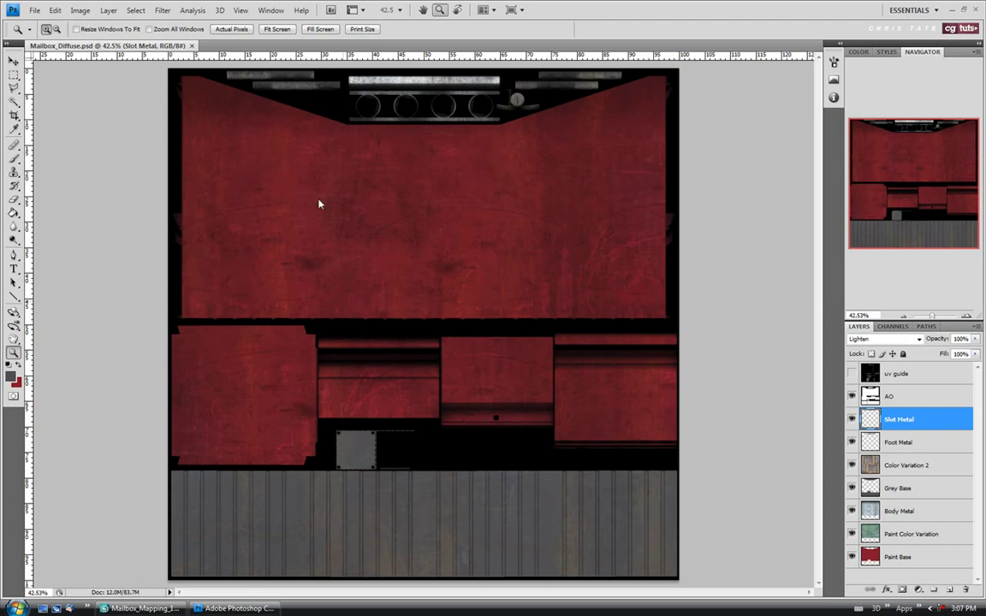
Open the Mailbox_2 reference photo from the Desktop and return to the Mailbox_Diffuse document.
{"action": "left_click", "coordinate": [34, 9]}
{"action": "left_click", "coordinate": [43, 31]}
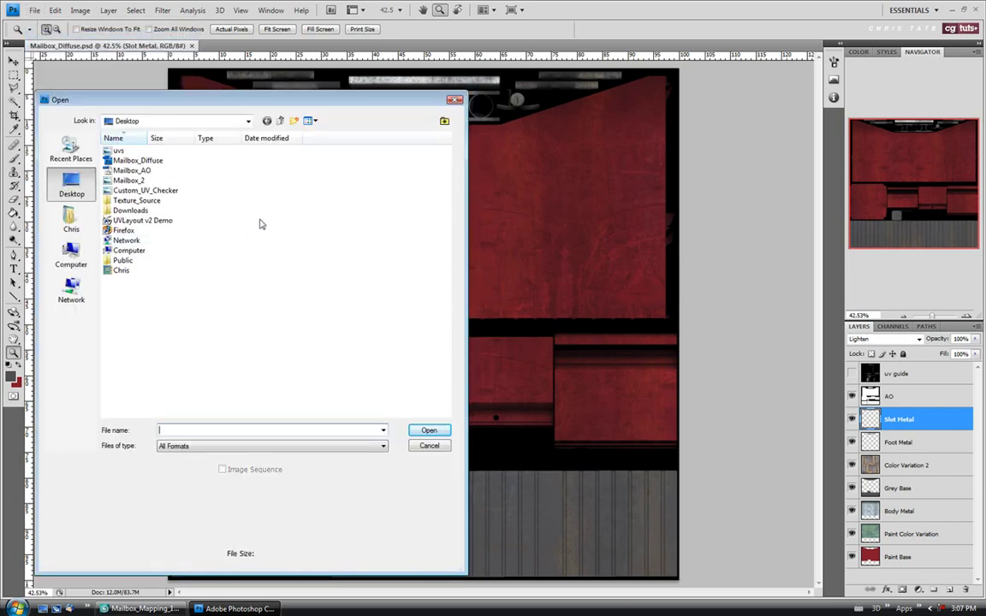
{"action": "left_click", "coordinate": [171, 181]}
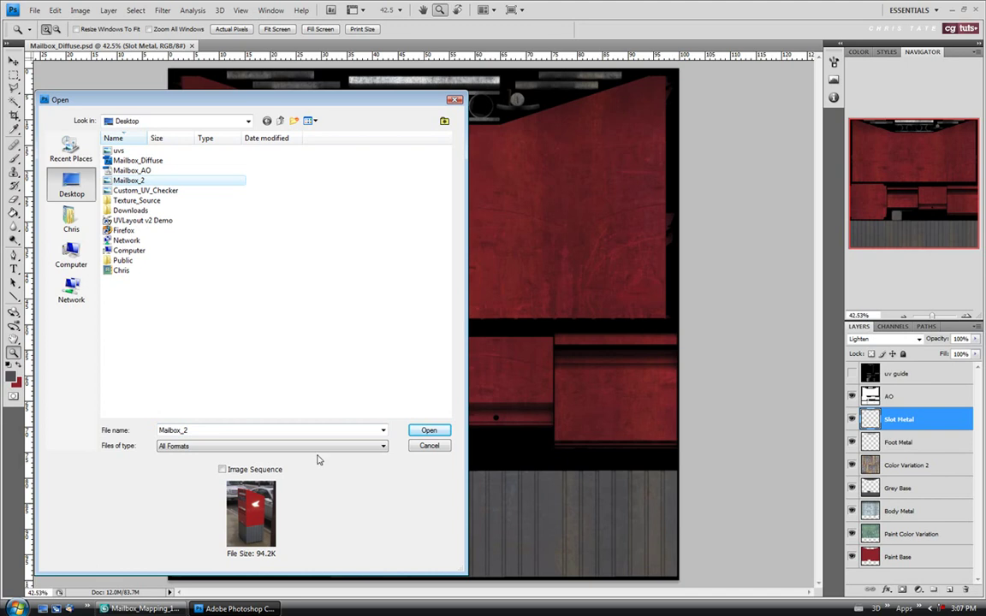
{"action": "left_click", "coordinate": [428, 431]}
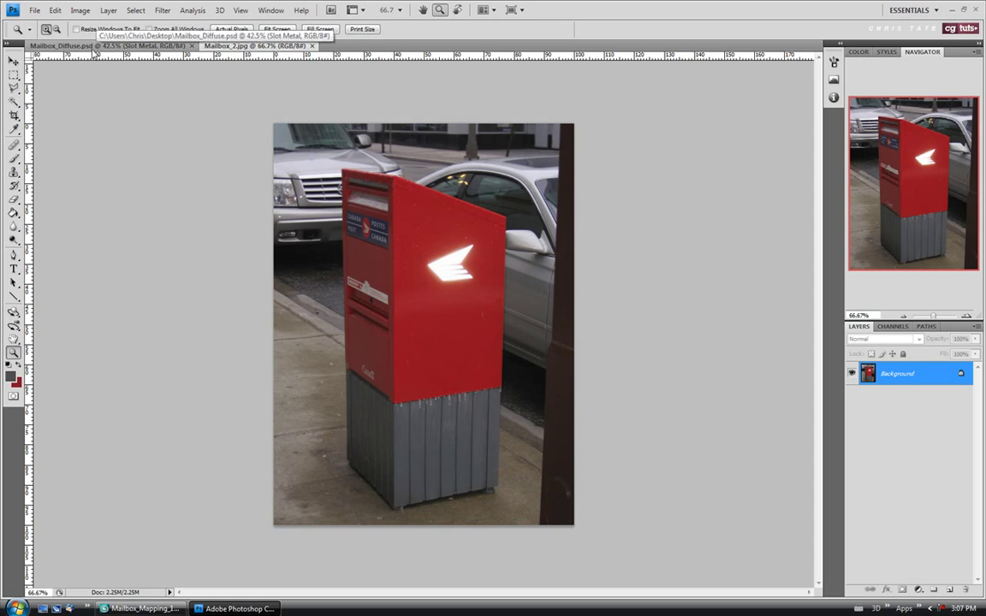
{"action": "left_click", "coordinate": [86, 46]}
Open the Canada_Post_Wing_Logo image from the Texture_Source folder.
{"action": "left_click", "coordinate": [32, 9]}
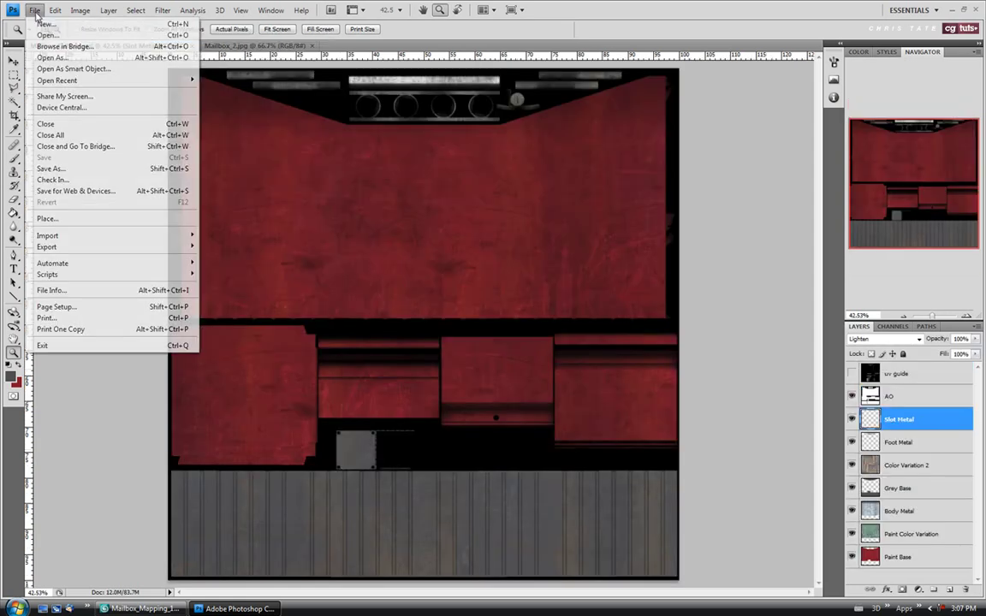
{"action": "left_click", "coordinate": [51, 35]}
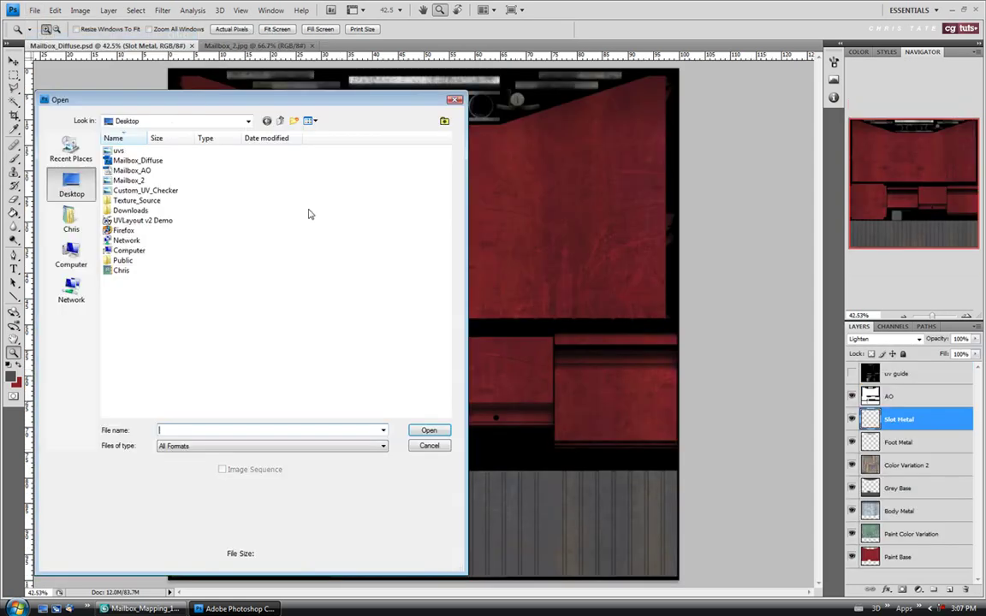
{"action": "double_click", "coordinate": [136, 201]}
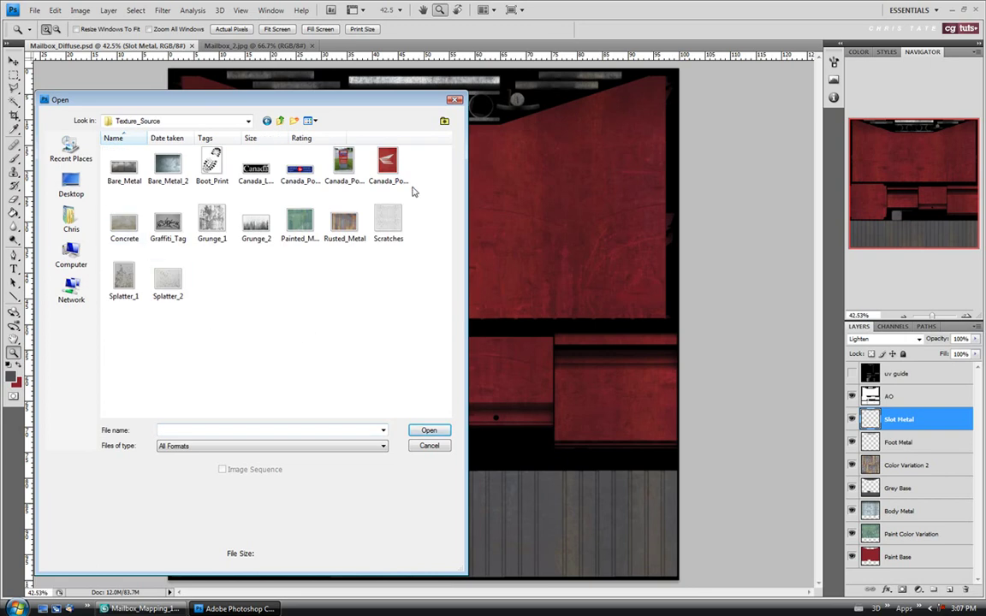
{"action": "left_click", "coordinate": [388, 165]}
{"action": "left_click", "coordinate": [309, 121]}
{"action": "left_click", "coordinate": [325, 139]}
{"action": "left_click_drag", "start_coordinate": [447, 171], "coordinate": [433, 270]}
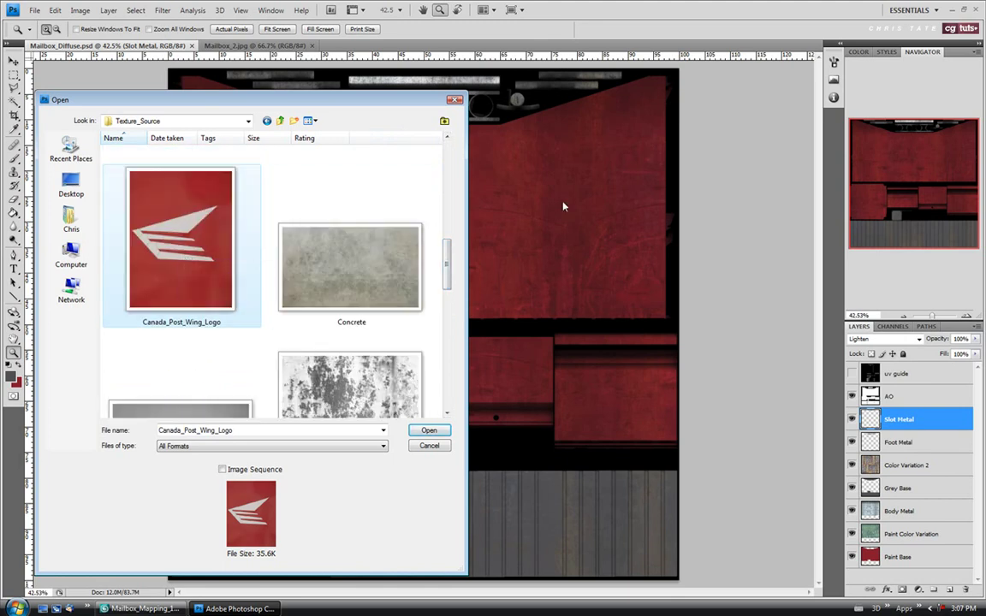
{"action": "left_click", "coordinate": [429, 430]}
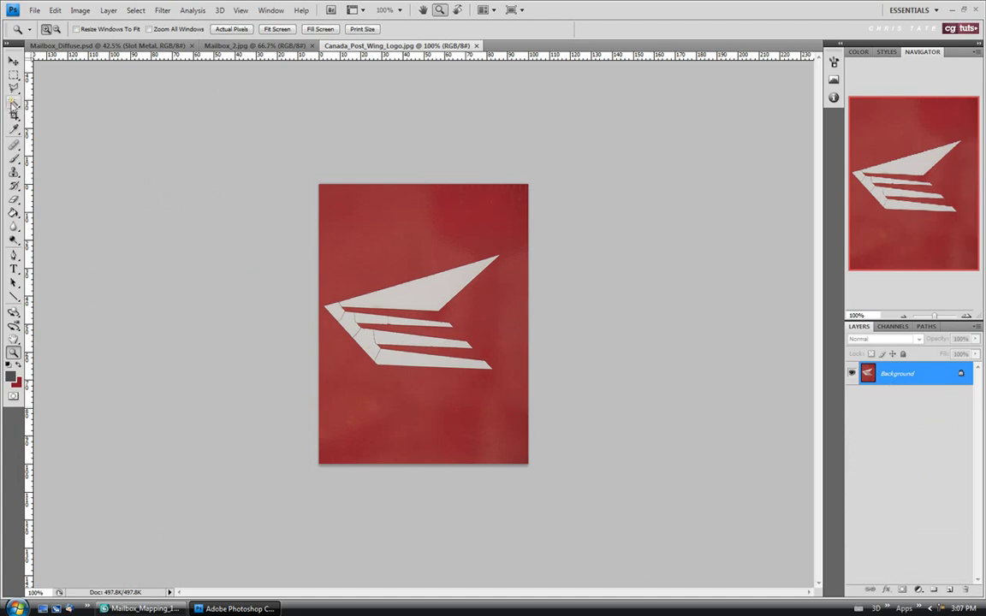
Isolate the white wing logo by selecting the red background with the Magic Wand and inverting the selection.
{"action": "left_click", "coordinate": [14, 101]}
{"action": "left_click", "coordinate": [445, 287]}
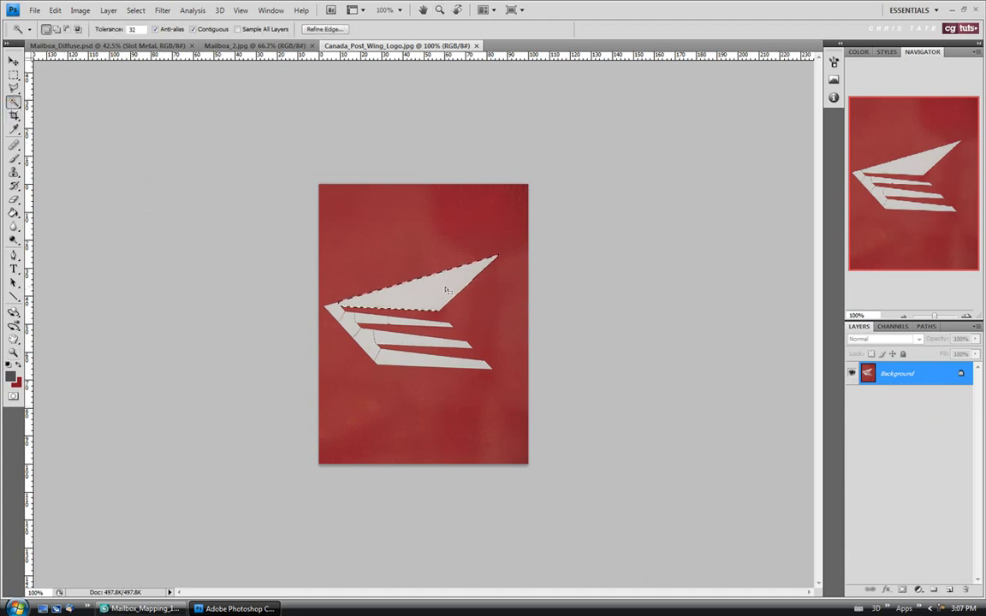
{"action": "left_click", "coordinate": [337, 312]}
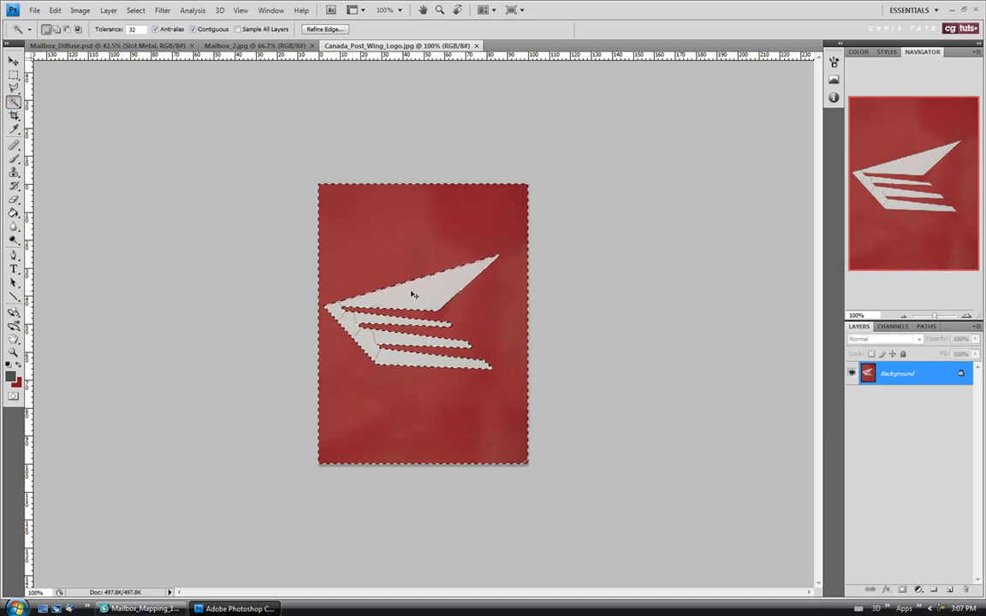
{"action": "key", "text": "ctrl+shift+i"}
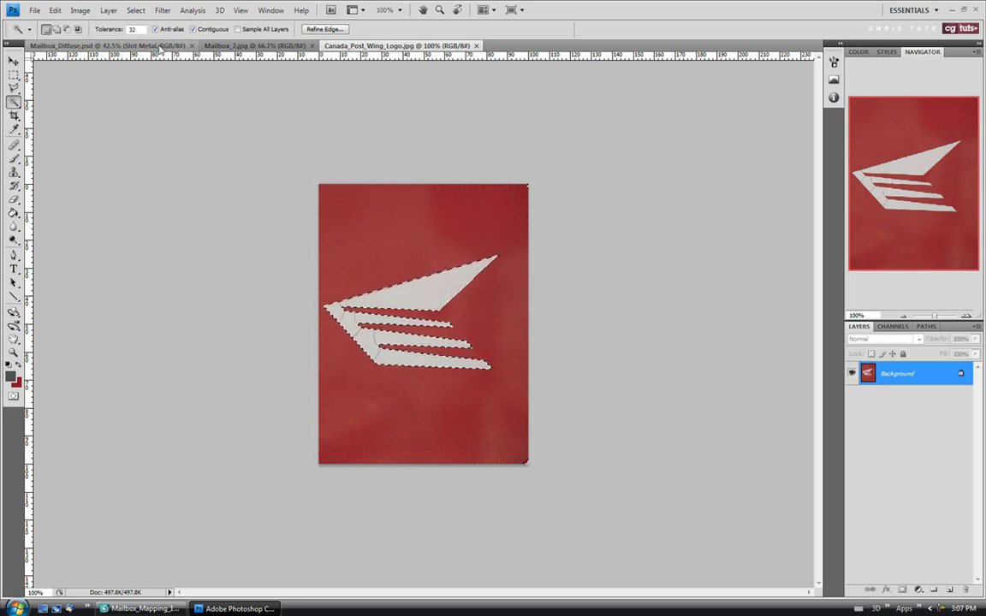
Paste the wing logo into the Mailbox_Diffuse document and move it to the upper part of the right red side panel.
{"action": "left_click", "coordinate": [107, 46]}
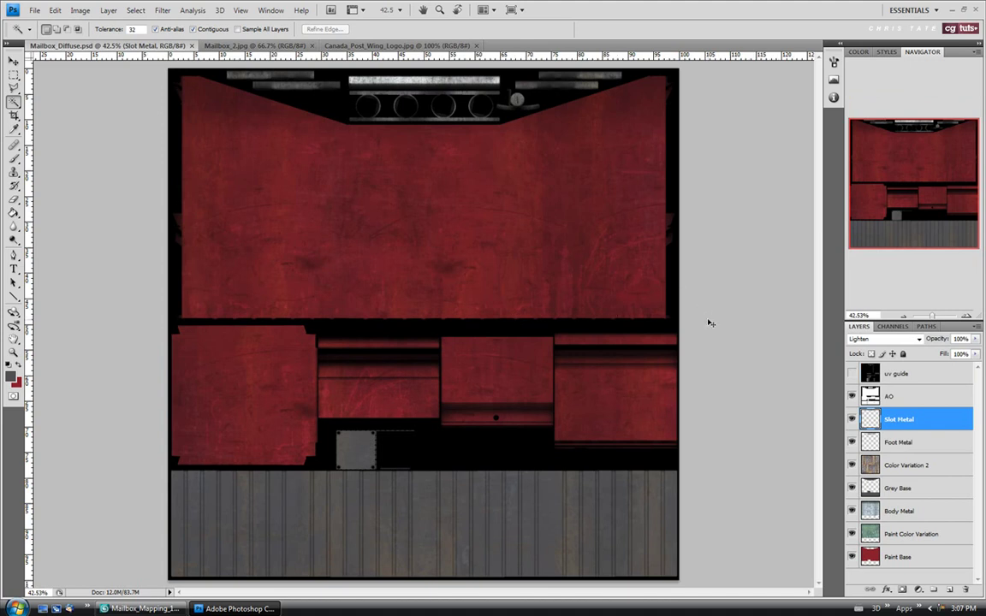
{"action": "key", "text": "ctrl+v"}
{"action": "key", "text": "v"}
{"action": "left_click_drag", "start_coordinate": [414, 288], "coordinate": [568, 161]}
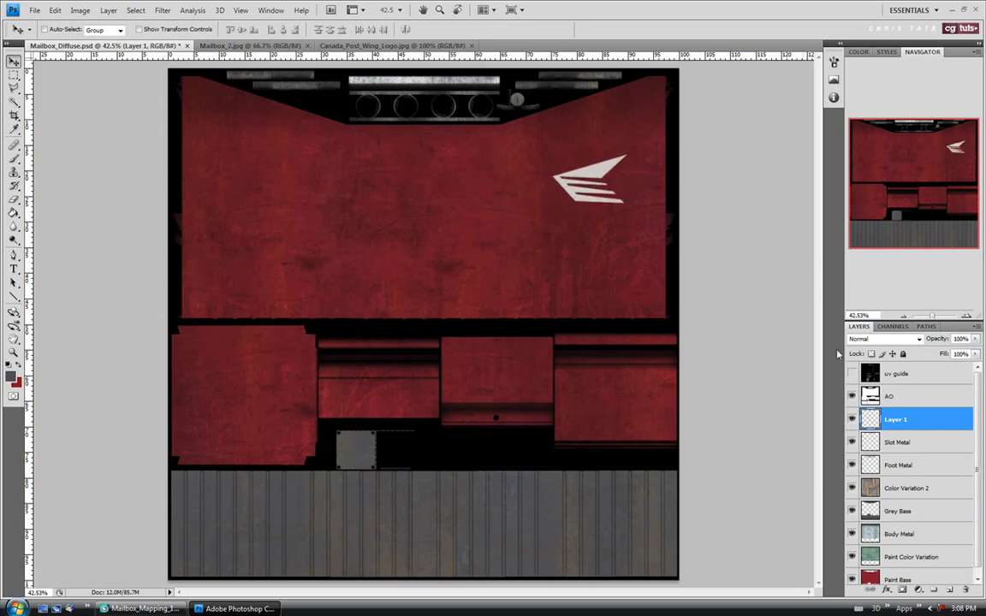
Show the uv guide layer, compare with the Mailbox_2 photo, and move the wing logo onto the upper left red side panel.
{"action": "left_click", "coordinate": [852, 374]}
{"action": "left_click_drag", "start_coordinate": [601, 199], "coordinate": [589, 185]}
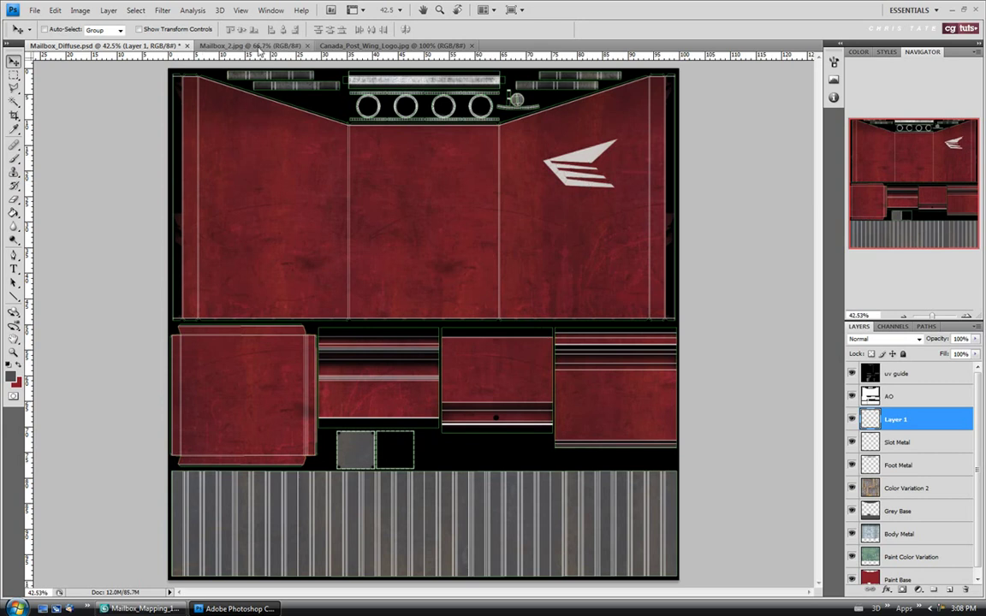
{"action": "left_click", "coordinate": [256, 46]}
{"action": "left_click", "coordinate": [132, 47]}
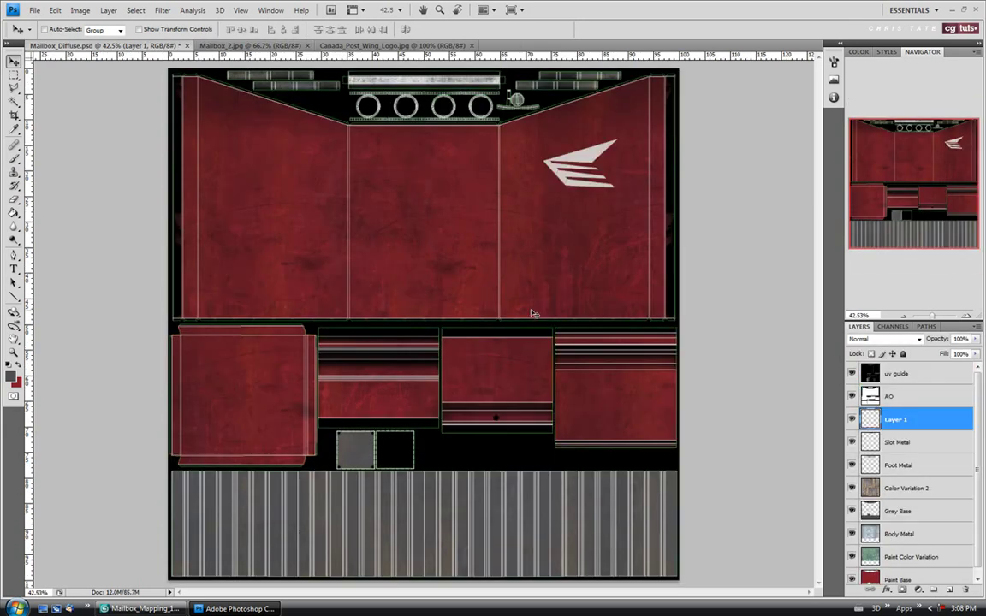
{"action": "left_click", "coordinate": [250, 46]}
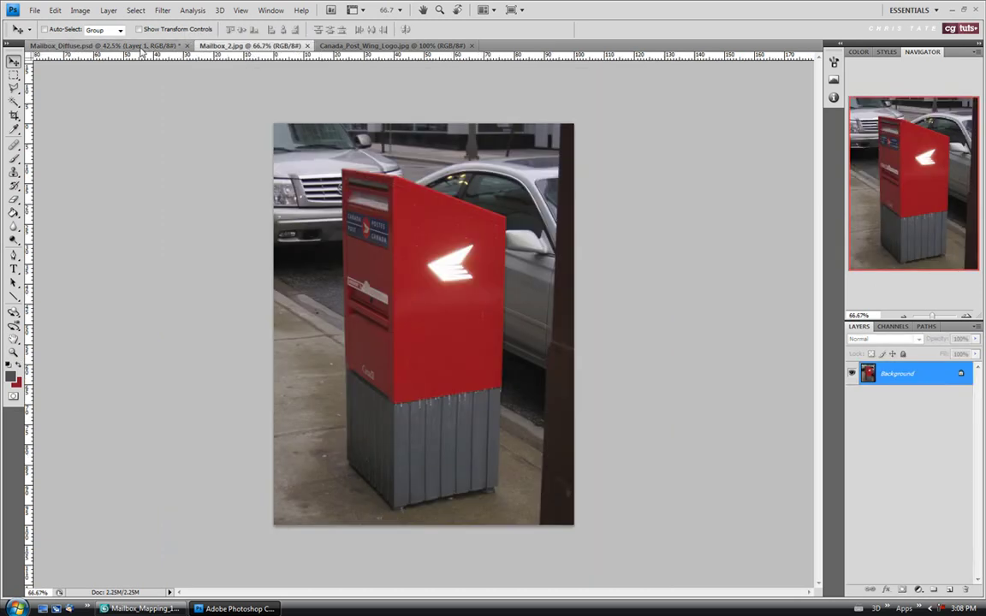
{"action": "left_click", "coordinate": [128, 47]}
{"action": "left_click_drag", "start_coordinate": [575, 184], "coordinate": [264, 192]}
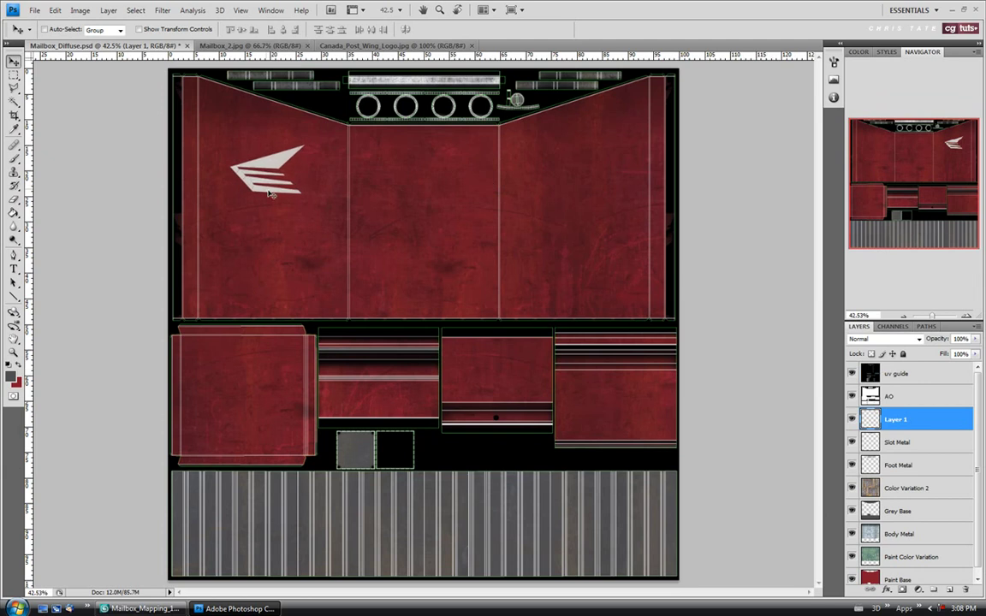
{"action": "key", "text": "ctrl+t"}
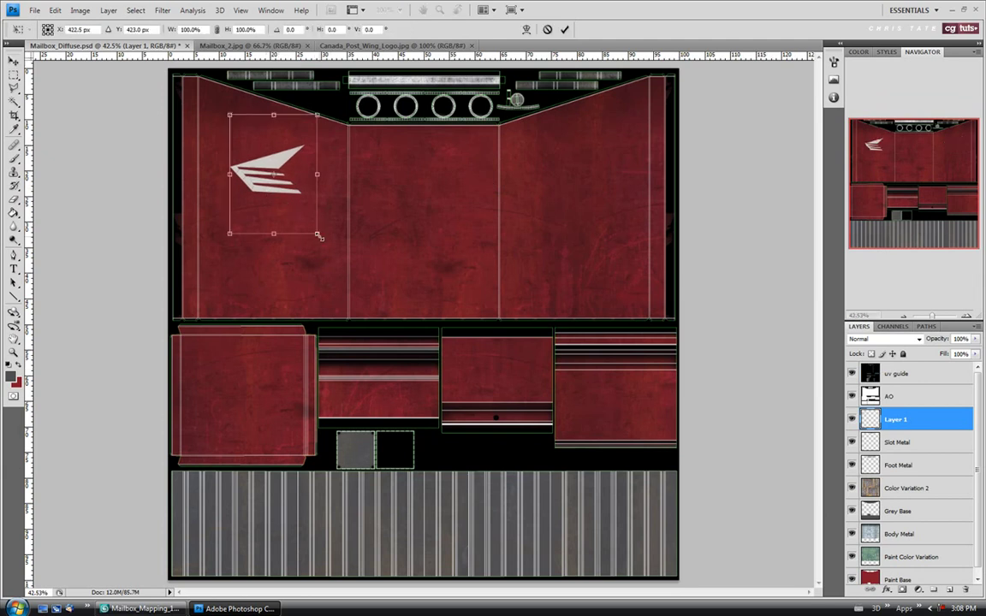
{"action": "left_click_drag", "start_coordinate": [319, 236], "coordinate": [283, 196]}
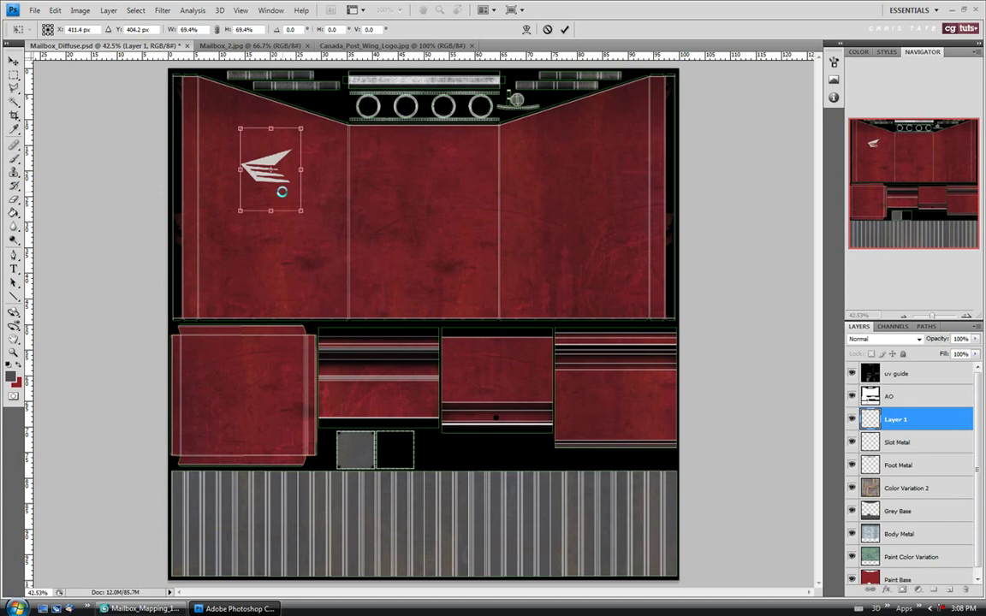
{"action": "key", "text": "Return"}
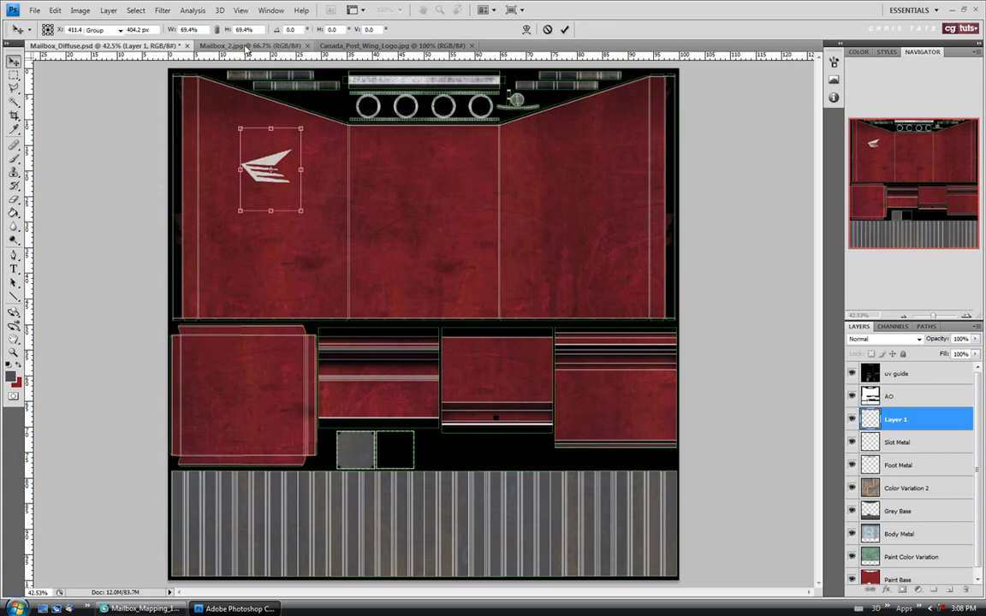
{"action": "left_click", "coordinate": [246, 47]}
{"action": "key", "text": "ctrl+shift+Tab"}
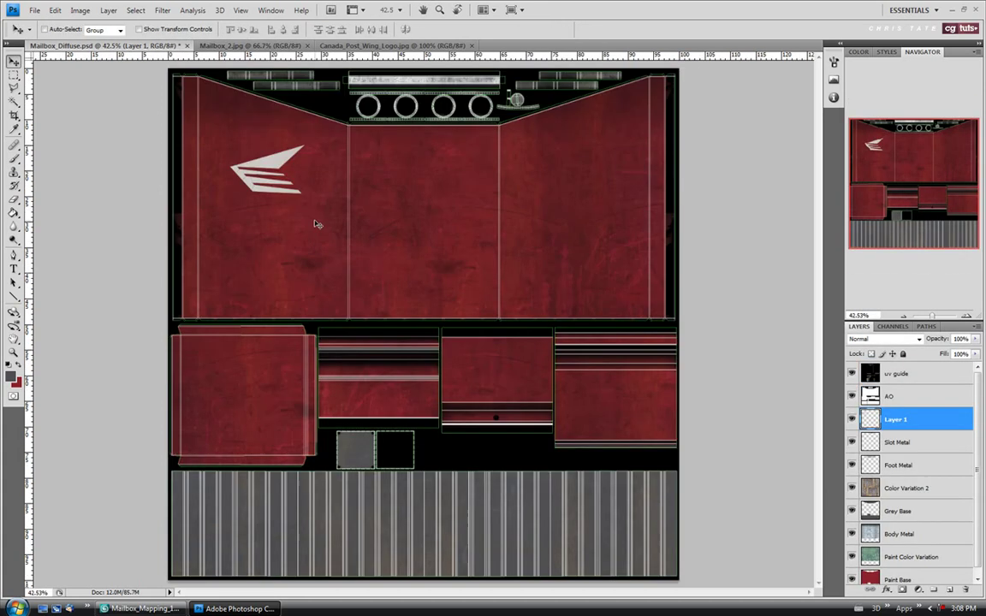
{"action": "key", "text": "ctrl+t"}
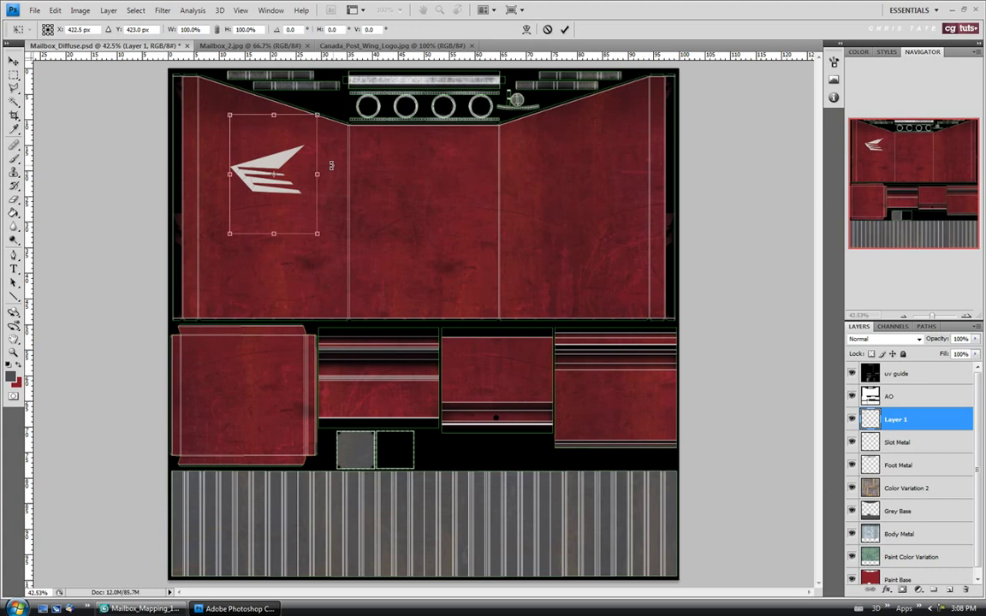
{"action": "left_click_drag", "start_coordinate": [331, 163], "coordinate": [331, 164]}
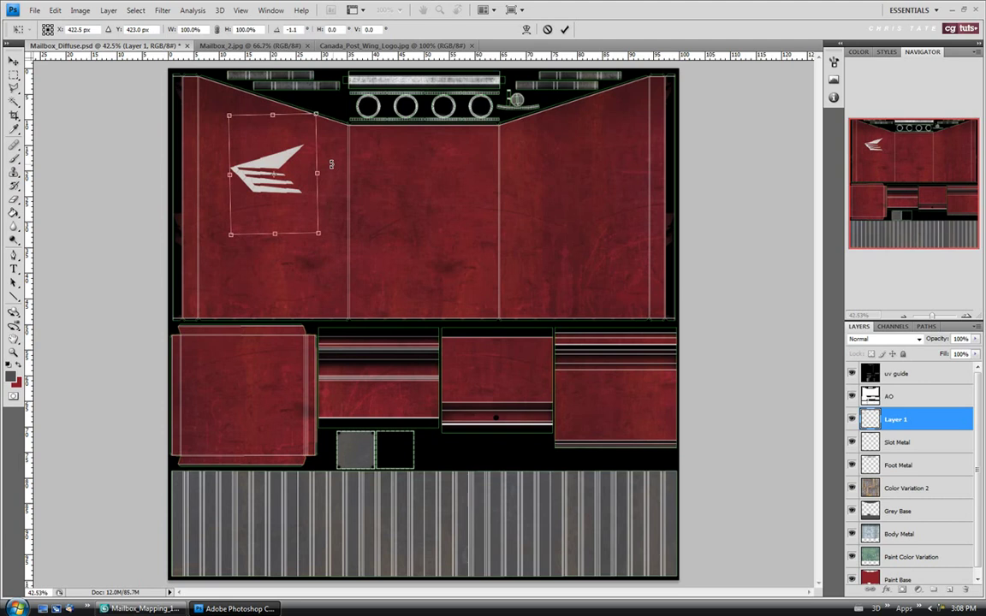
{"action": "key", "text": "Return"}
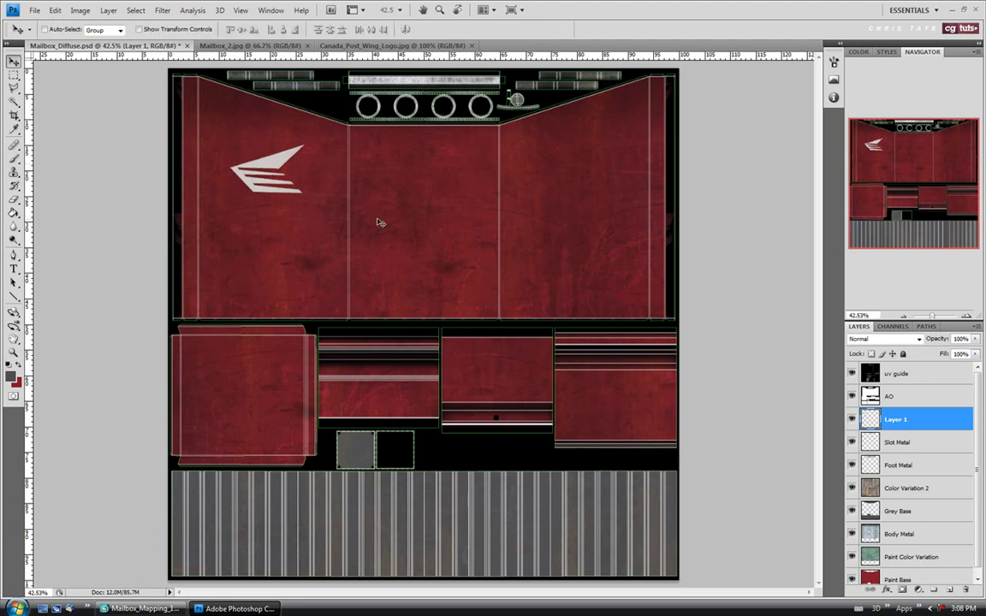
Scale the wing logo on the left side panel proportionally to 77.5%.
{"action": "key", "text": "ctrl+t"}
{"action": "left_click_drag", "start_coordinate": [319, 233], "coordinate": [281, 206]}
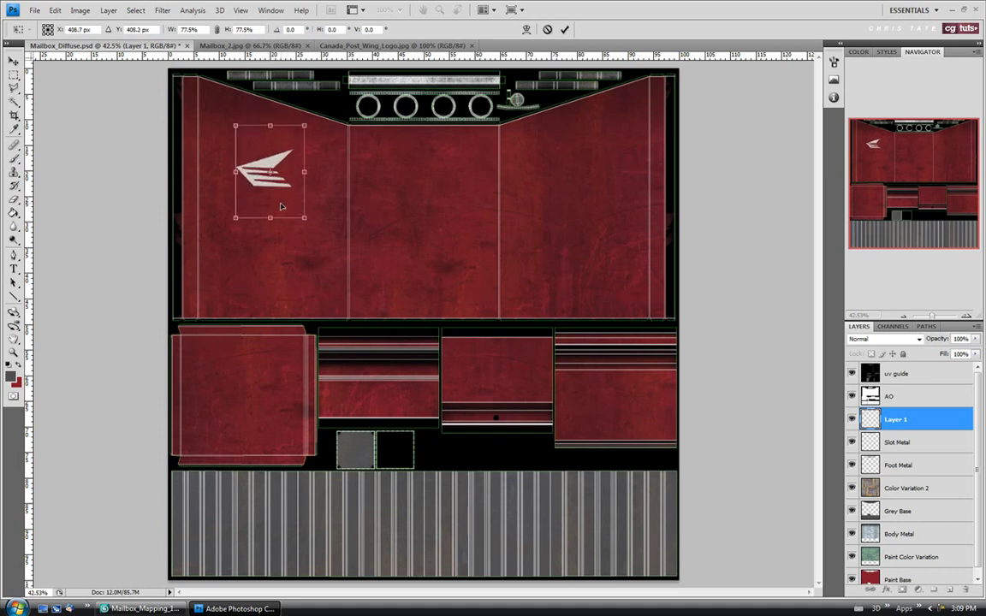
{"action": "key", "text": "Return"}
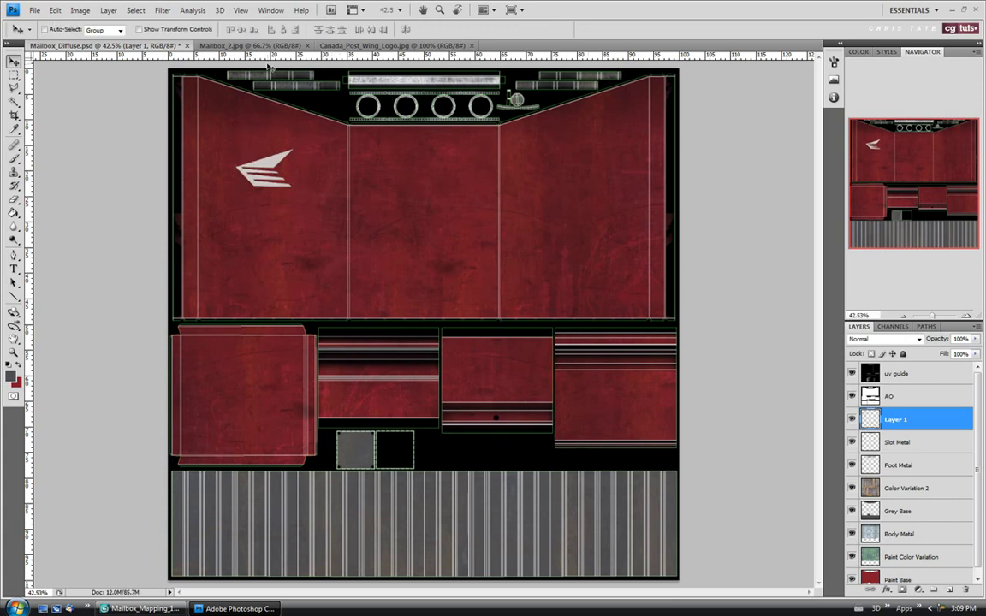
Place a horizontal guide along the lower edge of the wing logo.
{"action": "left_click_drag", "start_coordinate": [214, 57], "coordinate": [234, 185]}
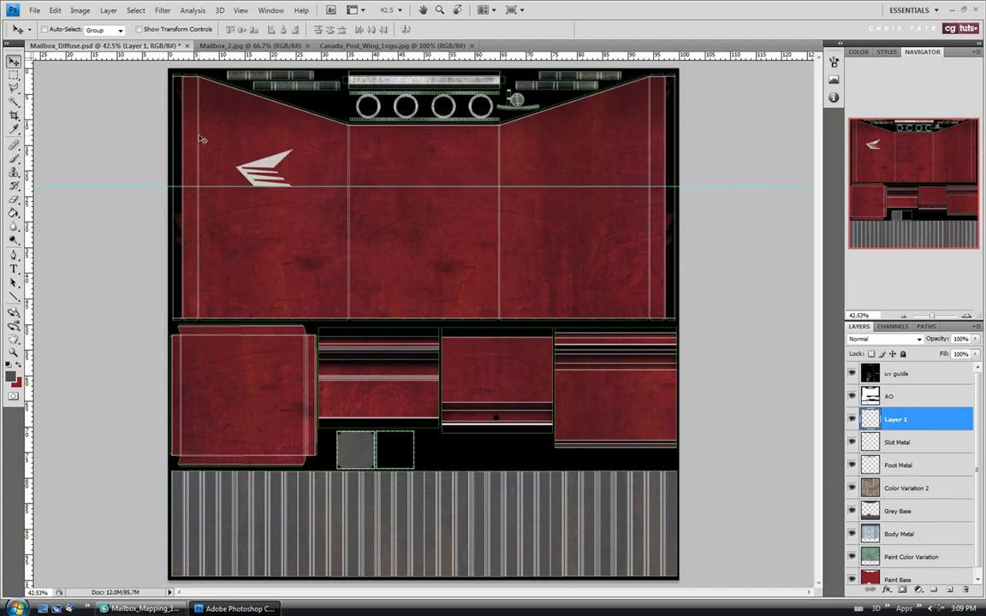
{"action": "left_click", "coordinate": [246, 11]}
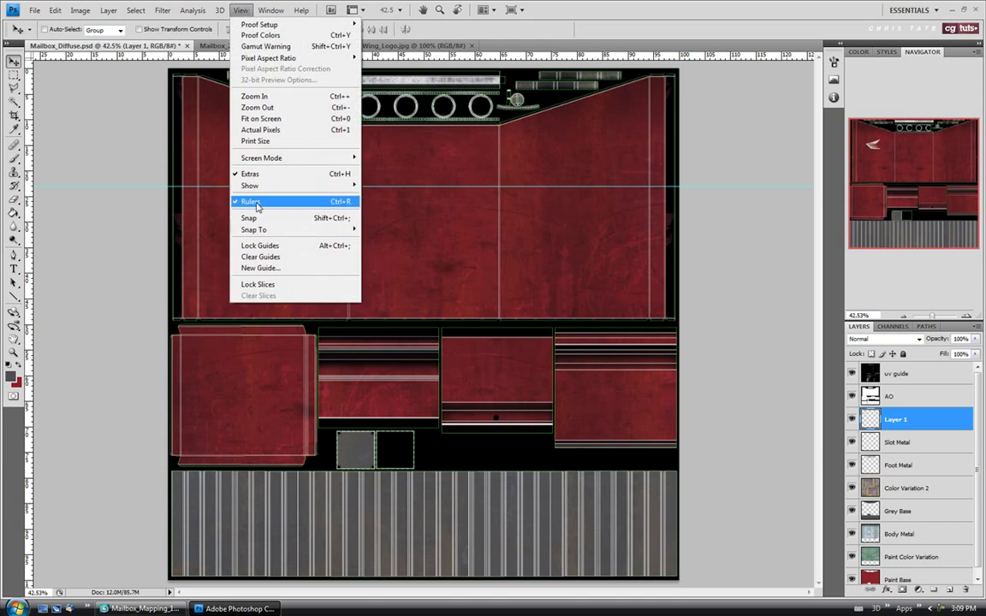
{"action": "left_click", "coordinate": [243, 11]}
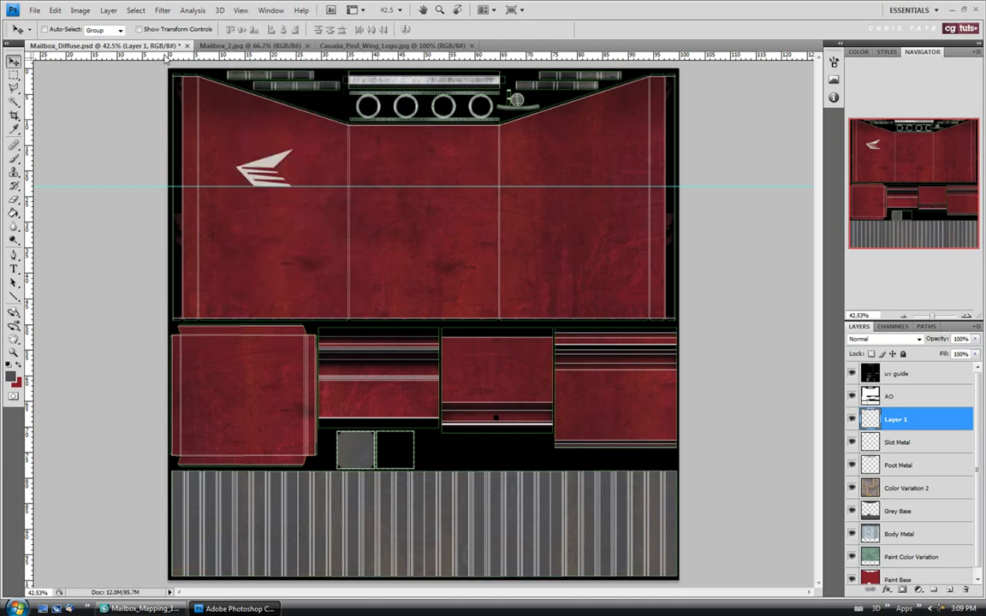
{"action": "mouse_move", "coordinate": [159, 60]}
{"action": "left_mouse_down"}
{"action": "mouse_move", "coordinate": [163, 204]}
{"action": "mouse_move", "coordinate": [158, 53]}
{"action": "left_mouse_up"}
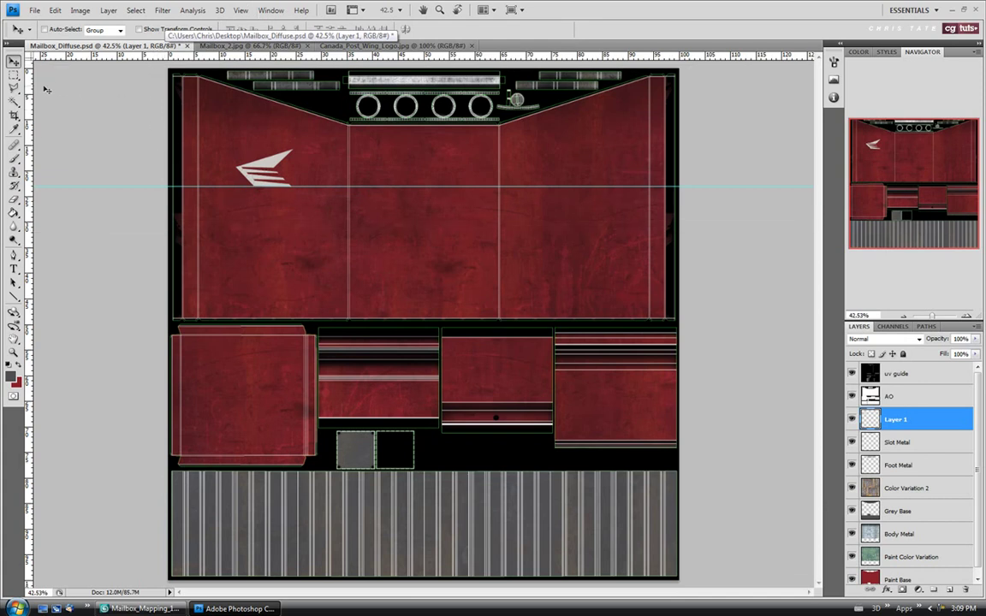
{"action": "mouse_move", "coordinate": [31, 86]}
{"action": "left_mouse_down"}
{"action": "mouse_move", "coordinate": [222, 111]}
{"action": "mouse_move", "coordinate": [27, 90]}
{"action": "left_mouse_up"}
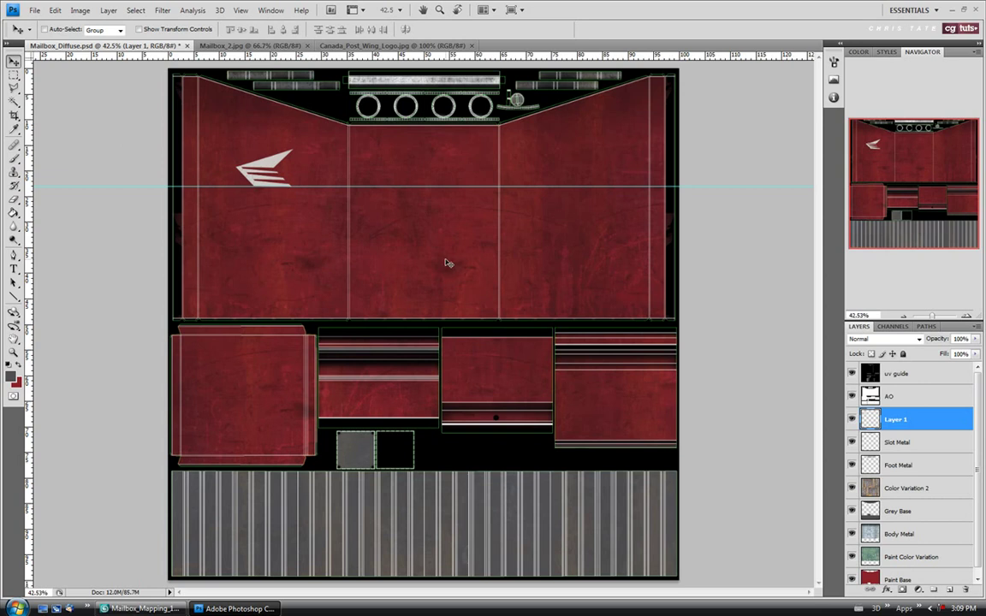
Copy the wing logo to a new layer and place the copy on the right side panel, resting on the guide.
{"action": "key", "text": "ctrl+a"}
{"action": "key", "text": "ctrl+c"}
{"action": "key", "text": "ctrl+v"}
{"action": "left_click_drag", "start_coordinate": [411, 329], "coordinate": [571, 192]}
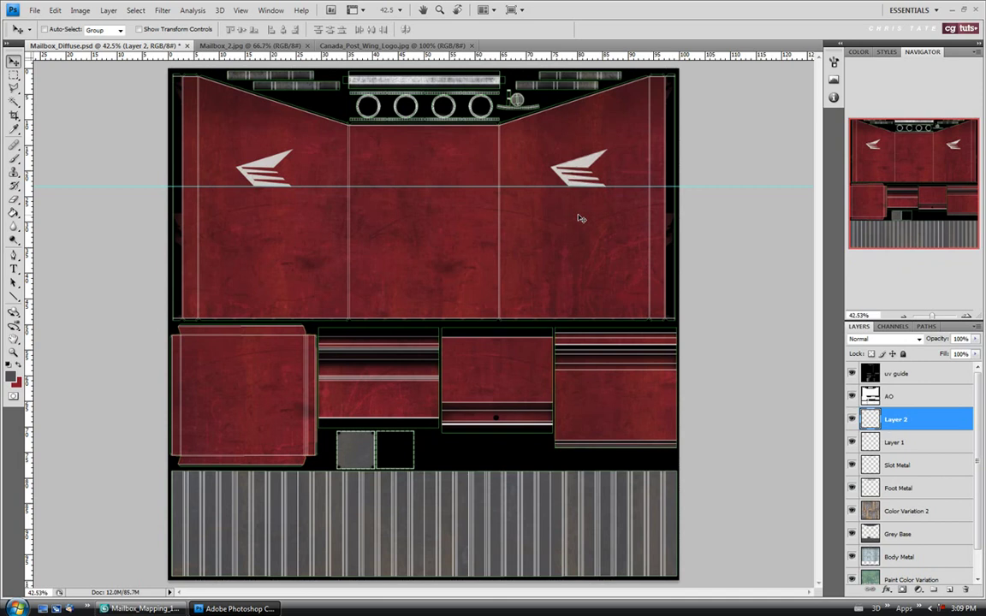
Flip the copied wing logo horizontally and reposition it on the right side panel to mirror the left logo.
{"action": "key", "text": "ctrl+t"}
{"action": "right_click", "coordinate": [594, 184]}
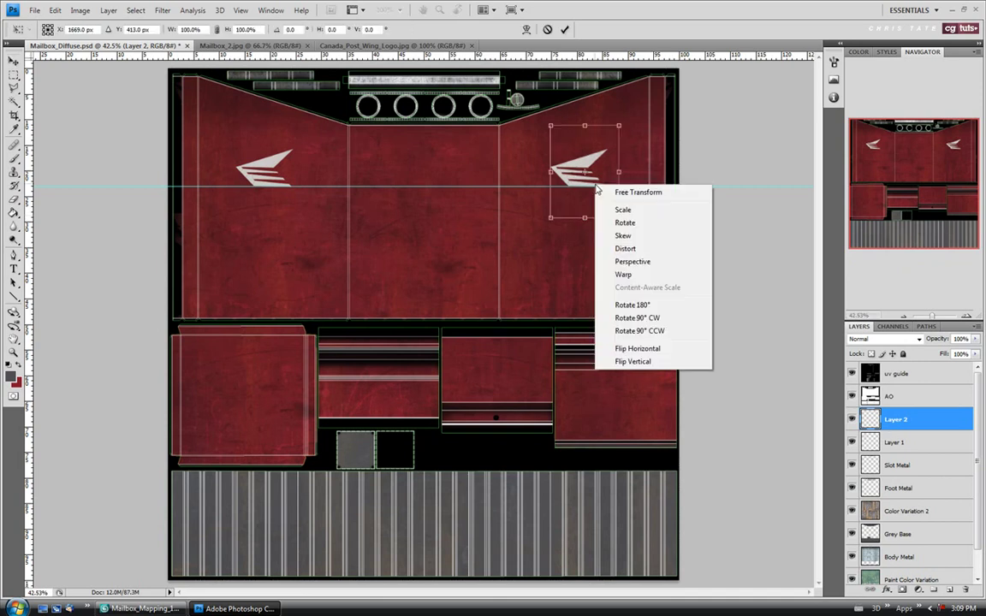
{"action": "left_click", "coordinate": [630, 349]}
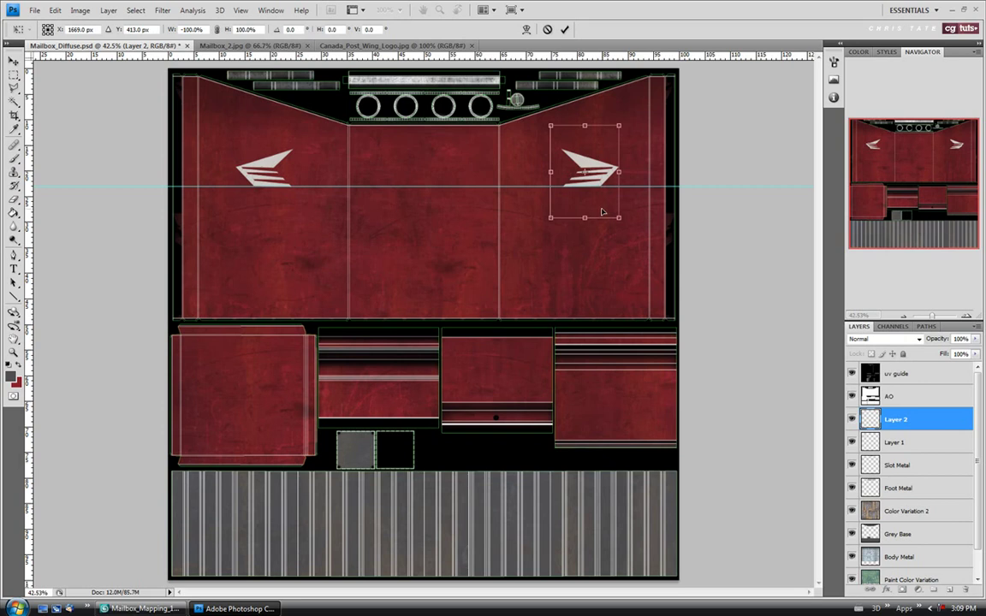
{"action": "left_click_drag", "start_coordinate": [601, 211], "coordinate": [593, 211]}
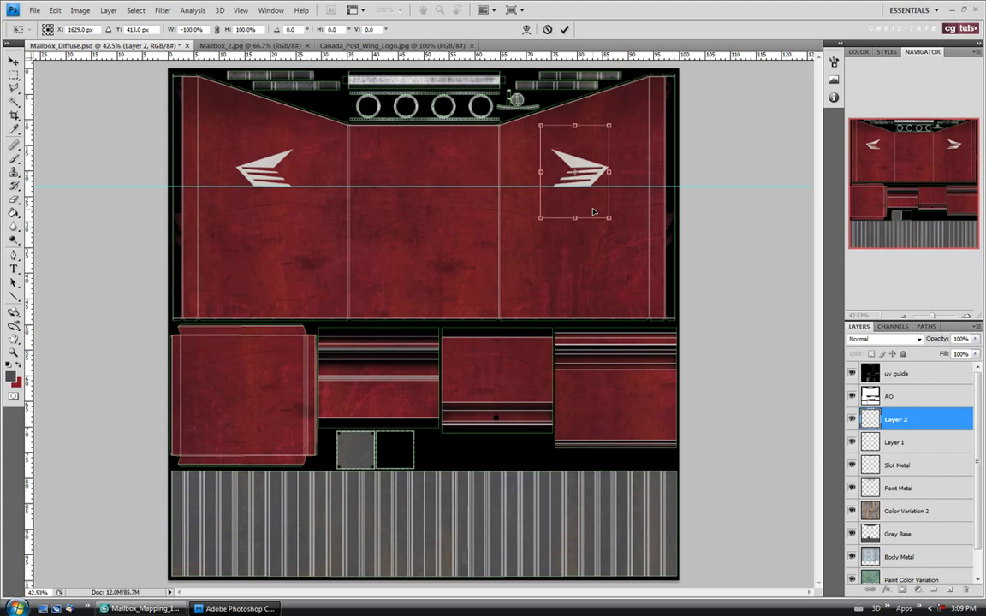
{"action": "key", "text": "Return"}
{"action": "key", "text": "shift+Right"}
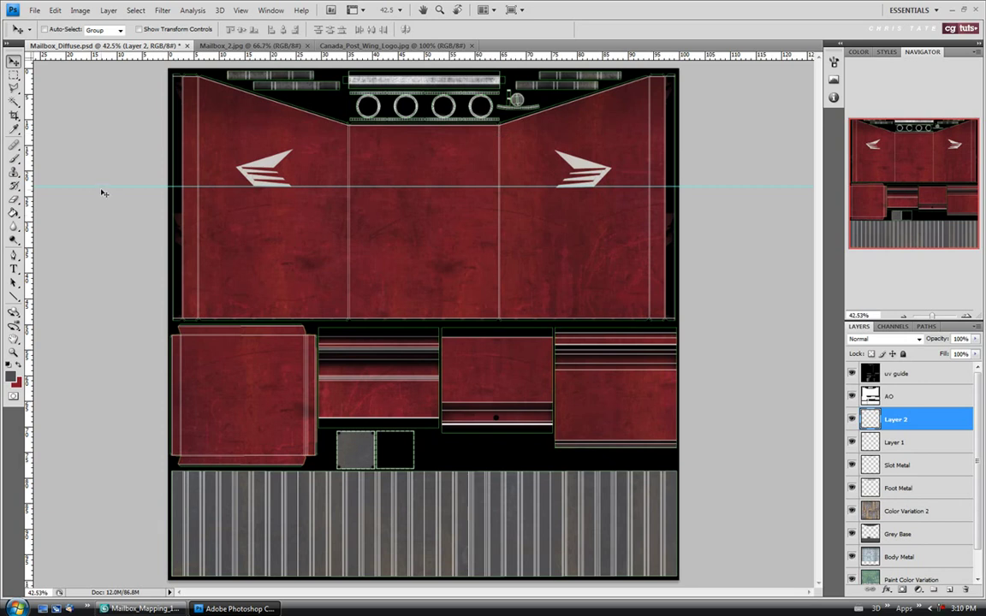
Hide the guide line and the uv guide layer, and save the Mailbox_Diffuse file.
{"action": "key", "text": "ctrl+semicolon"}
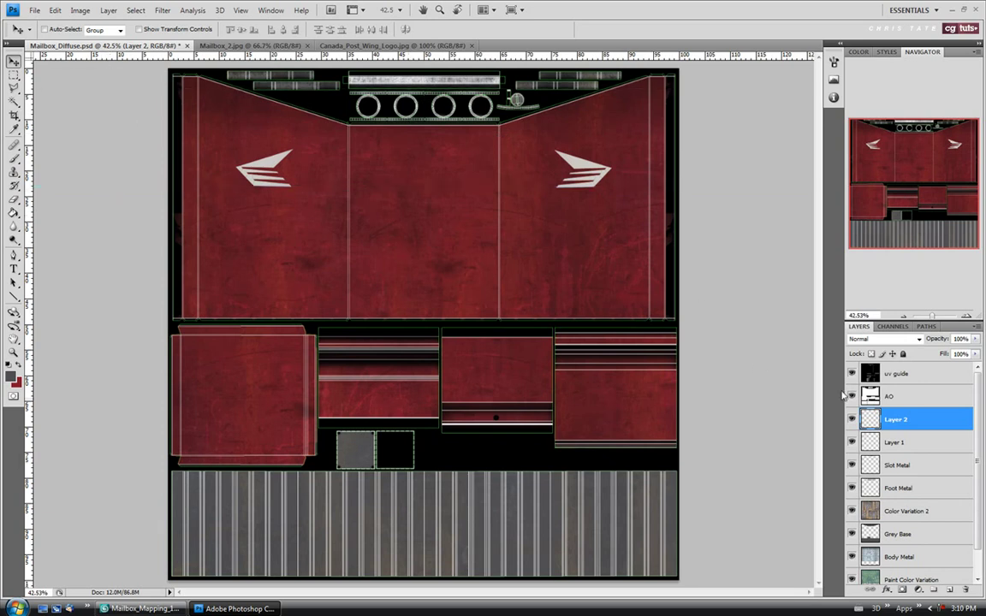
{"action": "left_click", "coordinate": [851, 374]}
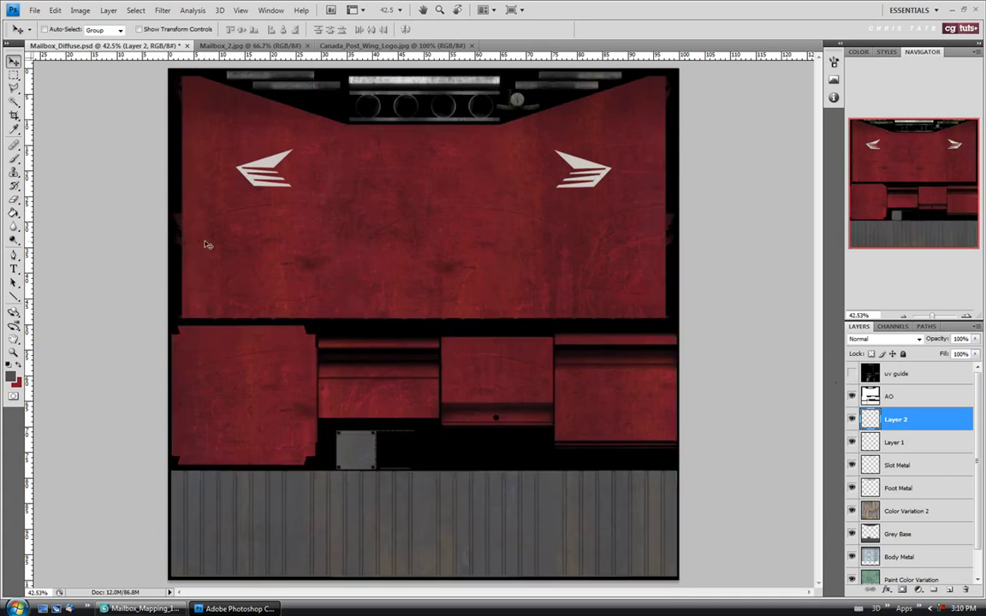
{"action": "left_click", "coordinate": [33, 10]}
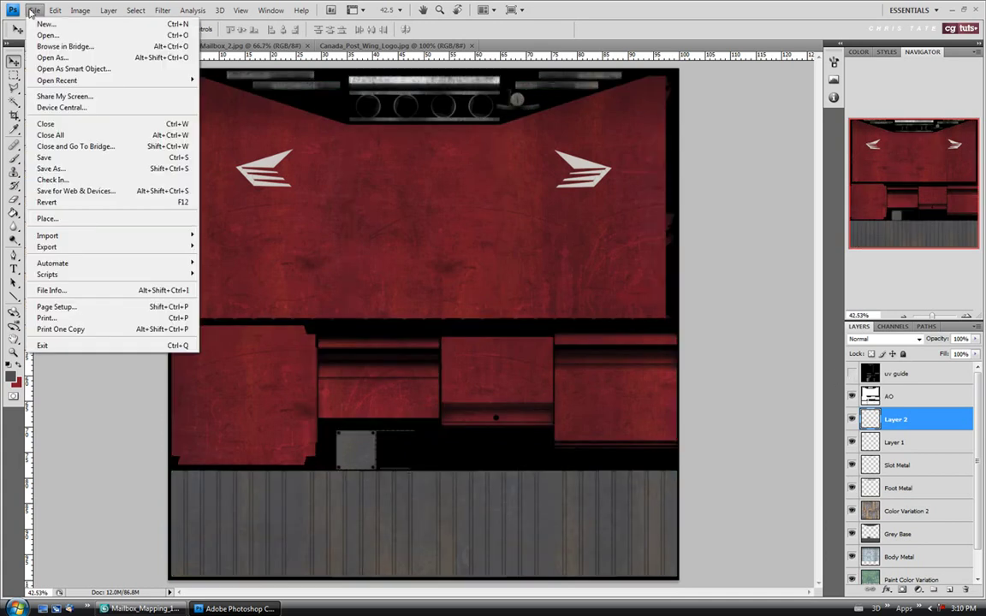
{"action": "left_click", "coordinate": [32, 157]}
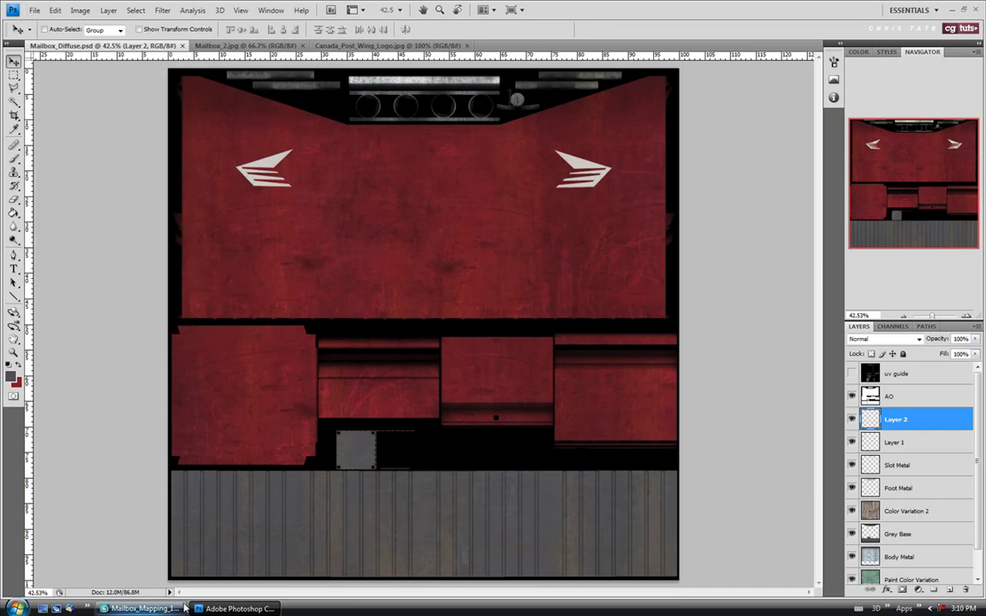
Switch to 3ds Max and delete the skylight from the mailbox scene.
{"action": "left_click", "coordinate": [143, 609]}
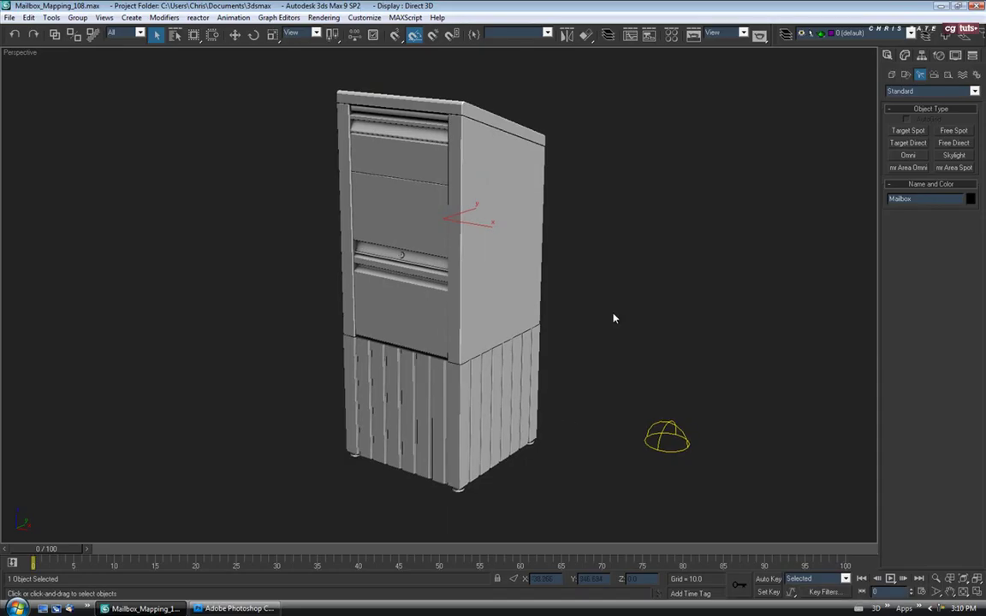
{"action": "left_click", "coordinate": [660, 434]}
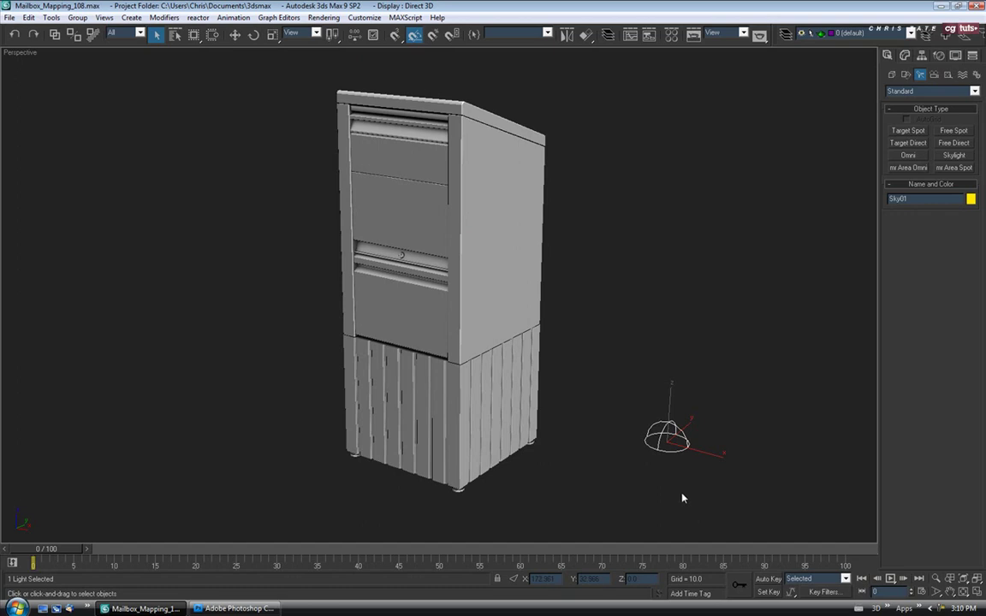
{"action": "key", "text": "Delete"}
{"action": "left_click_drag", "start_coordinate": [461, 363], "coordinate": [477, 363]}
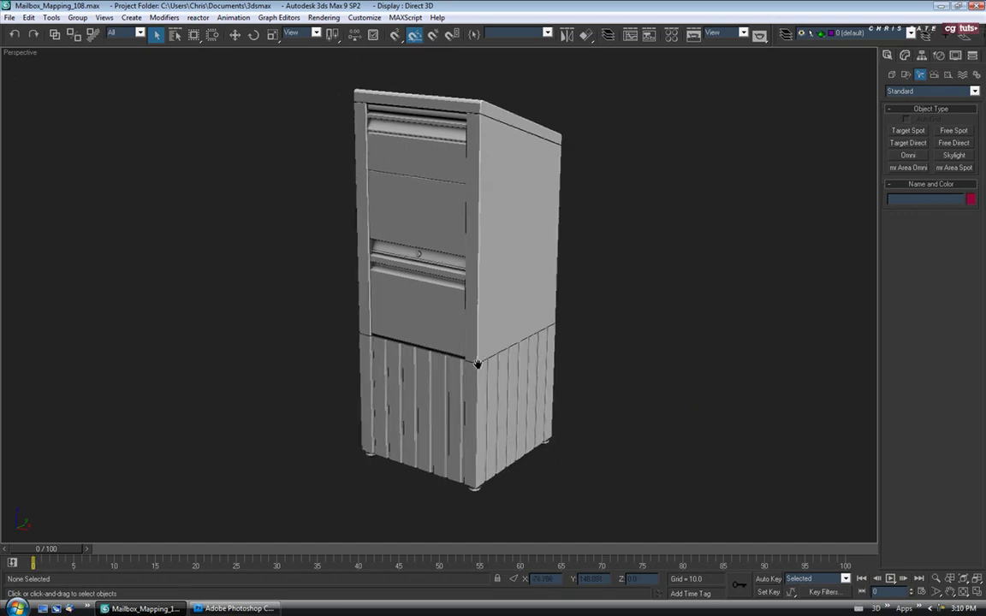
Change the production renderer from mental ray to Default Scanline Renderer in the render settings.
{"action": "left_click", "coordinate": [694, 35]}
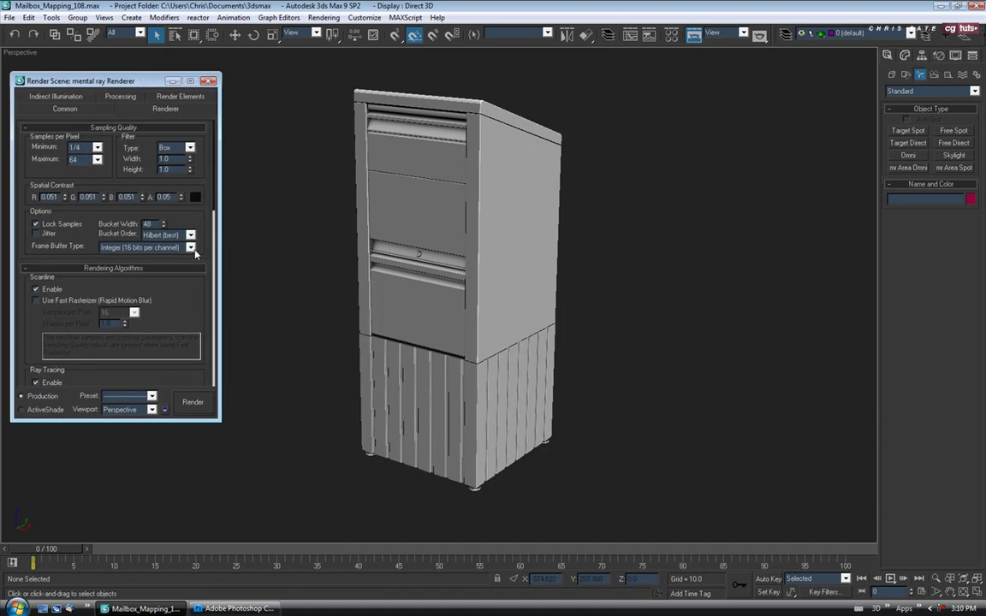
{"action": "left_click", "coordinate": [65, 109]}
{"action": "scroll", "coordinate": [175, 318], "scroll_direction": "down", "scroll_amount": 10}
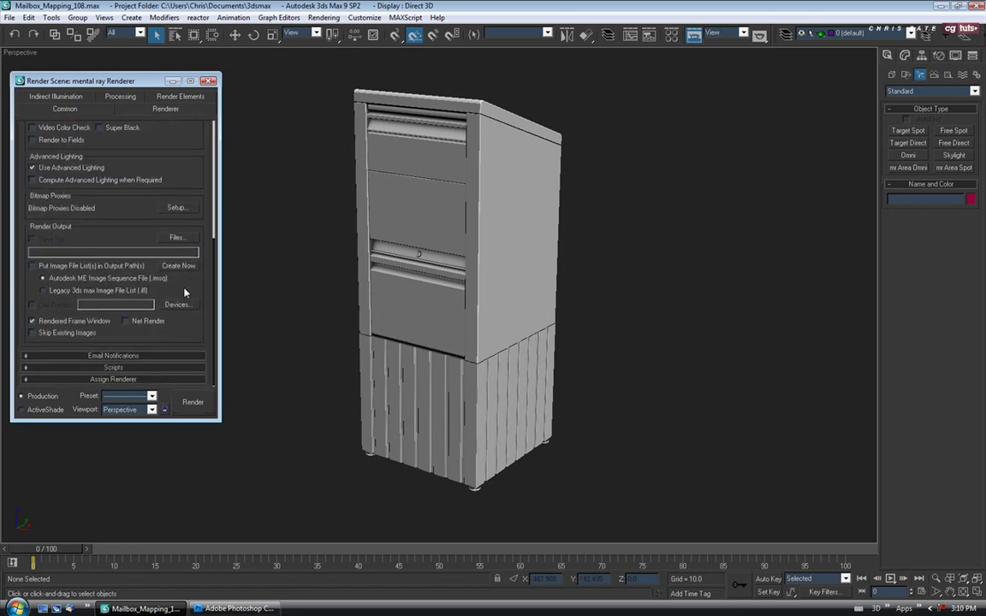
{"action": "left_click", "coordinate": [189, 382]}
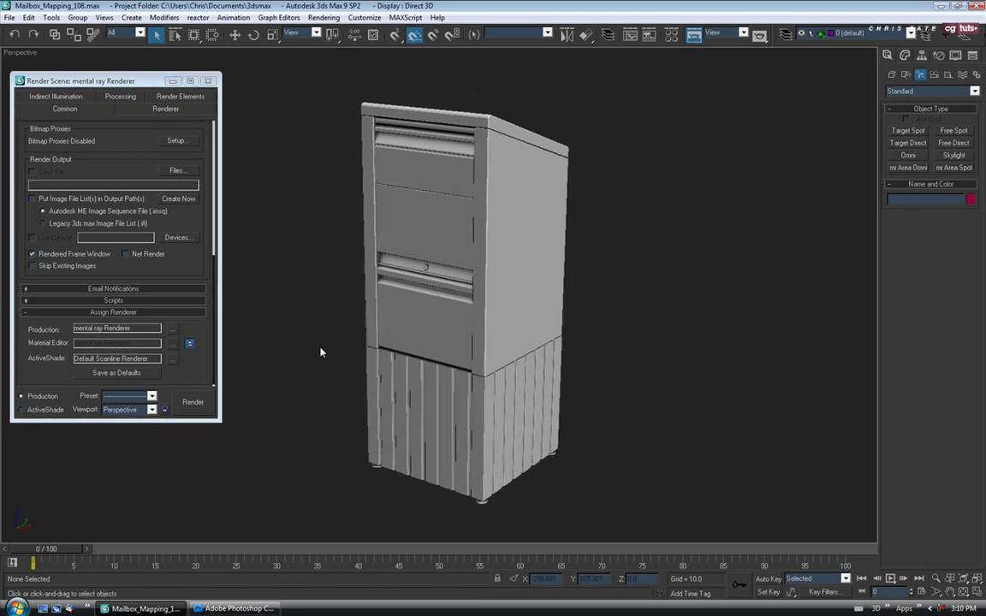
{"action": "left_click", "coordinate": [173, 329]}
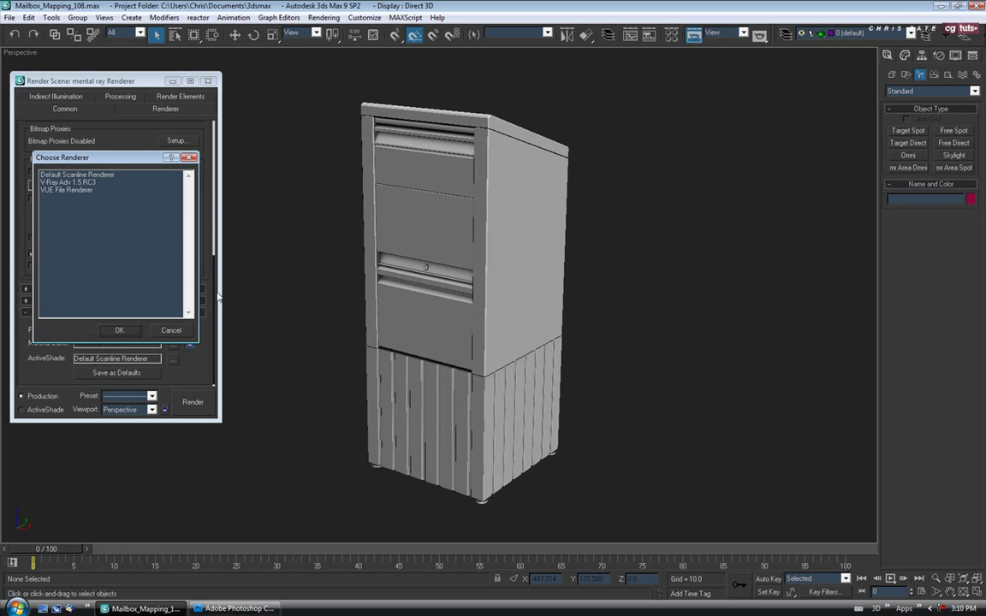
{"action": "left_click", "coordinate": [77, 176]}
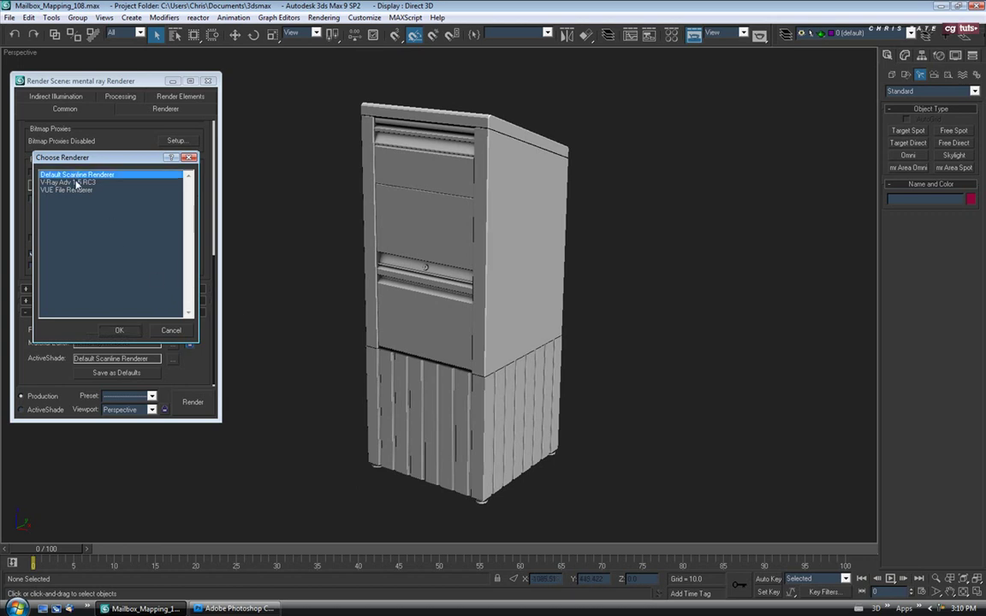
{"action": "left_click", "coordinate": [118, 331]}
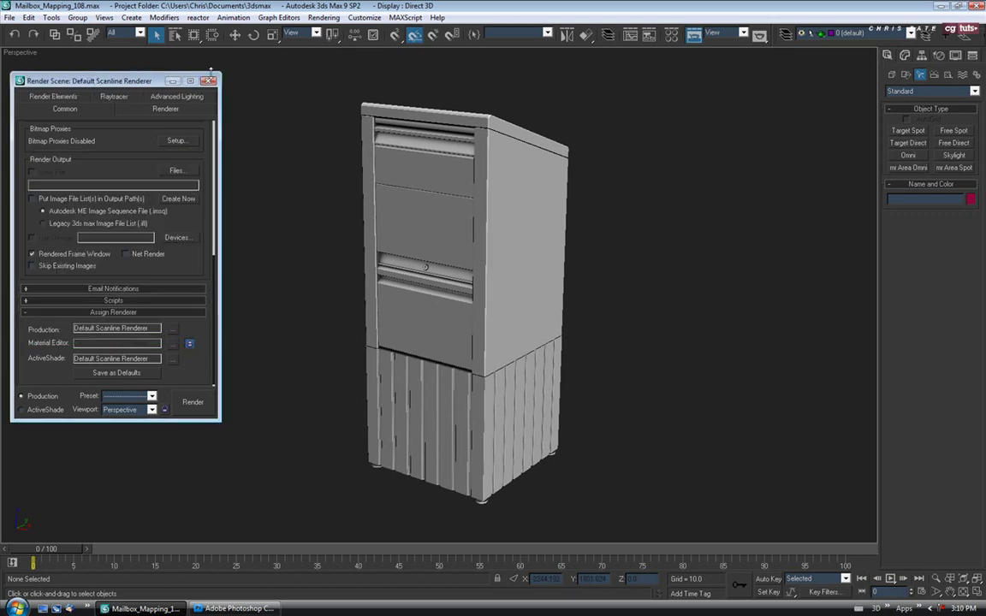
{"action": "left_click", "coordinate": [208, 82]}
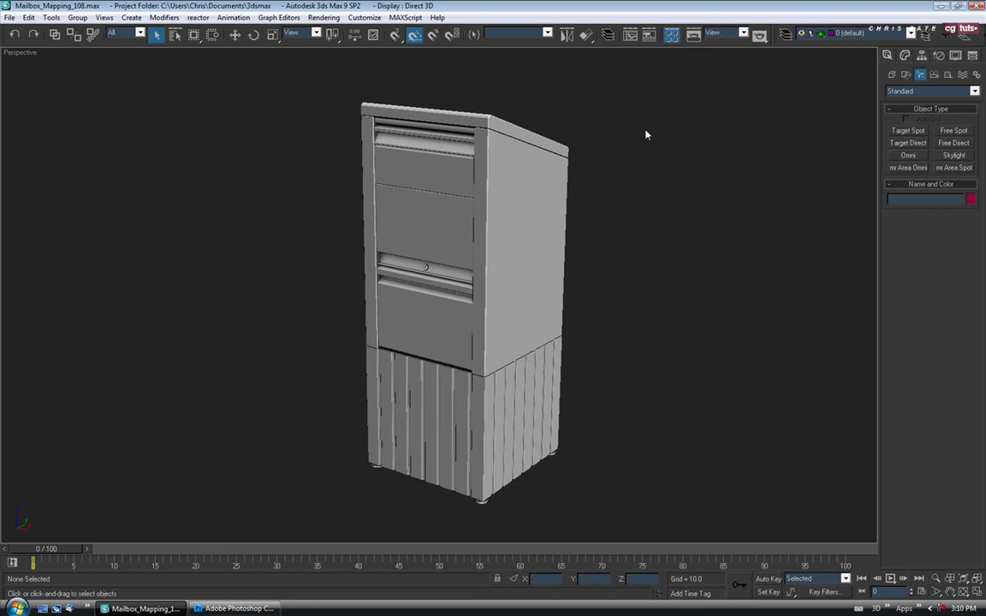
Load the Mailbox_Diffuse file from the Desktop as a Bitmap diffuse map in the 08 - Default material.
{"action": "key", "text": "m"}
{"action": "left_click_drag", "start_coordinate": [125, 77], "coordinate": [103, 64]}
{"action": "left_click", "coordinate": [103, 172]}
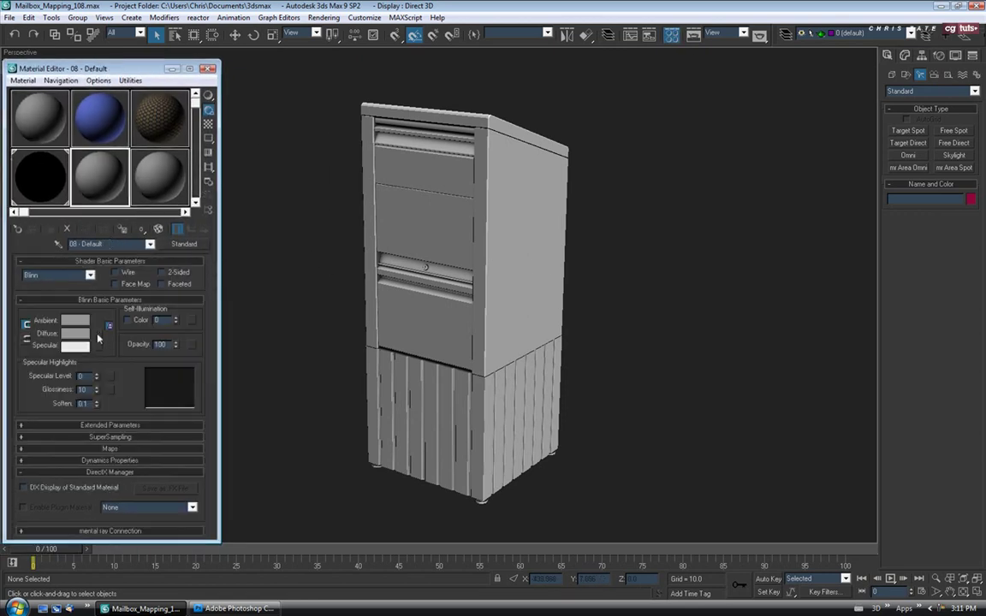
{"action": "left_click", "coordinate": [96, 340]}
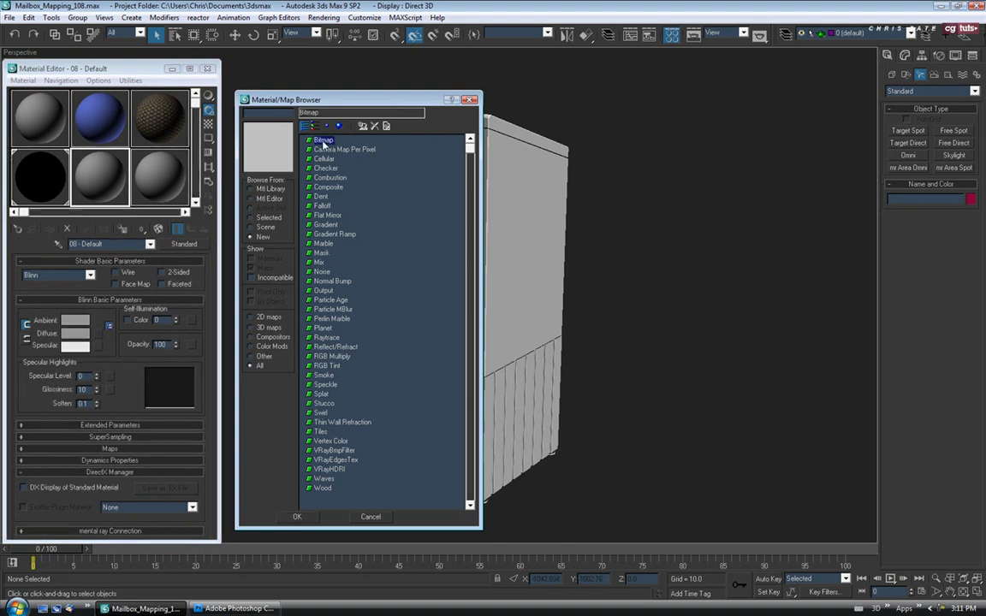
{"action": "double_click", "coordinate": [322, 141]}
{"action": "left_click", "coordinate": [128, 69]}
{"action": "left_click", "coordinate": [124, 81]}
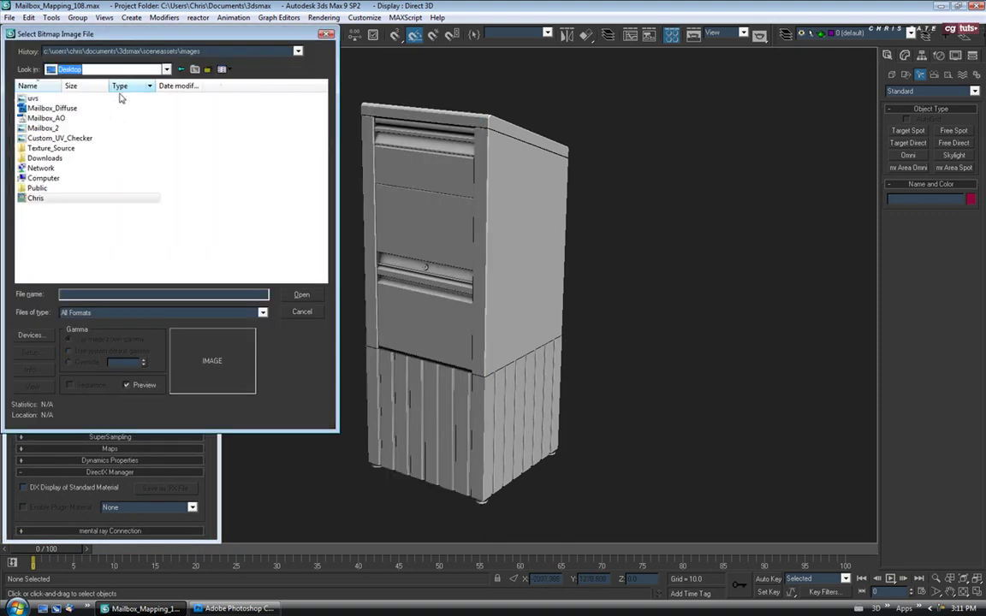
{"action": "left_click", "coordinate": [73, 111]}
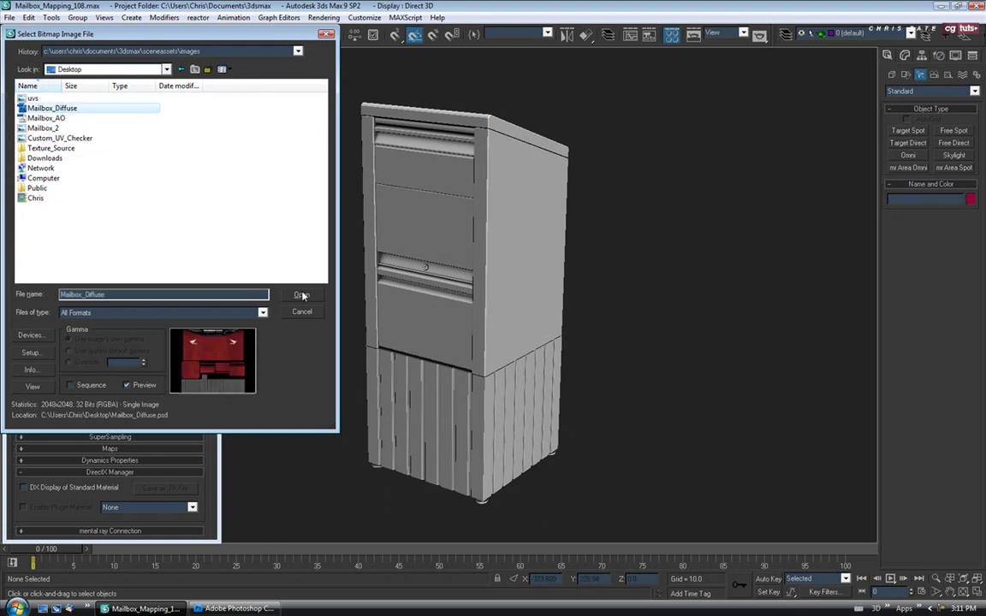
{"action": "left_click", "coordinate": [301, 294]}
{"action": "left_click", "coordinate": [126, 326]}
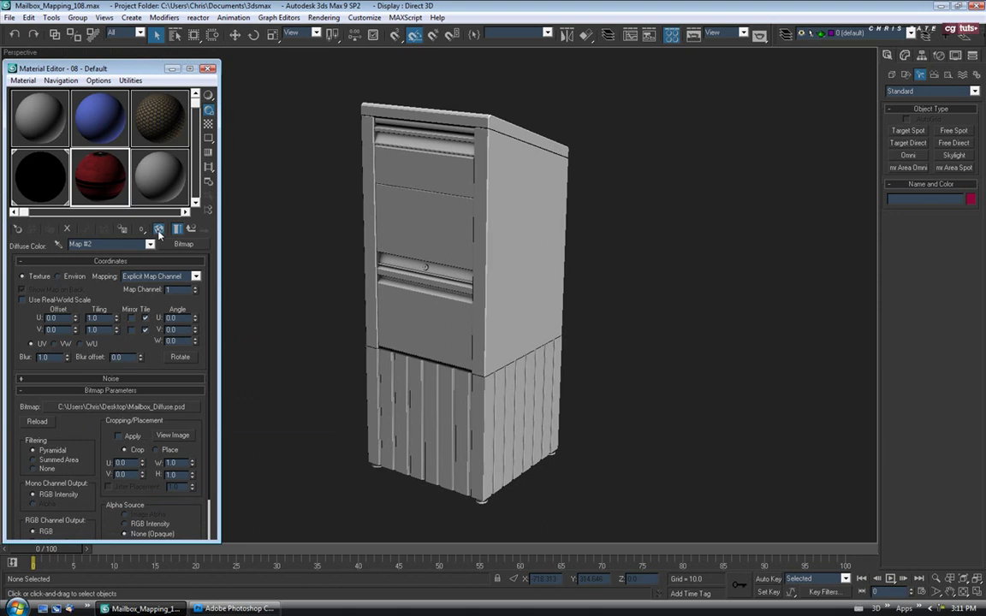
Apply the material to the mailbox with its map shown in the viewport, and inspect the wing logo's placement on the model.
{"action": "left_click_drag", "start_coordinate": [101, 177], "coordinate": [465, 204]}
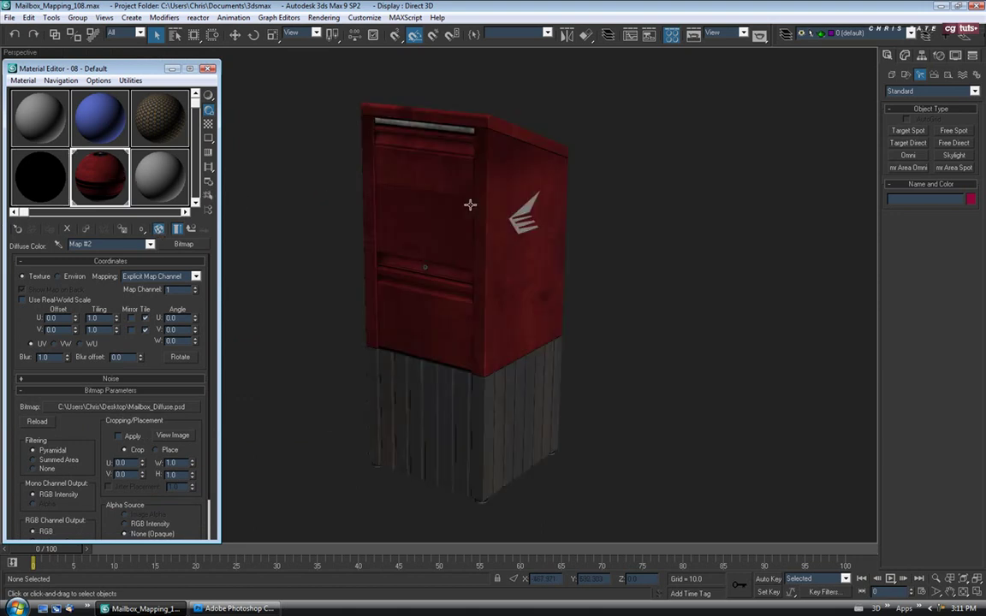
{"action": "left_click", "coordinate": [207, 69]}
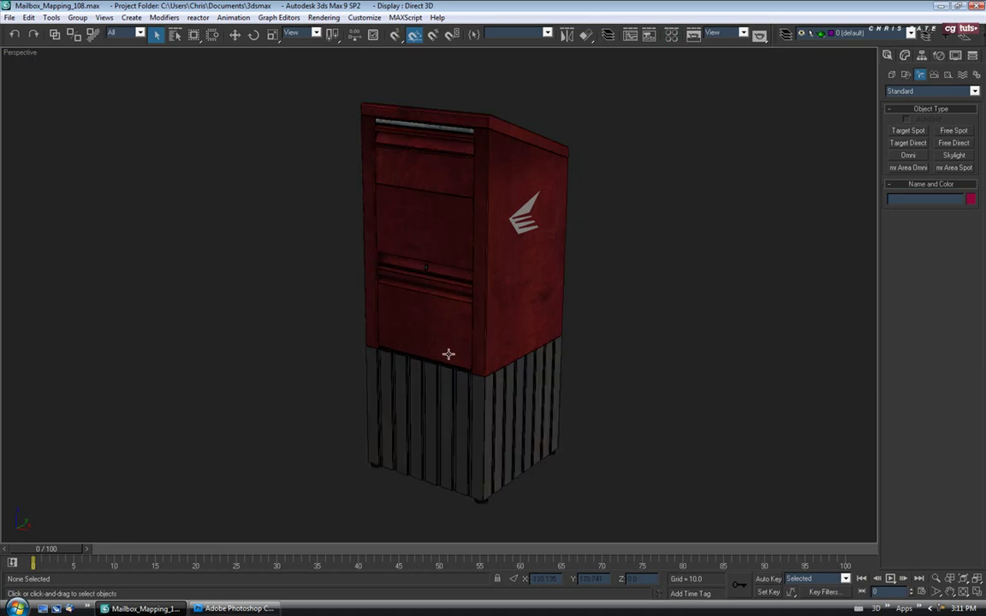
{"action": "left_click_drag", "start_coordinate": [451, 367], "coordinate": [431, 334]}
{"action": "left_click_drag", "start_coordinate": [509, 268], "coordinate": [528, 282]}
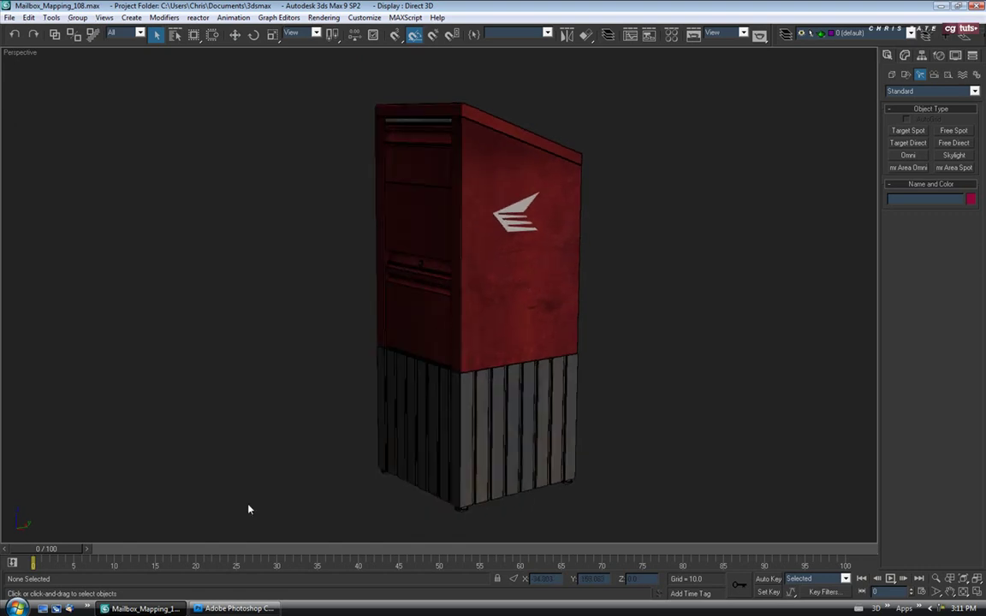
{"action": "left_click_drag", "start_coordinate": [480, 372], "coordinate": [540, 242]}
{"action": "left_click_drag", "start_coordinate": [451, 324], "coordinate": [422, 328]}
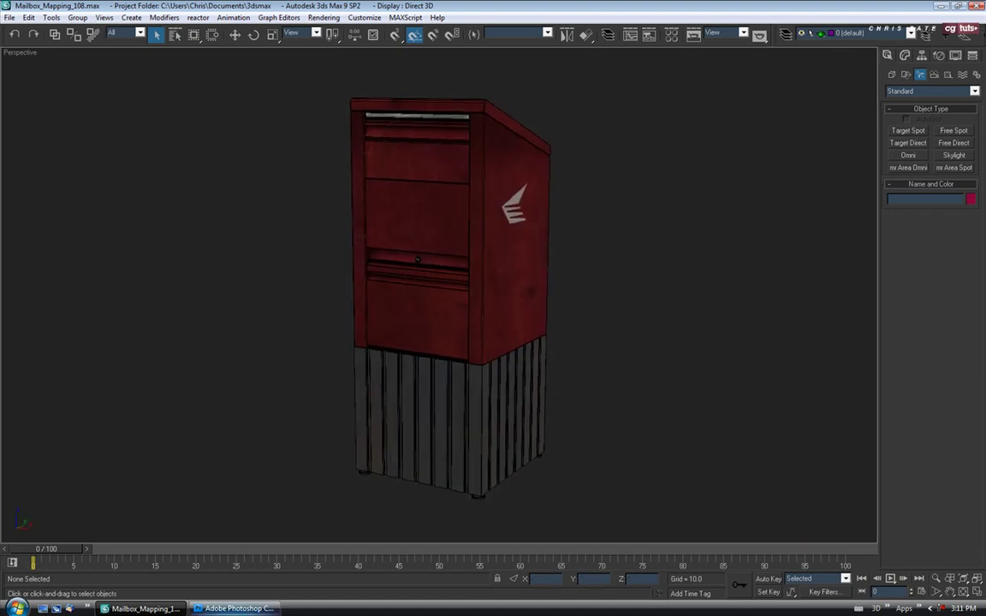
Switch to Photoshop and shift the right wing logo slightly inward toward the middle of its side panel.
{"action": "left_click", "coordinate": [229, 609]}
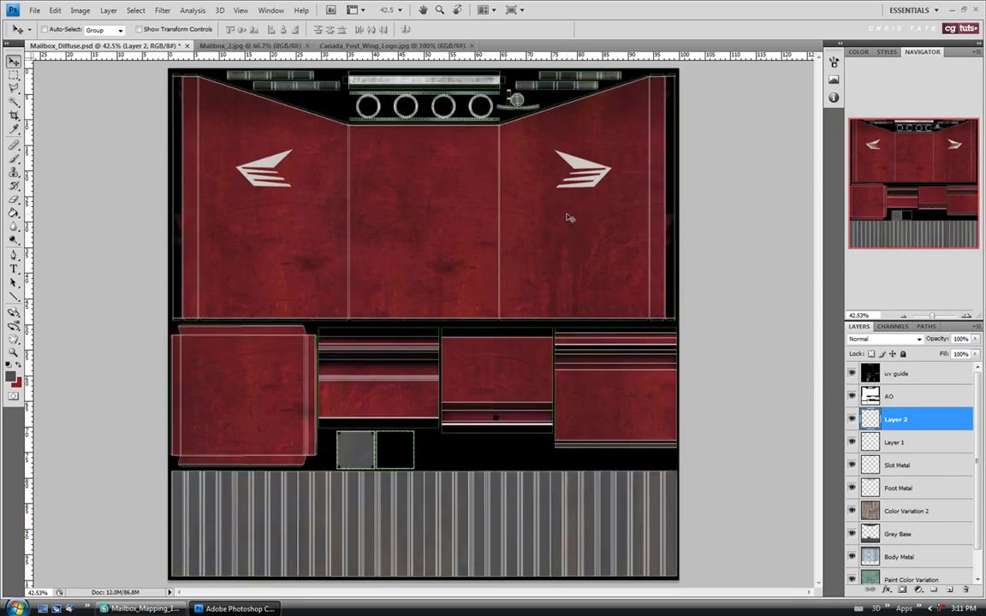
{"action": "left_click_drag", "start_coordinate": [568, 218], "coordinate": [564, 217]}
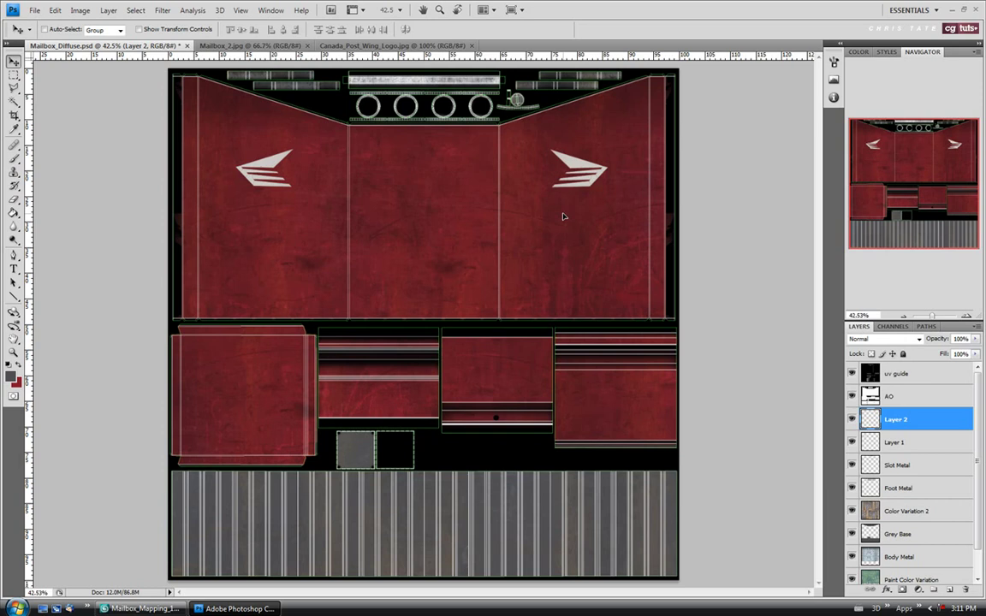
{"action": "left_click_drag", "start_coordinate": [582, 232], "coordinate": [579, 231]}
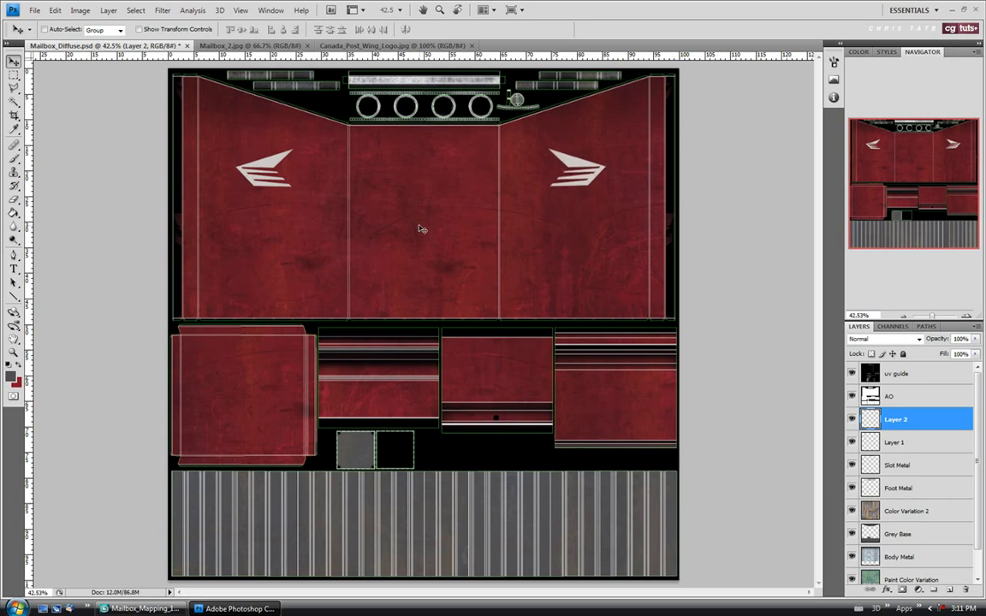
Bring back the horizontal guide under the logos and nudge the left wing logo on Layer 1 slightly toward the panel's middle.
{"action": "left_click_drag", "start_coordinate": [345, 55], "coordinate": [376, 186]}
{"action": "key", "text": "alt+bracketleft"}
{"action": "key", "text": "Right"}
{"action": "key", "text": "Right"}
{"action": "key", "text": "Right"}
{"action": "key", "text": "Right"}
{"action": "key", "text": "Right"}
{"action": "key", "text": "Right"}
{"action": "key", "text": "Right"}
{"action": "key", "text": "Right"}
{"action": "key", "text": "Right"}
{"action": "key", "text": "Right"}
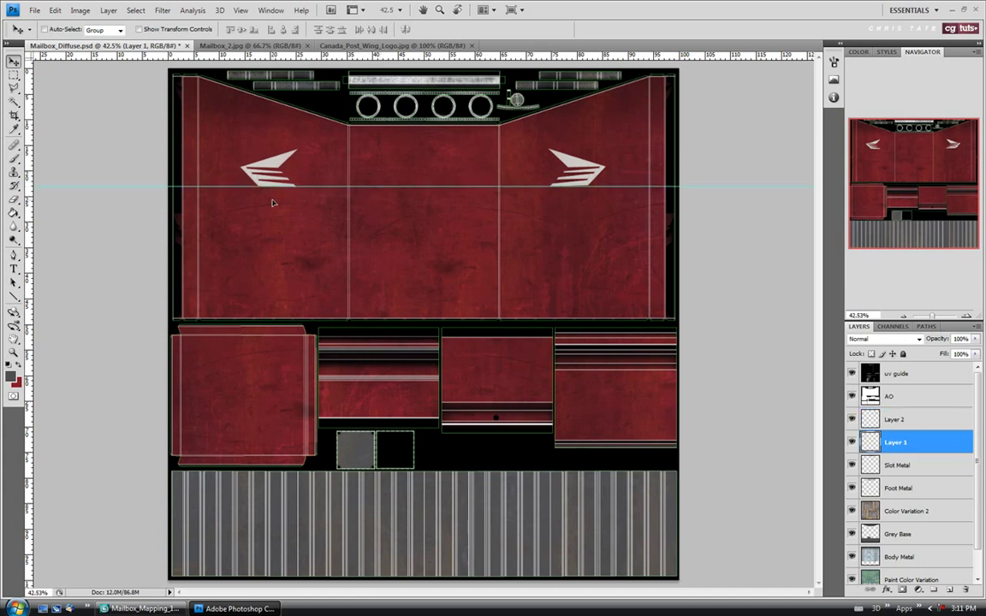
{"action": "key", "text": "Right"}
Switch to 3ds Max, examine the logo's position on the mailbox side, and return to Photoshop.
{"action": "left_click", "coordinate": [142, 609]}
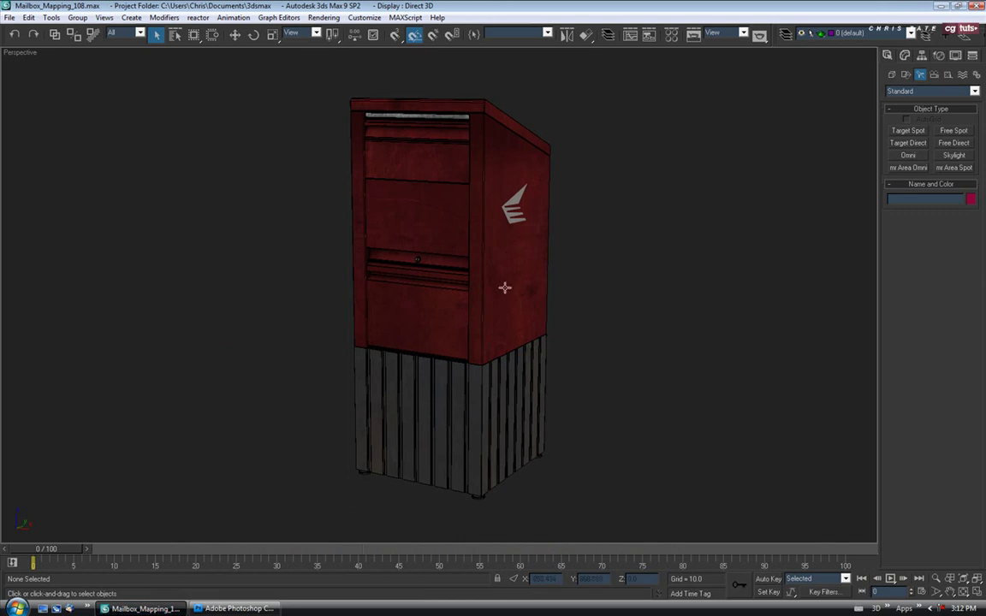
{"action": "left_click_drag", "start_coordinate": [474, 339], "coordinate": [450, 341]}
{"action": "key", "text": "alt+Tab"}
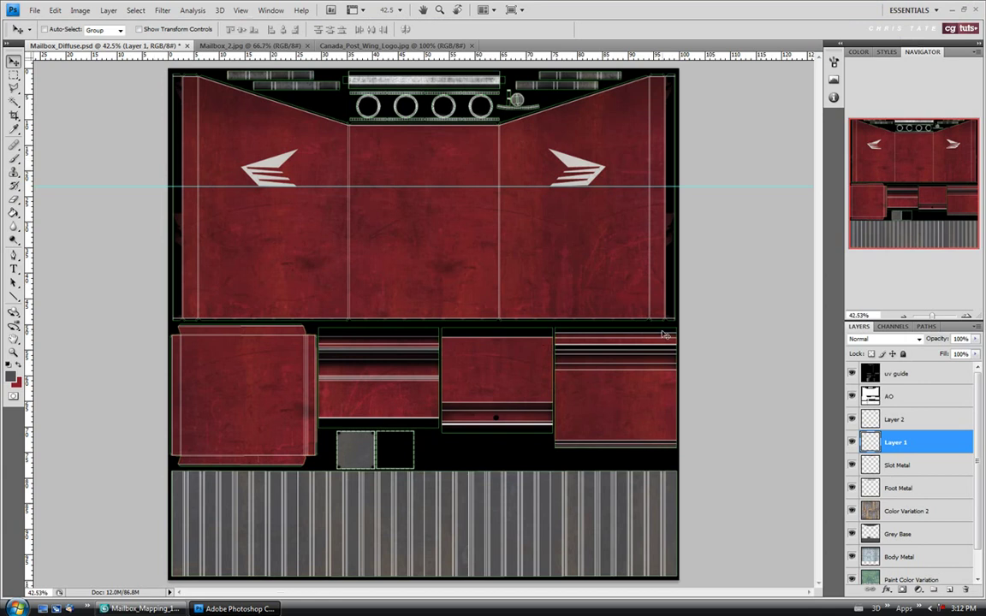
Hide the uv guide layer, save the diffuse texture, and switch to 3ds Max.
{"action": "left_click", "coordinate": [852, 374]}
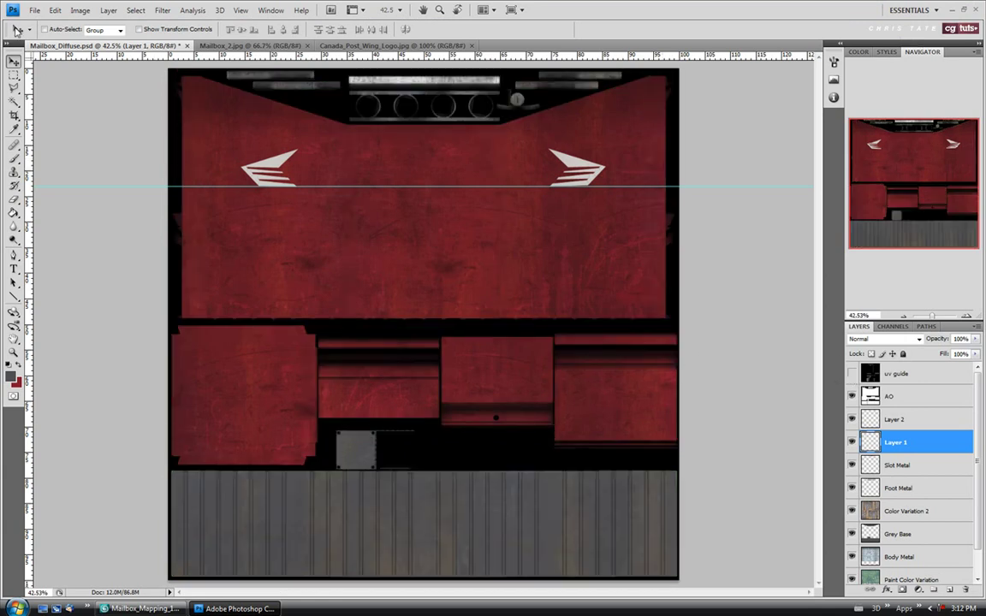
{"action": "left_click", "coordinate": [34, 9]}
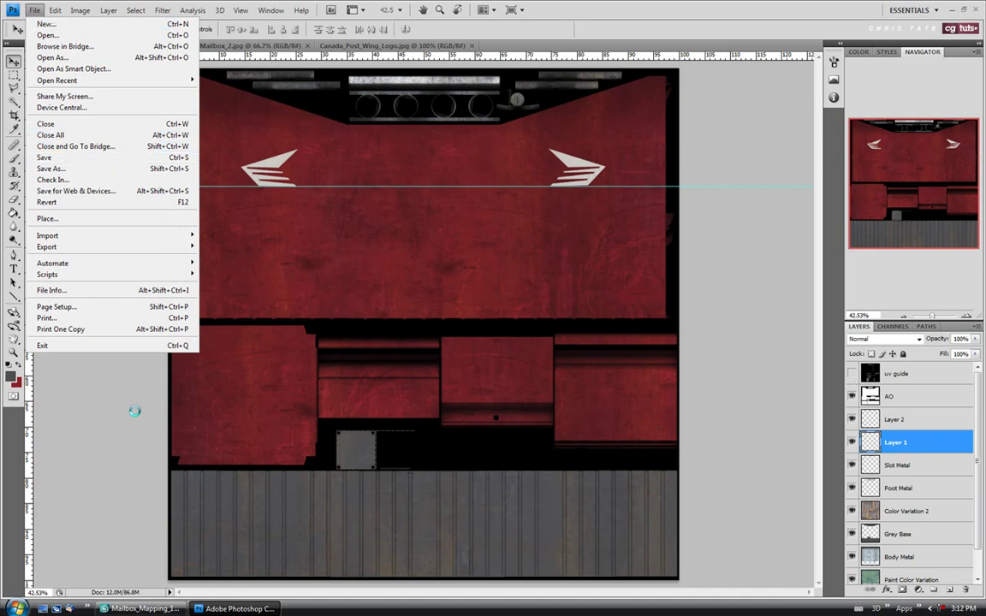
{"action": "key", "text": "alt+Tab"}
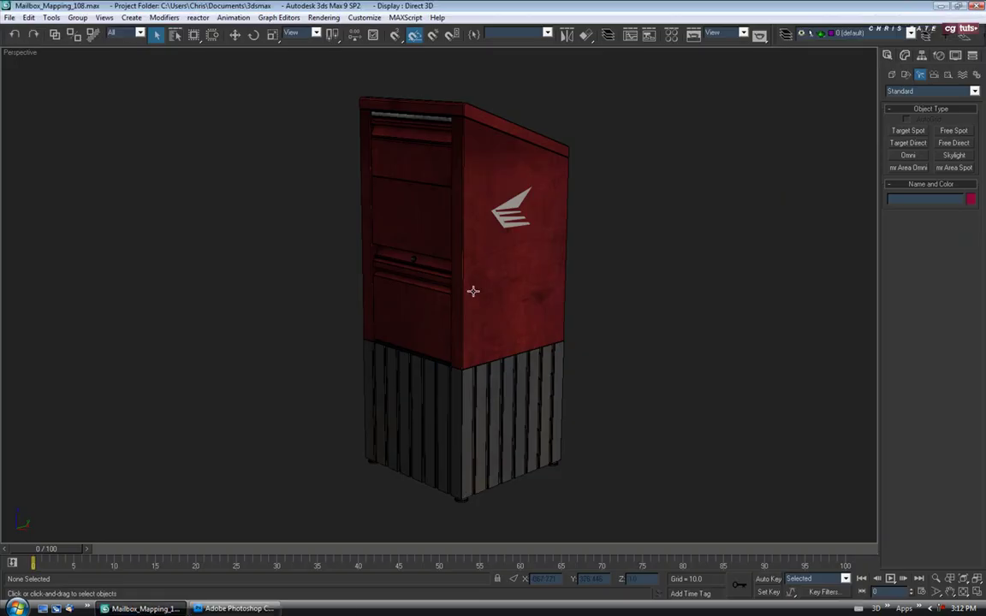
Orbit around the mailbox to examine the wing logo's placement on its side, and return to Photoshop.
{"action": "left_click_drag", "start_coordinate": [511, 297], "coordinate": [459, 297]}
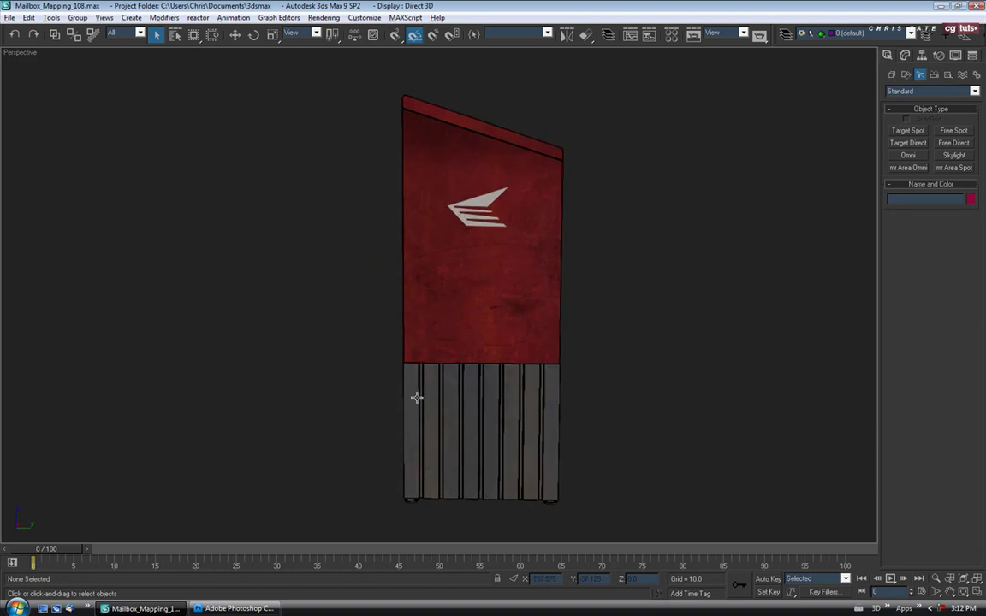
{"action": "left_click_drag", "start_coordinate": [445, 412], "coordinate": [461, 401]}
{"action": "left_click", "coordinate": [237, 609]}
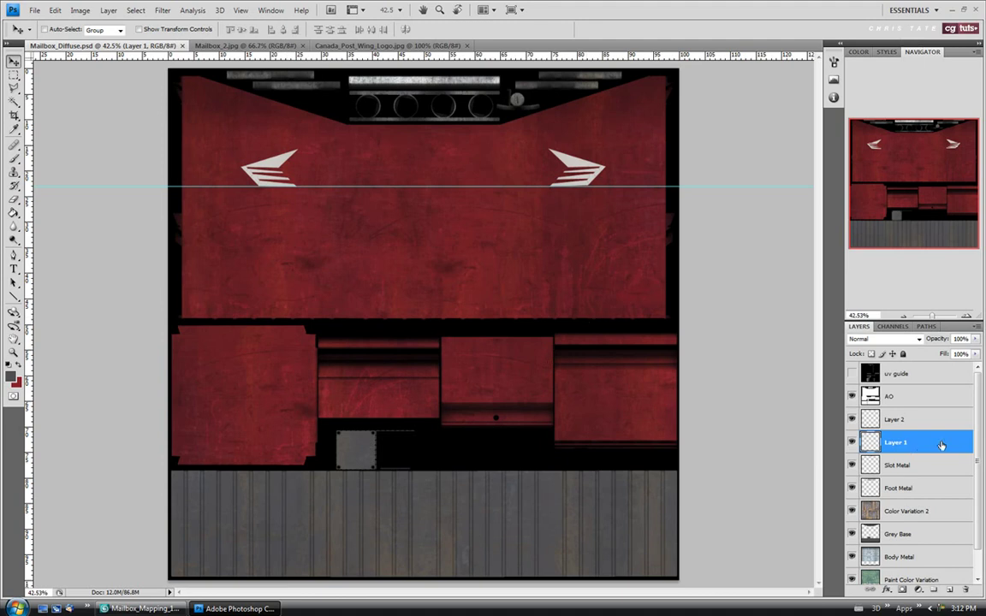
Rename Layer 1 as Wing Logo and copy the name for reuse.
{"action": "double_click", "coordinate": [895, 443]}
{"action": "type", "text": "Wing Logo"}
{"action": "key", "text": "ctrl+a"}
{"action": "key", "text": "ctrl+c"}
{"action": "key", "text": "Return"}
Rename Layer 2 as Wing Logo_2, reusing the copied name, and leave that layer selected.
{"action": "left_click", "coordinate": [895, 420]}
{"action": "double_click", "coordinate": [896, 421]}
{"action": "key", "text": "ctrl+v"}
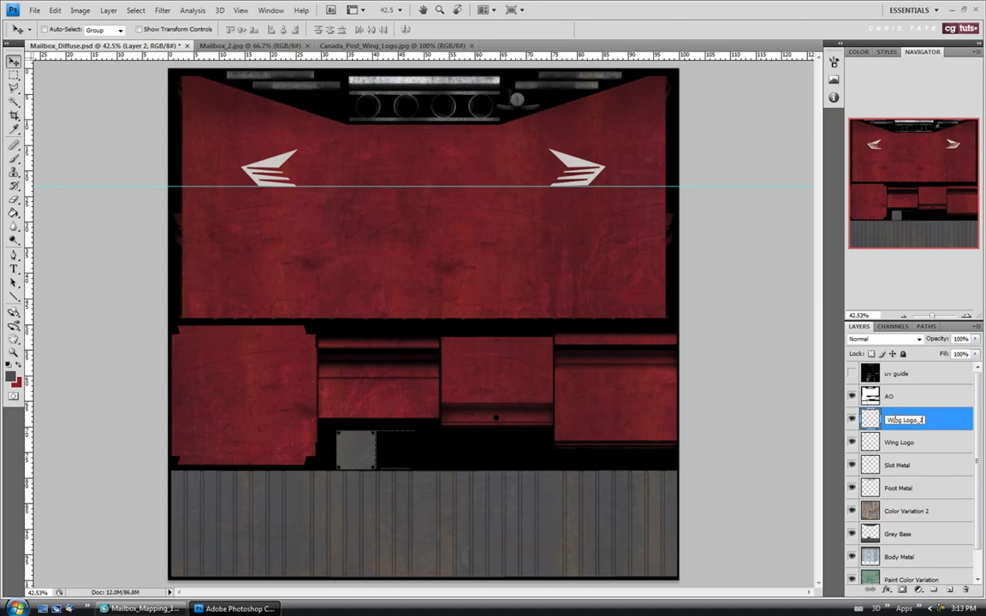
{"action": "left_click", "coordinate": [908, 445]}
{"action": "left_click", "coordinate": [904, 419]}
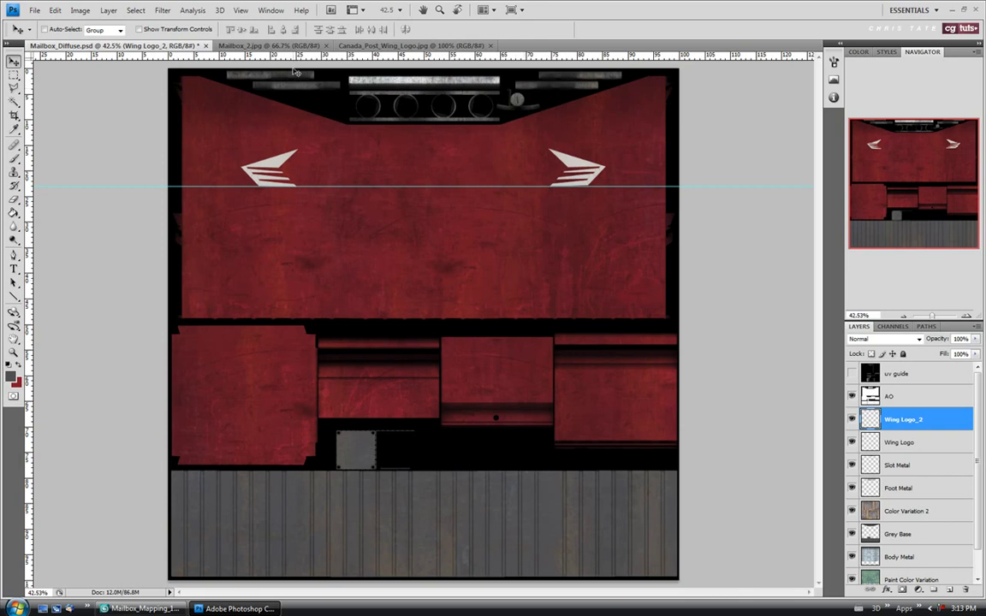
Look at the Mailbox_2.jpg reference photo, close Canada_Post_Wing_Logo.jpg, and return to Mailbox_Diffuse.psd.
{"action": "left_click", "coordinate": [269, 45]}
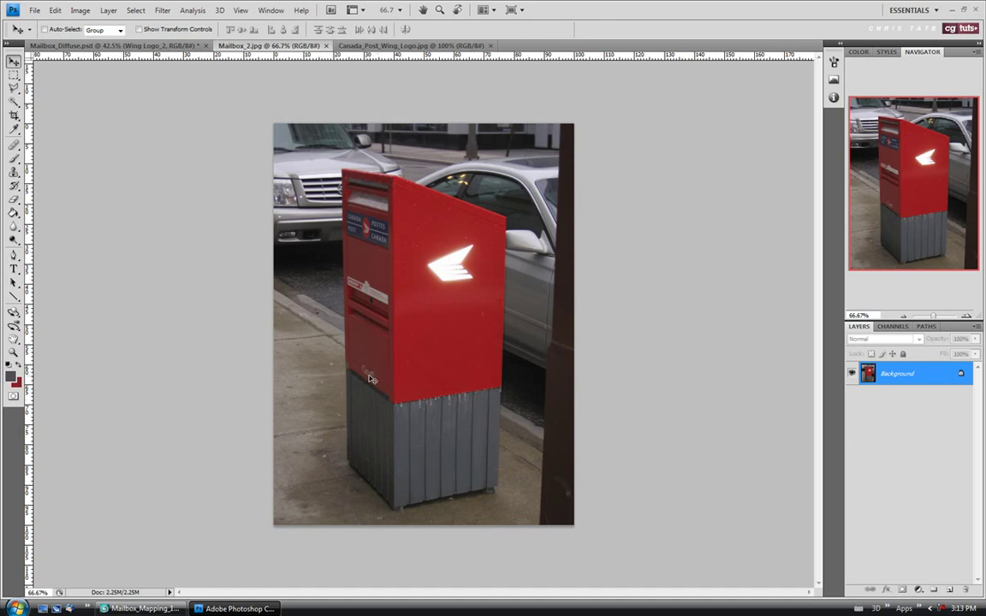
{"action": "left_click", "coordinate": [387, 45]}
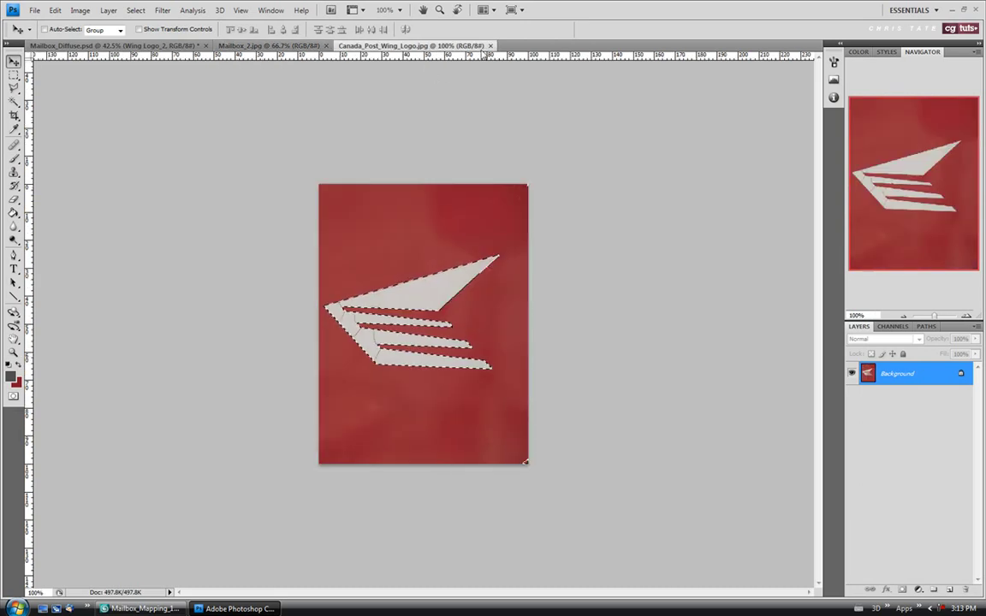
{"action": "key", "text": "ctrl+w"}
{"action": "left_click", "coordinate": [131, 47]}
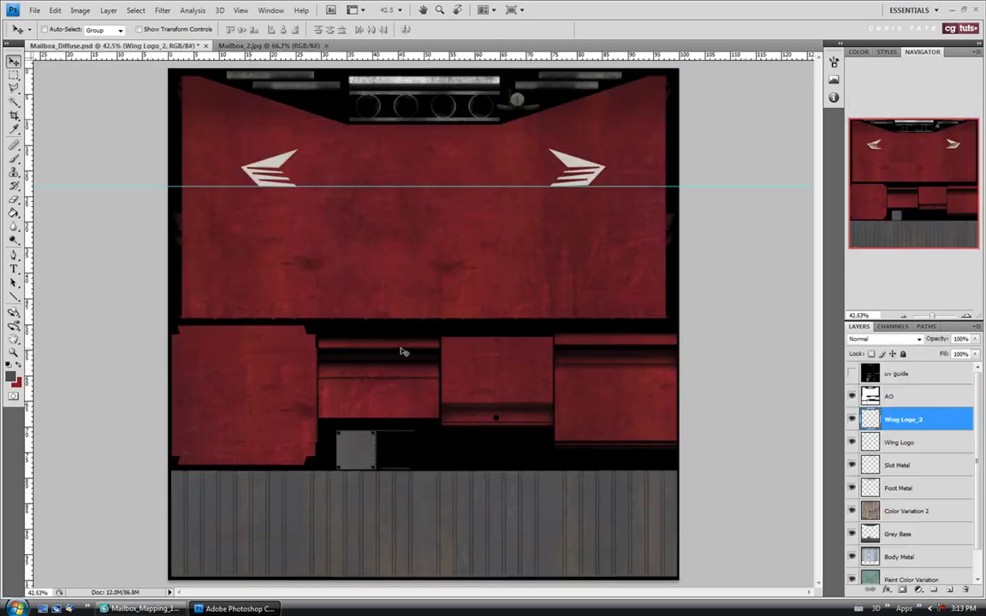
Open the Canada_Logo image from the Texture_Source folder.
{"action": "left_click", "coordinate": [34, 10]}
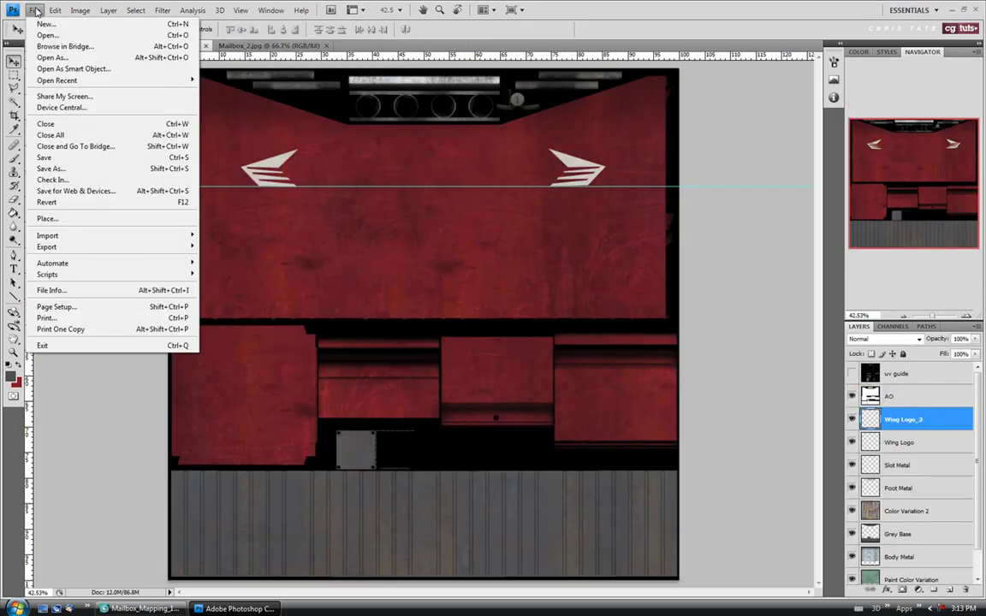
{"action": "left_click", "coordinate": [36, 35]}
{"action": "scroll", "coordinate": [359, 256], "scroll_direction": "down", "scroll_amount": 3}
{"action": "left_click", "coordinate": [377, 225]}
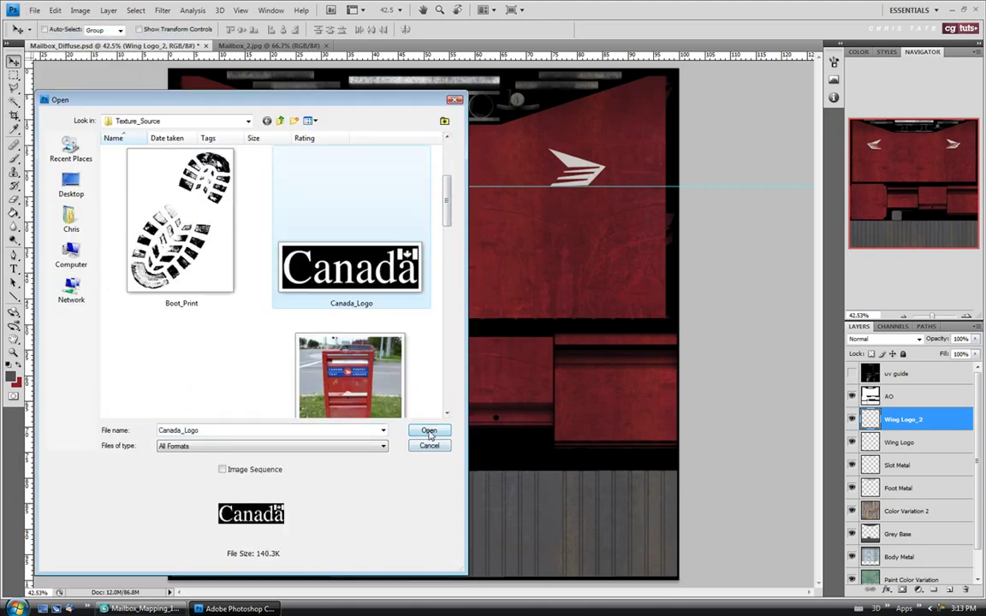
{"action": "left_click", "coordinate": [428, 429]}
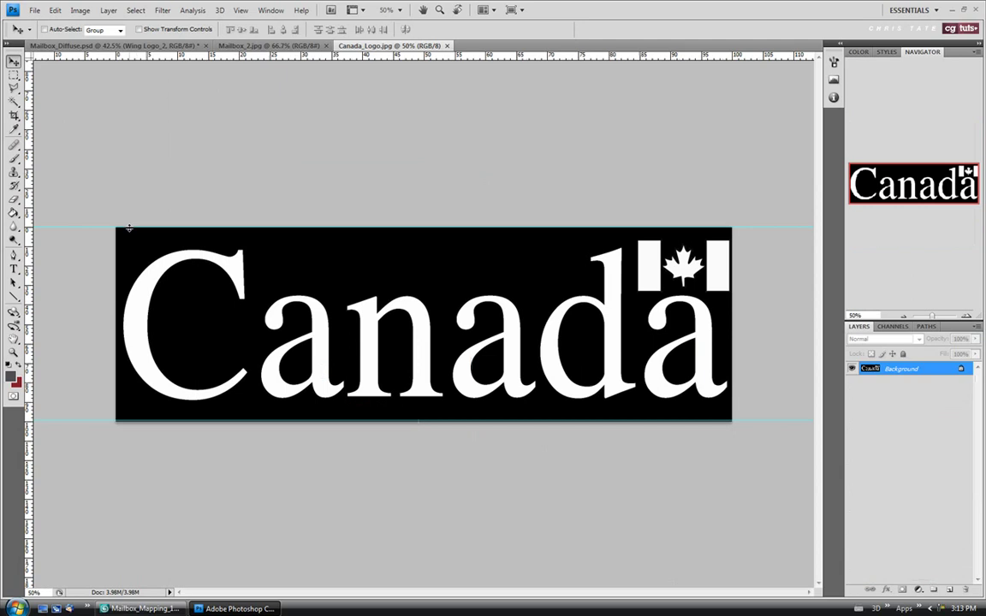
Select the black background of the Canada logo with the Magic Wand and invert the selection to isolate the white lettering and flag.
{"action": "left_click", "coordinate": [14, 102]}
{"action": "left_click", "coordinate": [351, 272]}
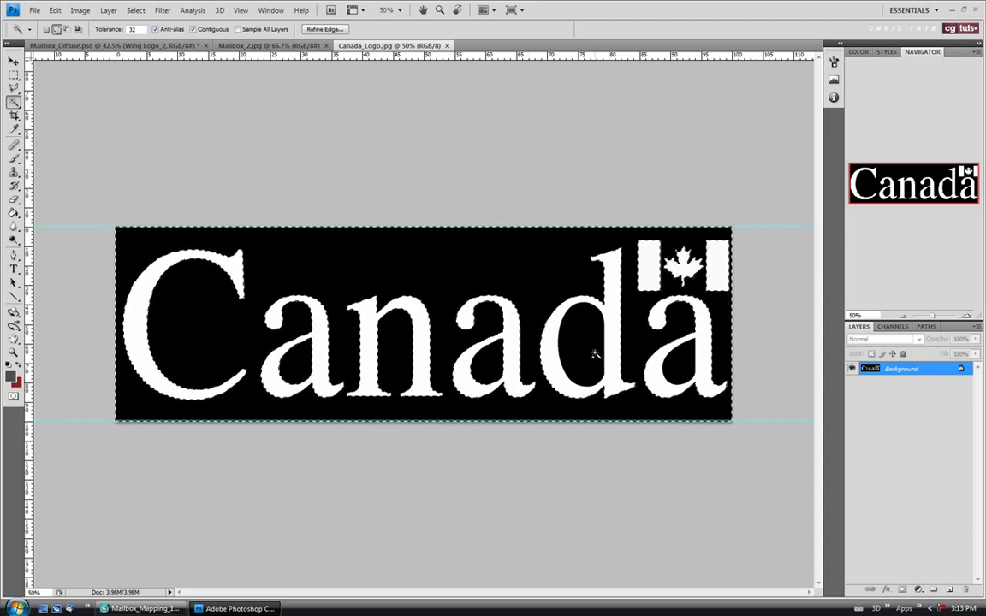
{"action": "left_click", "coordinate": [704, 271], "text": "shift"}
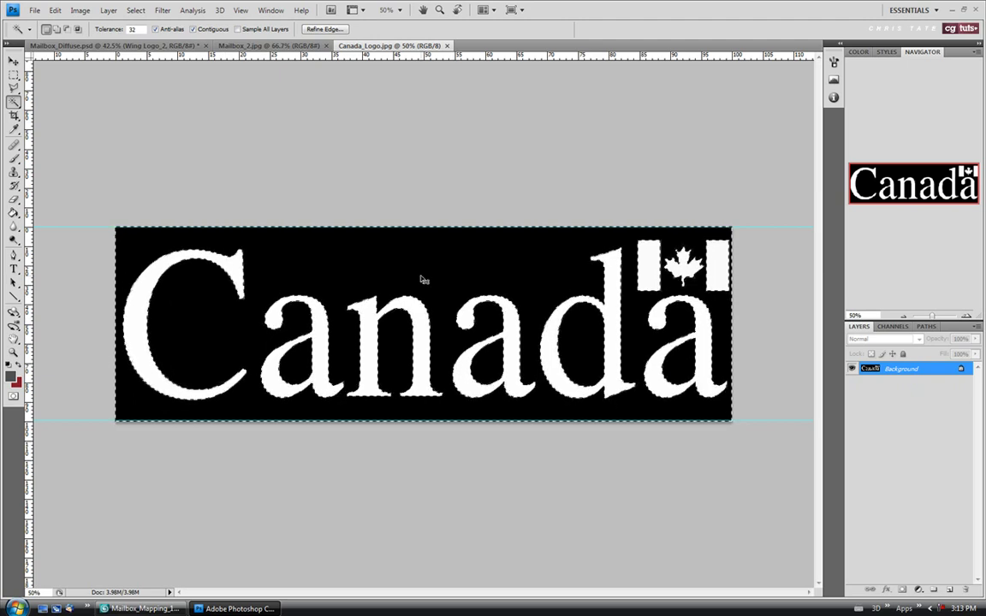
{"action": "key", "text": "ctrl+shift+i"}
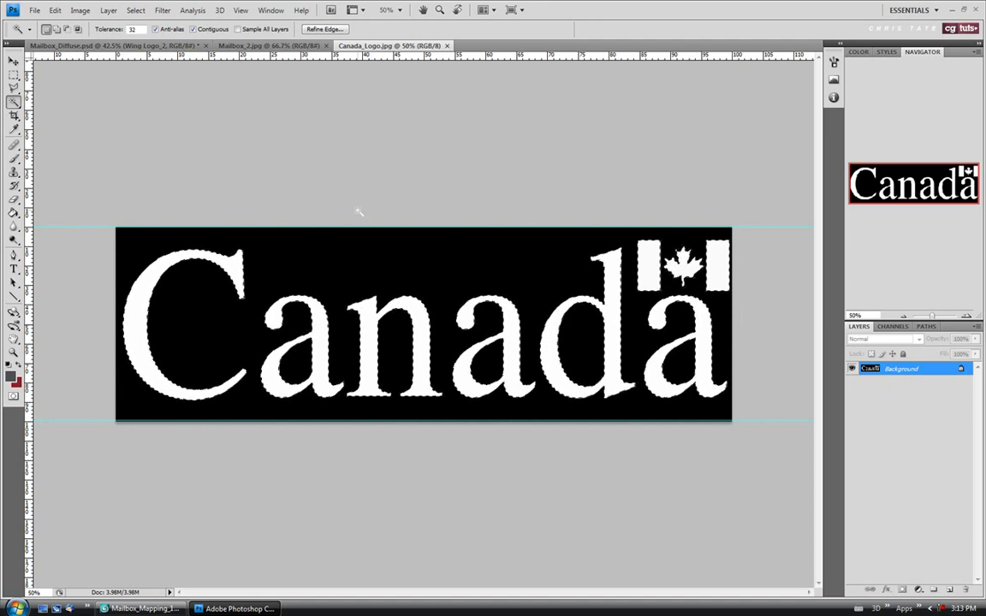
Copy the selected Canada lettering, close its image, and paste it into Mailbox_Diffuse.psd as a new layer above Wing Logo_2.
{"action": "left_click", "coordinate": [447, 45]}
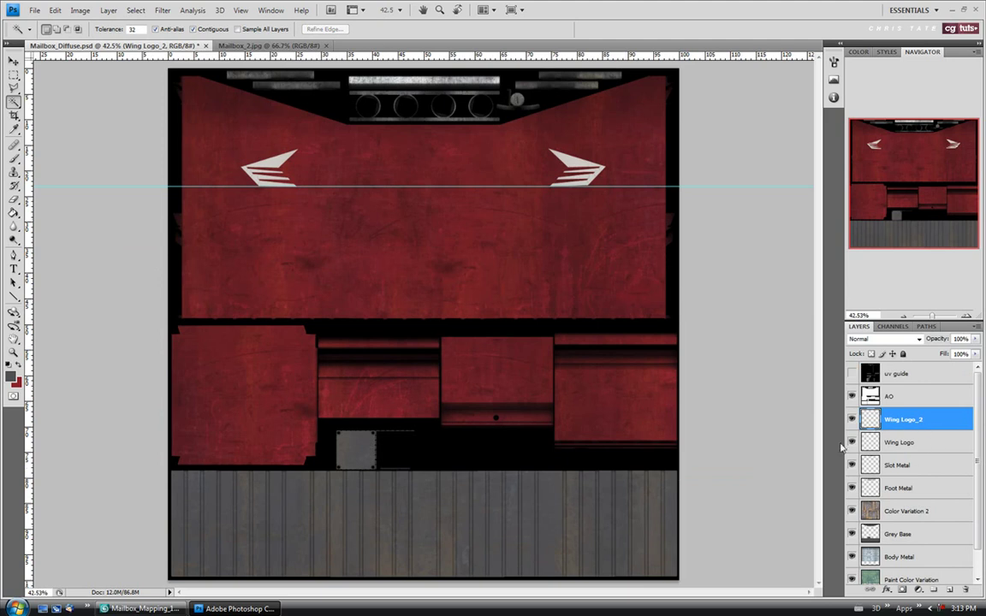
{"action": "key", "text": "ctrl+v"}
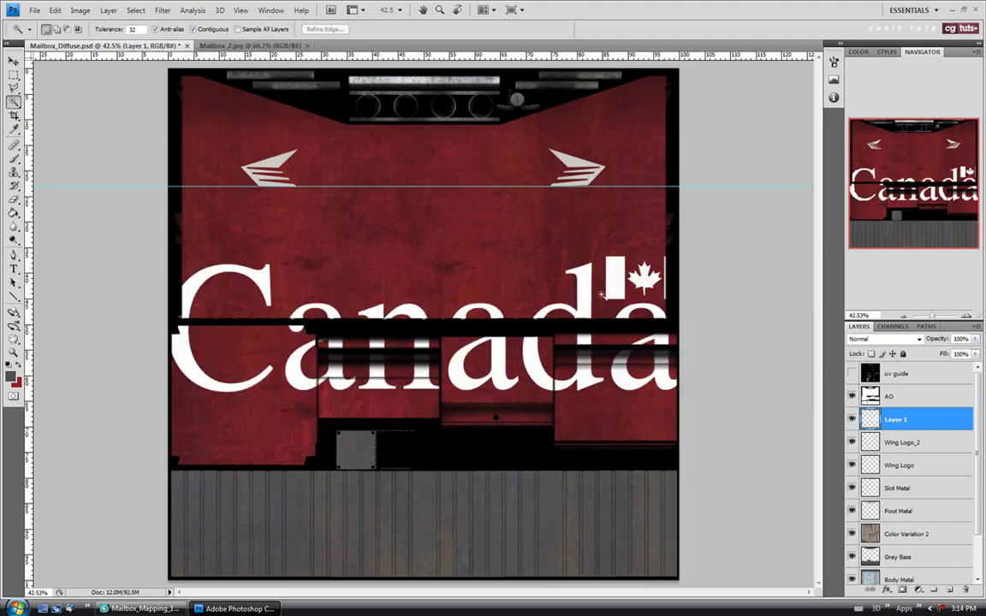
{"action": "left_click", "coordinate": [13, 62]}
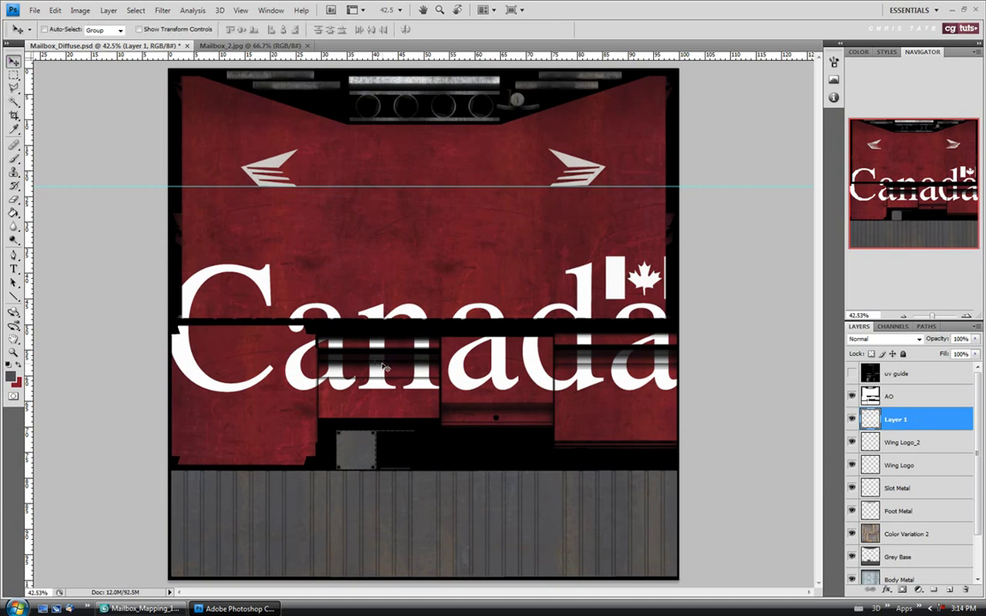
Try to scale the pasted Canada logo to about 10.1% and place it on the lower-right red panel of the texture.
{"action": "key", "text": "ctrl+t"}
{"action": "left_click_drag", "start_coordinate": [167, 395], "coordinate": [611, 432]}
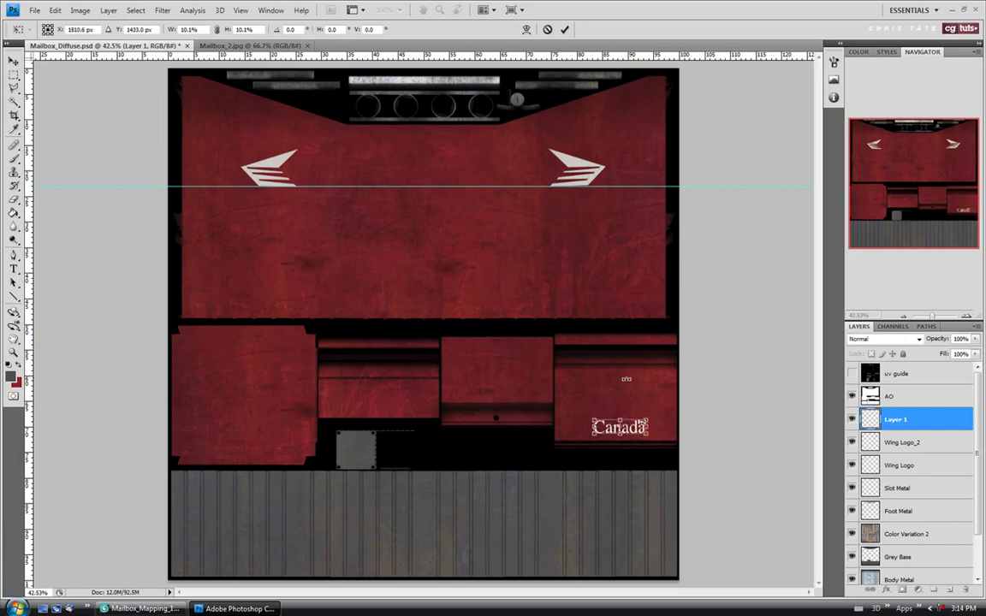
Check the Mailbox_2.jpg reference photo and open Canada_Post_Label_2 from the Texture_Source folder as another reference.
{"action": "left_click", "coordinate": [249, 45]}
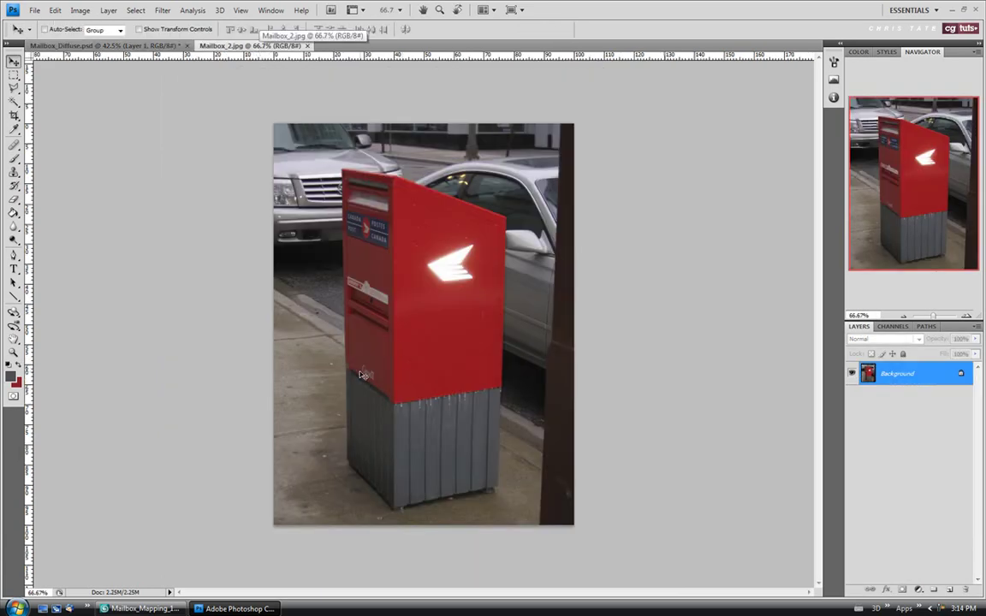
{"action": "left_click", "coordinate": [31, 11]}
{"action": "left_click", "coordinate": [47, 35]}
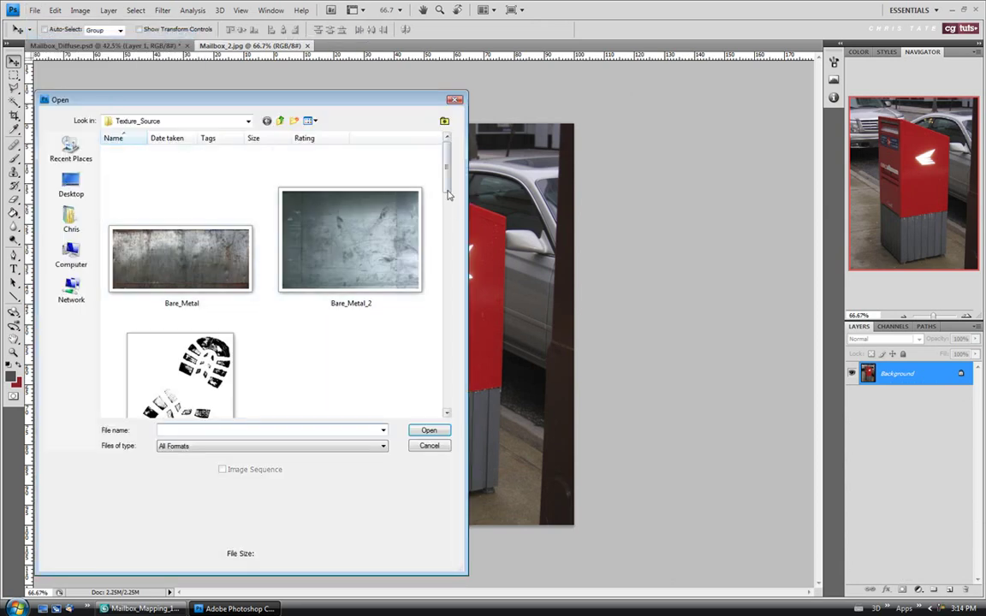
{"action": "scroll", "coordinate": [448, 214], "scroll_direction": "down", "scroll_amount": 3}
{"action": "scroll", "coordinate": [448, 216], "scroll_direction": "down", "scroll_amount": 2}
{"action": "left_click", "coordinate": [374, 354]}
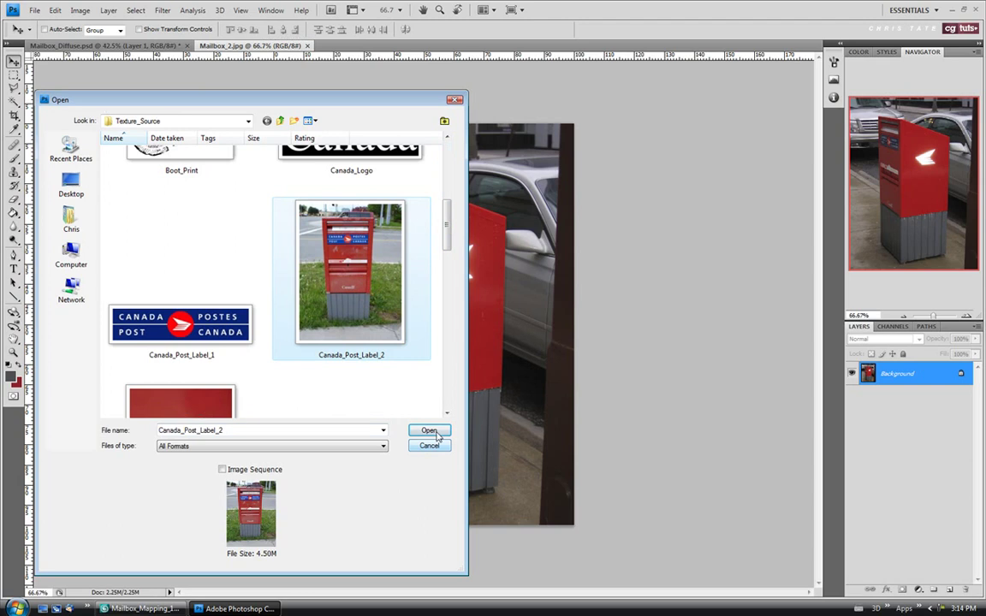
{"action": "left_click", "coordinate": [429, 432]}
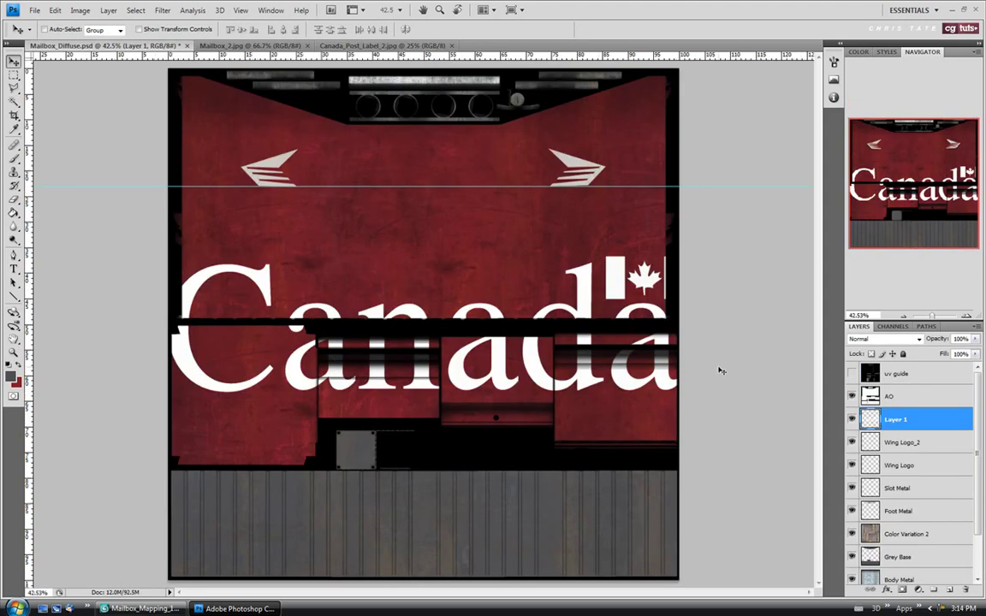
In Mailbox_Diffuse.psd, shrink the Canada logo with Free Transform and place it near the bottom of the lower-right red panel.
{"action": "key", "text": "ctrl+t"}
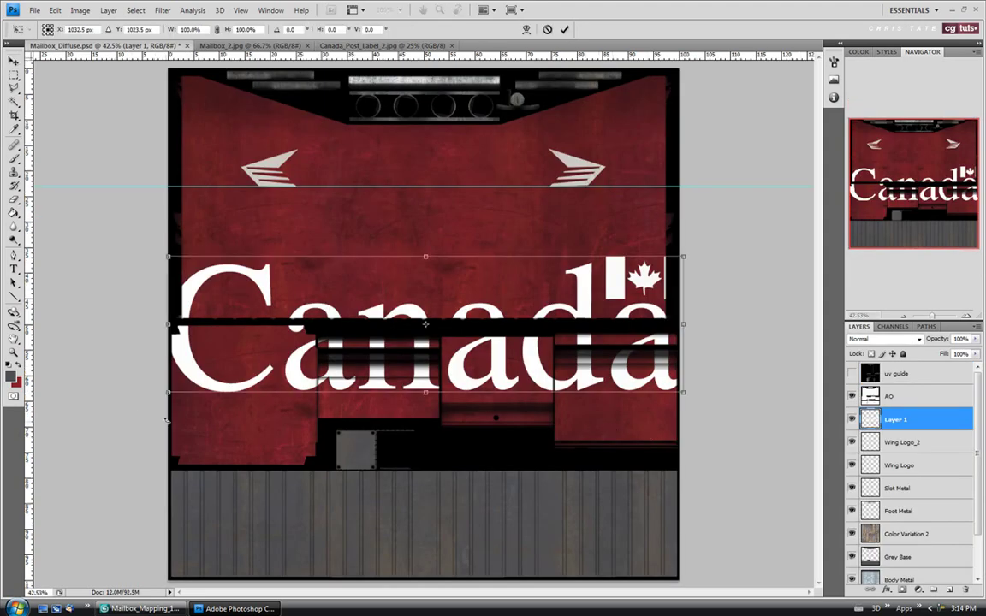
{"action": "left_click_drag", "start_coordinate": [169, 392], "coordinate": [606, 427]}
{"action": "key", "text": "Return"}
Show the uv guide layer and nudge the Canada logo slightly toward the horizontal middle of its panel.
{"action": "left_click", "coordinate": [13, 352]}
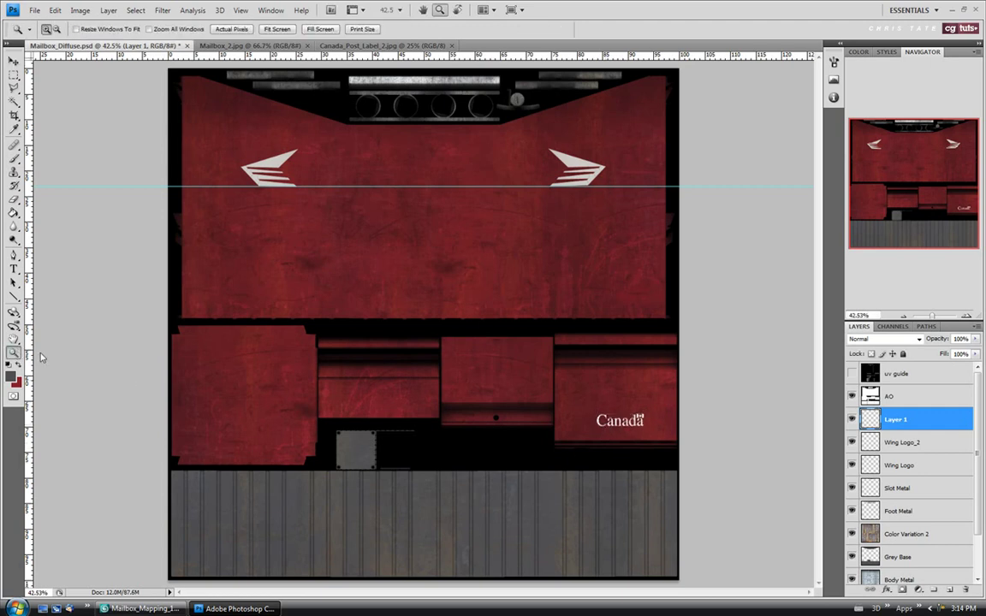
{"action": "left_click", "coordinate": [545, 399]}
{"action": "left_click", "coordinate": [852, 373]}
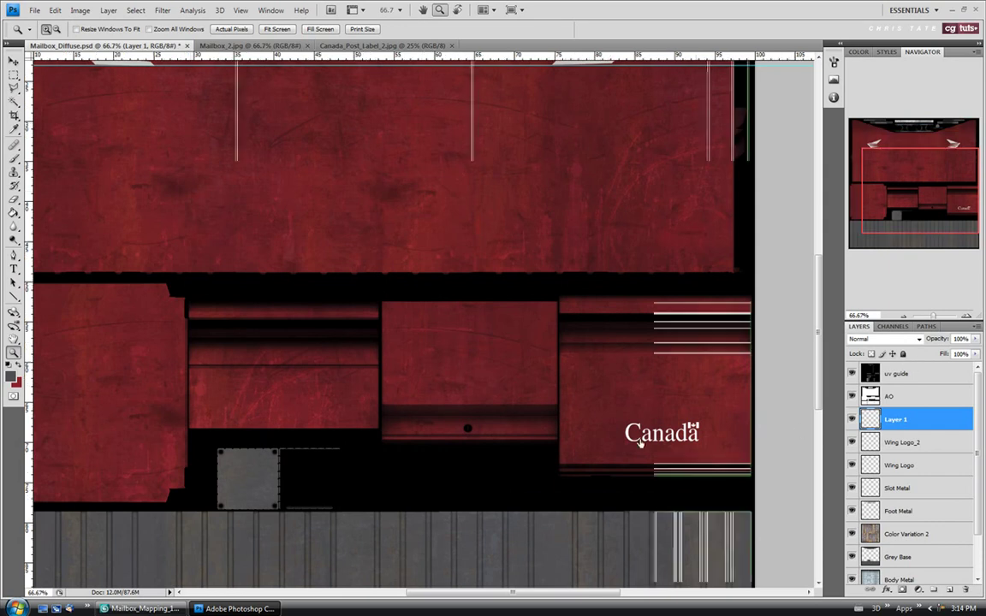
{"action": "left_click", "coordinate": [13, 61]}
{"action": "left_click_drag", "start_coordinate": [672, 440], "coordinate": [665, 443]}
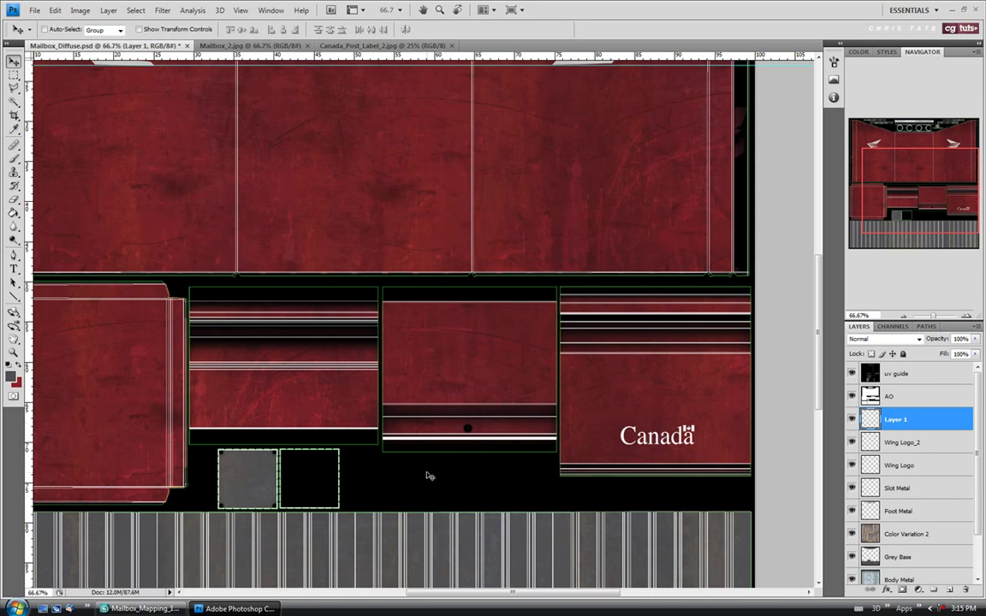
Fit the whole texture in view and remove the horizontal guide under the wing logos.
{"action": "left_click", "coordinate": [13, 352]}
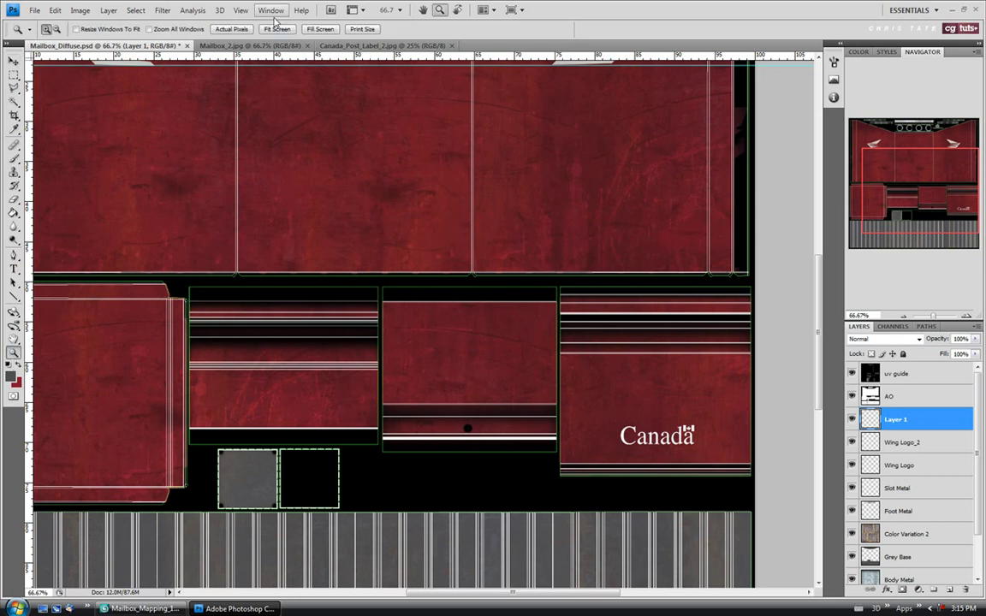
{"action": "left_click", "coordinate": [272, 29]}
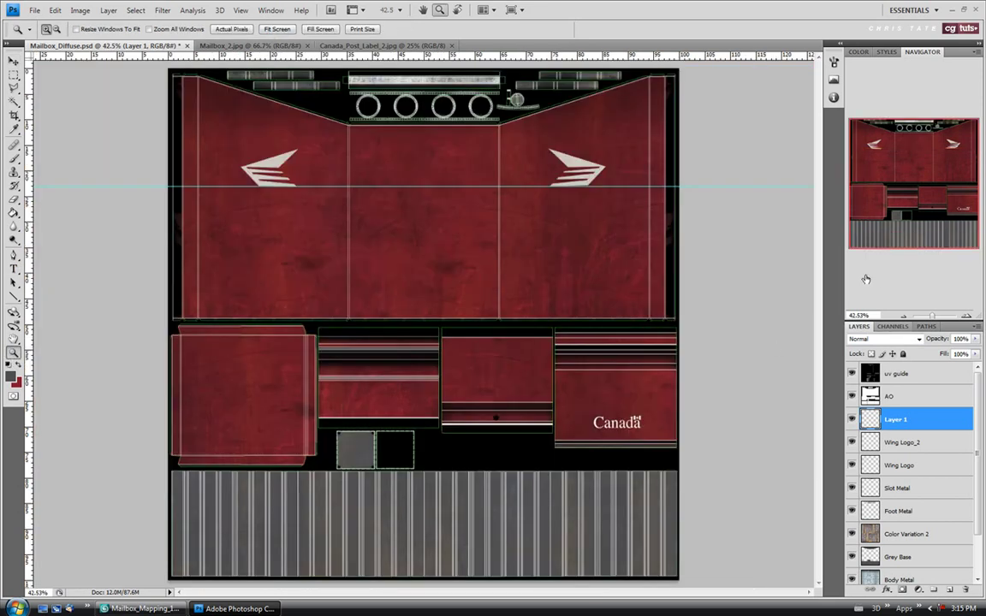
{"action": "left_click", "coordinate": [13, 62]}
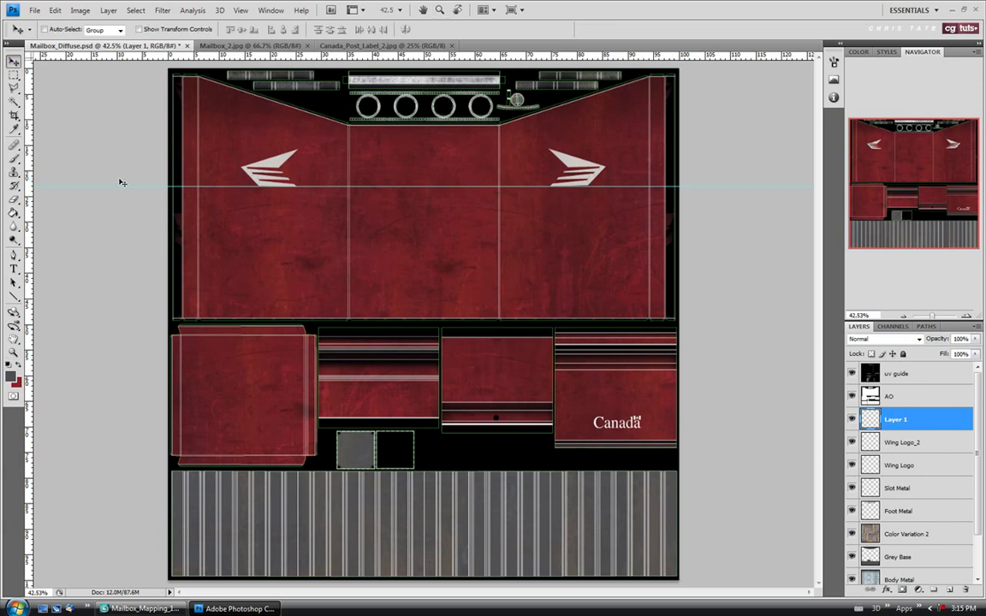
{"action": "left_click_drag", "start_coordinate": [121, 186], "coordinate": [121, 54]}
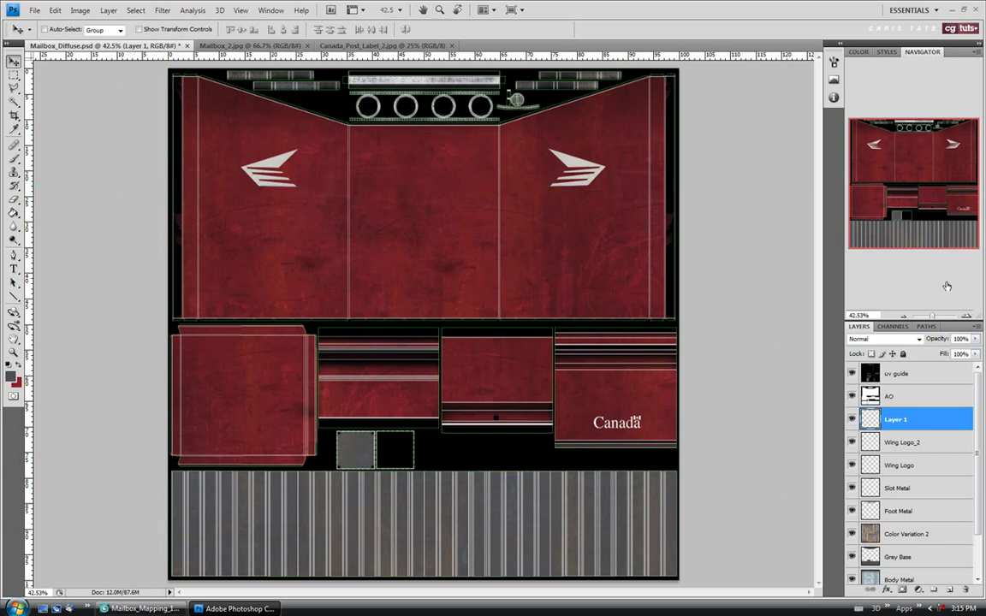
Hide the uv guide layer, save the texture with the Canada logo, and switch to 3ds Max.
{"action": "left_click", "coordinate": [853, 374]}
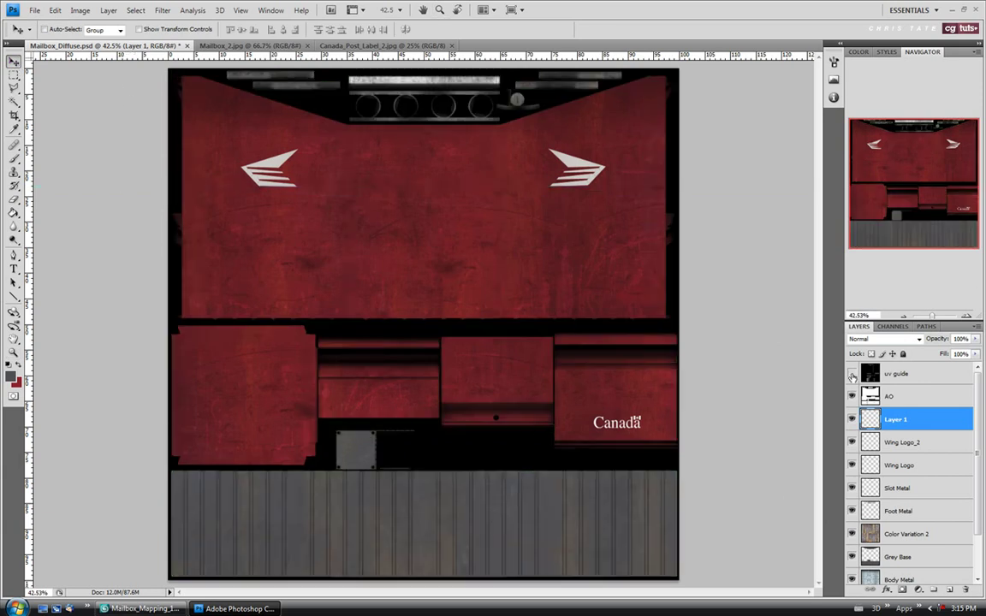
{"action": "left_click", "coordinate": [35, 9]}
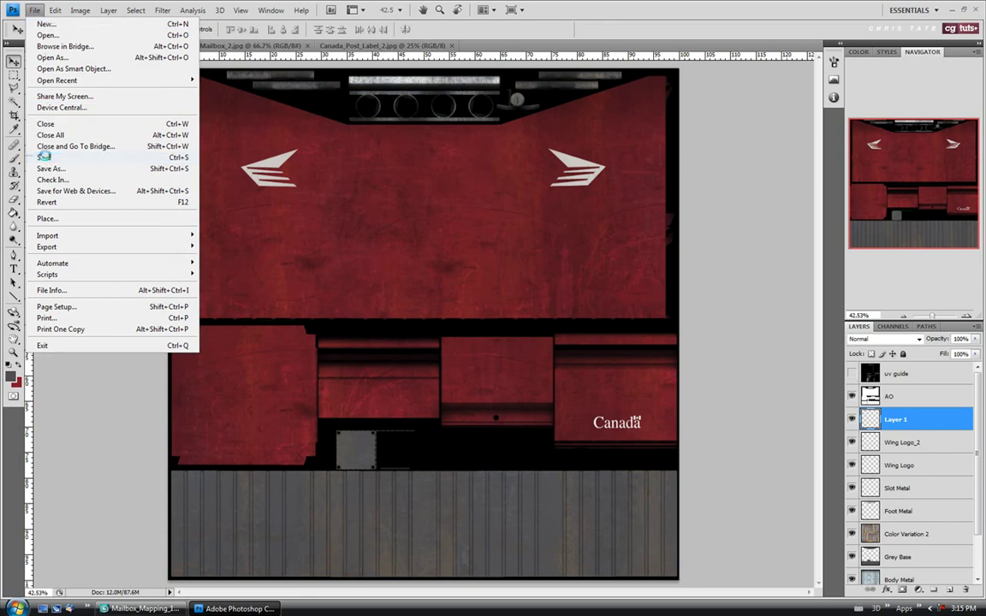
{"action": "left_click", "coordinate": [48, 159]}
{"action": "left_click", "coordinate": [141, 609]}
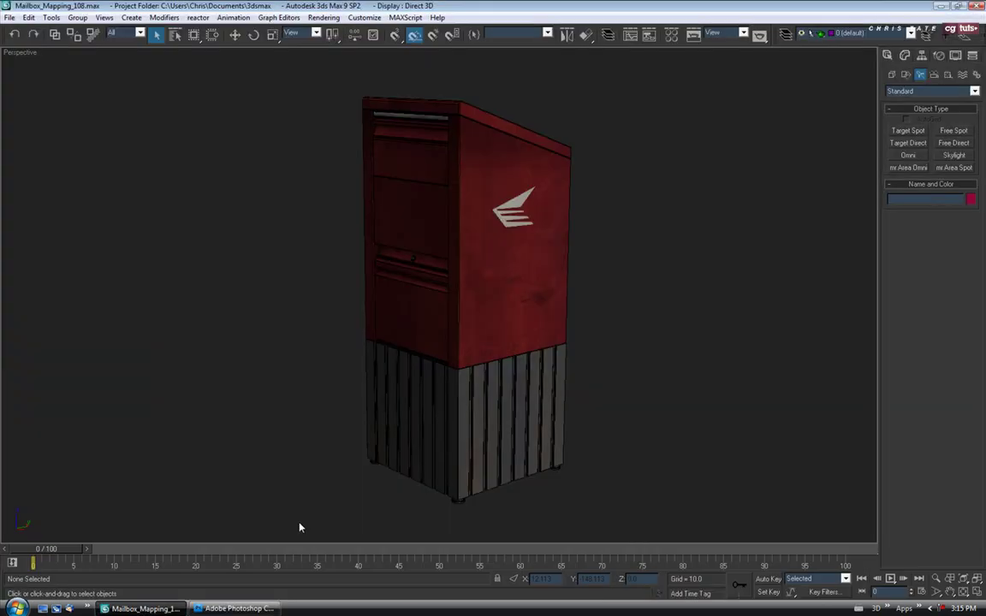
Orbit the mailbox model in 3ds Max and compare its logos with the Mailbox_2.jpg and Canada_Post_Label_2.jpg reference photos.
{"action": "left_click_drag", "start_coordinate": [623, 368], "coordinate": [254, 495]}
{"action": "left_click", "coordinate": [243, 608]}
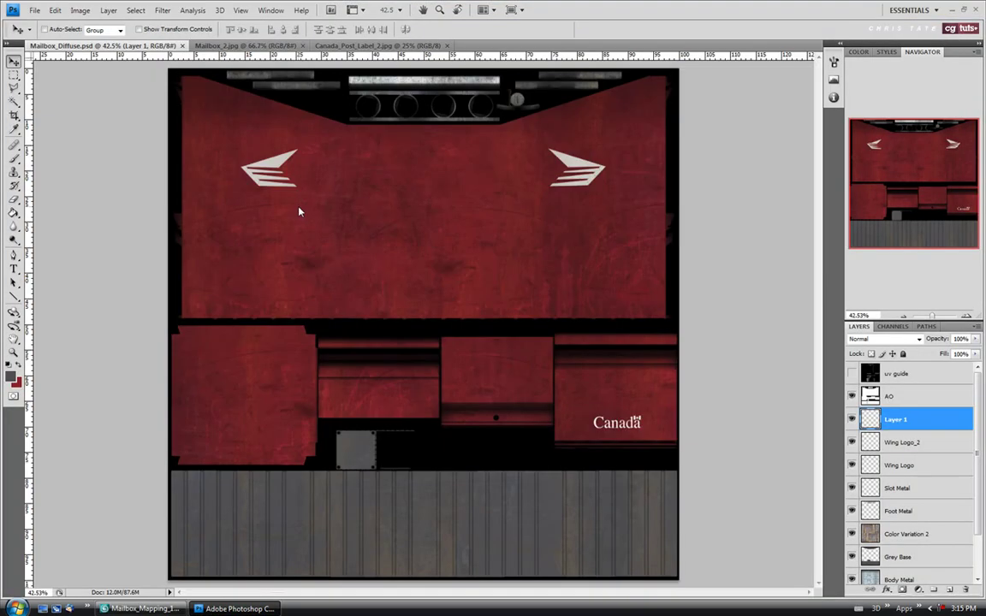
{"action": "left_click", "coordinate": [259, 44]}
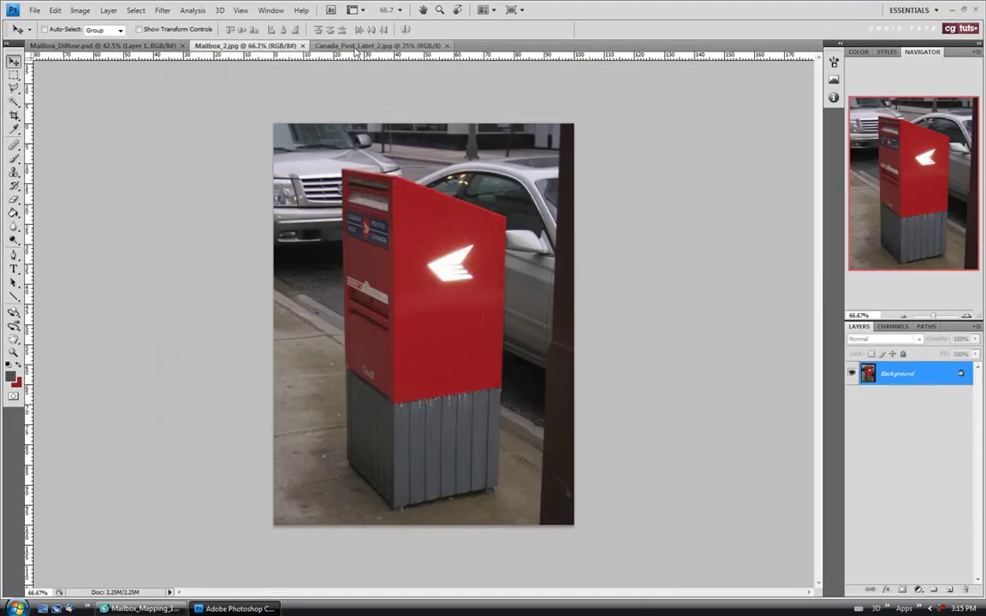
{"action": "left_click", "coordinate": [353, 45]}
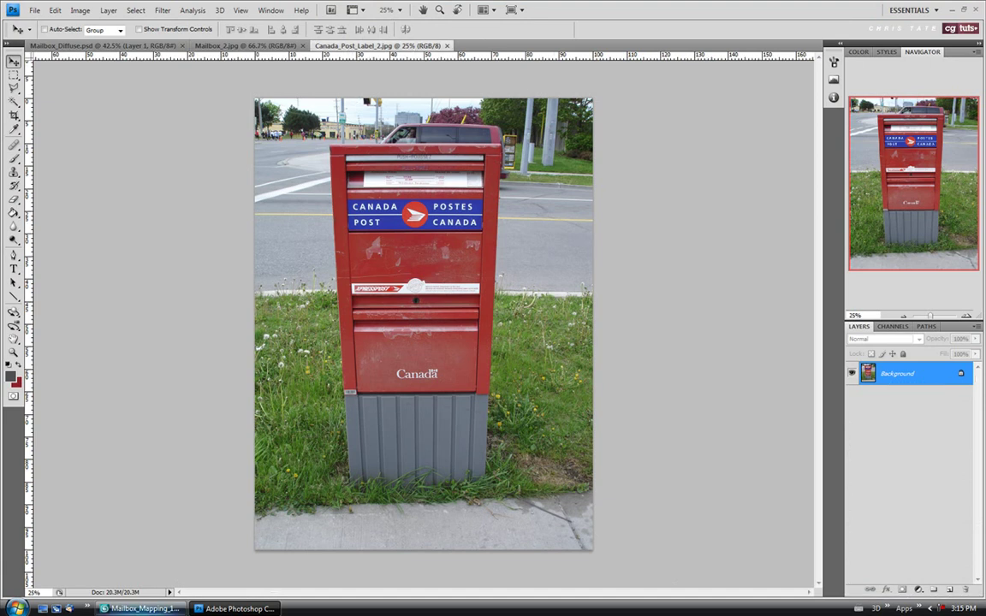
{"action": "left_click", "coordinate": [141, 608]}
{"action": "left_click_drag", "start_coordinate": [381, 417], "coordinate": [338, 417]}
{"action": "key", "text": "alt+Tab"}
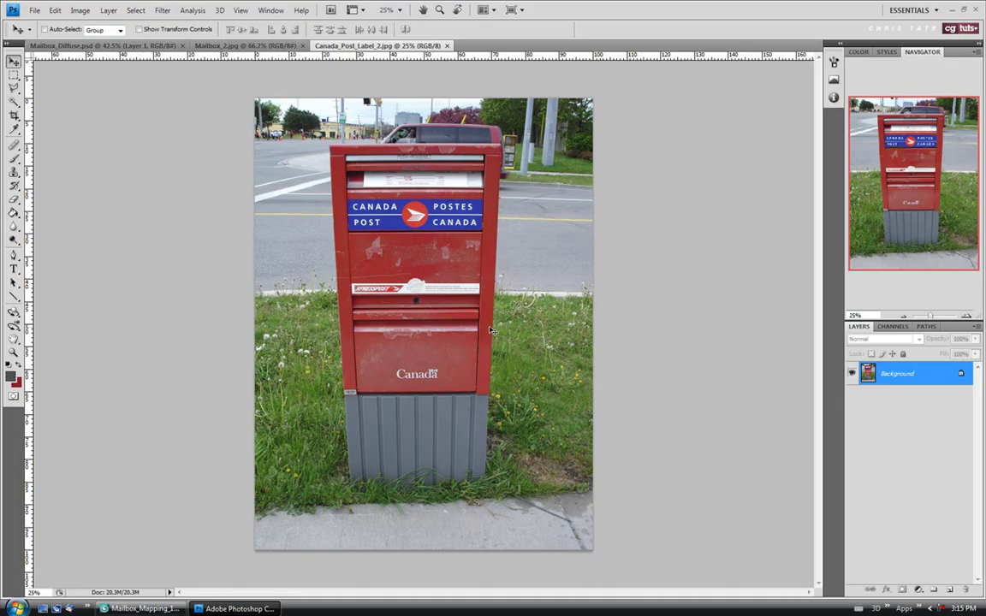
In Mailbox_Diffuse.psd, scale the Canada logo down to about 88% and nudge it slightly lower on its panel.
{"action": "left_click", "coordinate": [128, 46]}
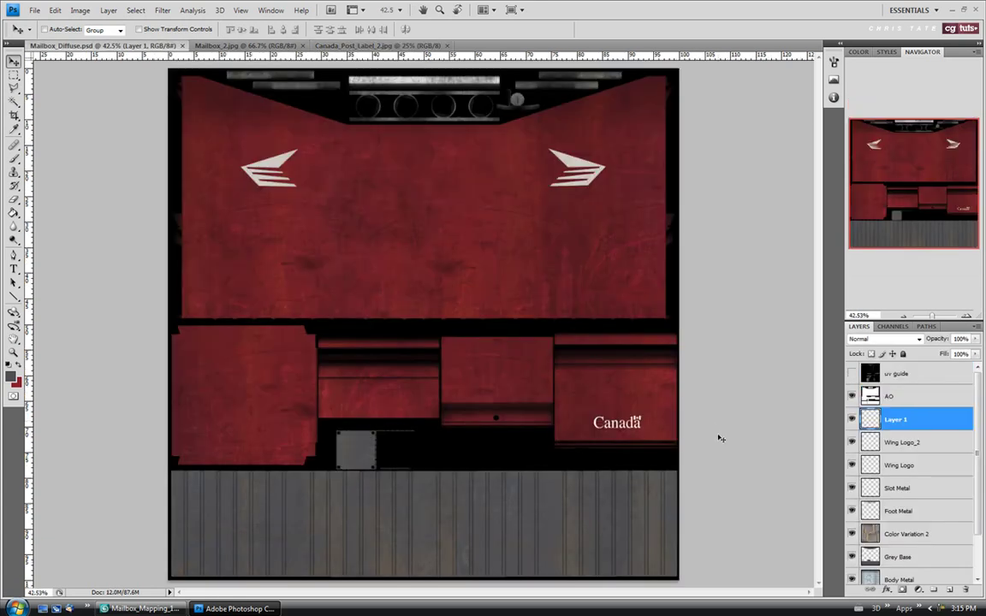
{"action": "key", "text": "ctrl+t"}
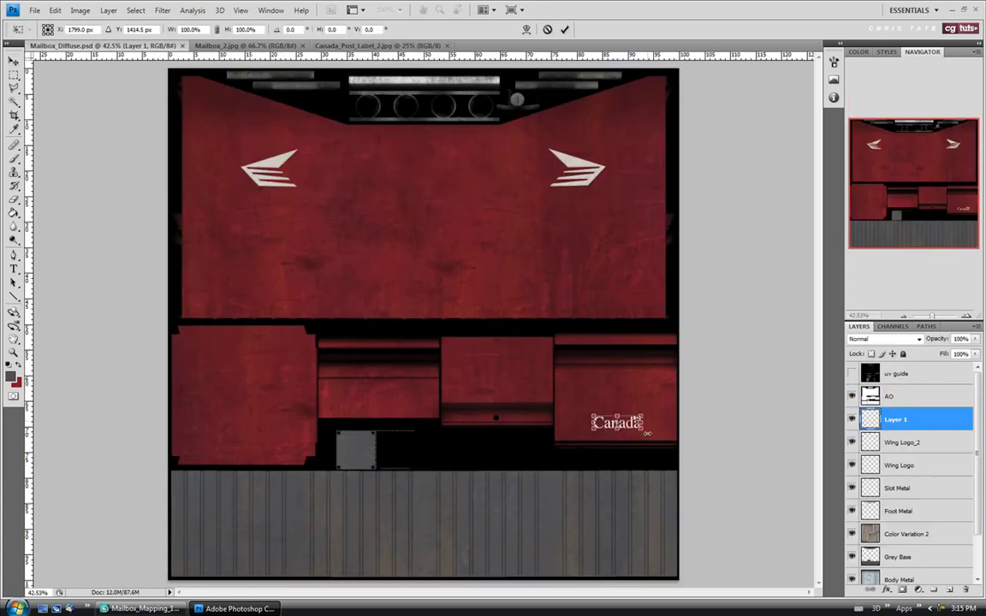
{"action": "left_click_drag", "start_coordinate": [643, 430], "coordinate": [639, 428]}
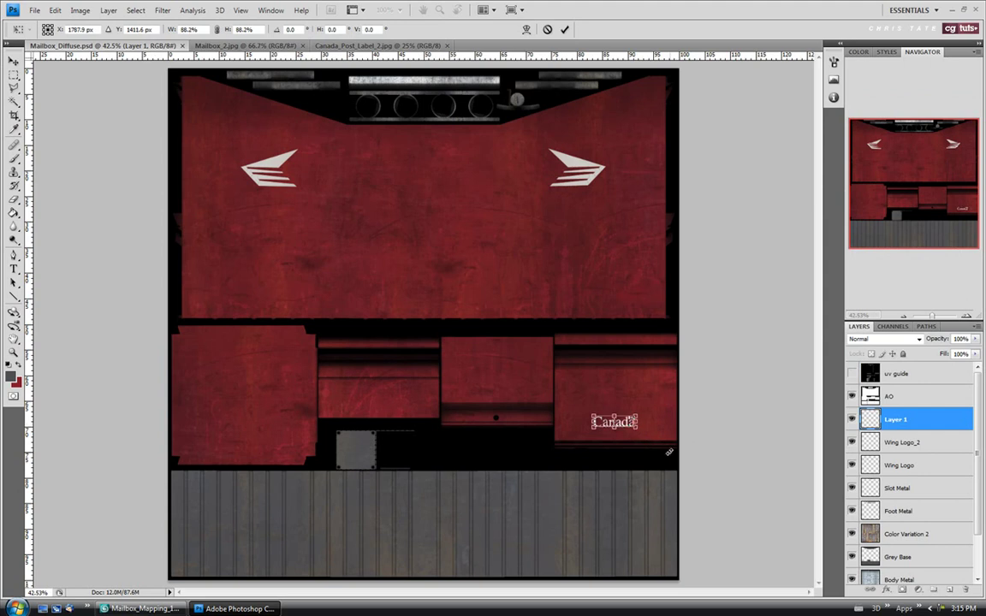
{"action": "key", "text": "Return"}
{"action": "left_click_drag", "start_coordinate": [629, 429], "coordinate": [627, 431]}
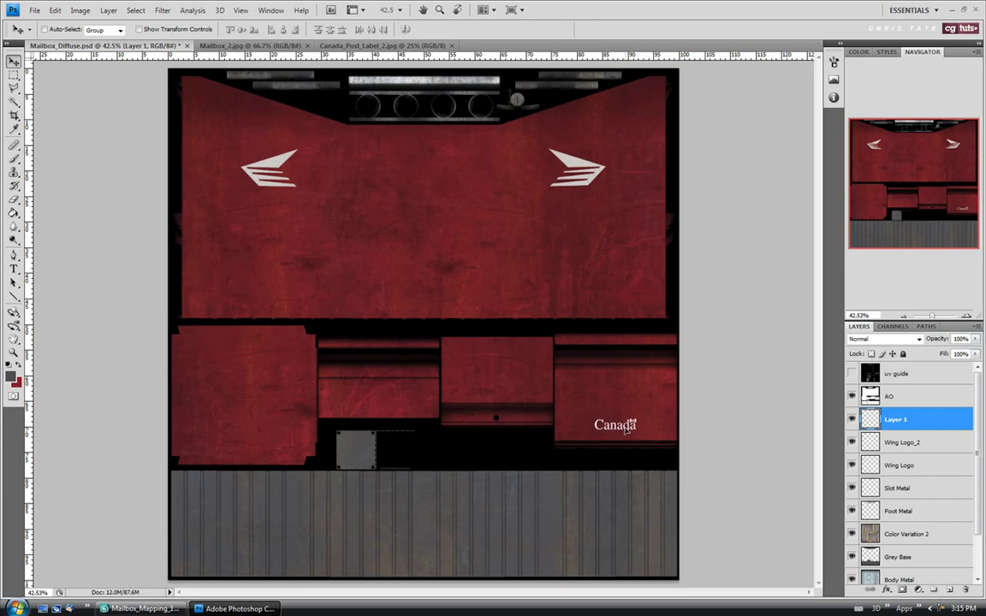
Save the texture, switch to 3ds Max and check the resized Canada logo on the front of the mailbox.
{"action": "left_click", "coordinate": [34, 10]}
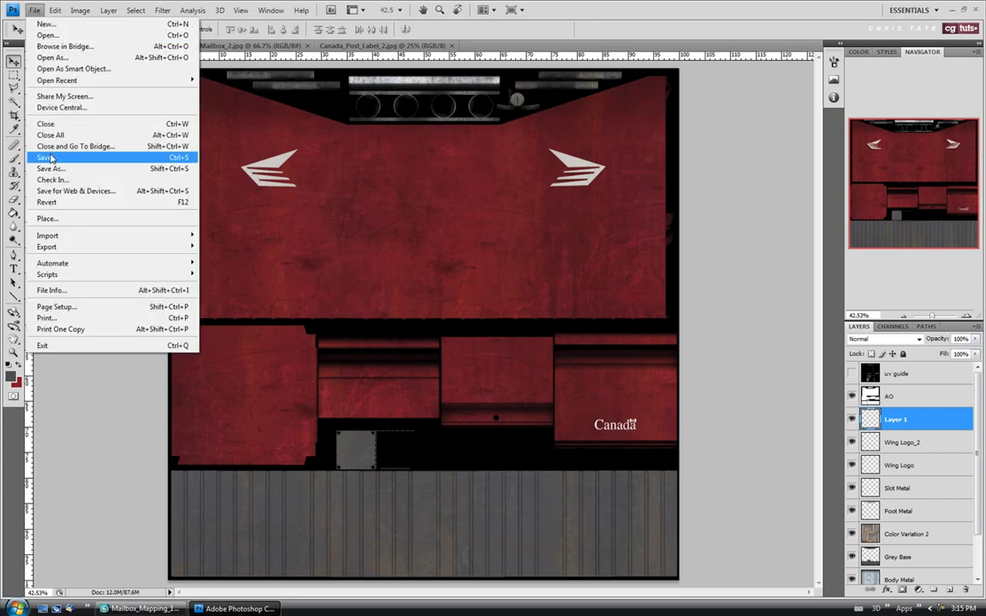
{"action": "left_click", "coordinate": [124, 461]}
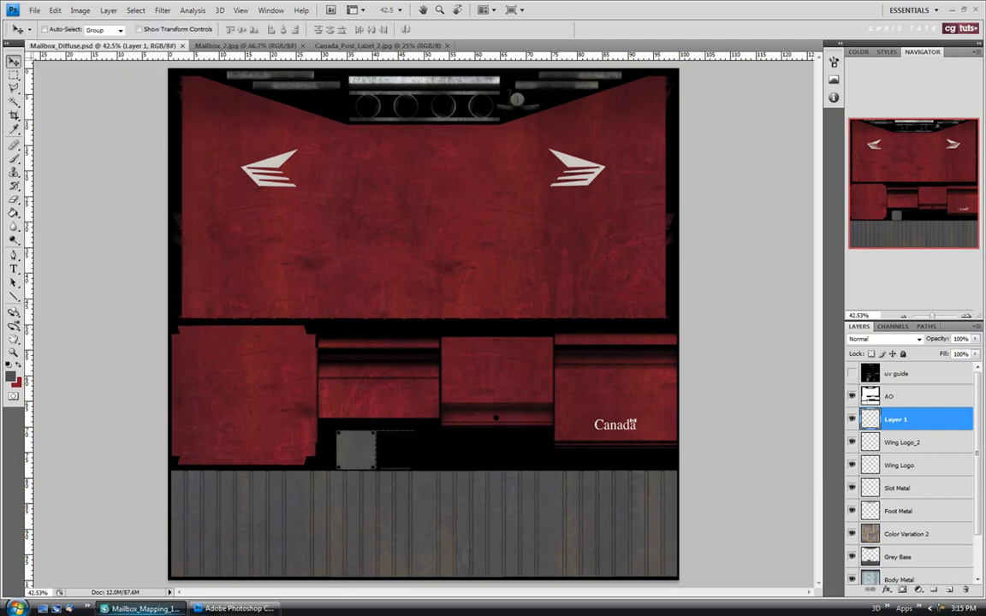
{"action": "left_click", "coordinate": [139, 608]}
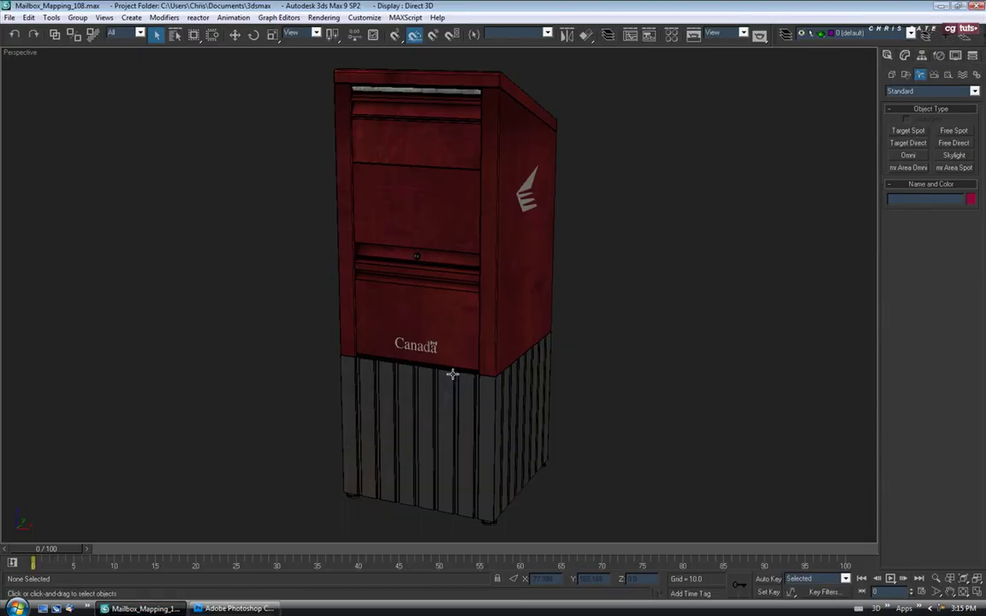
{"action": "left_click_drag", "start_coordinate": [398, 311], "coordinate": [425, 351]}
Switch back to Photoshop and rename the Canada logo's layer as Canada Logo.
{"action": "left_click", "coordinate": [234, 606]}
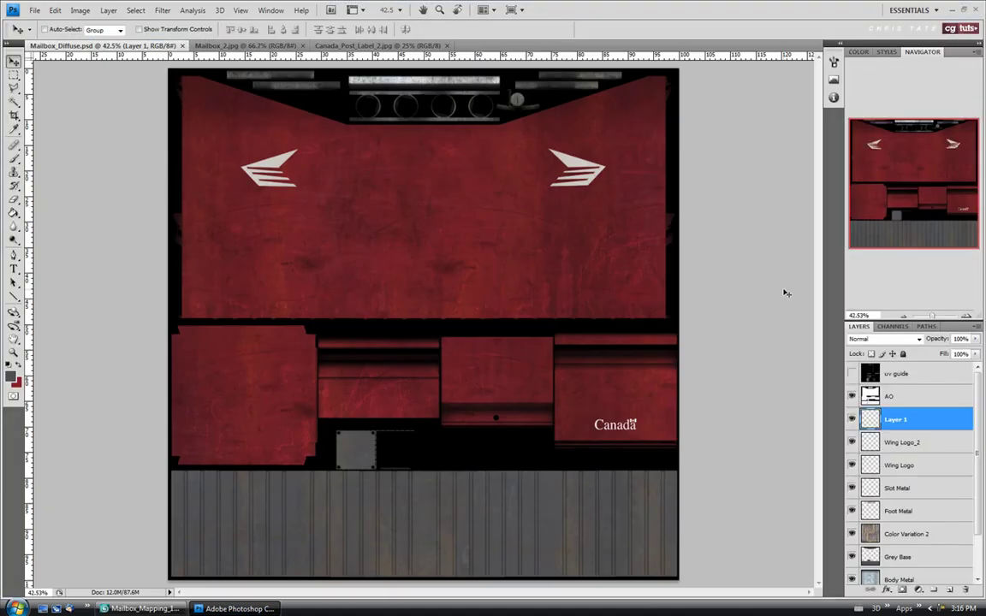
{"action": "double_click", "coordinate": [895, 420]}
{"action": "type", "text": "Canada Logo"}
{"action": "left_click", "coordinate": [903, 444]}
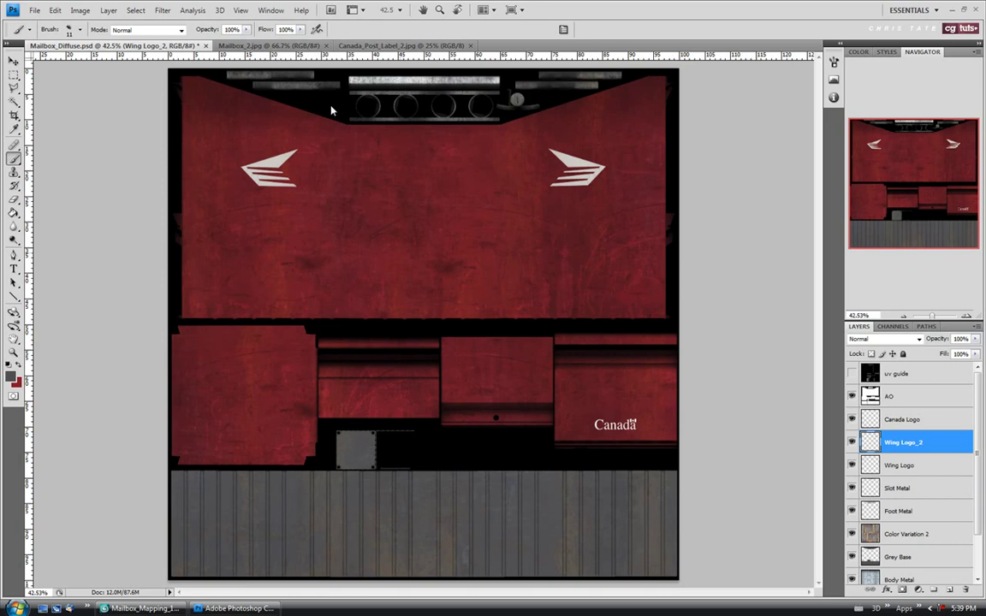
Open the Canada_Post_Label_1 image from the Texture_Source folder.
{"action": "left_click", "coordinate": [285, 45]}
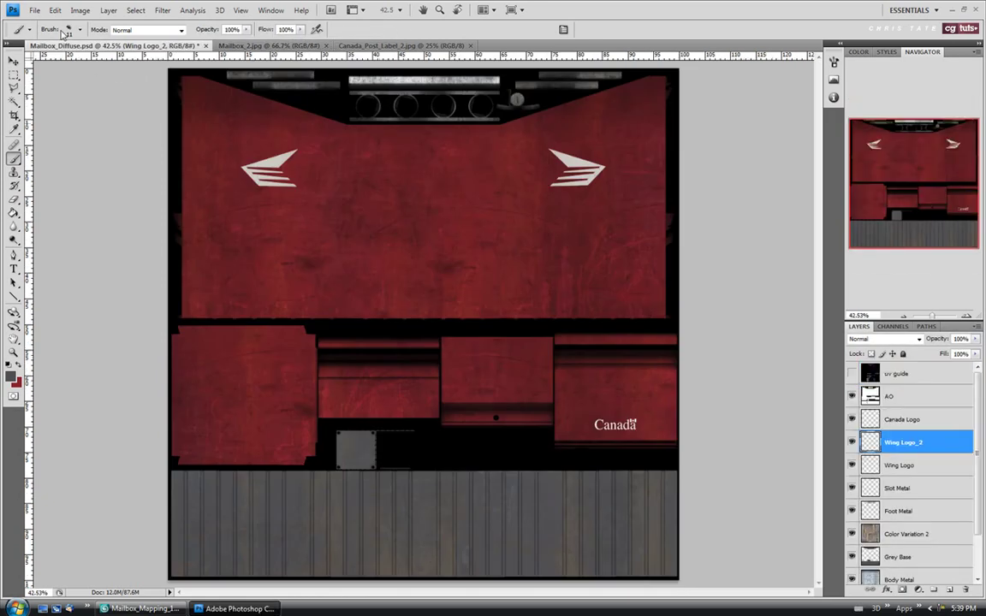
{"action": "left_click", "coordinate": [144, 46]}
{"action": "left_click", "coordinate": [34, 9]}
{"action": "left_click", "coordinate": [30, 35]}
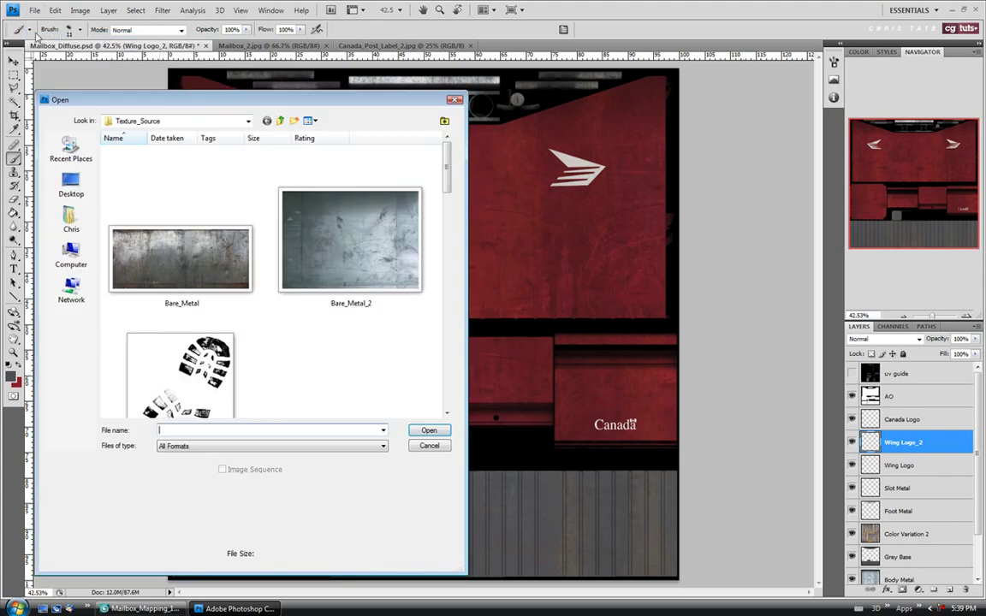
{"action": "left_click_drag", "start_coordinate": [446, 173], "coordinate": [447, 193]}
{"action": "scroll", "coordinate": [257, 214], "scroll_direction": "down", "scroll_amount": 4}
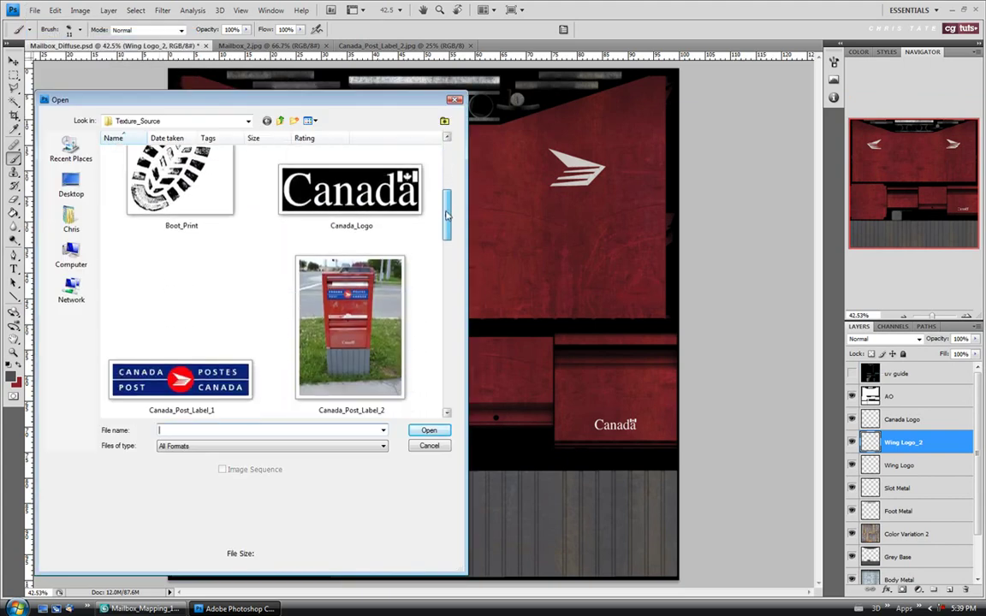
{"action": "left_click", "coordinate": [164, 284]}
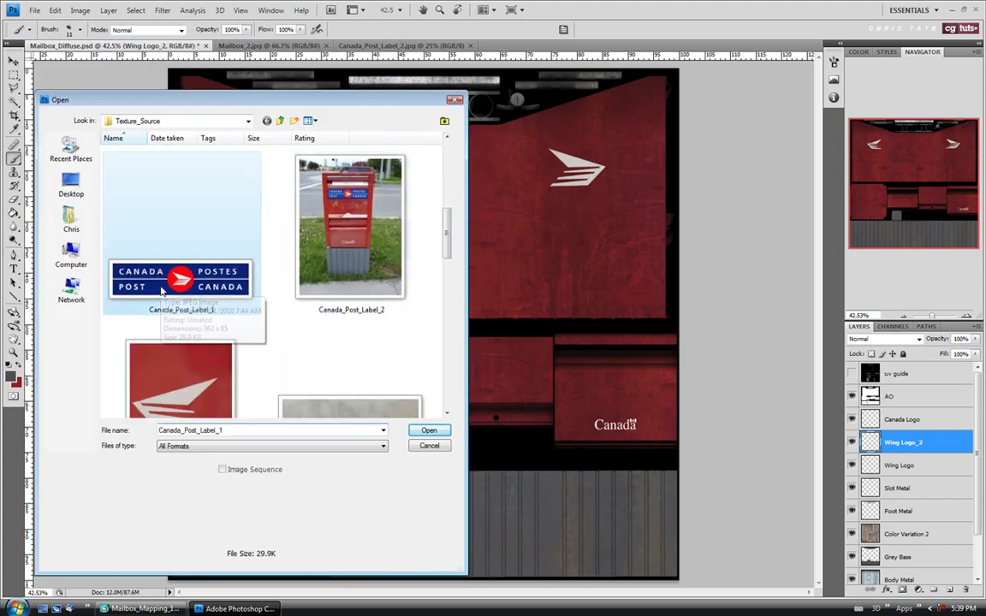
{"action": "left_click", "coordinate": [430, 432]}
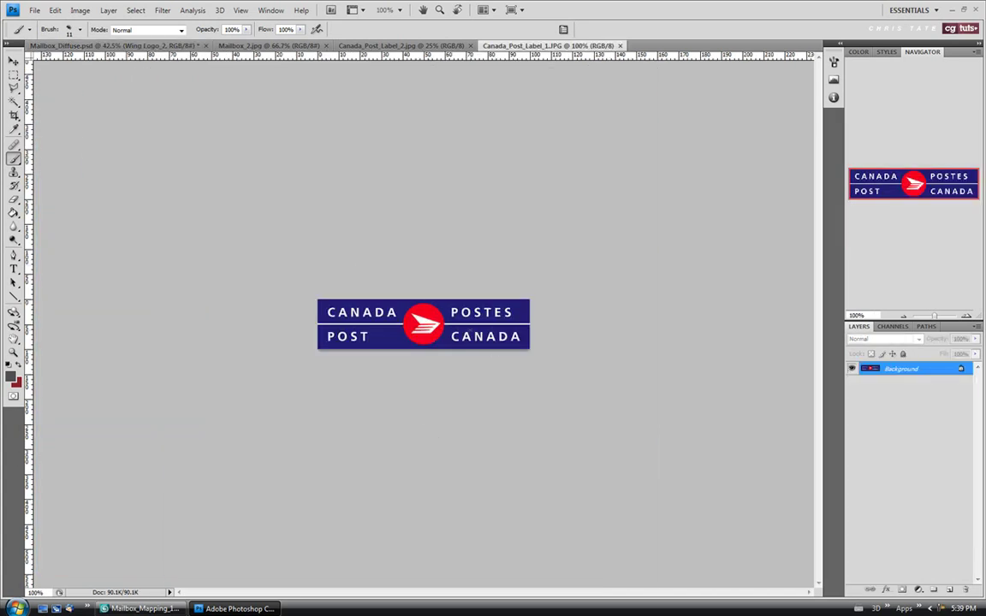
Copy the entire label image, close its file, and paste it into Mailbox_Diffuse.psd above the Canada Logo layer.
{"action": "key", "text": "ctrl+a"}
{"action": "left_click", "coordinate": [619, 46]}
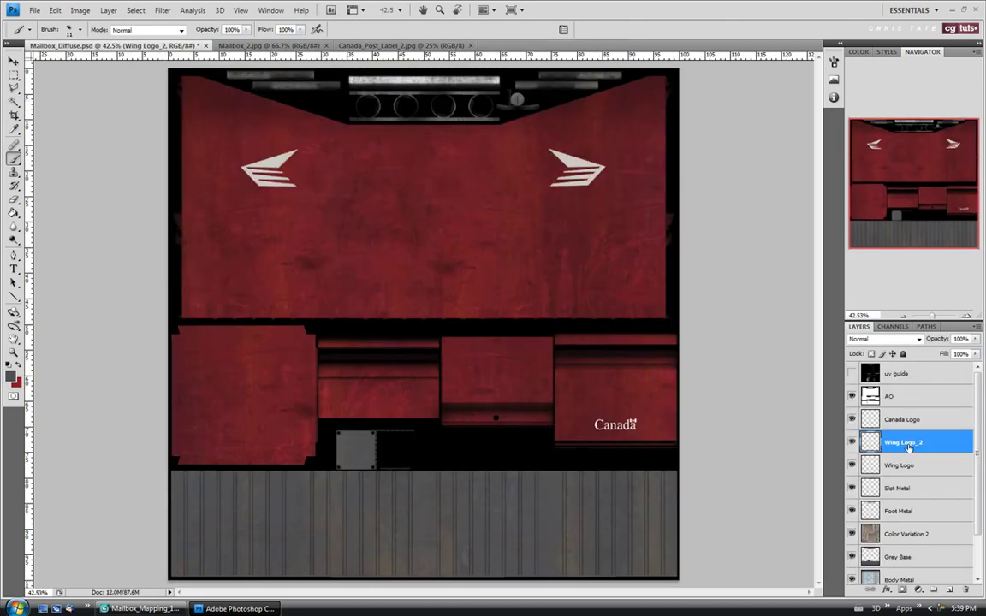
{"action": "left_click", "coordinate": [922, 421]}
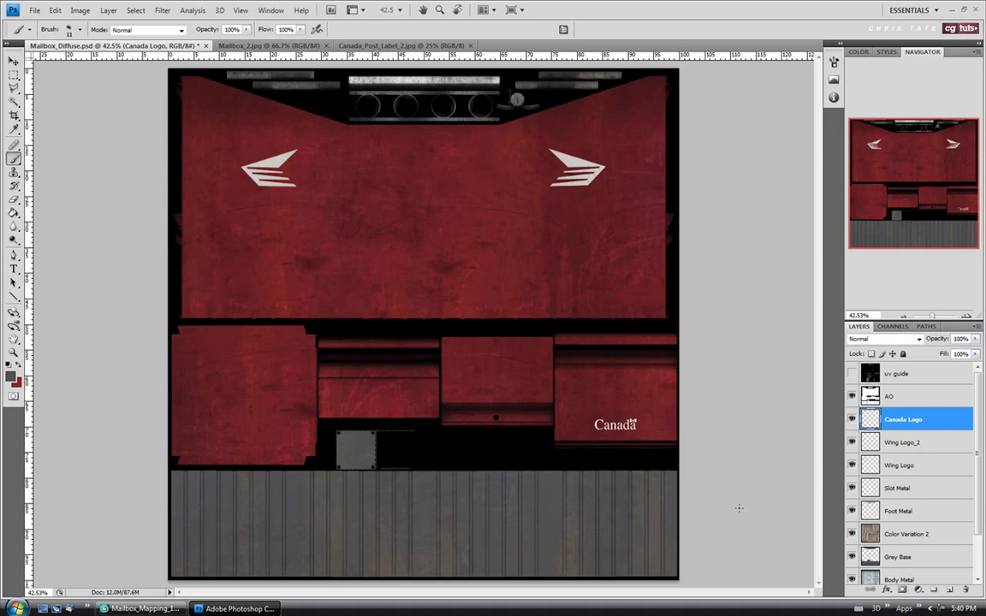
{"action": "key", "text": "ctrl+v"}
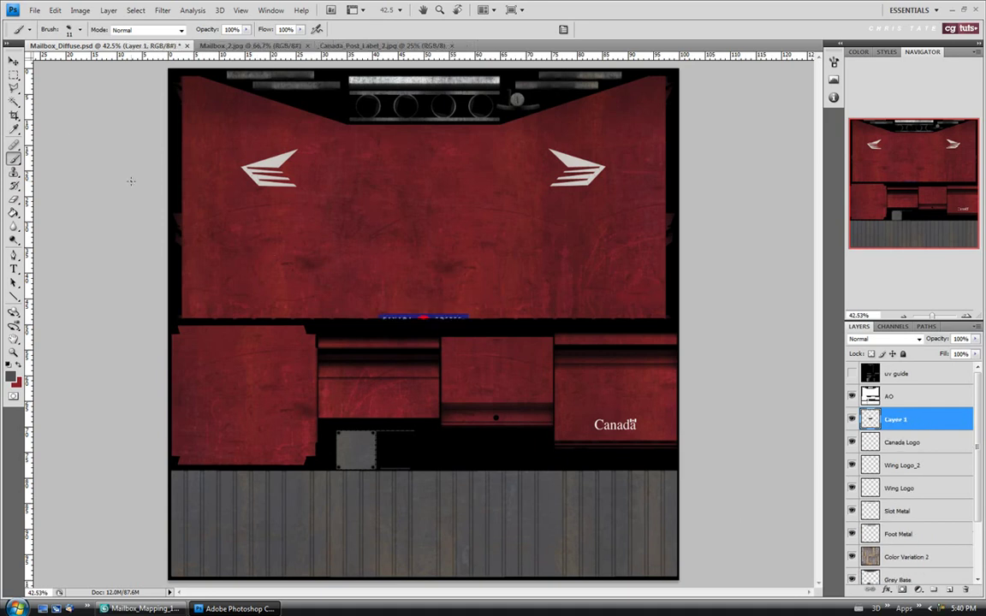
Show the uv guide layer and position the pasted label on the lower section of the slotted red panel beside the square lid.
{"action": "left_click", "coordinate": [13, 61]}
{"action": "left_click_drag", "start_coordinate": [411, 293], "coordinate": [412, 227]}
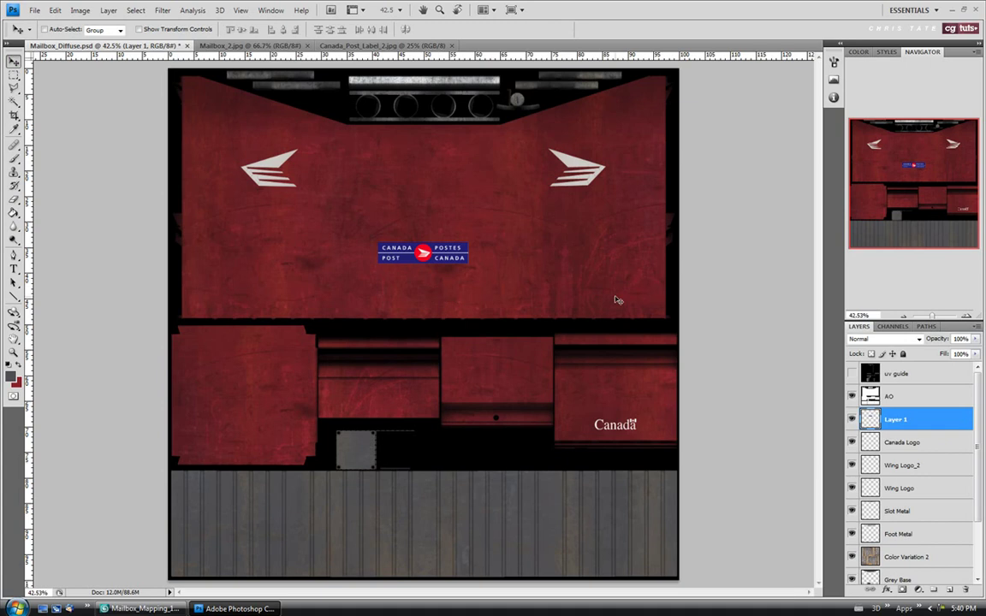
{"action": "left_click", "coordinate": [852, 374]}
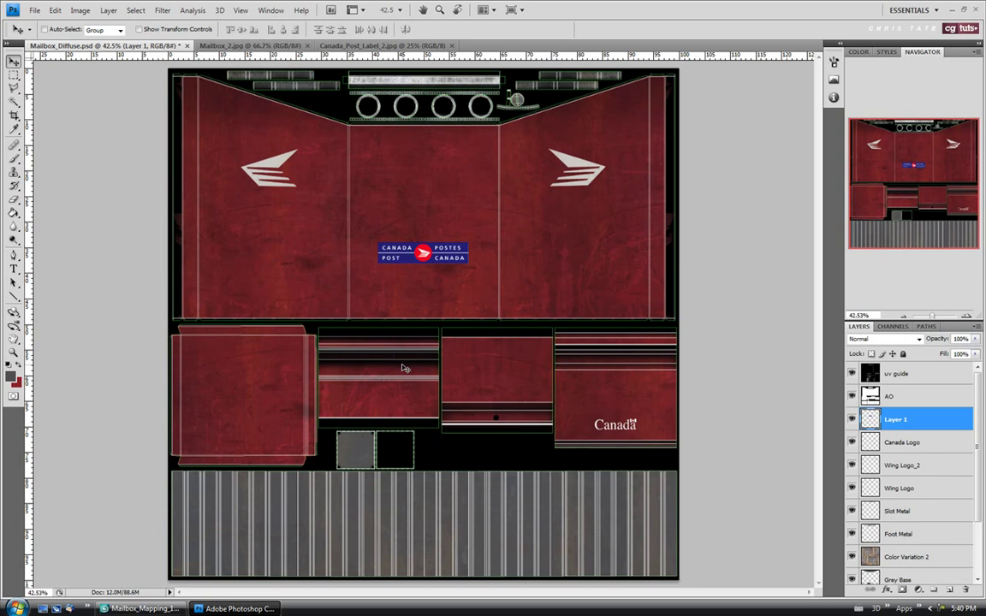
{"action": "left_click_drag", "start_coordinate": [421, 279], "coordinate": [380, 430]}
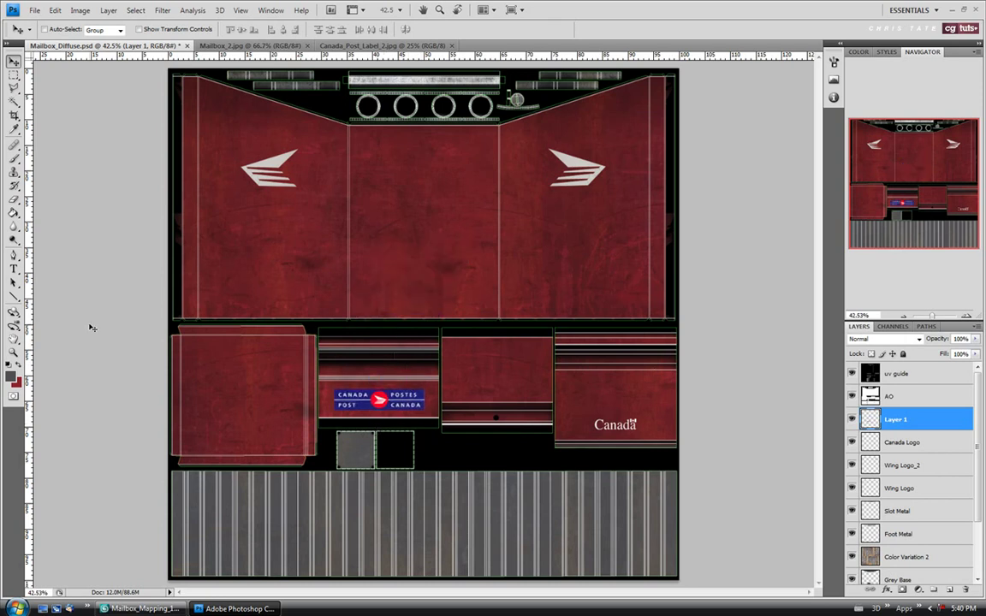
{"action": "left_click", "coordinate": [12, 351]}
{"action": "left_click", "coordinate": [377, 426]}
{"action": "left_click", "coordinate": [342, 424]}
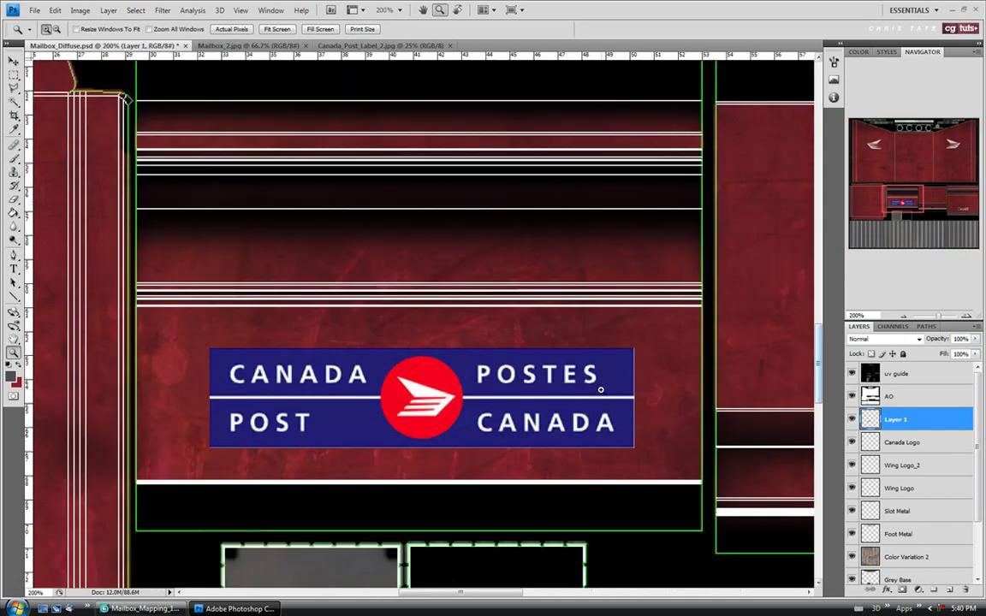
{"action": "key", "text": "v"}
{"action": "left_click_drag", "start_coordinate": [312, 385], "coordinate": [312, 381]}
Check the label's proportions in Canada_Post_Label_2.jpg and scale the pasted label to about 133% so it spans the panel's full width.
{"action": "left_click", "coordinate": [323, 47]}
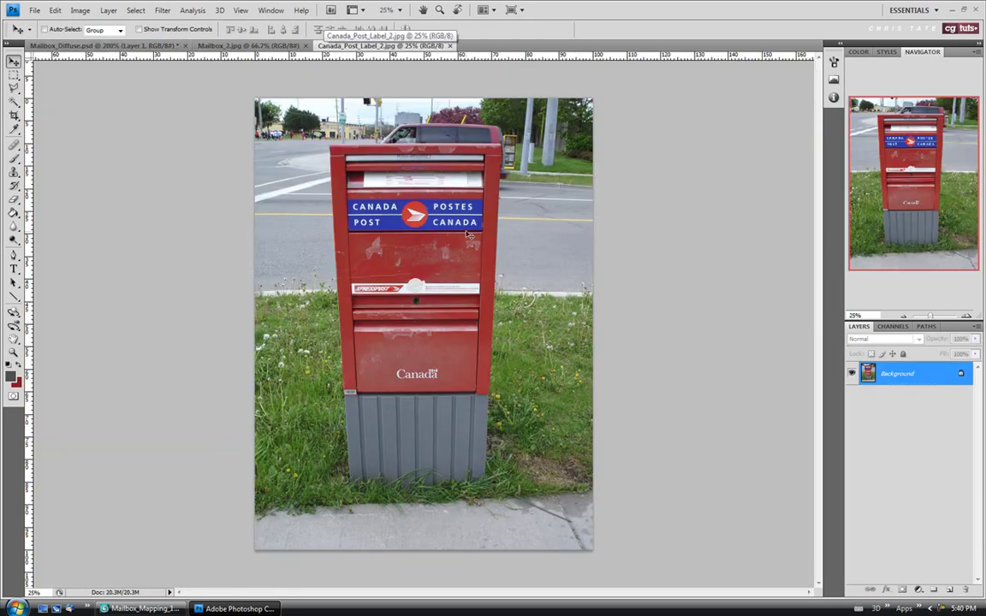
{"action": "left_click", "coordinate": [133, 47]}
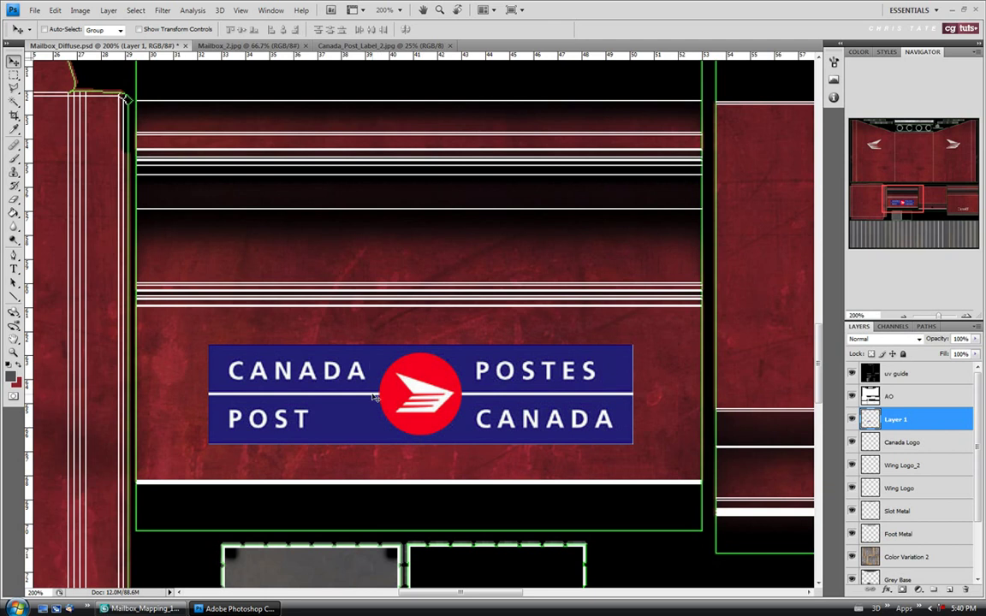
{"action": "key", "text": "ctrl+t"}
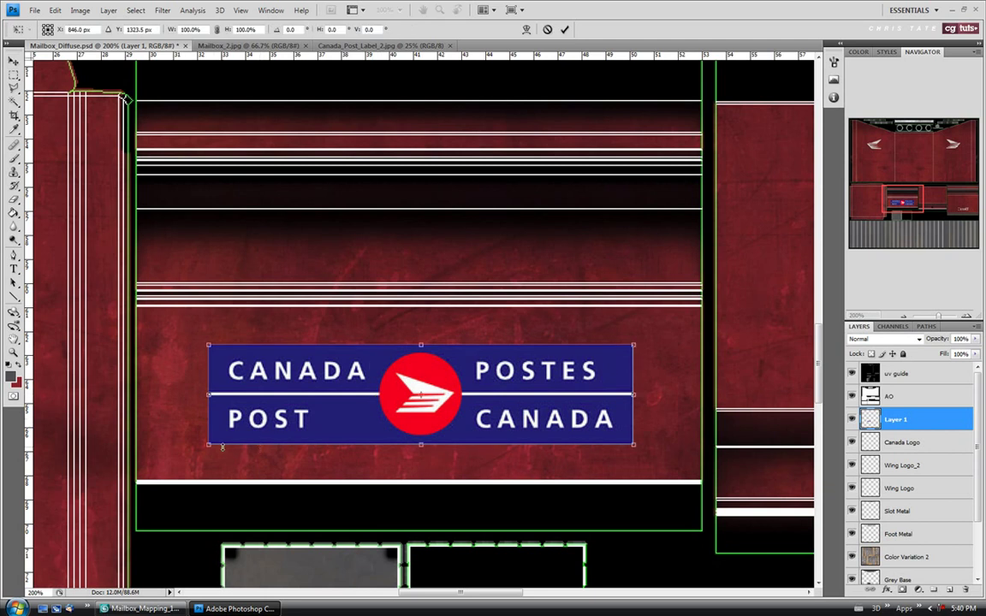
{"action": "left_click_drag", "start_coordinate": [207, 446], "coordinate": [136, 461]}
{"action": "left_click_drag", "start_coordinate": [633, 462], "coordinate": [702, 473]}
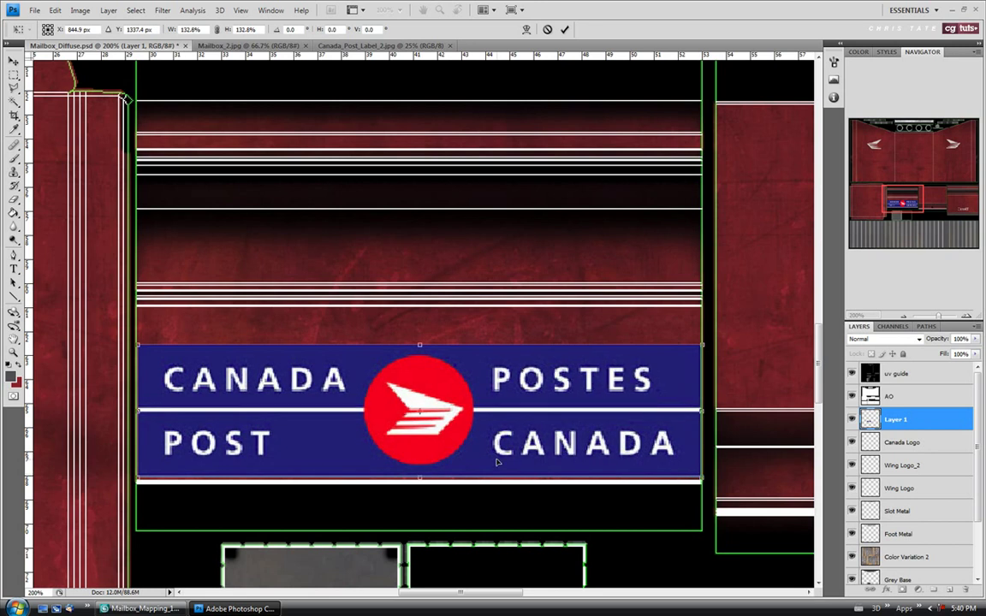
{"action": "key", "text": "Return"}
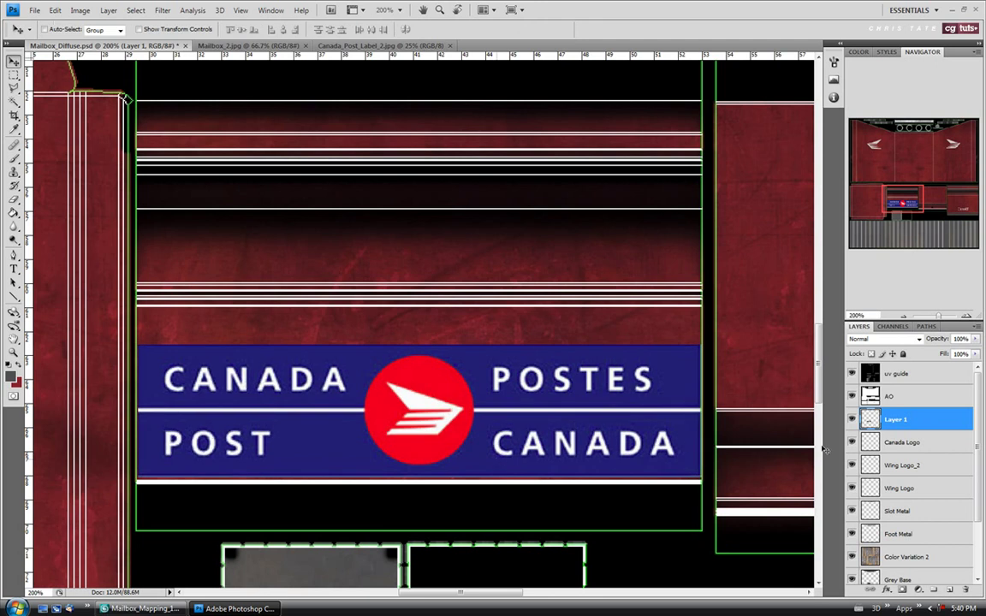
Hide the uv guide layer and nudge the label down toward the bottom edge of the red panel.
{"action": "left_click", "coordinate": [852, 373]}
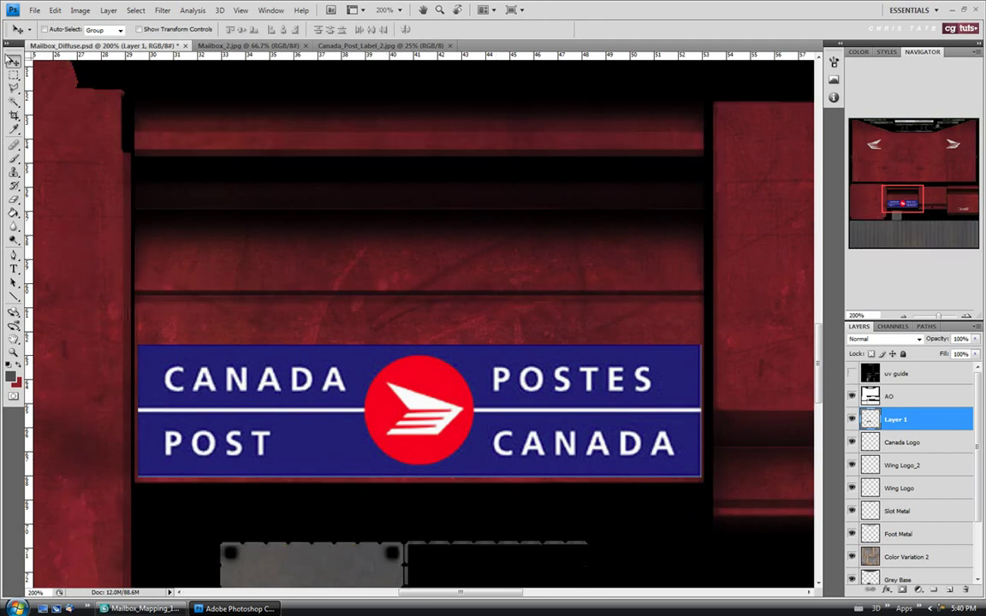
{"action": "key", "text": "Down"}
{"action": "key", "text": "Down"}
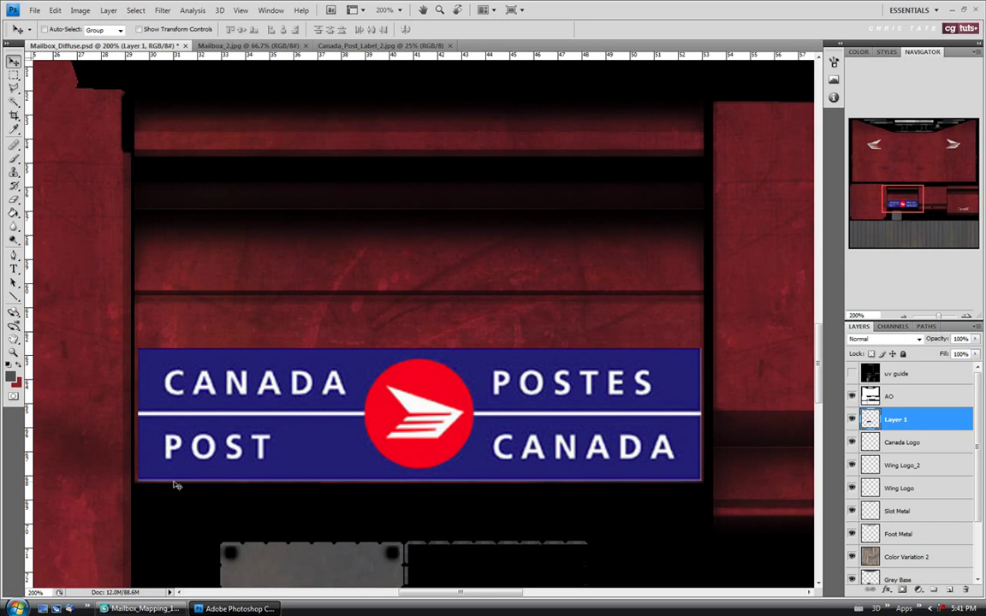
Trim the thin light strip off the label's right edge with a rectangular marquee selection, and clear the selection.
{"action": "left_click", "coordinate": [14, 76]}
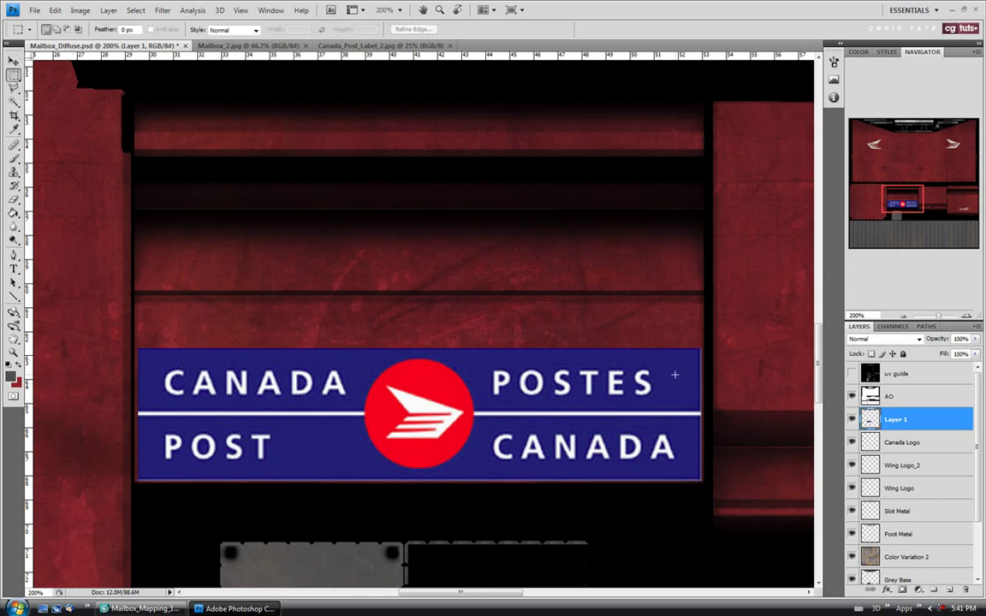
{"action": "left_click_drag", "start_coordinate": [732, 300], "coordinate": [701, 524]}
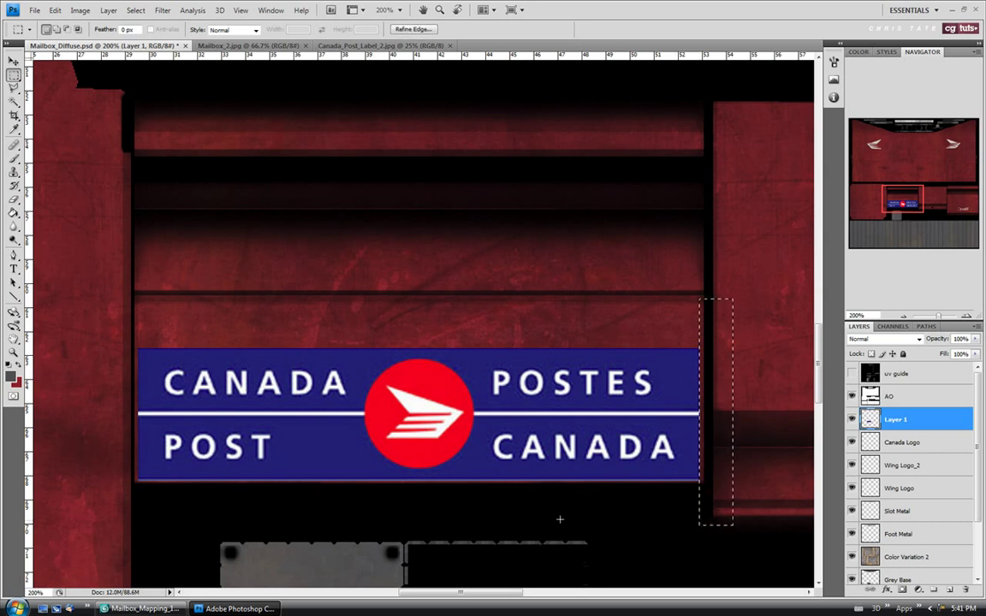
{"action": "left_click", "coordinate": [122, 508]}
{"action": "left_click_drag", "start_coordinate": [728, 512], "coordinate": [737, 479]}
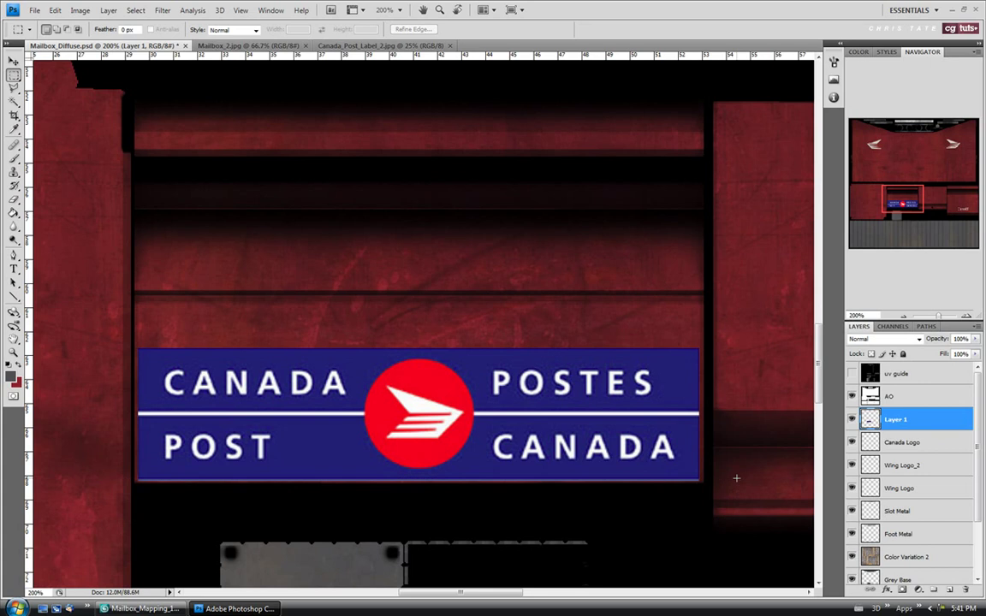
Trim the thin light strip off the Canada Post label's bottom edge and nudge the label slightly down and right on its panel.
{"action": "left_click", "coordinate": [706, 536]}
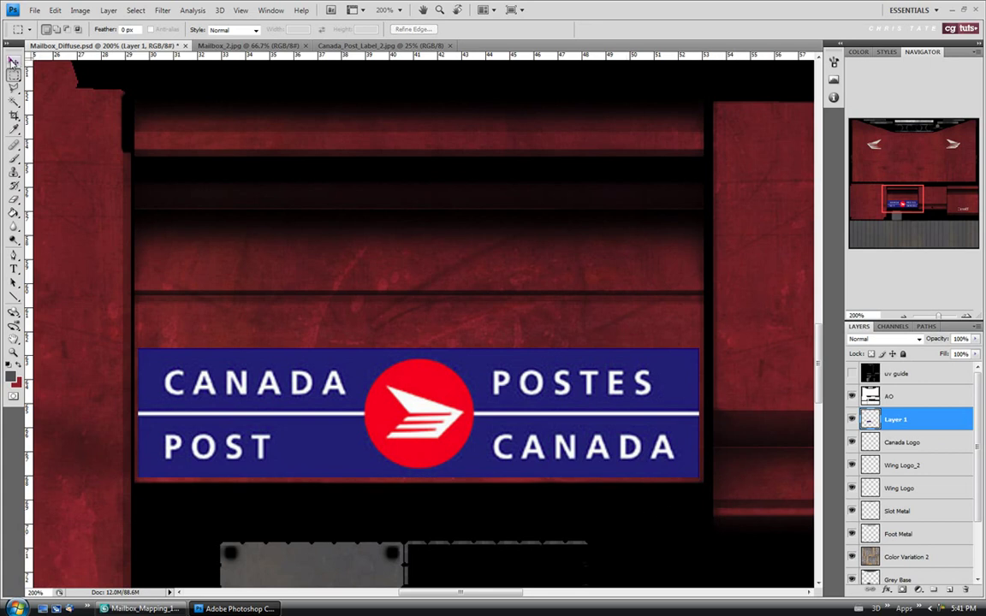
{"action": "left_click", "coordinate": [14, 61]}
{"action": "left_click_drag", "start_coordinate": [494, 434], "coordinate": [496, 436]}
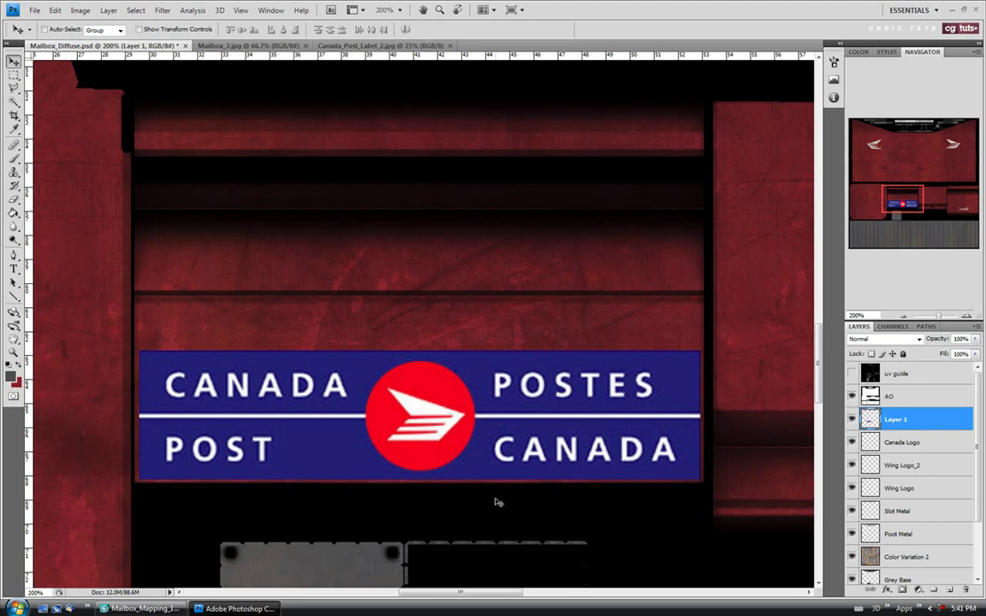
{"action": "left_click", "coordinate": [14, 352]}
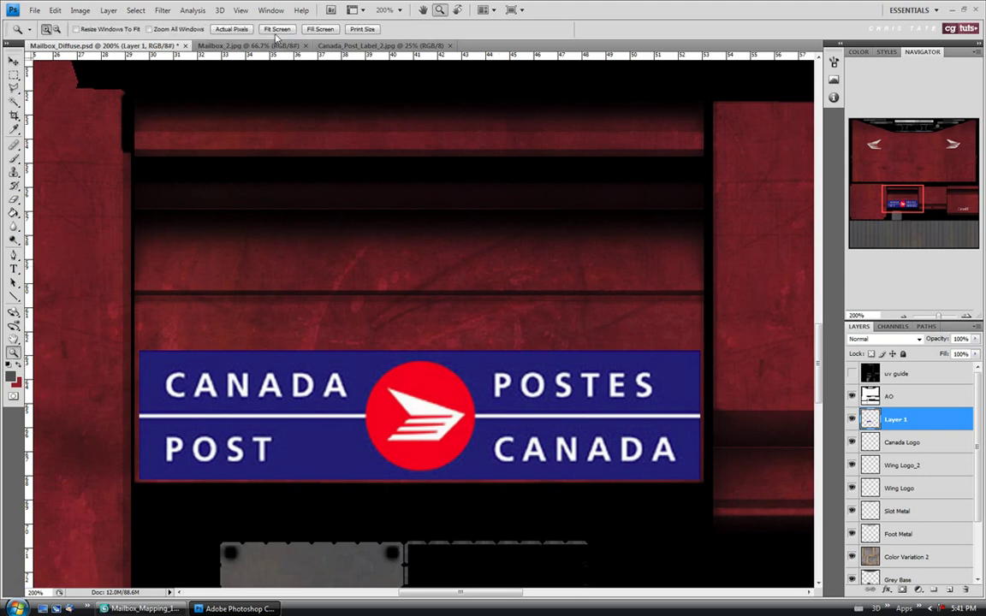
{"action": "left_click", "coordinate": [276, 29]}
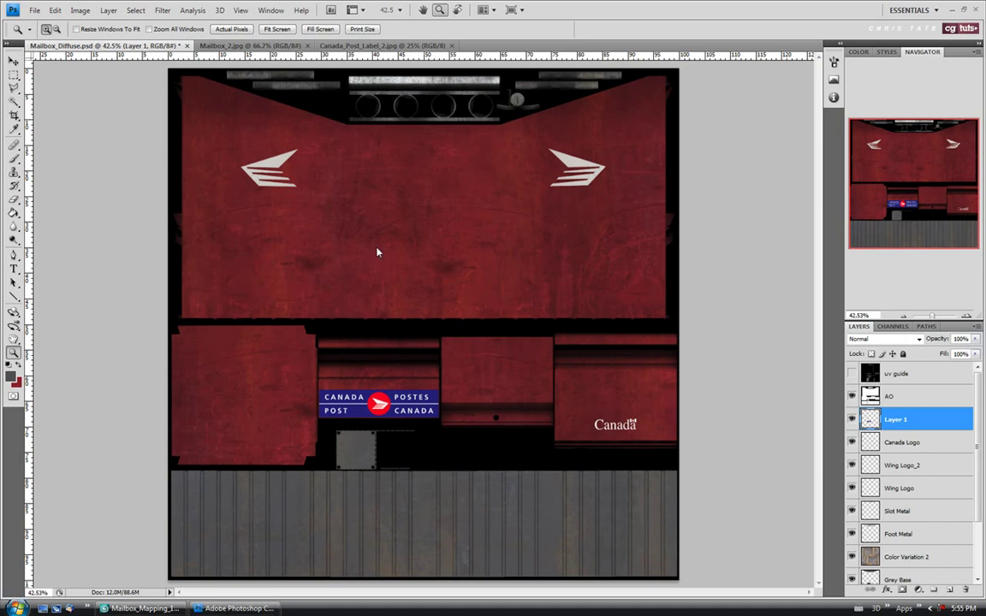
Select the white collection-times sheet above the blue label in Canada_Post_Label_2.jpg with a rectangular marquee.
{"action": "left_click", "coordinate": [343, 47]}
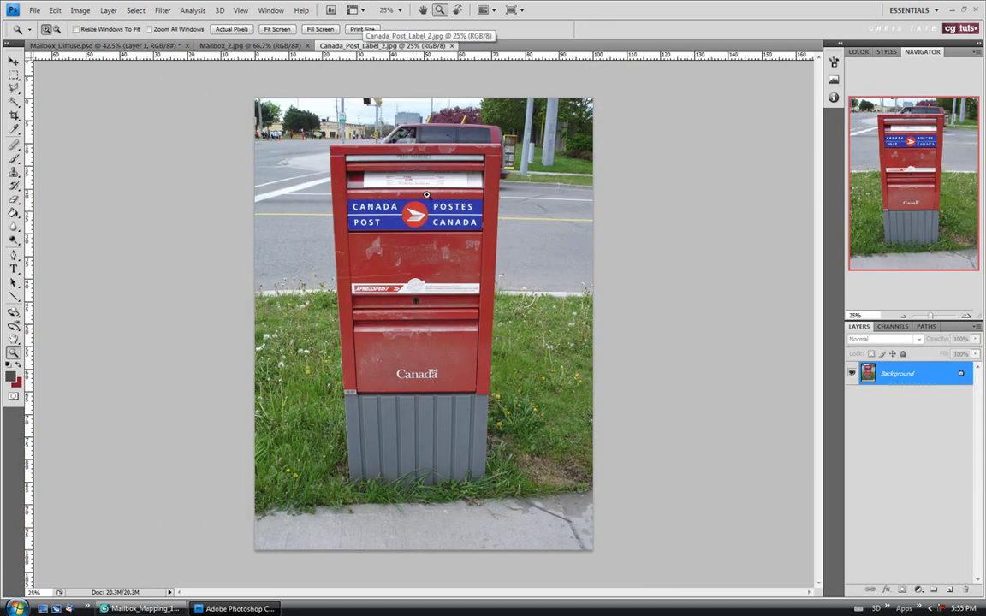
{"action": "left_click", "coordinate": [414, 170]}
{"action": "left_click", "coordinate": [404, 137]}
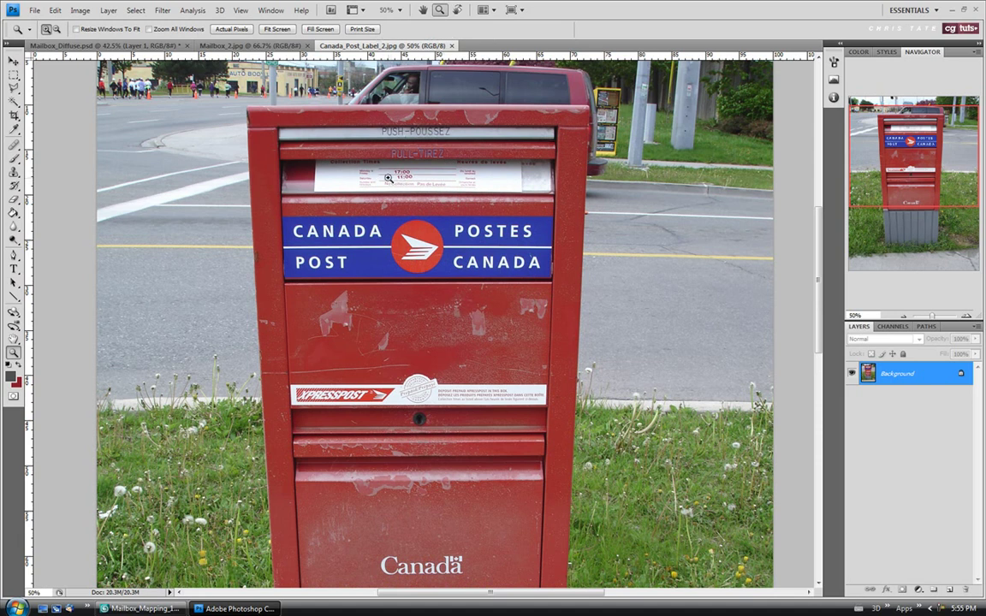
{"action": "left_click", "coordinate": [386, 149]}
{"action": "left_click", "coordinate": [385, 154]}
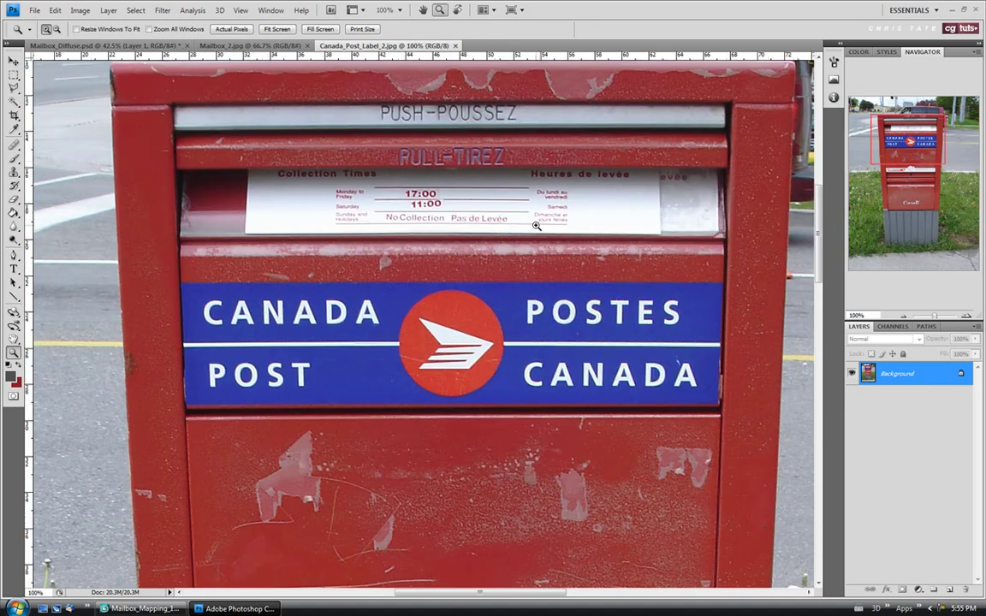
{"action": "left_click", "coordinate": [14, 75]}
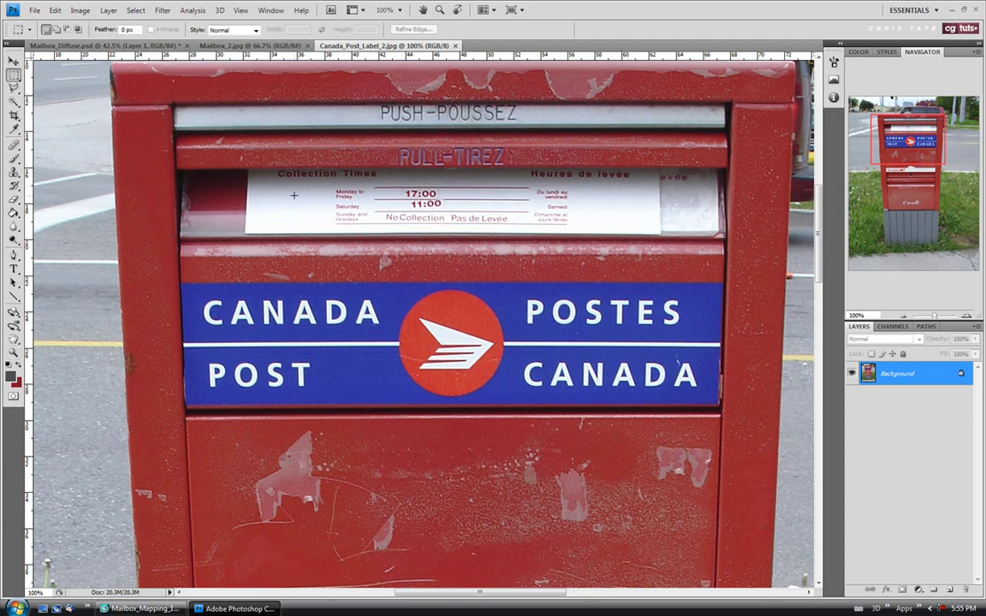
{"action": "left_click_drag", "start_coordinate": [253, 170], "coordinate": [315, 219]}
{"action": "left_click_drag", "start_coordinate": [508, 230], "coordinate": [653, 231]}
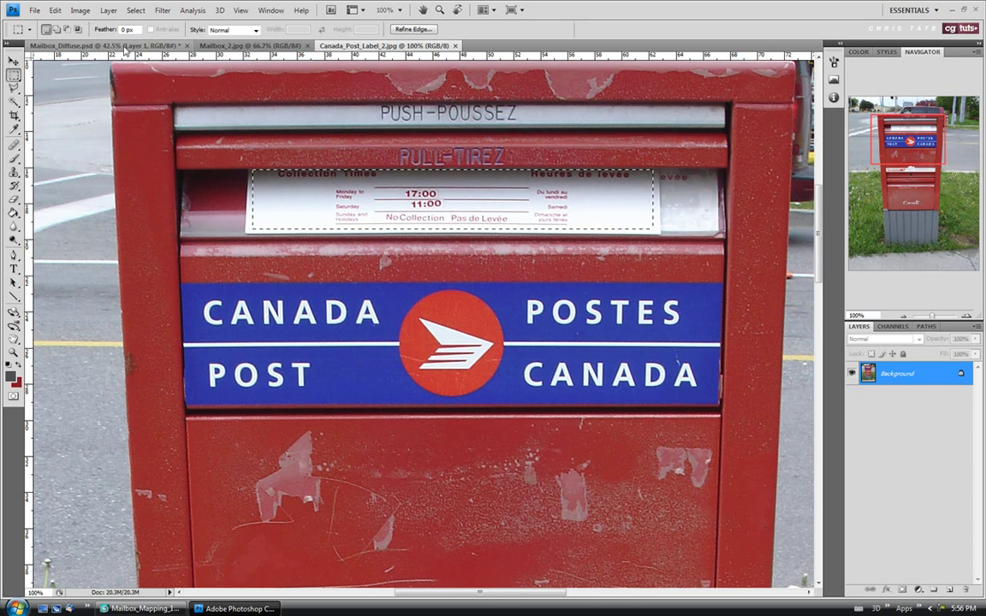
Copy the selected collection-times sheet into Mailbox_Diffuse.psd and place it on the large red panel below the wing logos.
{"action": "key", "text": "ctrl+Tab"}
{"action": "key", "text": "ctrl+v"}
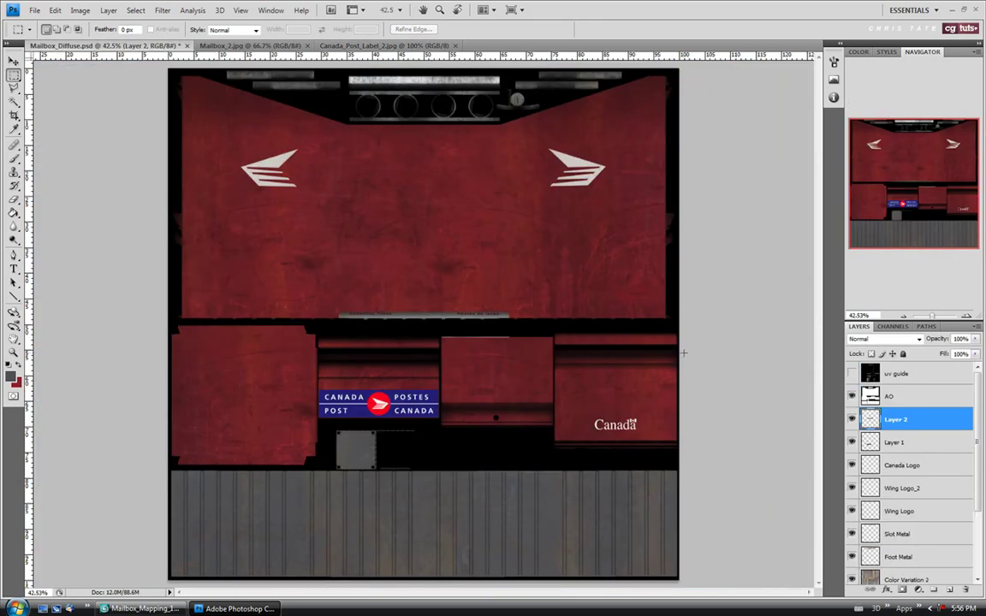
{"action": "key", "text": "v"}
{"action": "left_click_drag", "start_coordinate": [417, 312], "coordinate": [398, 250]}
{"action": "left_click_drag", "start_coordinate": [478, 370], "coordinate": [480, 381]}
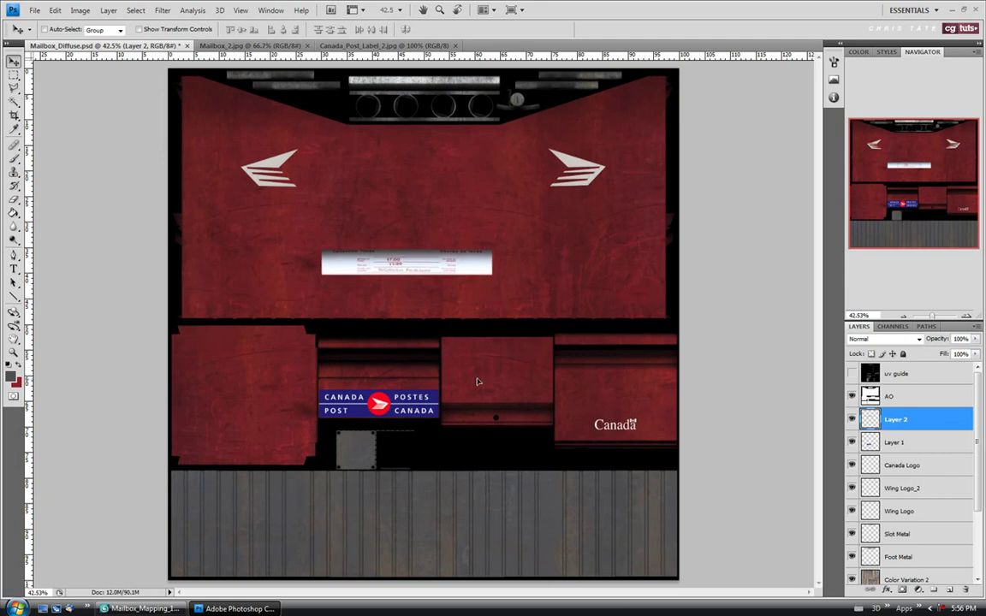
Rename the pasted sheet's layer as Collection Times and the blue label's layer as Canada Post.
{"action": "double_click", "coordinate": [896, 420]}
{"action": "type", "text": "C"}
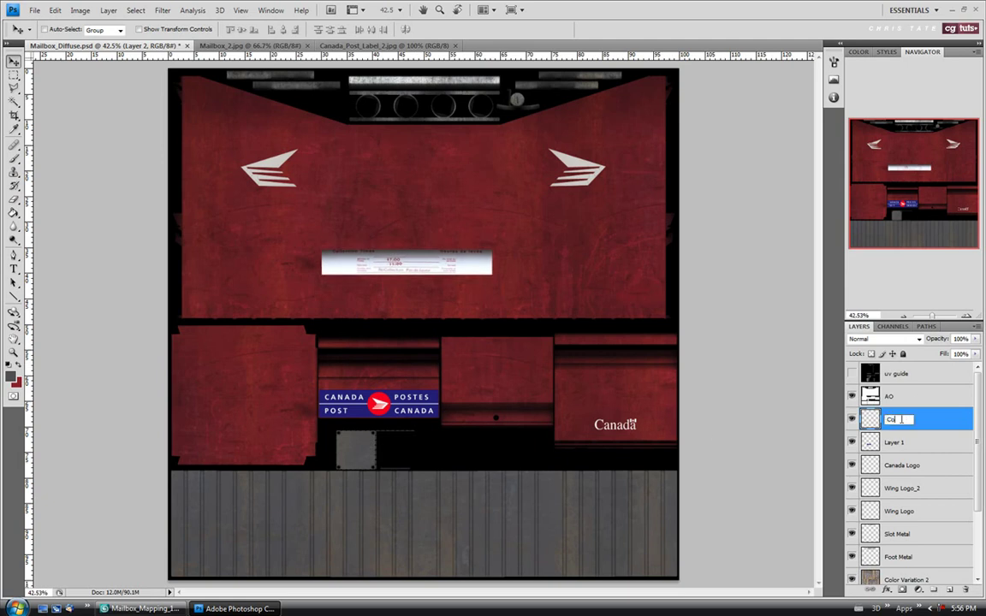
{"action": "type", "text": "ollection Times"}
{"action": "double_click", "coordinate": [895, 443]}
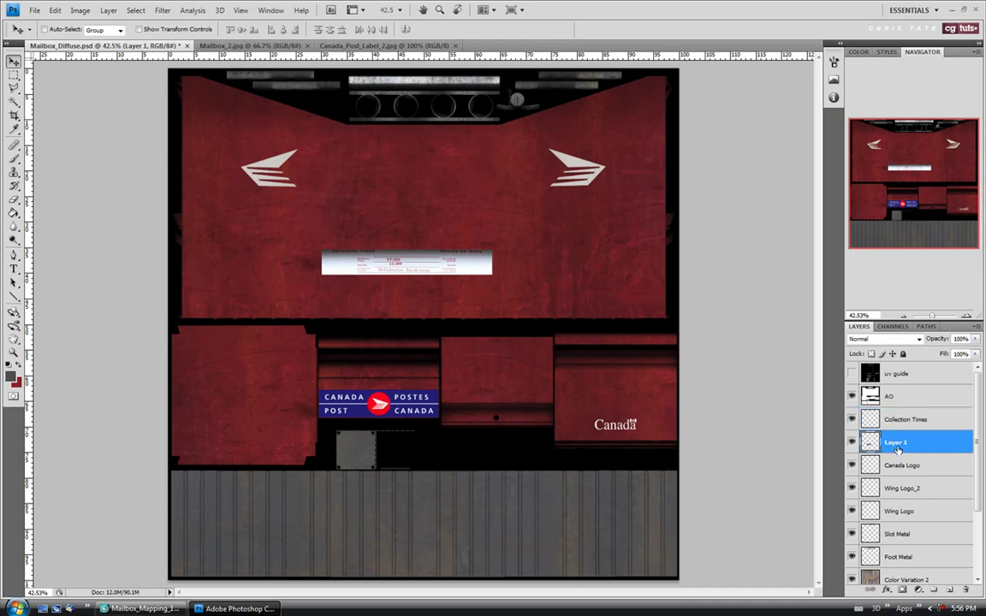
{"action": "type", "text": "Canada F"}
{"action": "type", "text": "ost"}
Move the Collection Times sheet onto the slotted panel just above the Canada Post label and show the uv guide layer.
{"action": "left_click", "coordinate": [897, 417]}
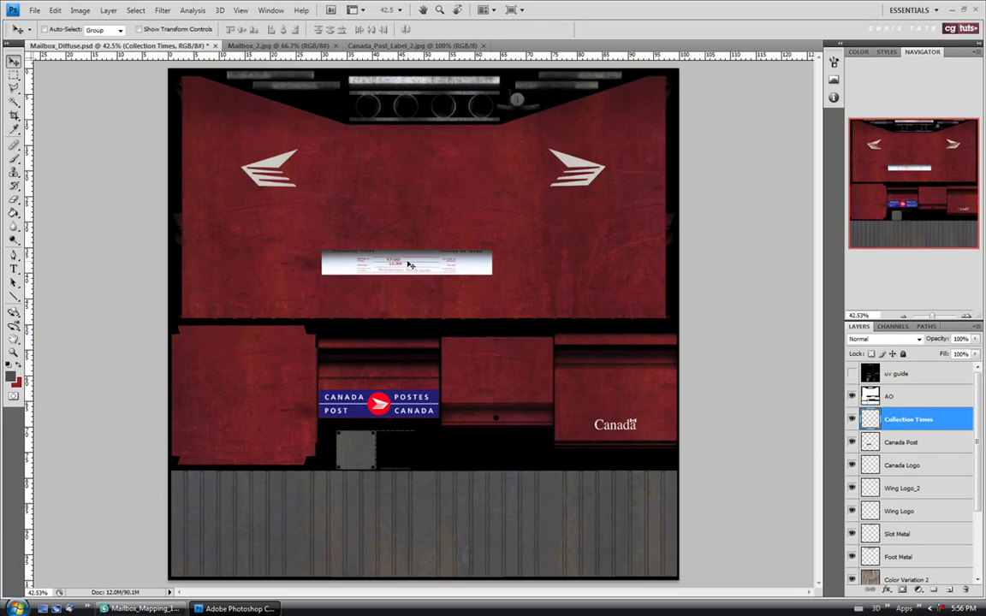
{"action": "left_click_drag", "start_coordinate": [403, 262], "coordinate": [374, 374]}
{"action": "key", "text": "z"}
{"action": "left_click", "coordinate": [374, 374]}
{"action": "left_click", "coordinate": [332, 380]}
{"action": "left_click", "coordinate": [333, 380]}
{"action": "left_click", "coordinate": [332, 380]}
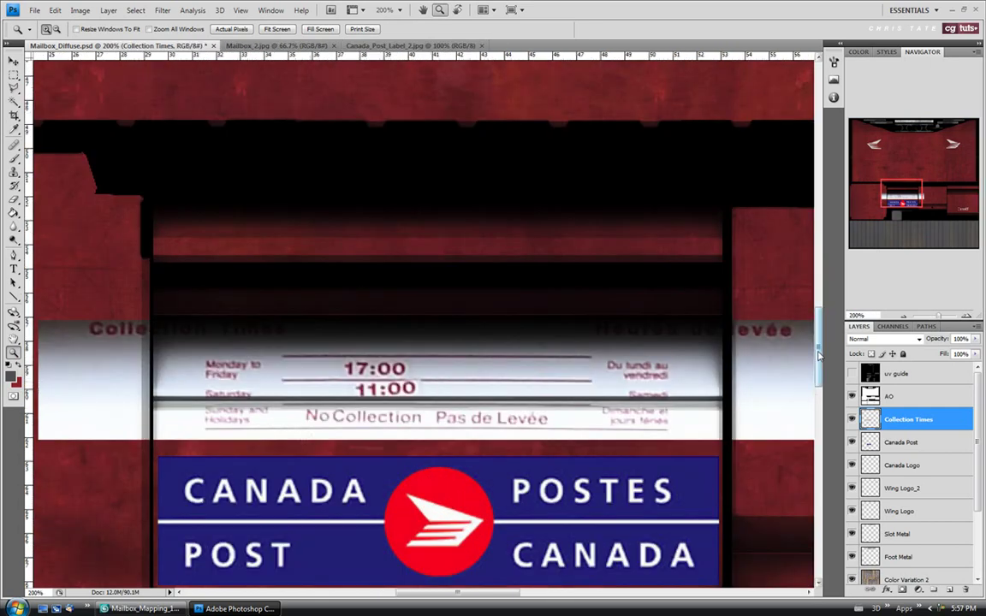
{"action": "scroll", "coordinate": [825, 351], "scroll_direction": "down", "scroll_amount": 3}
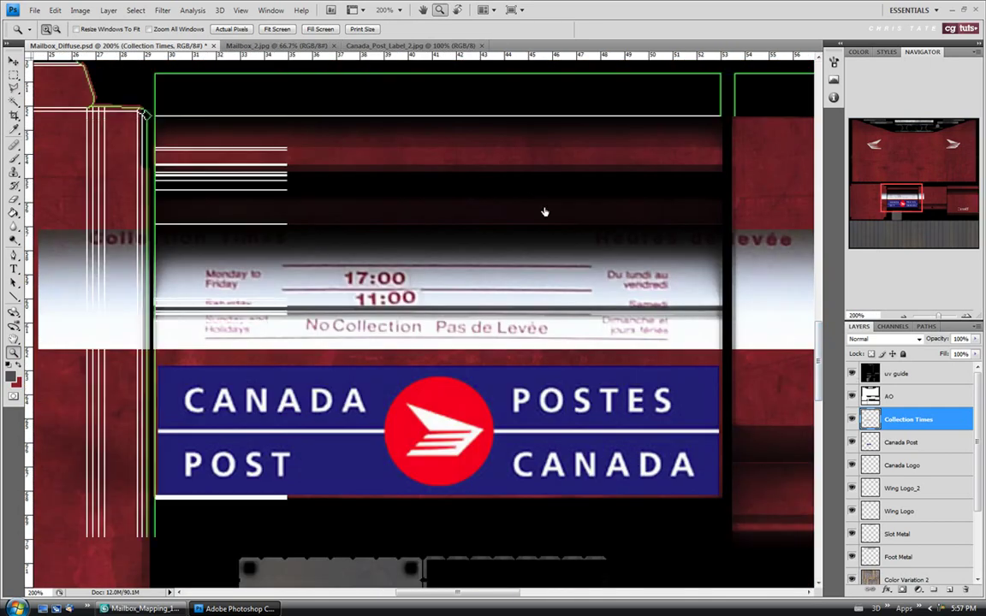
Compare with Canada_Post_Label_2.jpg, scale the Collection Times sheet to about 54.7%, and fit it within the slot section between the guide lines.
{"action": "left_click", "coordinate": [369, 45]}
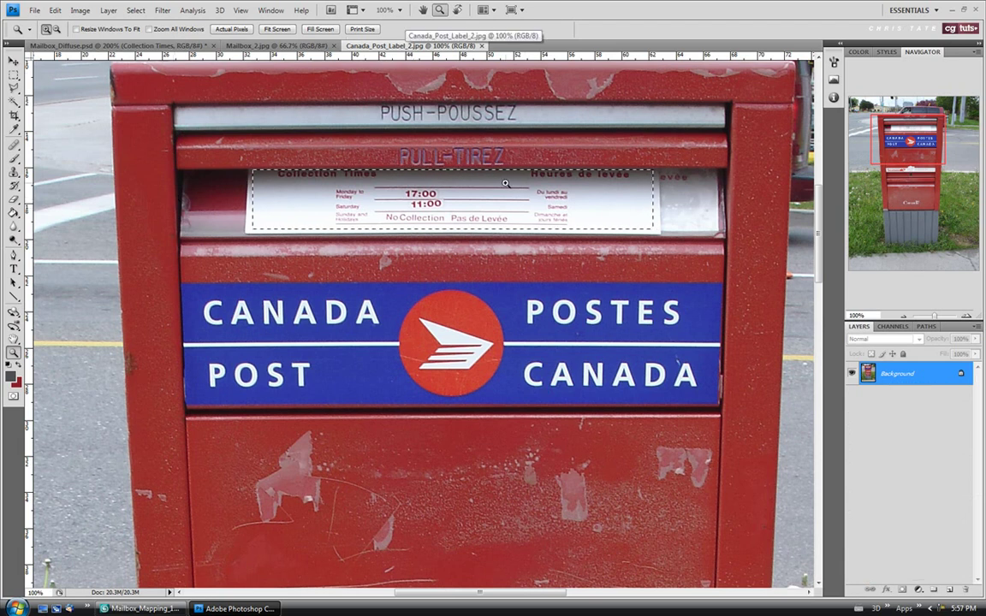
{"action": "left_click", "coordinate": [101, 46]}
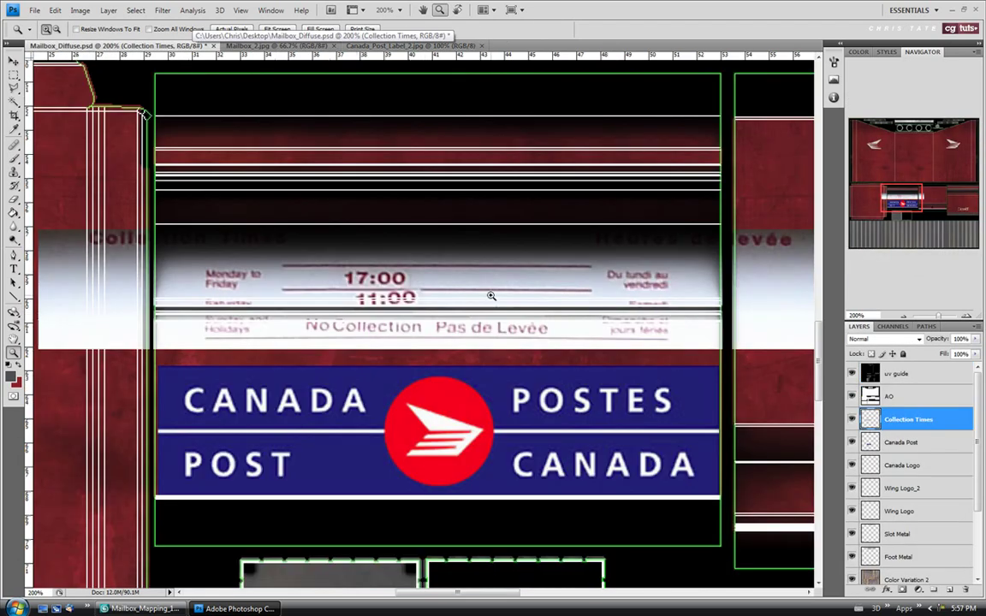
{"action": "key", "text": "ctrl+t"}
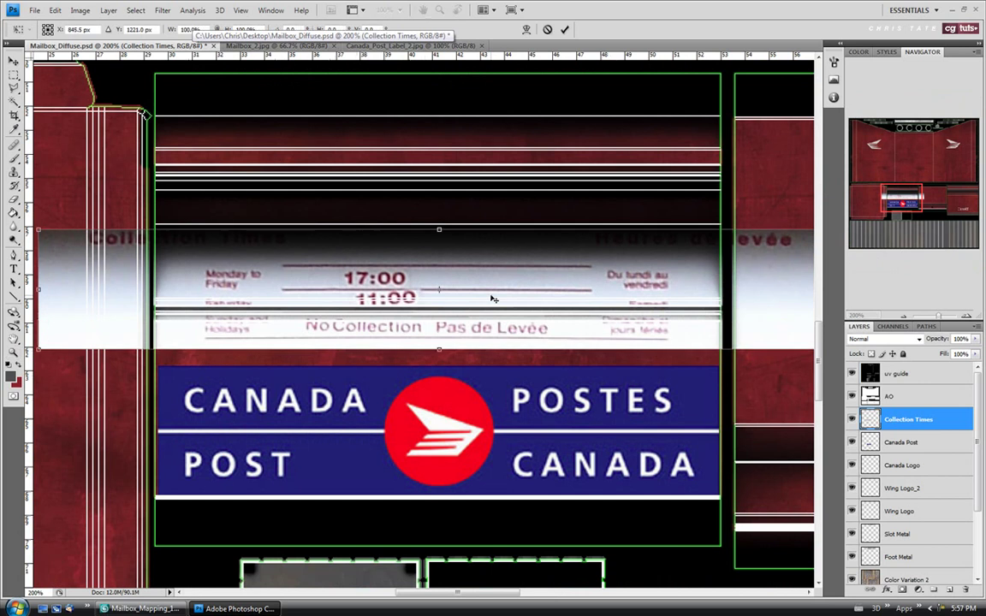
{"action": "left_click_drag", "start_coordinate": [38, 317], "coordinate": [274, 267]}
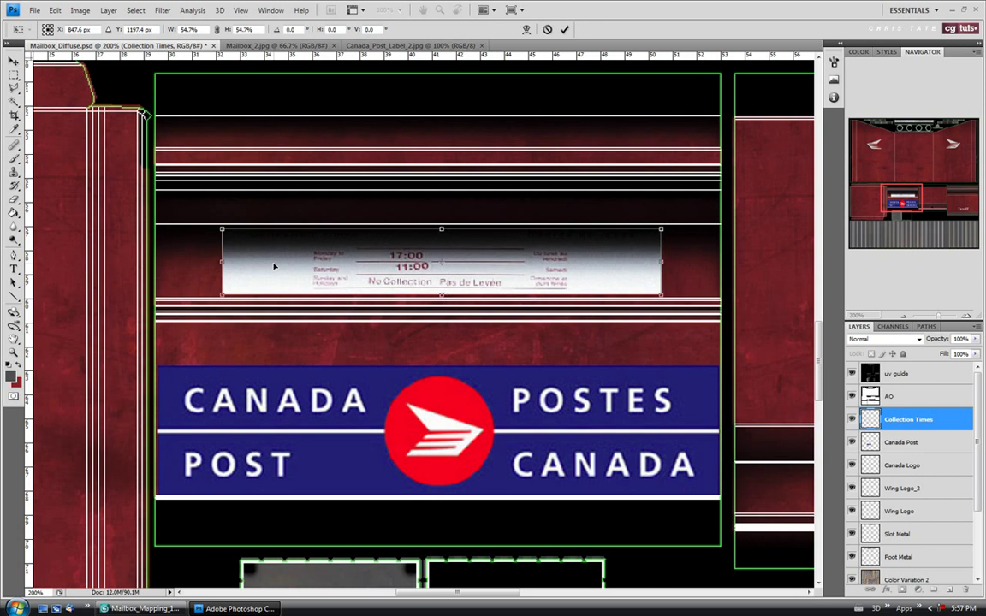
{"action": "key", "text": "Return"}
{"action": "key", "text": "z"}
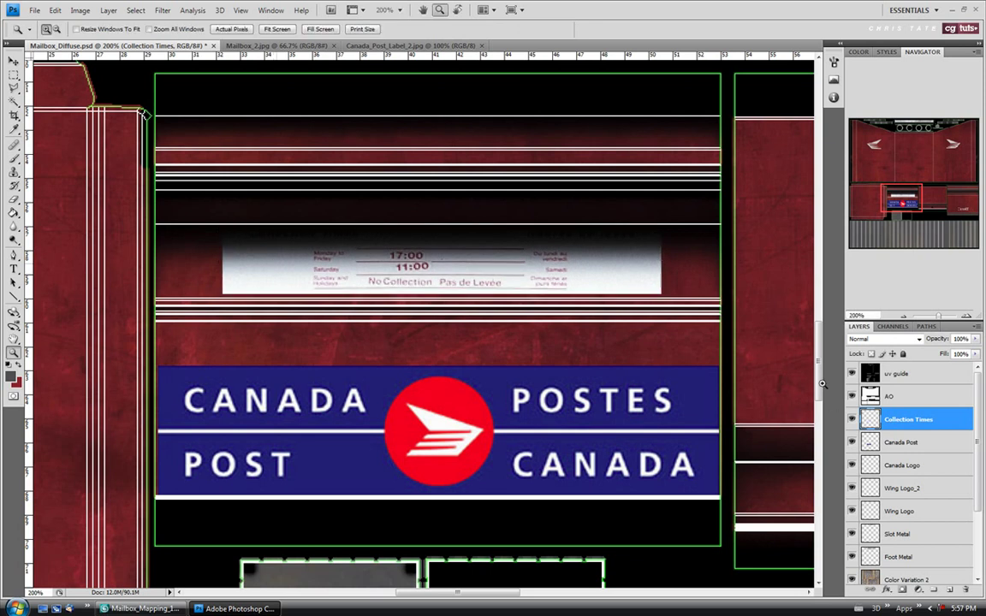
Hide the uv guide layer and save the mailbox diffuse texture.
{"action": "left_click", "coordinate": [851, 374]}
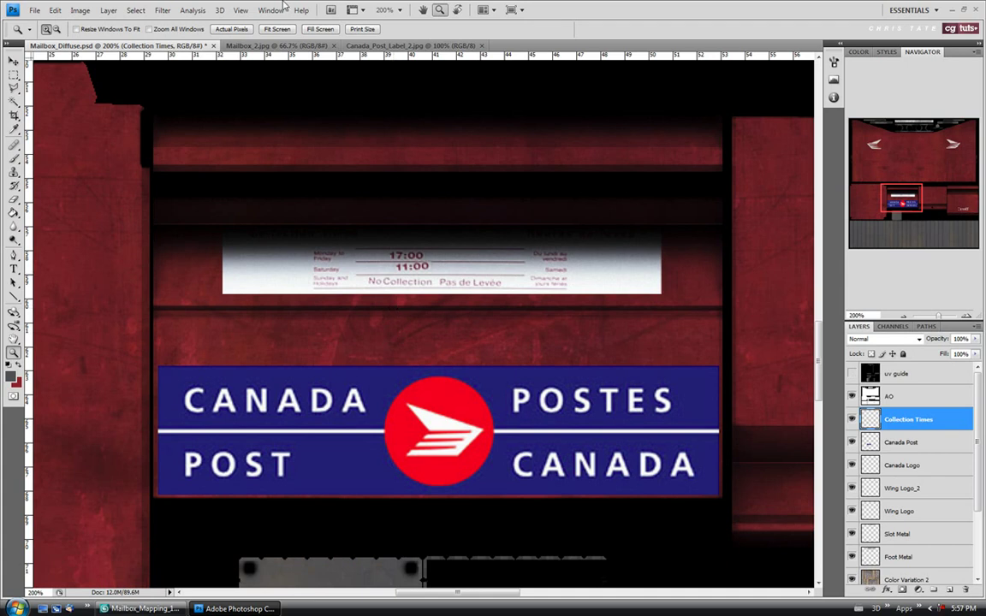
{"action": "left_click", "coordinate": [275, 29]}
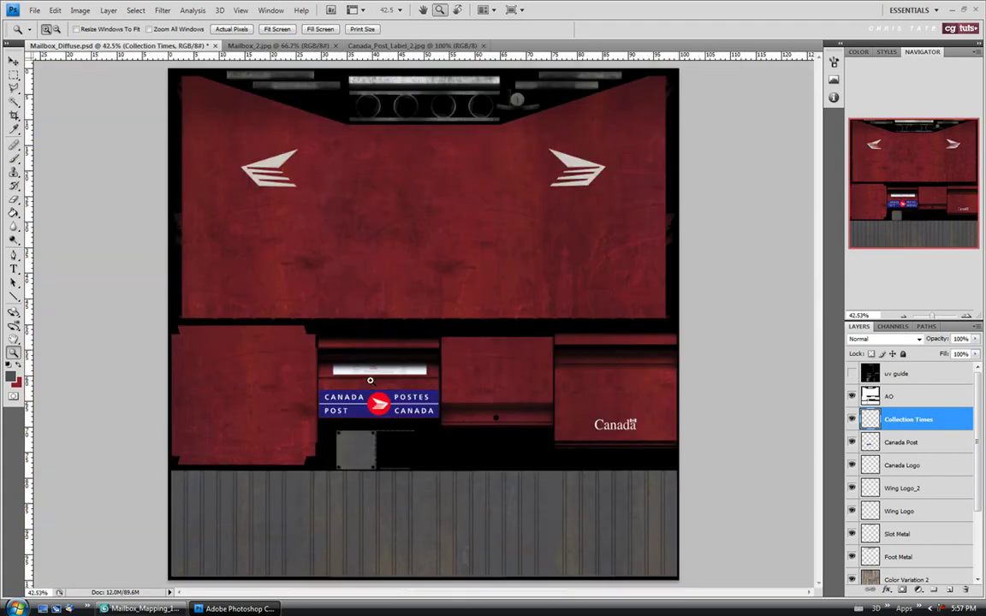
{"action": "left_click", "coordinate": [35, 9]}
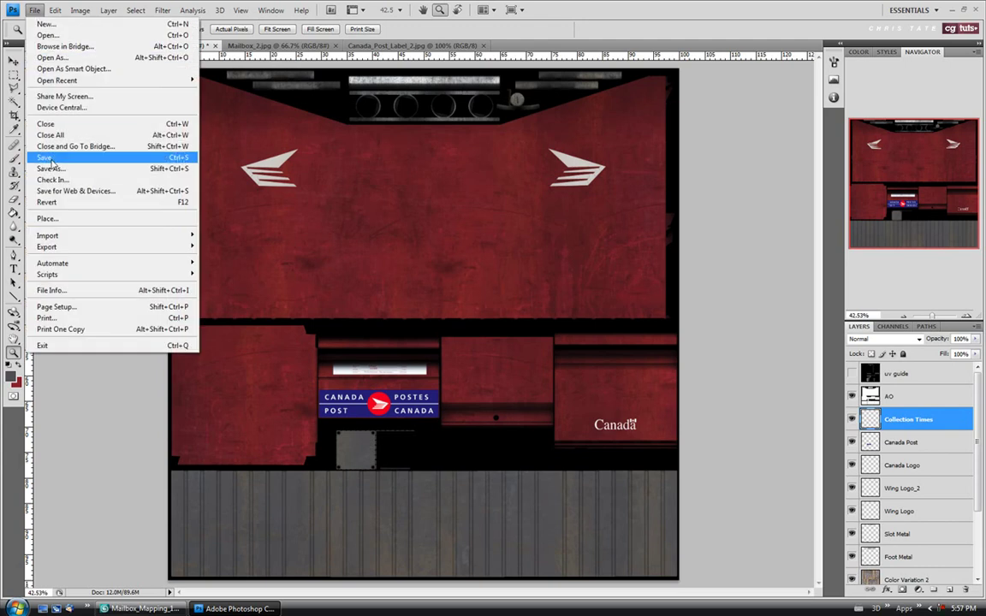
{"action": "left_click", "coordinate": [160, 353]}
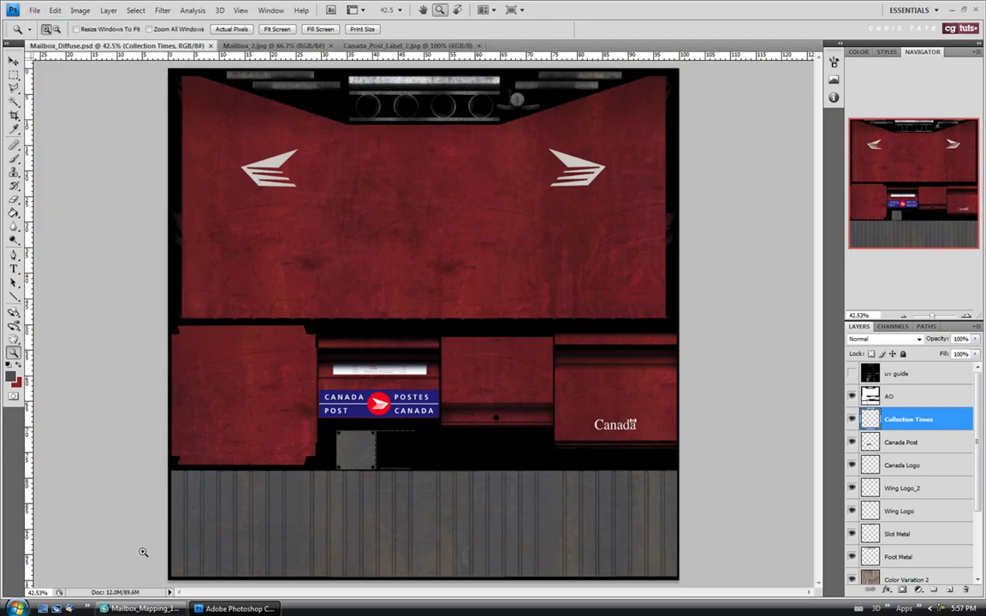
Switch to 3ds Max and examine the collection-times sheet and Canada Post label on the front of the mailbox model.
{"action": "left_click", "coordinate": [137, 608]}
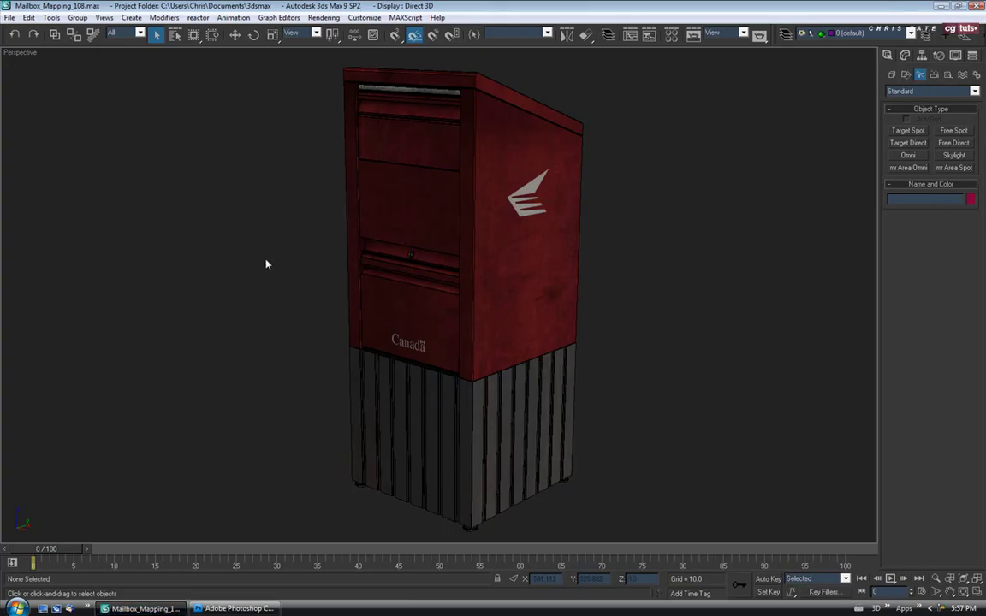
{"action": "left_click_drag", "start_coordinate": [381, 309], "coordinate": [414, 339]}
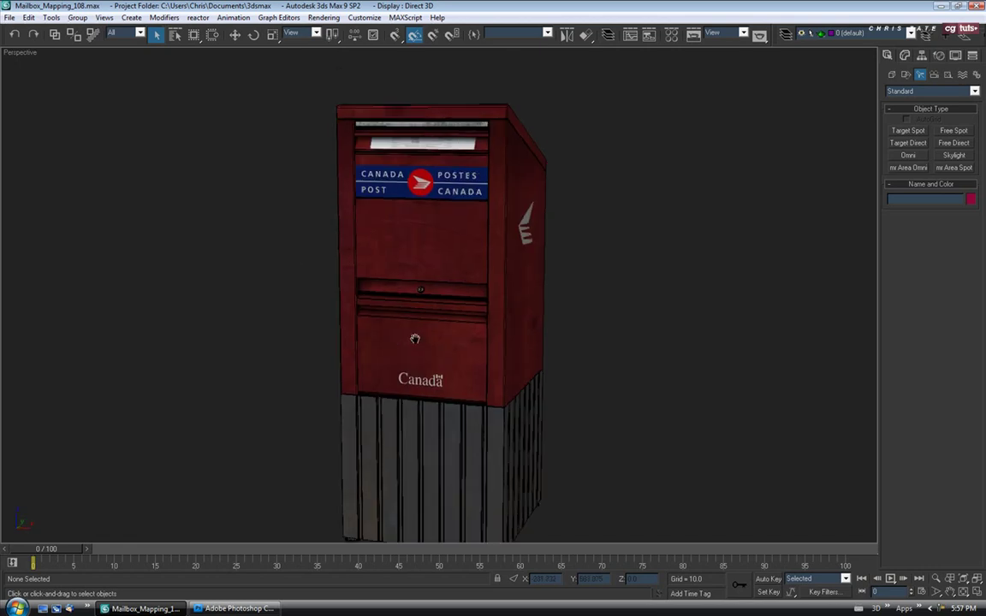
{"action": "scroll", "coordinate": [414, 339], "scroll_direction": "up", "scroll_amount": 5}
{"action": "left_click_drag", "start_coordinate": [405, 300], "coordinate": [381, 266]}
{"action": "scroll", "coordinate": [380, 266], "scroll_direction": "up", "scroll_amount": 8}
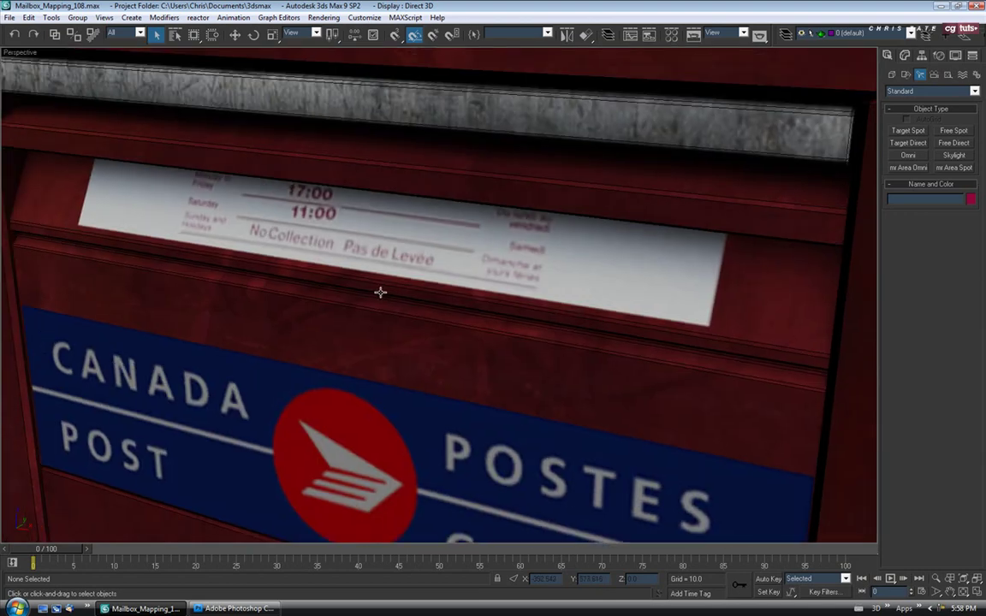
{"action": "scroll", "coordinate": [418, 297], "scroll_direction": "down", "scroll_amount": 8}
{"action": "left_click_drag", "start_coordinate": [402, 347], "coordinate": [406, 273]}
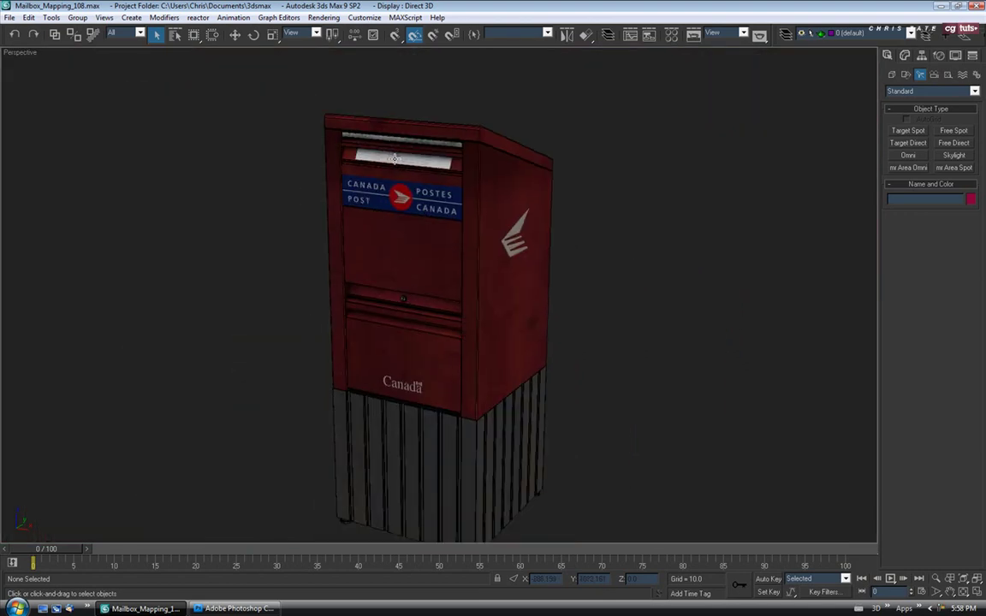
{"action": "mouse_move", "coordinate": [306, 319]}
{"action": "left_mouse_down"}
{"action": "mouse_move", "coordinate": [363, 326]}
{"action": "mouse_move", "coordinate": [347, 324]}
{"action": "mouse_move", "coordinate": [331, 288]}
{"action": "mouse_move", "coordinate": [292, 313]}
{"action": "mouse_move", "coordinate": [304, 324]}
{"action": "mouse_move", "coordinate": [374, 324]}
{"action": "mouse_move", "coordinate": [404, 304]}
{"action": "mouse_move", "coordinate": [293, 311]}
{"action": "left_mouse_up"}
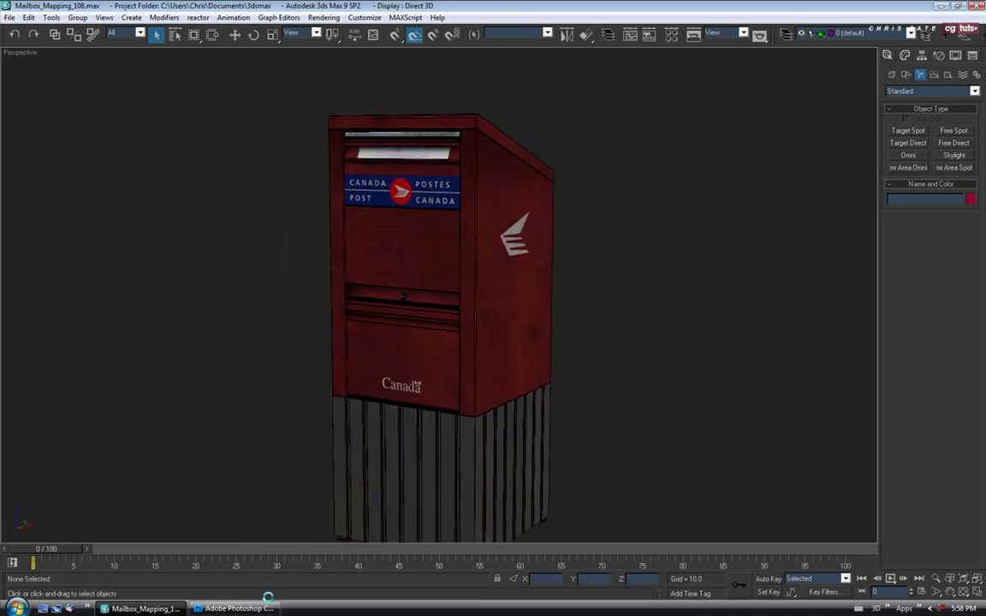
Switch back to Photoshop and open the Graffiti_Tag image from the Texture_Source folder.
{"action": "left_click", "coordinate": [238, 609]}
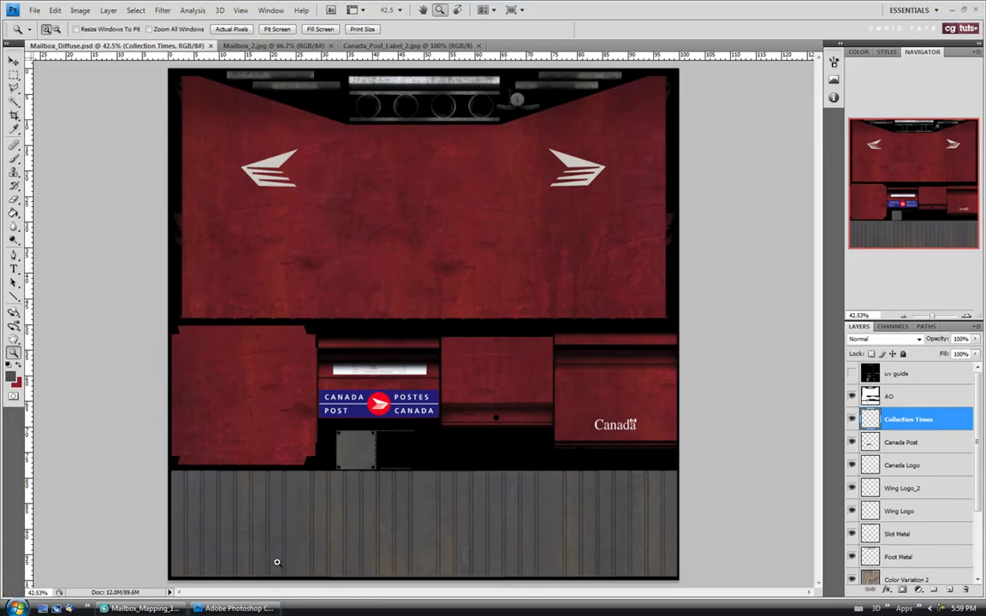
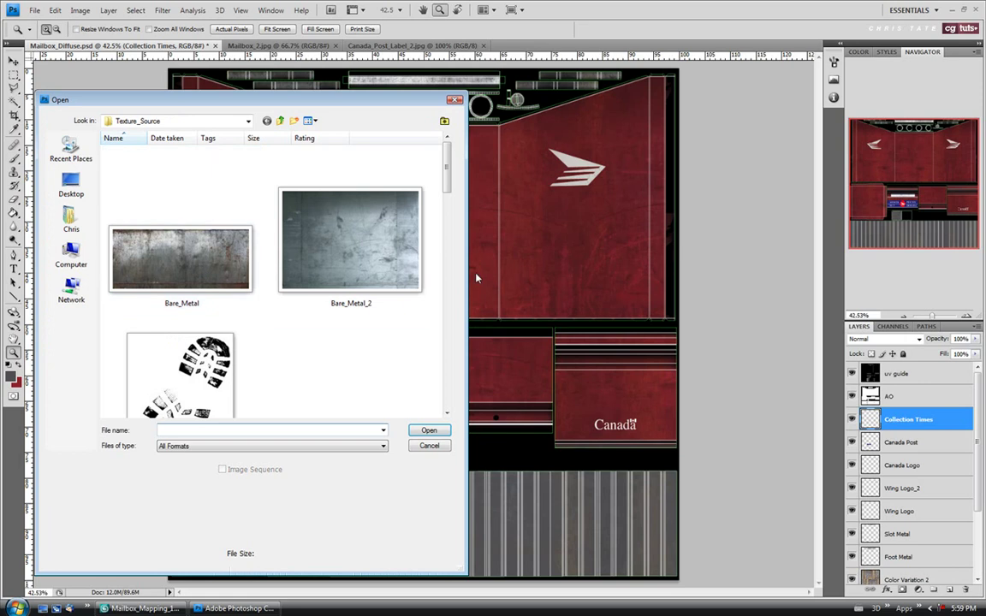
{"action": "left_click_drag", "start_coordinate": [447, 176], "coordinate": [453, 308]}
{"action": "left_click", "coordinate": [174, 265]}
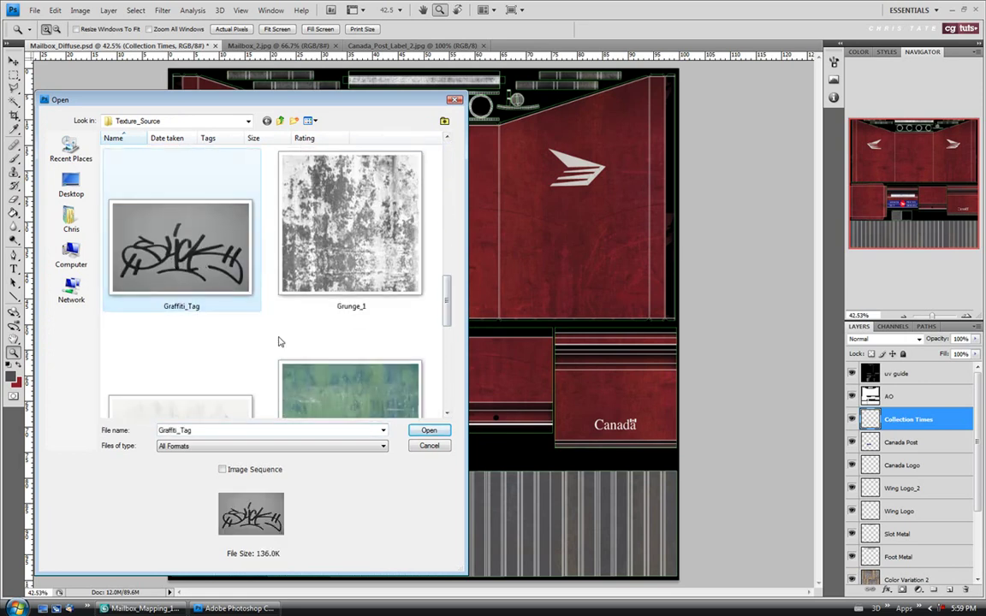
{"action": "left_click", "coordinate": [429, 431]}
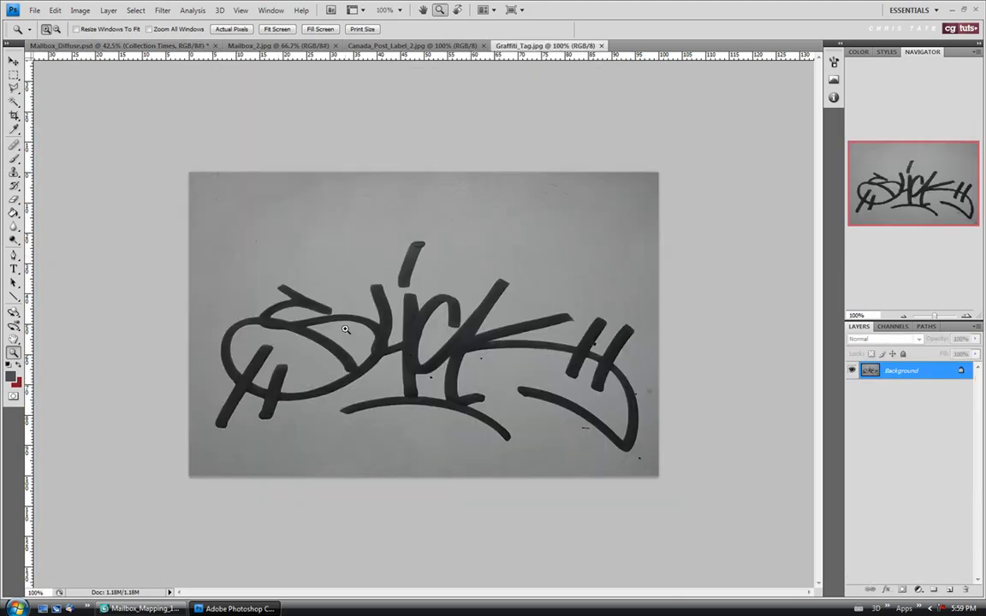
Select both parts of the black graffiti lettering with the Magic Wand and paste a copy into Mailbox_Diffuse.psd.
{"action": "left_click", "coordinate": [14, 101]}
{"action": "left_click", "coordinate": [299, 300]}
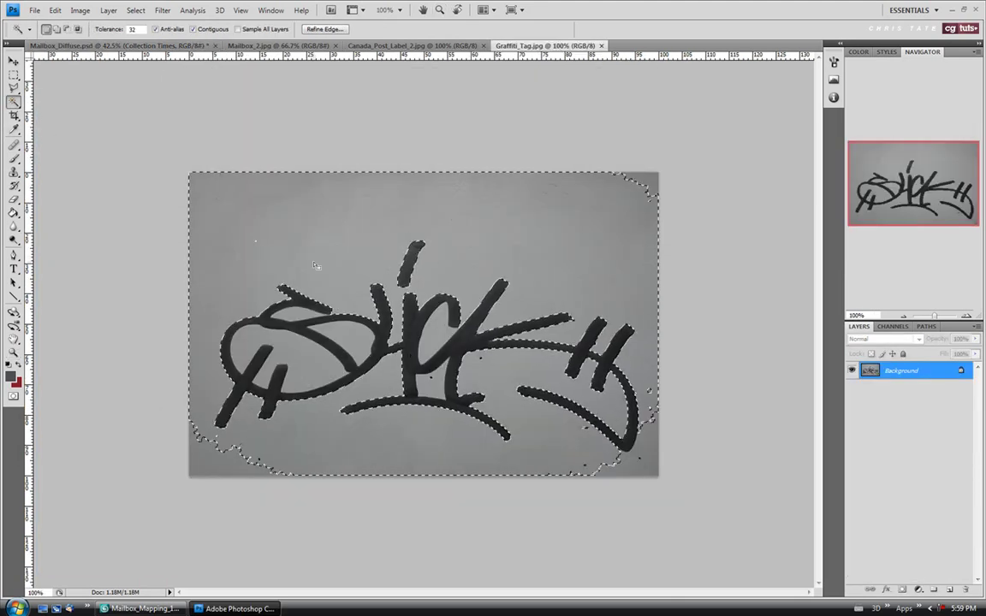
{"action": "left_click", "coordinate": [385, 321]}
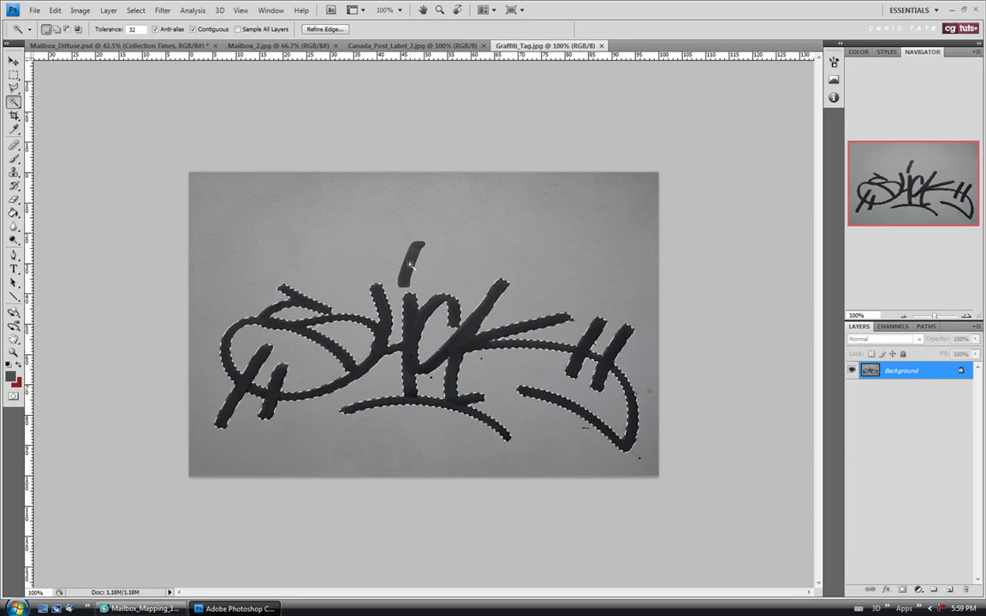
{"action": "left_click", "coordinate": [407, 272]}
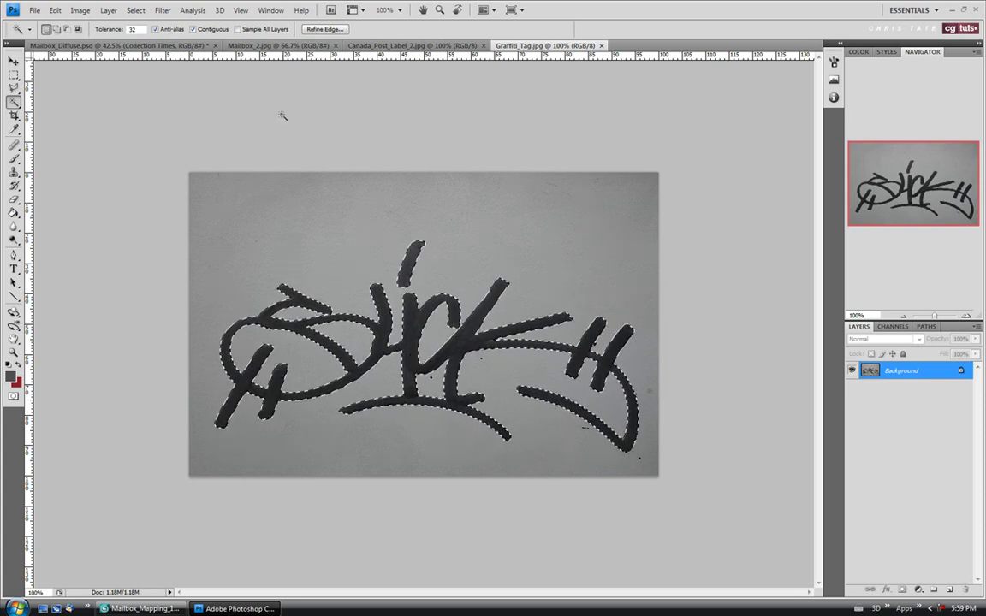
{"action": "left_click", "coordinate": [160, 45]}
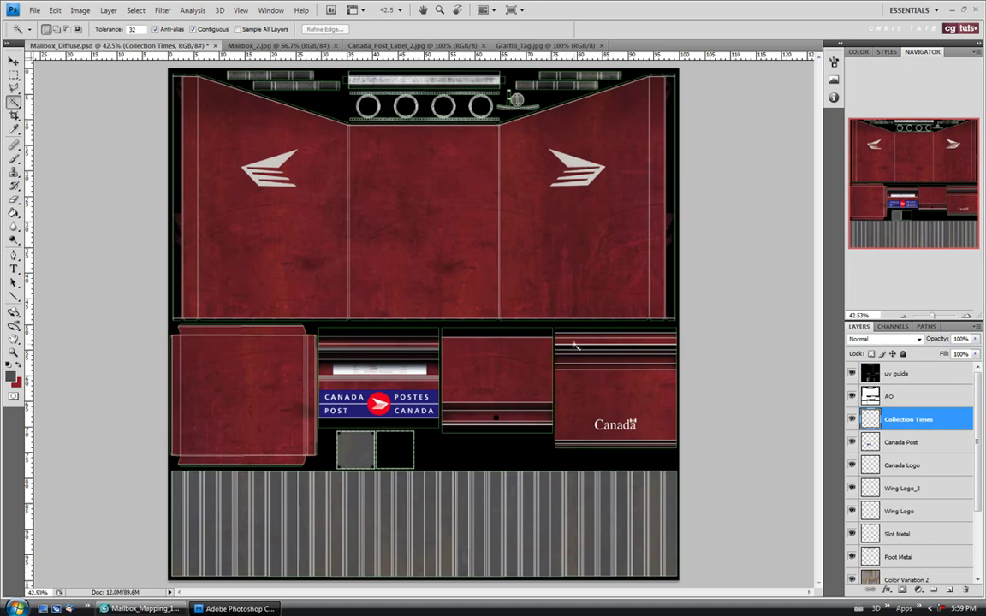
{"action": "key", "text": "ctrl+v"}
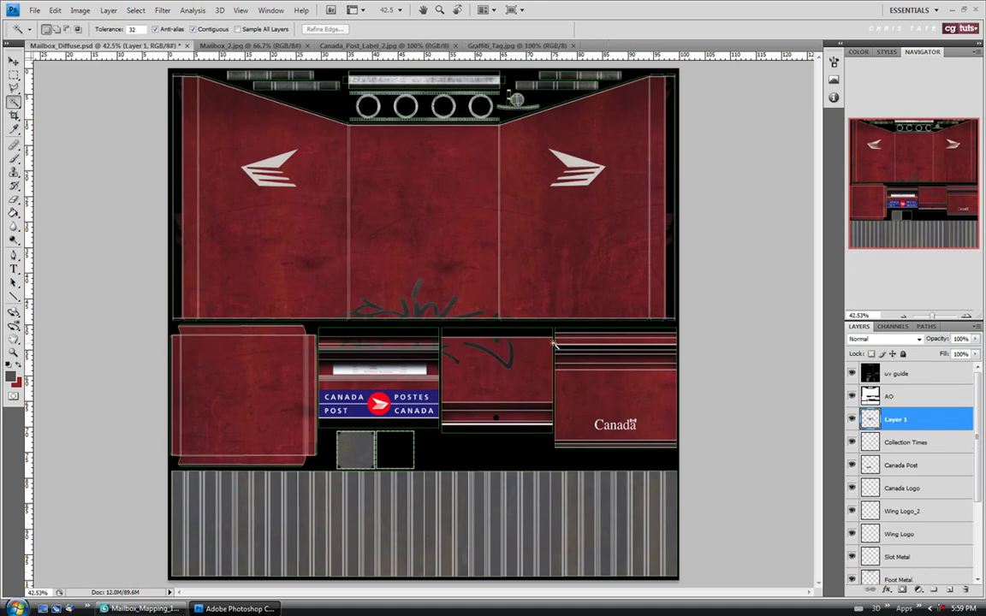
Scale the pasted graffiti to 38.3%, rotate it 14.1°, and place it slightly overlapping the upper-left edge of the left wing logo.
{"action": "left_click", "coordinate": [14, 61]}
{"action": "left_click_drag", "start_coordinate": [378, 328], "coordinate": [314, 217]}
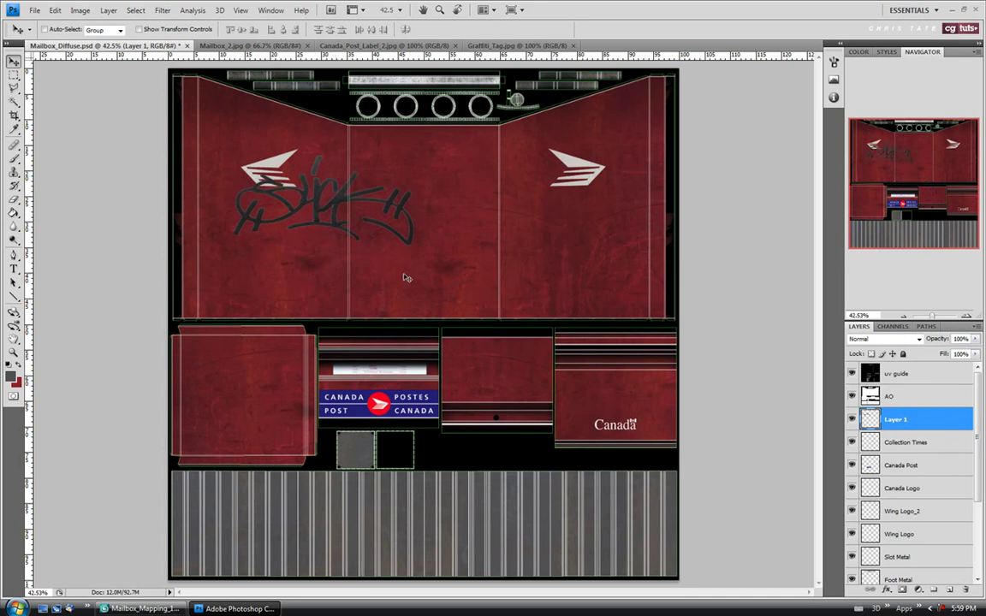
{"action": "key", "text": "ctrl+t"}
{"action": "left_click_drag", "start_coordinate": [410, 240], "coordinate": [243, 192]}
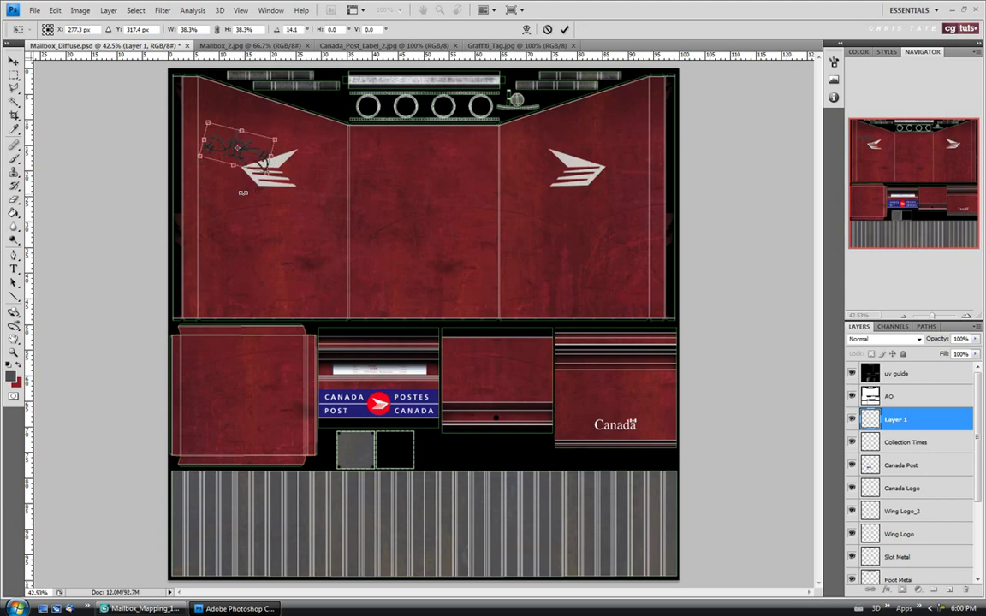
{"action": "left_click_drag", "start_coordinate": [256, 154], "coordinate": [254, 151]}
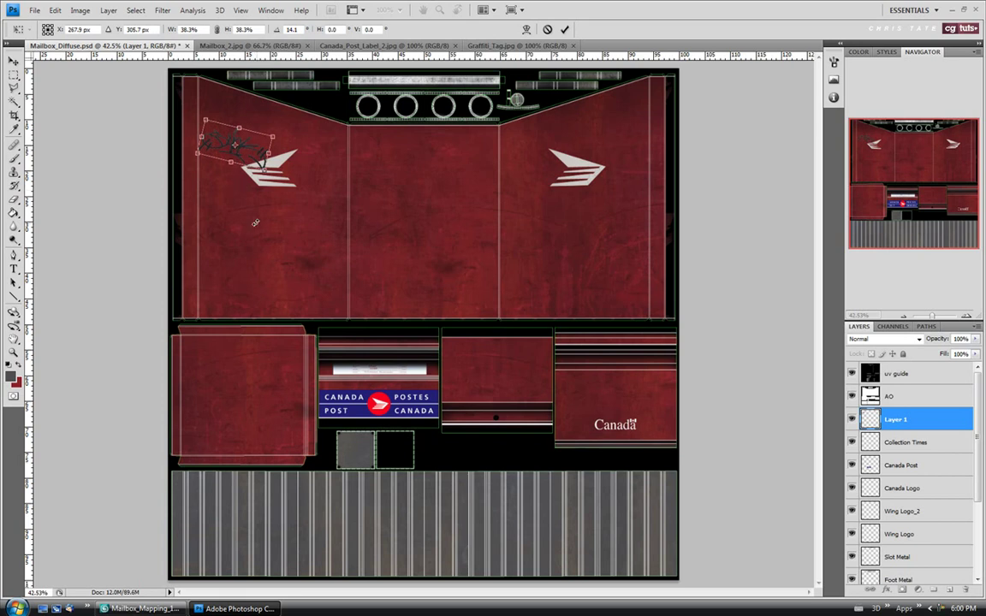
{"action": "key", "text": "Return"}
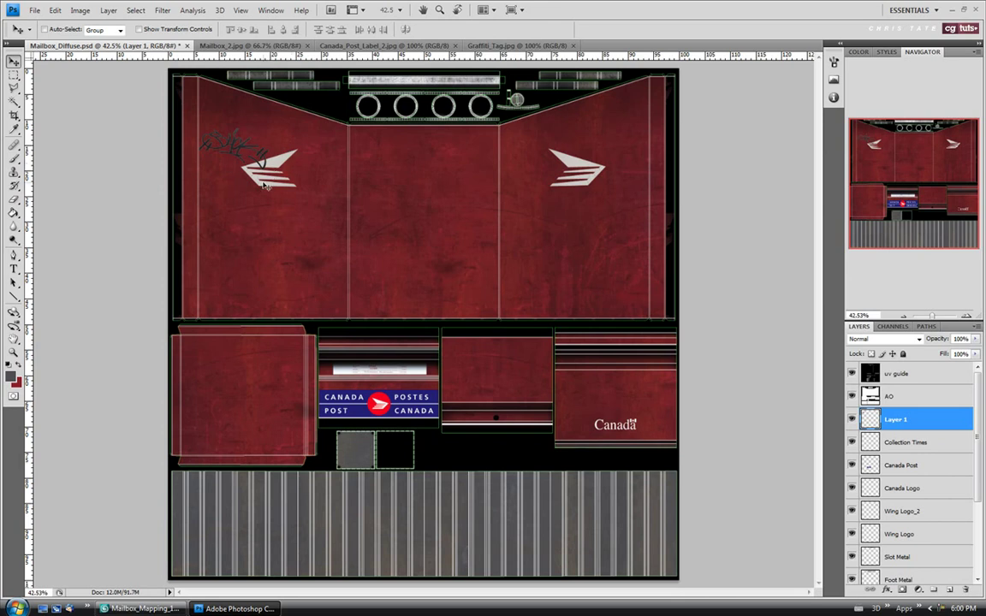
Rename the pasted graffiti layer as Tag.
{"action": "key", "text": "z"}
{"action": "left_click", "coordinate": [186, 128]}
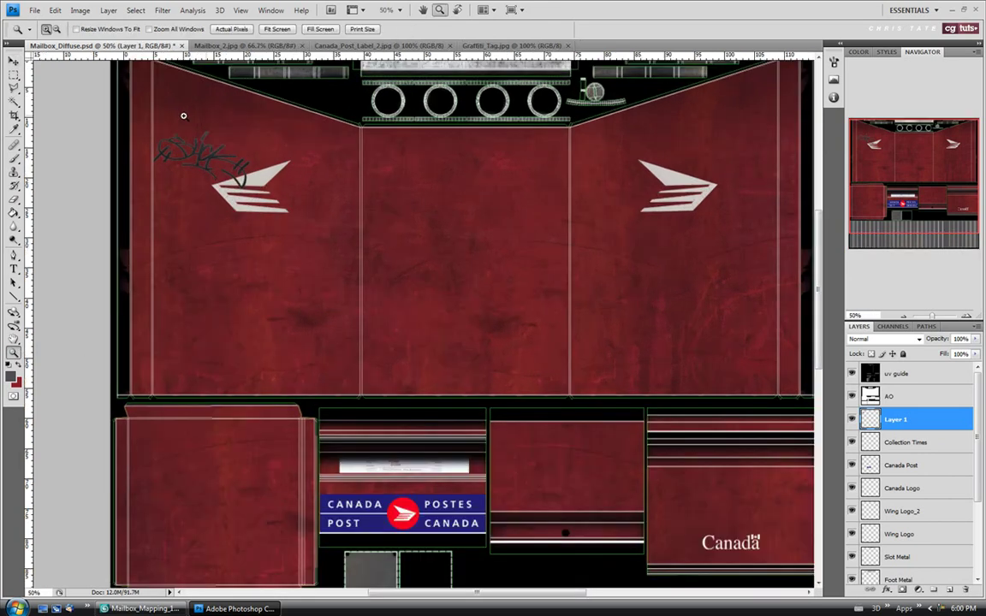
{"action": "left_click", "coordinate": [183, 115]}
{"action": "double_click", "coordinate": [890, 421]}
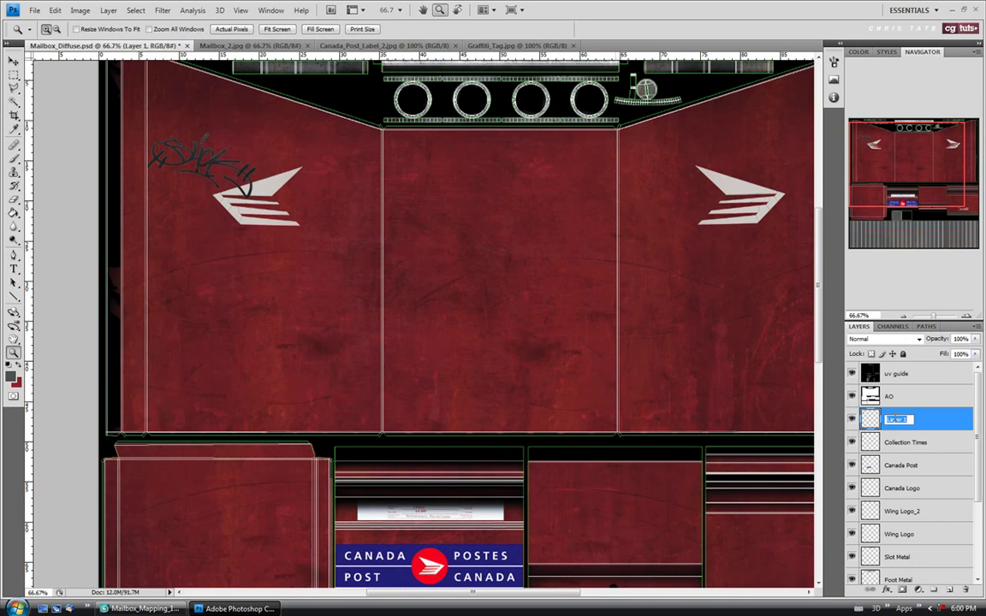
{"action": "type", "text": "Tag"}
{"action": "key", "text": "Return"}
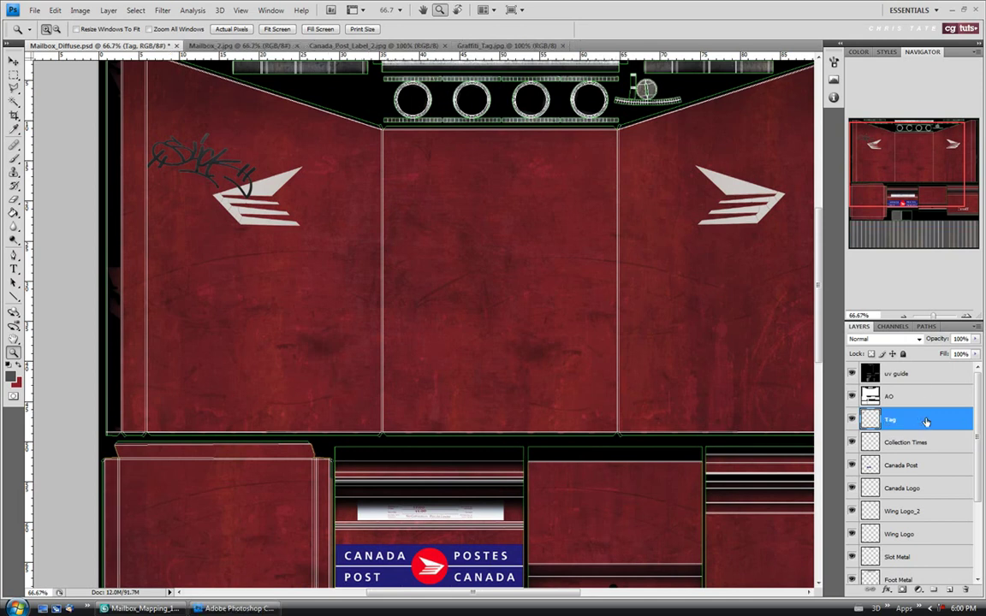
Set the Tag layer's blending mode to Multiply and its opacity to 74%.
{"action": "left_click", "coordinate": [886, 340]}
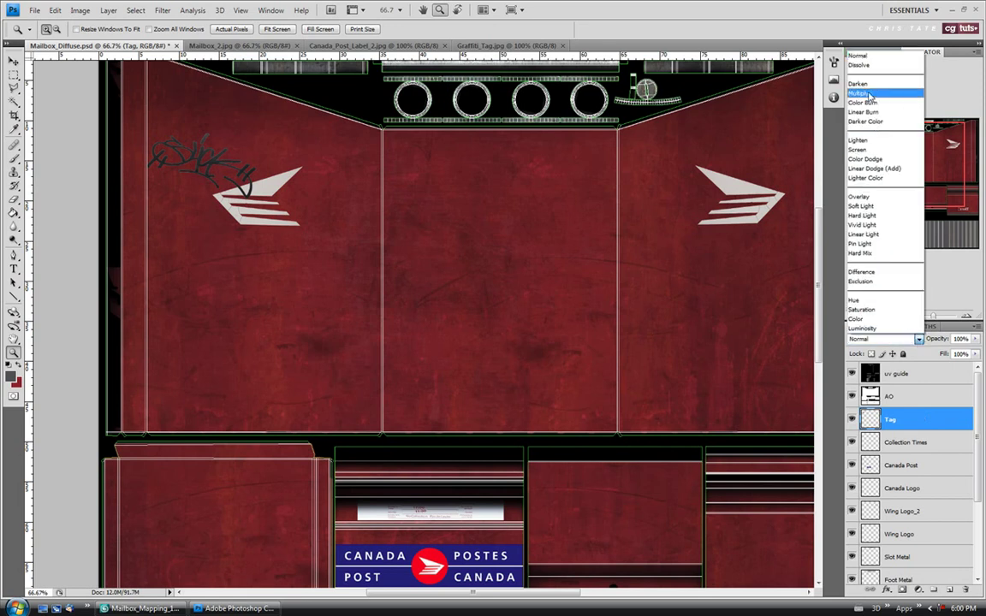
{"action": "left_click", "coordinate": [869, 95]}
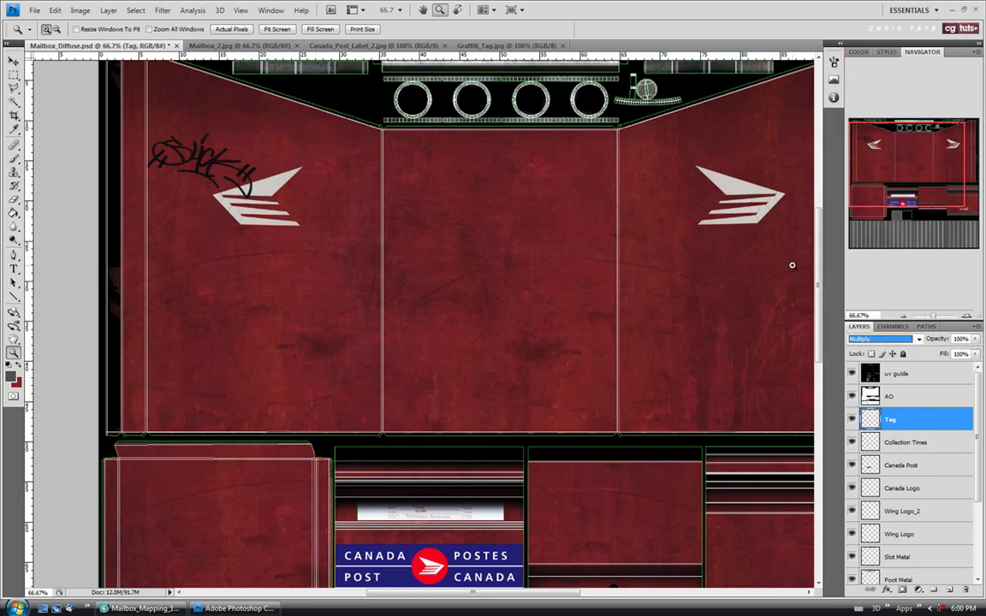
{"action": "left_click", "coordinate": [975, 339]}
{"action": "left_click_drag", "start_coordinate": [975, 353], "coordinate": [956, 353]}
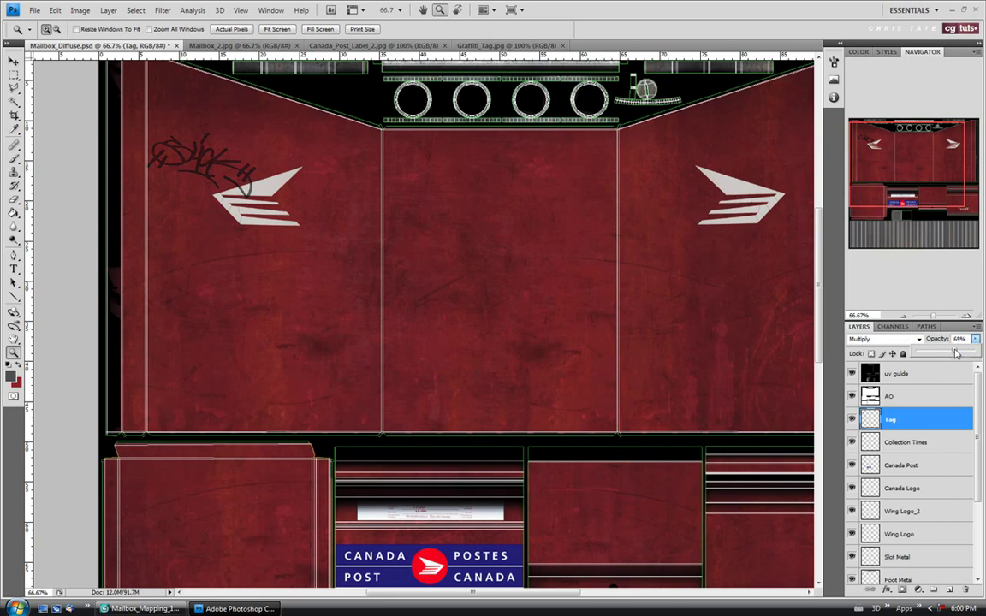
{"action": "left_click_drag", "start_coordinate": [959, 354], "coordinate": [960, 354]}
{"action": "left_click", "coordinate": [911, 418]}
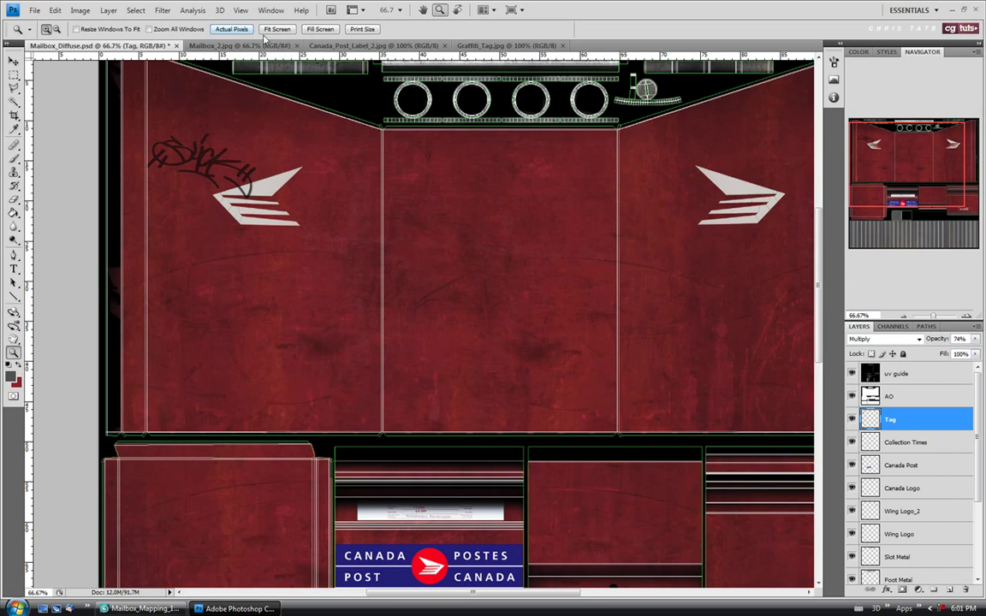
Hide the uv guide layer and save the mailbox diffuse texture with the graffiti tag.
{"action": "left_click", "coordinate": [268, 30]}
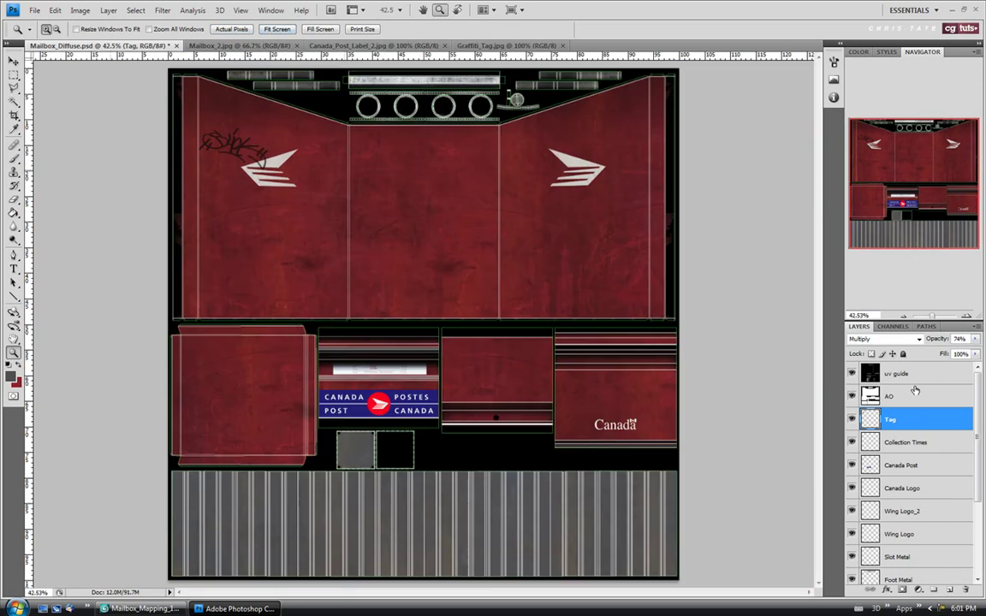
{"action": "left_click", "coordinate": [853, 374]}
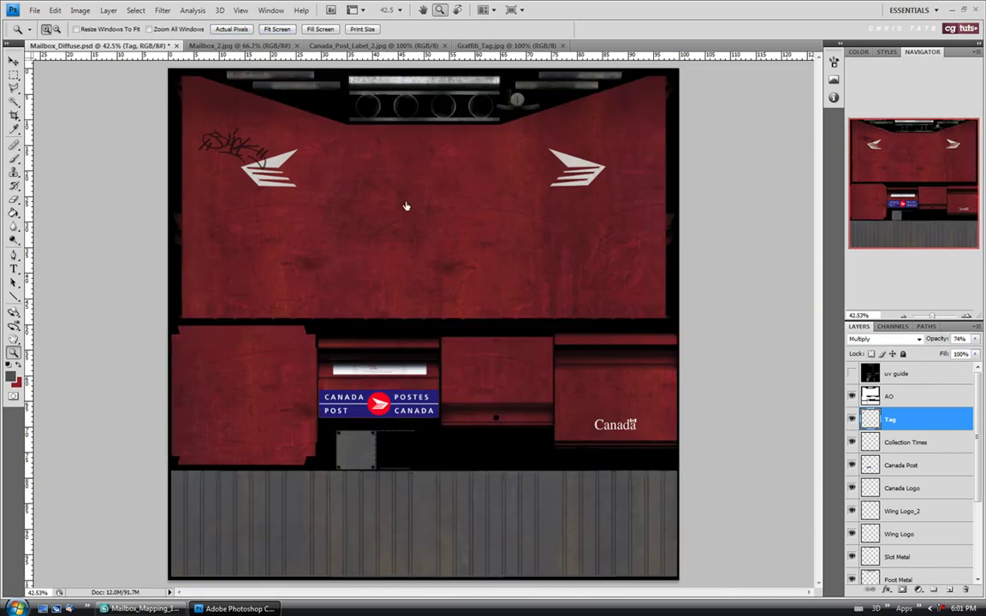
{"action": "left_click", "coordinate": [34, 10]}
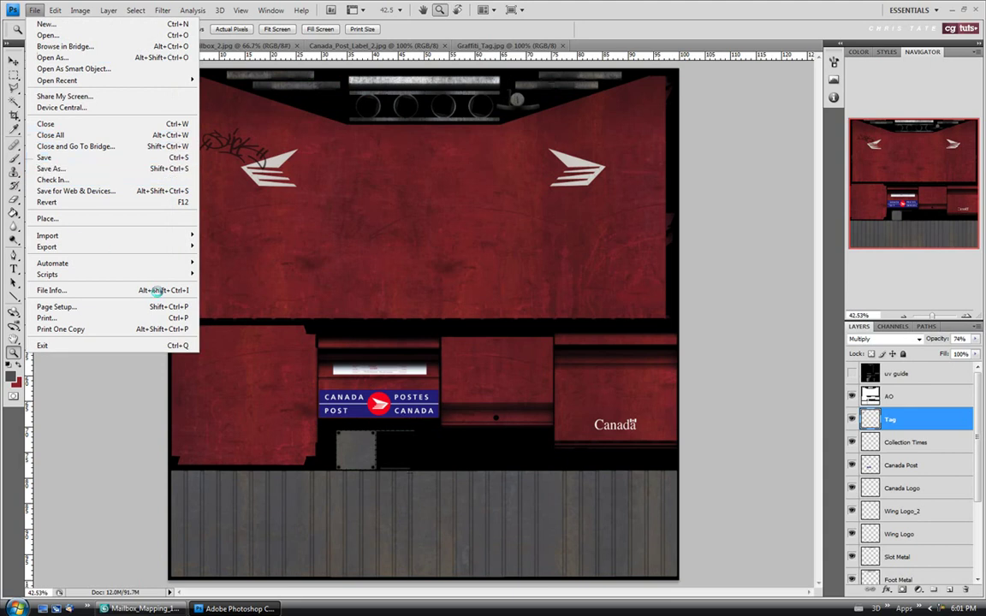
{"action": "key", "text": "Escape"}
Switch to 3ds Max and examine the graffiti tag beside the wing logo on the mailbox's side.
{"action": "left_click", "coordinate": [137, 608]}
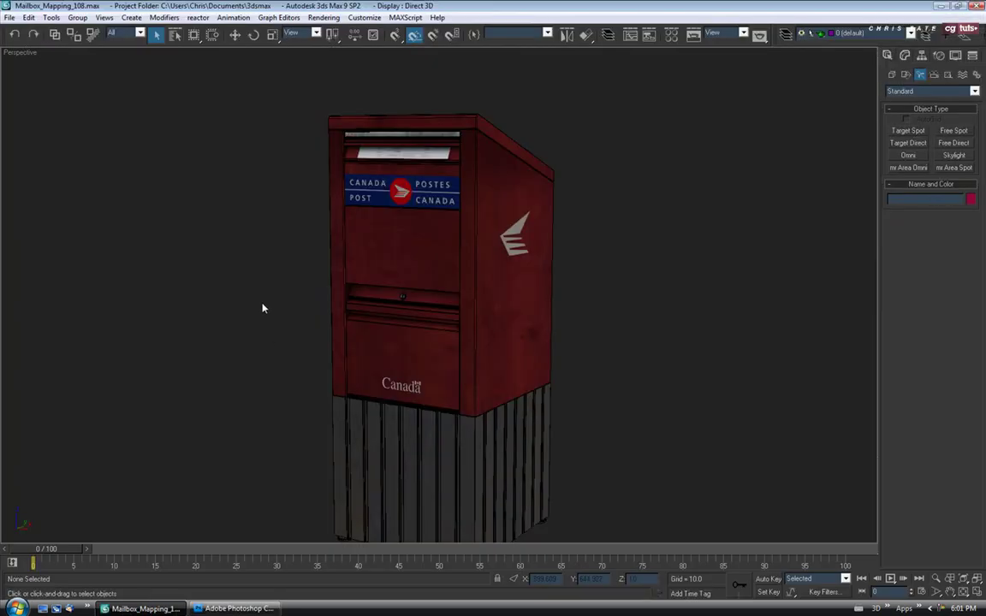
{"action": "left_click_drag", "start_coordinate": [374, 350], "coordinate": [453, 399]}
{"action": "scroll", "coordinate": [397, 350], "scroll_direction": "up", "scroll_amount": 4}
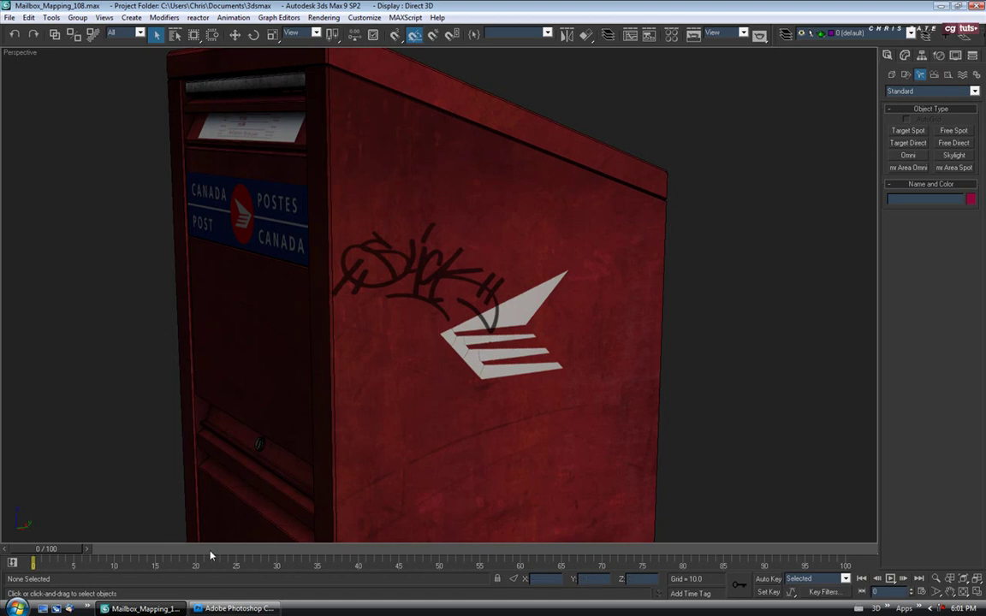
Switch back to Photoshop and scale the Tag layer to 80.1%, keeping it overlapping the left wing logo.
{"action": "key", "text": "alt+Tab"}
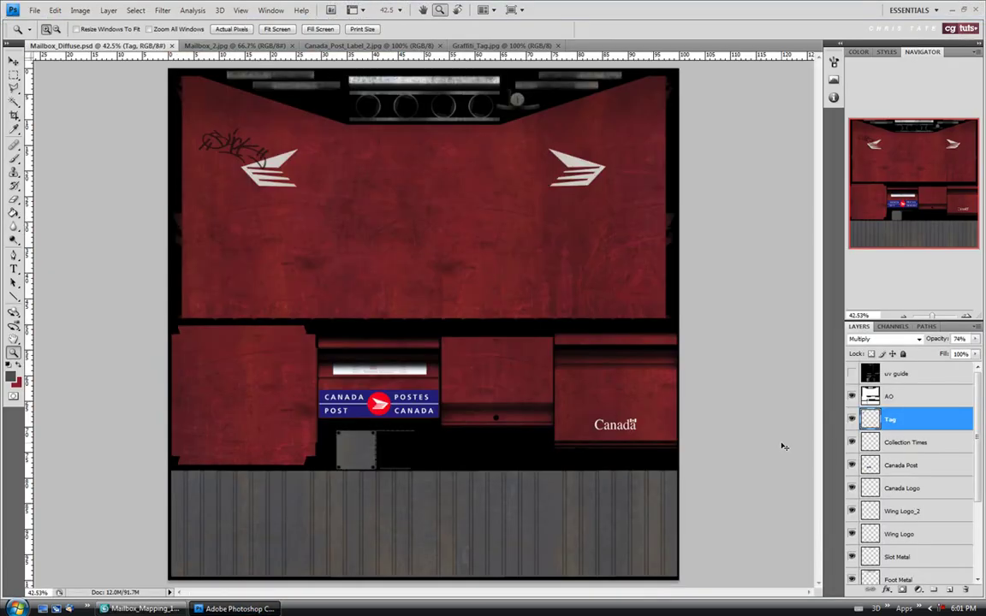
{"action": "key", "text": "ctrl+t"}
{"action": "left_click_drag", "start_coordinate": [197, 169], "coordinate": [261, 163]}
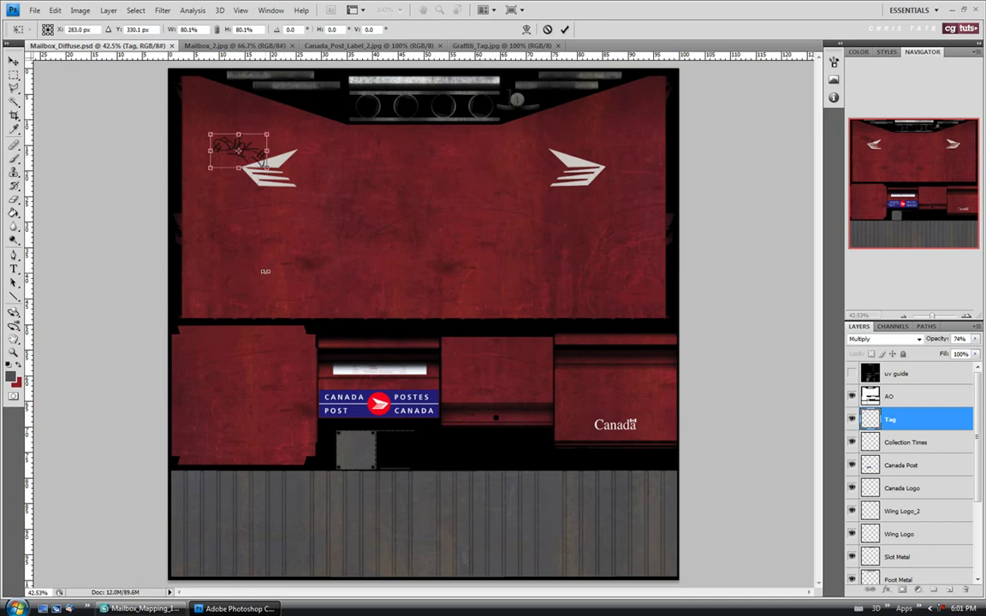
{"action": "key", "text": "Return"}
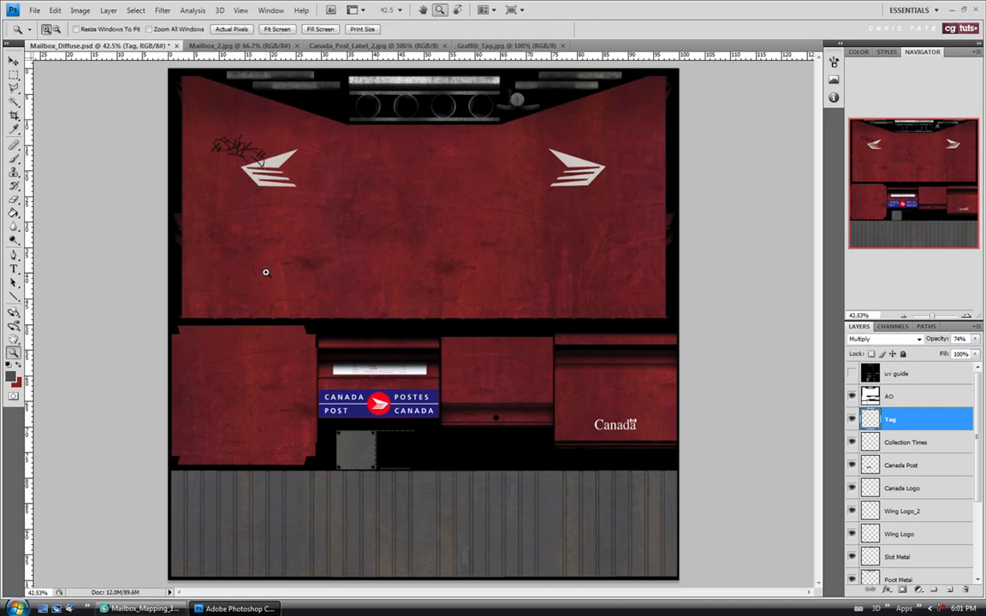
Check the smaller tag against the uv guide, hide the guide again, and save the mailbox diffuse texture.
{"action": "left_click", "coordinate": [853, 374]}
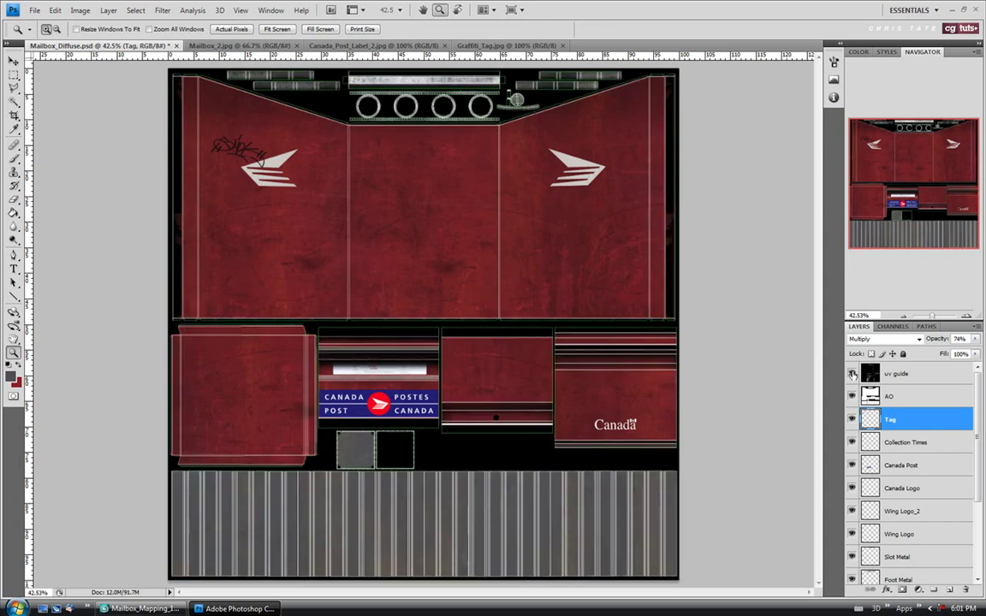
{"action": "left_click", "coordinate": [852, 374]}
{"action": "left_click", "coordinate": [35, 9]}
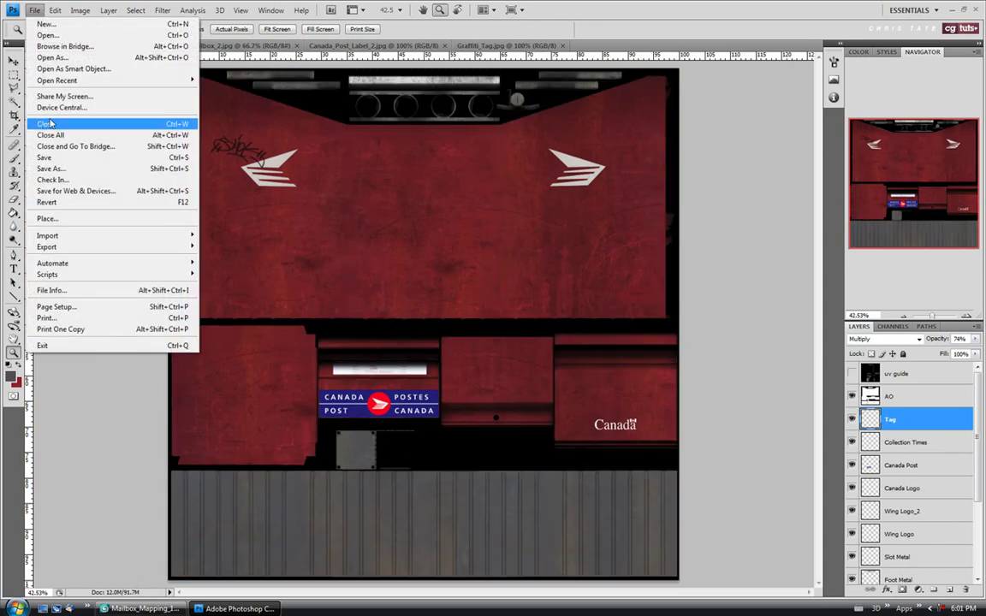
{"action": "left_click", "coordinate": [46, 202]}
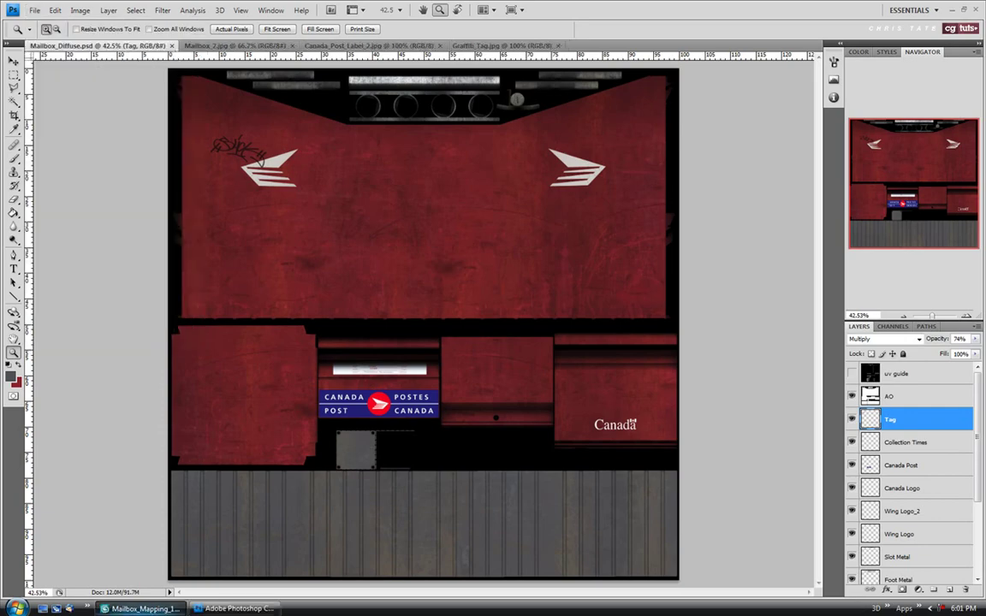
Switch to 3ds Max and examine the resized graffiti tag on the mailbox from close up and from a distance.
{"action": "key", "text": "alt+Tab"}
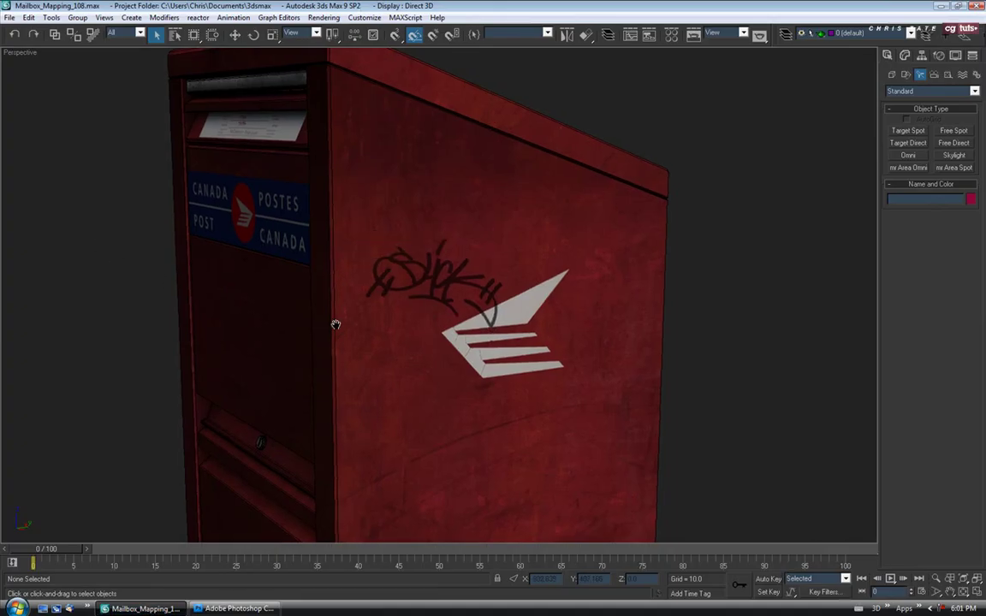
{"action": "scroll", "coordinate": [330, 330], "scroll_direction": "down", "scroll_amount": 5}
{"action": "left_click_drag", "start_coordinate": [346, 312], "coordinate": [427, 397]}
{"action": "scroll", "coordinate": [412, 372], "scroll_direction": "down", "scroll_amount": 4}
{"action": "scroll", "coordinate": [469, 334], "scroll_direction": "up", "scroll_amount": 4}
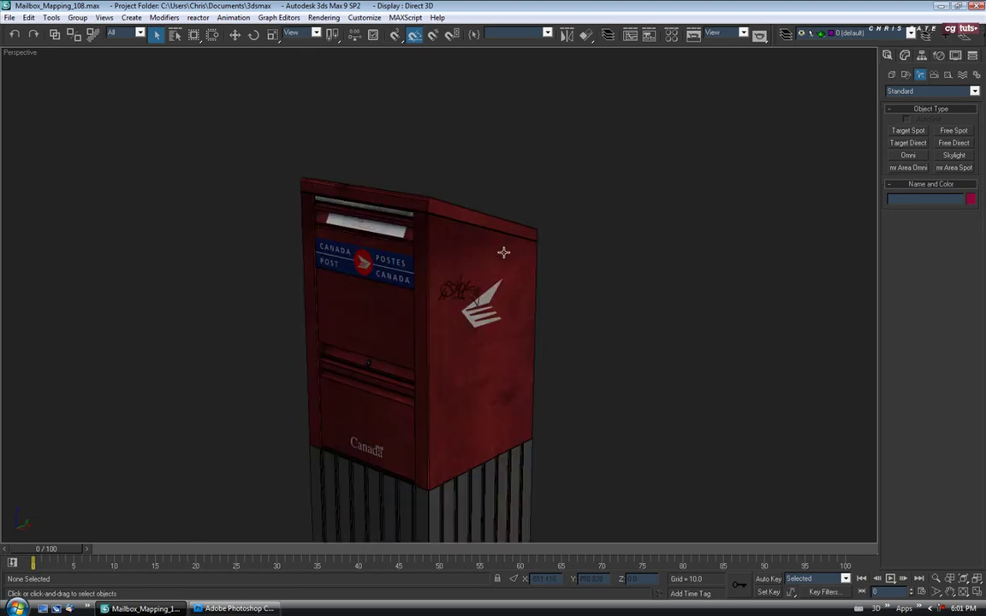
{"action": "scroll", "coordinate": [469, 334], "scroll_direction": "up", "scroll_amount": 4}
{"action": "scroll", "coordinate": [477, 332], "scroll_direction": "down", "scroll_amount": 4}
{"action": "scroll", "coordinate": [467, 346], "scroll_direction": "up", "scroll_amount": 1}
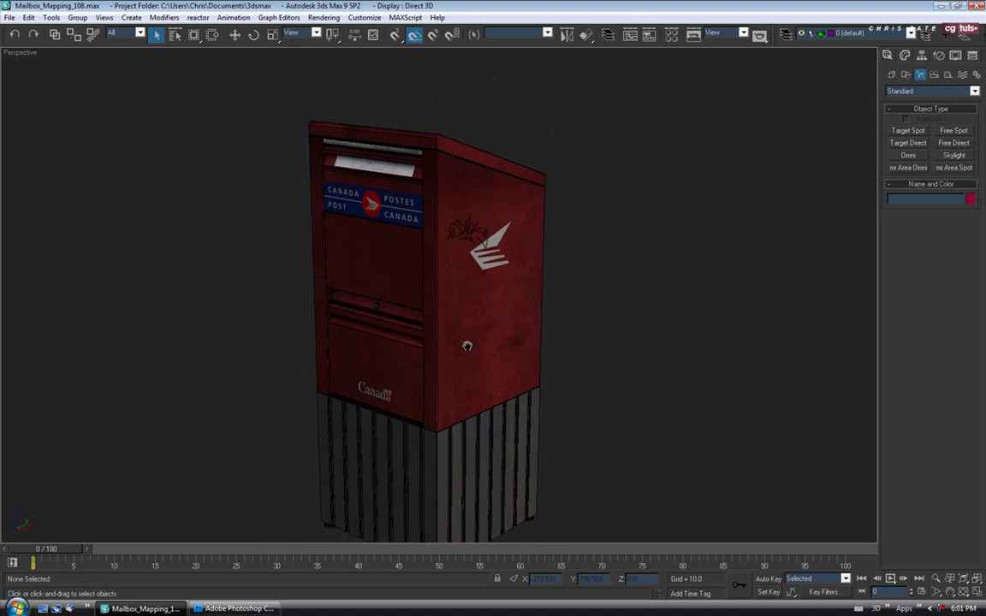
{"action": "left_click_drag", "start_coordinate": [468, 346], "coordinate": [474, 319]}
Switch back to Photoshop, close the Graffiti_Tag image, and examine the Xpresspost sticker in Canada_Post_Label_2.jpg.
{"action": "left_click", "coordinate": [233, 608]}
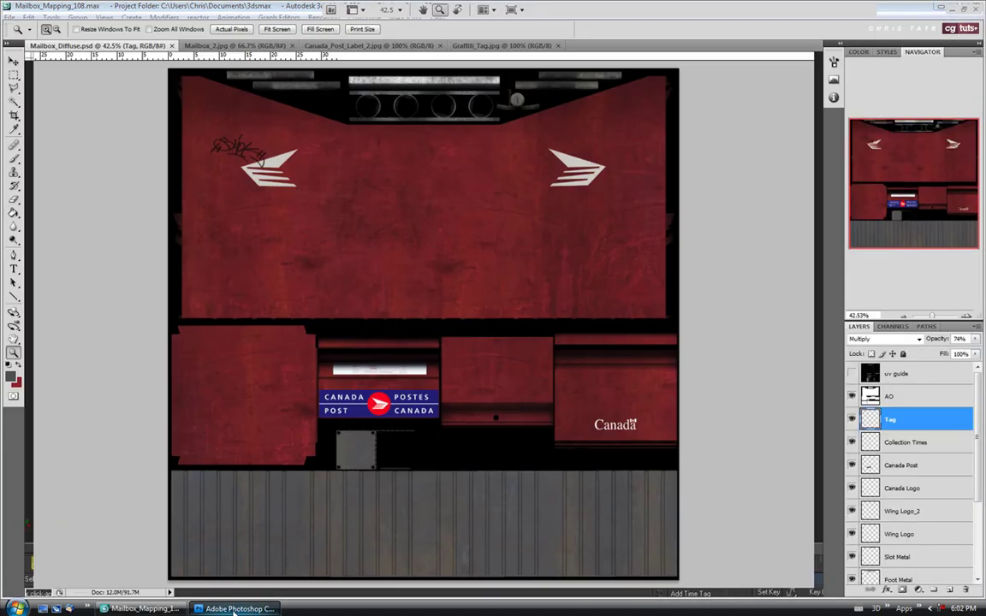
{"action": "left_click", "coordinate": [557, 46]}
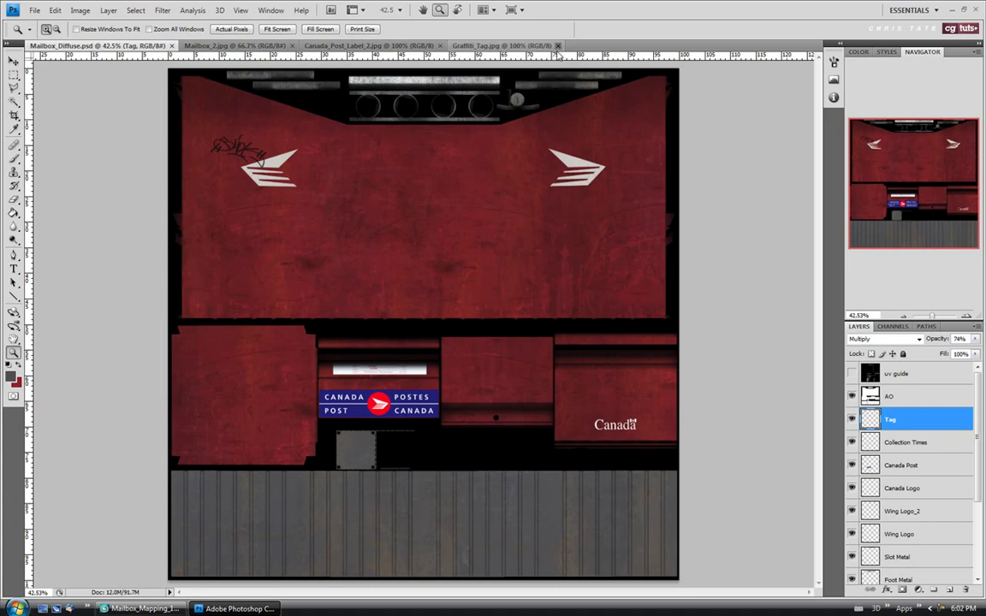
{"action": "left_click", "coordinate": [384, 46]}
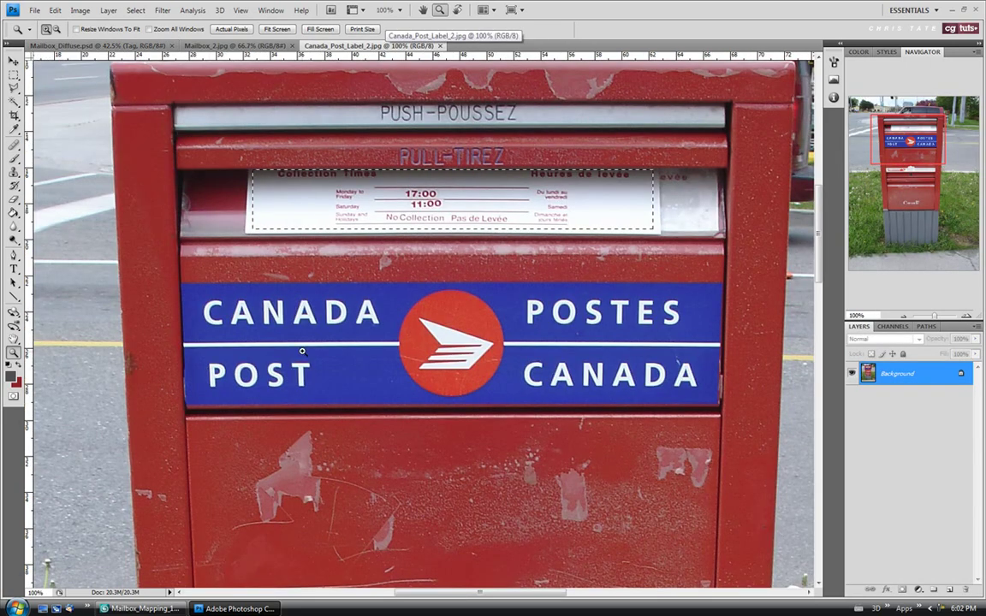
{"action": "left_click", "coordinate": [277, 29]}
{"action": "left_click", "coordinate": [338, 287]}
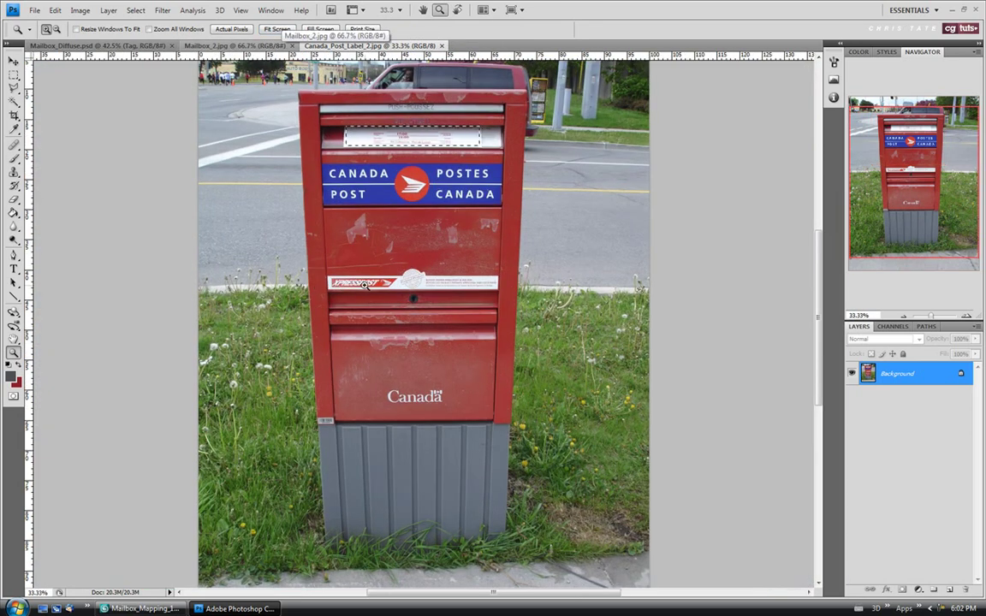
{"action": "left_click", "coordinate": [356, 257]}
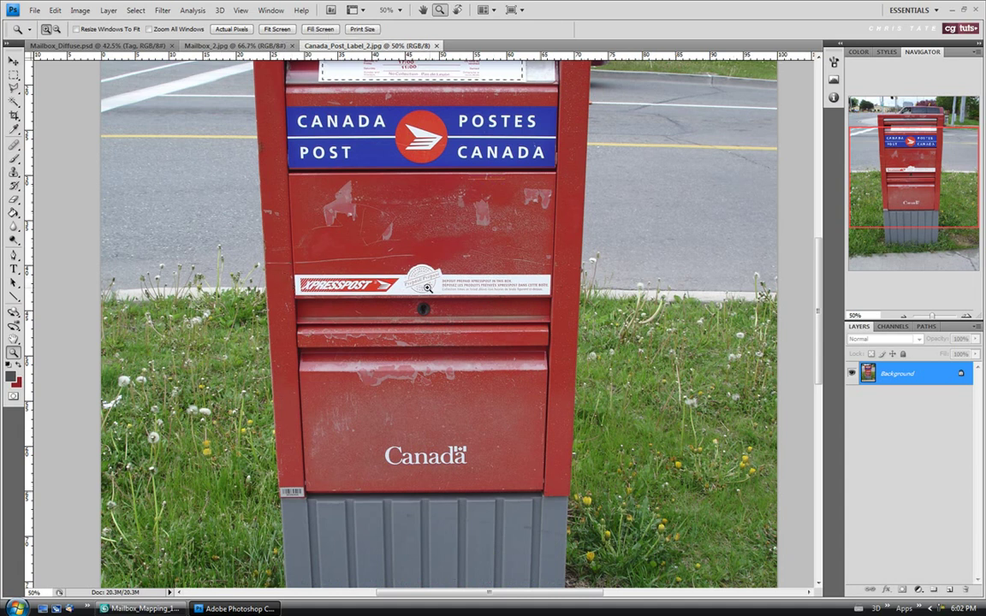
{"action": "left_click", "coordinate": [484, 276]}
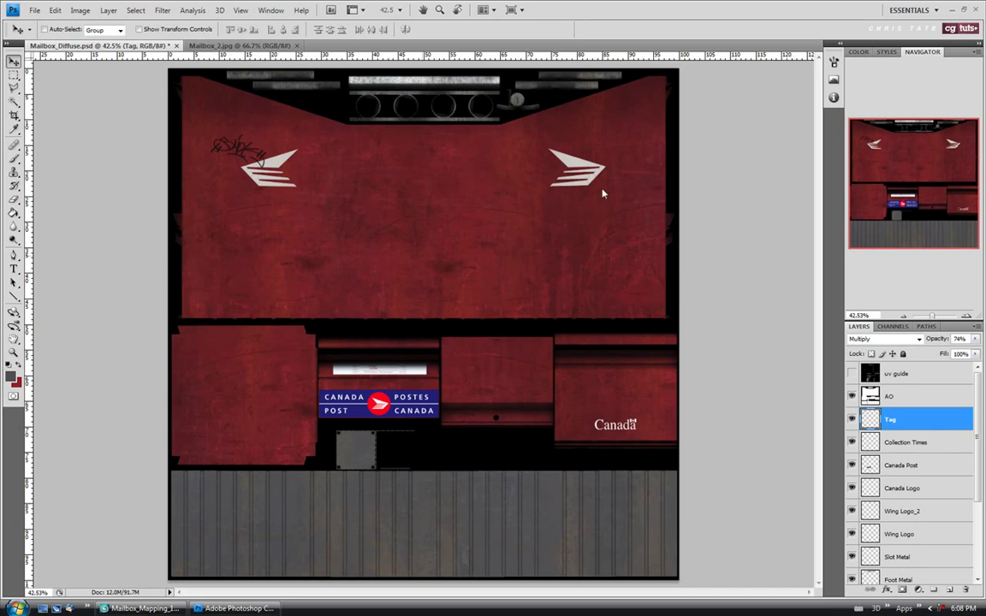
Start a file operation from the Mailbox_Diffuse document.
{"action": "left_click", "coordinate": [35, 9]}
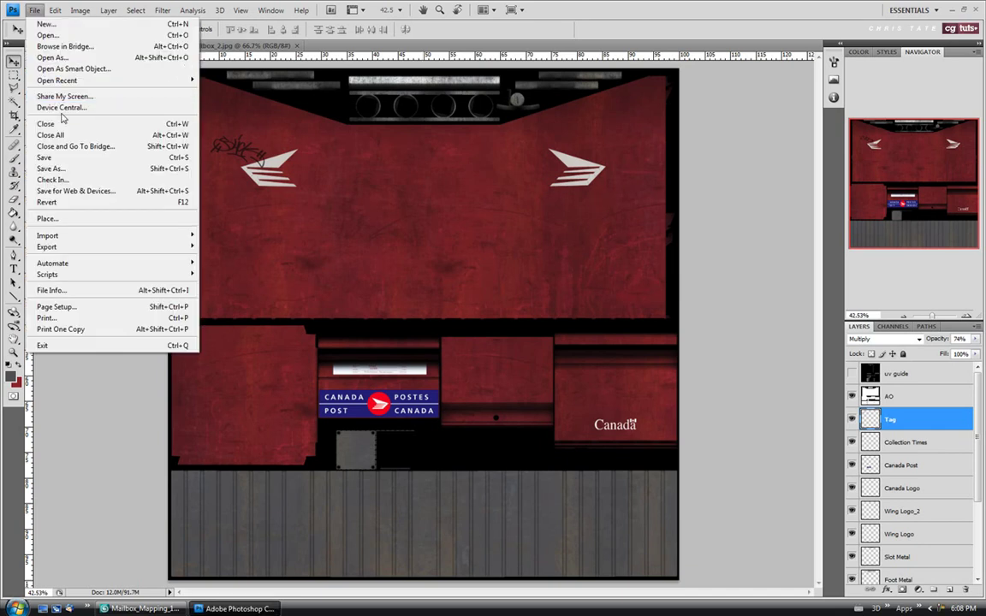
Open the Boot_Print image from the Texture_Source folder.
{"action": "left_click", "coordinate": [47, 32]}
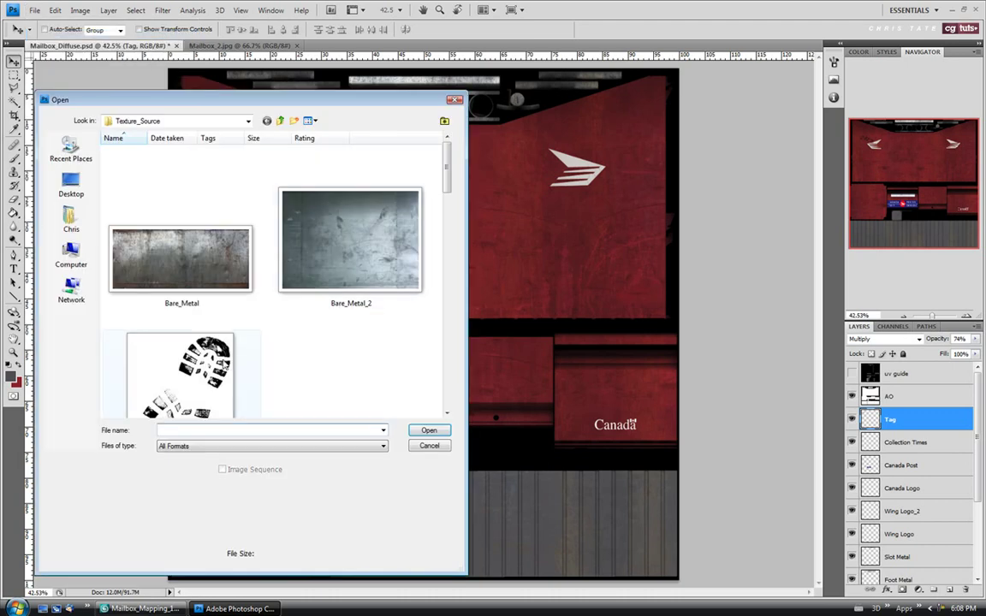
{"action": "left_click", "coordinate": [184, 372]}
{"action": "left_click_drag", "start_coordinate": [445, 165], "coordinate": [441, 187]}
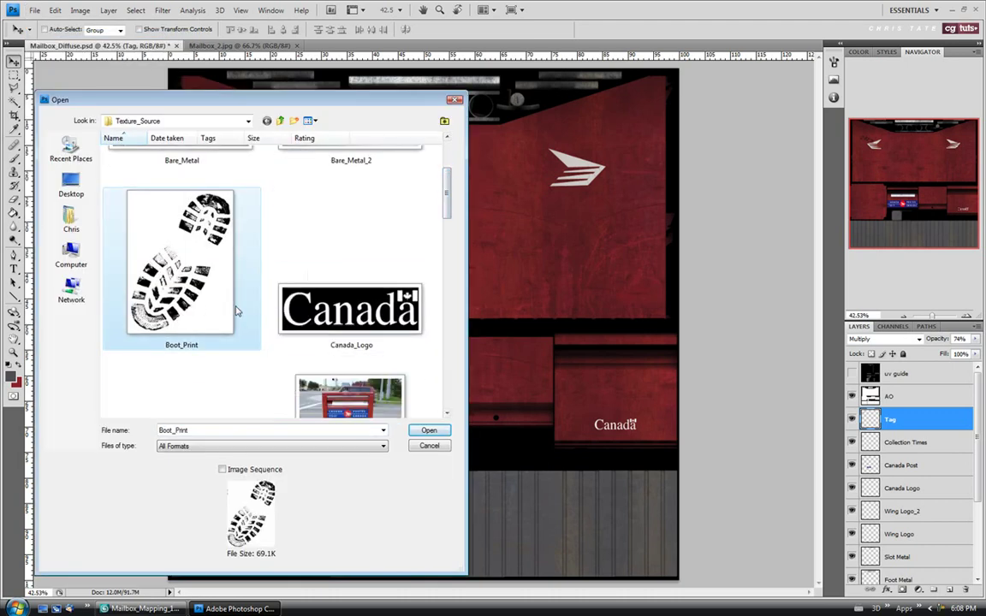
{"action": "left_click", "coordinate": [437, 430]}
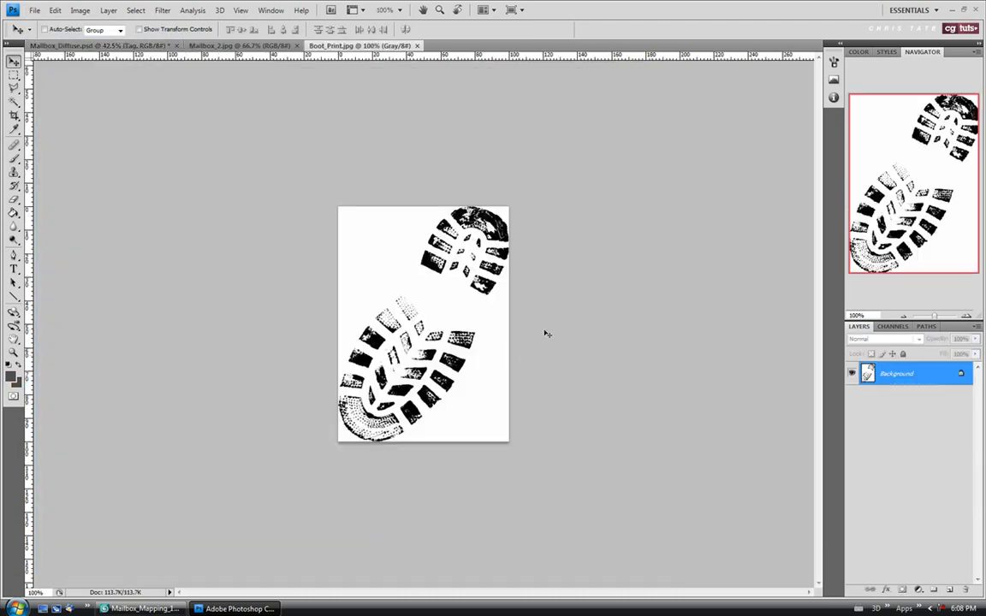
Copy the whole boot print image, close its file, and paste it onto the large red panel in Mailbox_Diffuse.psd.
{"action": "key", "text": "ctrl+a"}
{"action": "left_click", "coordinate": [417, 46]}
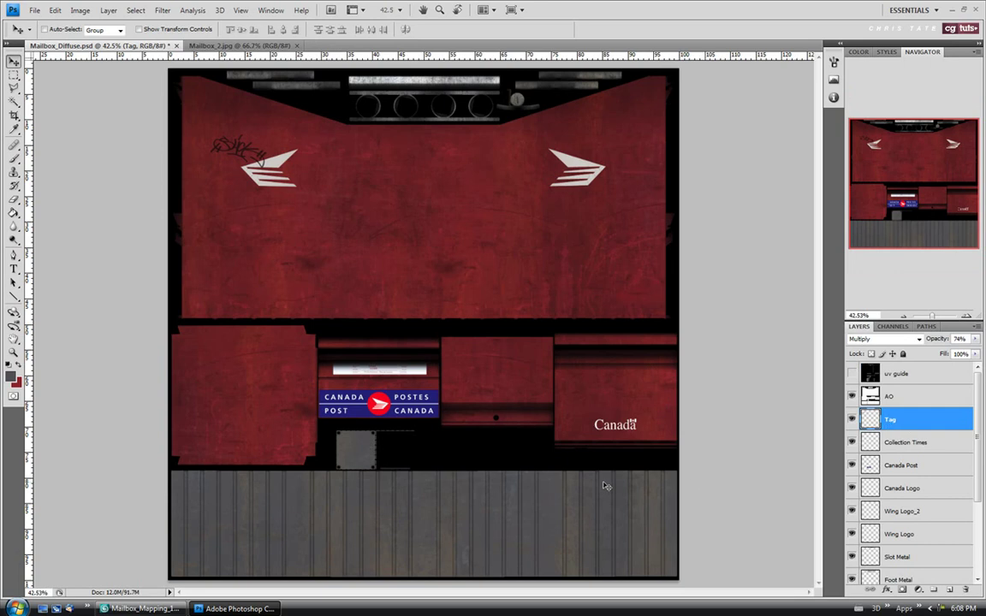
{"action": "key", "text": "ctrl+v"}
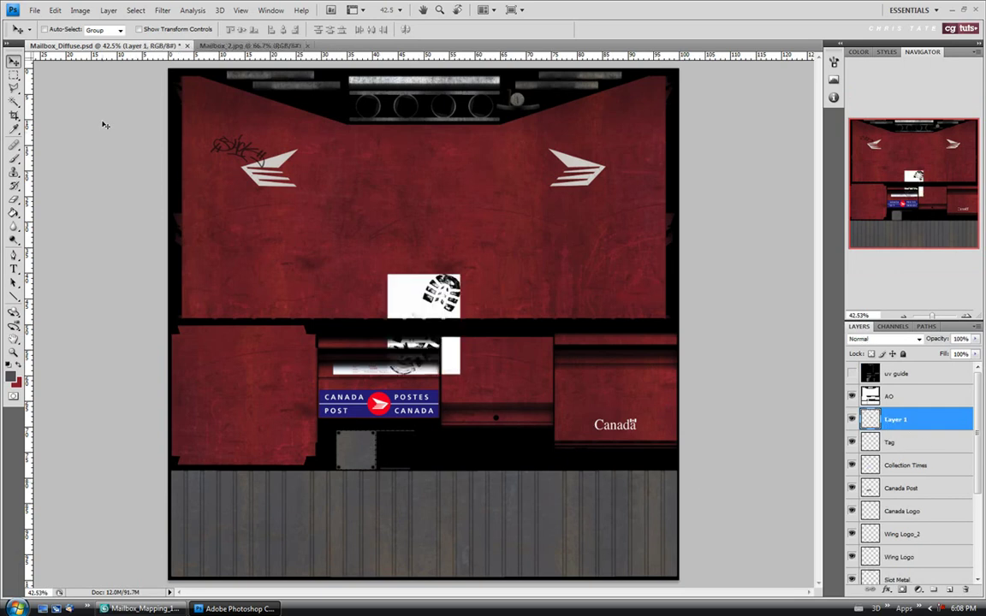
{"action": "left_click_drag", "start_coordinate": [414, 331], "coordinate": [456, 233]}
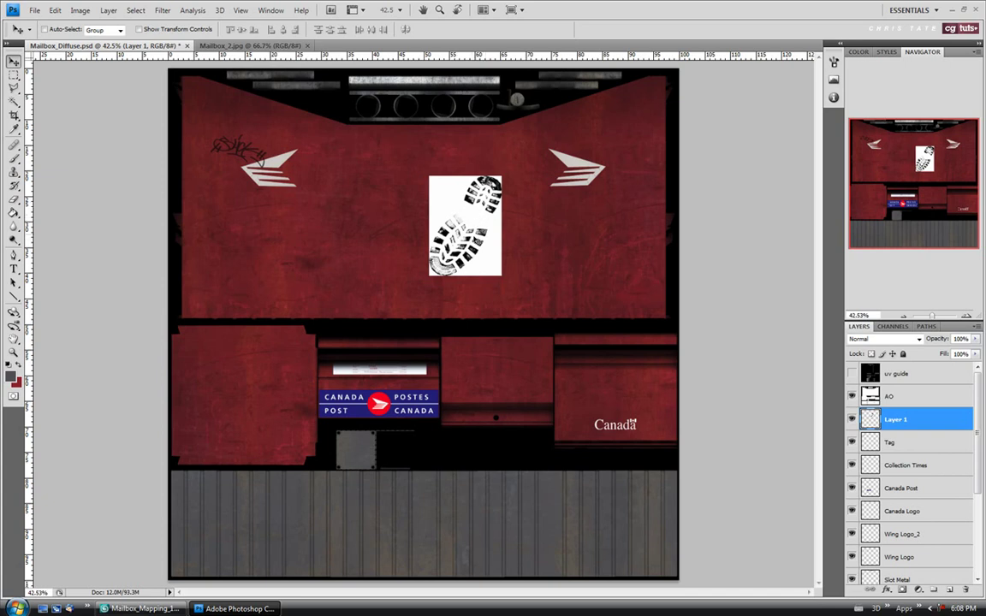
Transform the boot print: rotate it about 171.4°, scale it to about 56.3% and place it just below the right-hand wing logo.
{"action": "key", "text": "ctrl+t"}
{"action": "left_click_drag", "start_coordinate": [521, 306], "coordinate": [368, 222]}
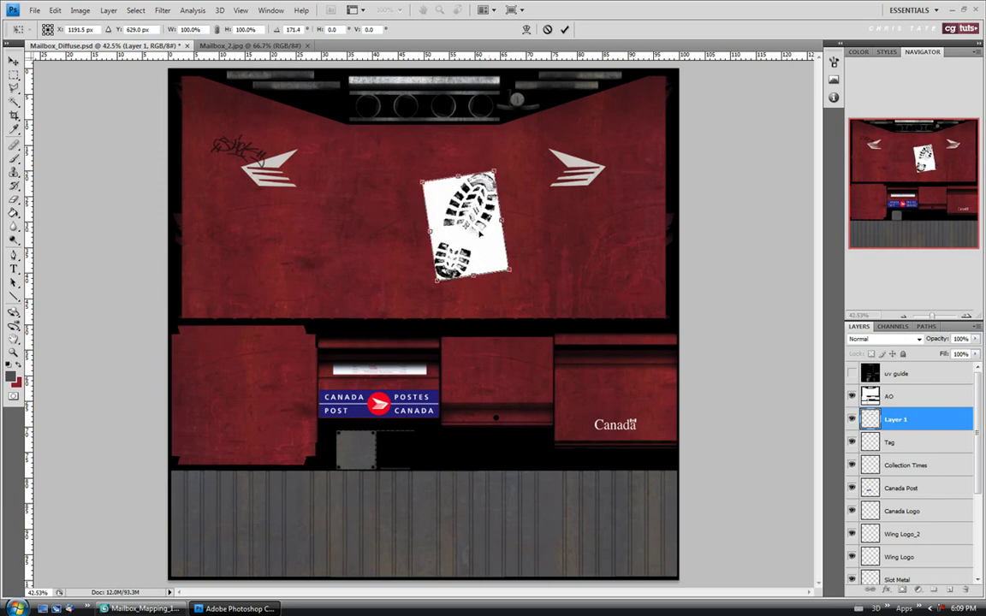
{"action": "left_click_drag", "start_coordinate": [480, 227], "coordinate": [620, 211]}
{"action": "left_click_drag", "start_coordinate": [645, 264], "coordinate": [611, 230]}
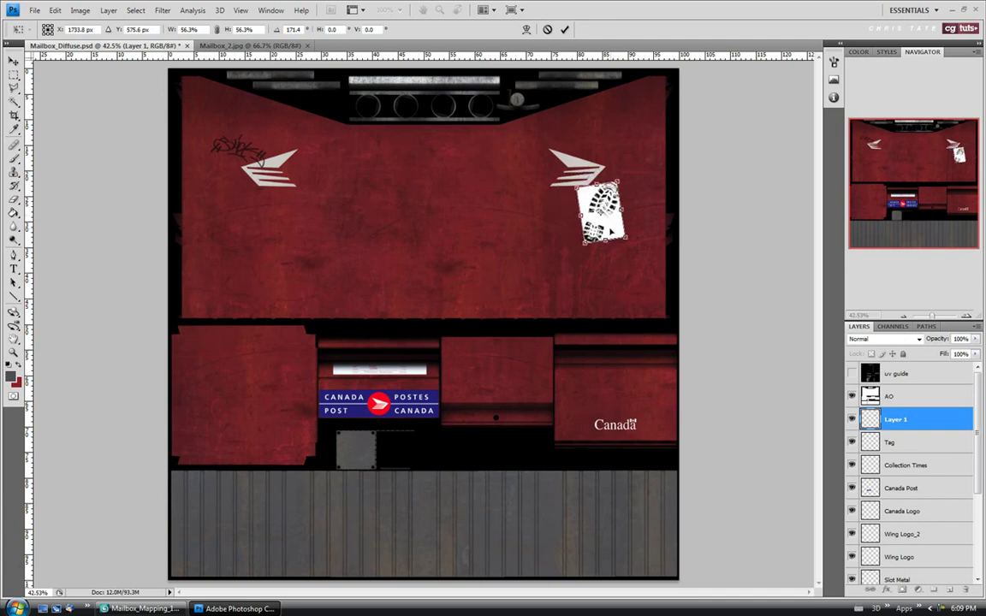
{"action": "key", "text": "Return"}
Show the uv guide layer and set the boot print layer's blend mode to Multiply.
{"action": "left_click", "coordinate": [853, 374]}
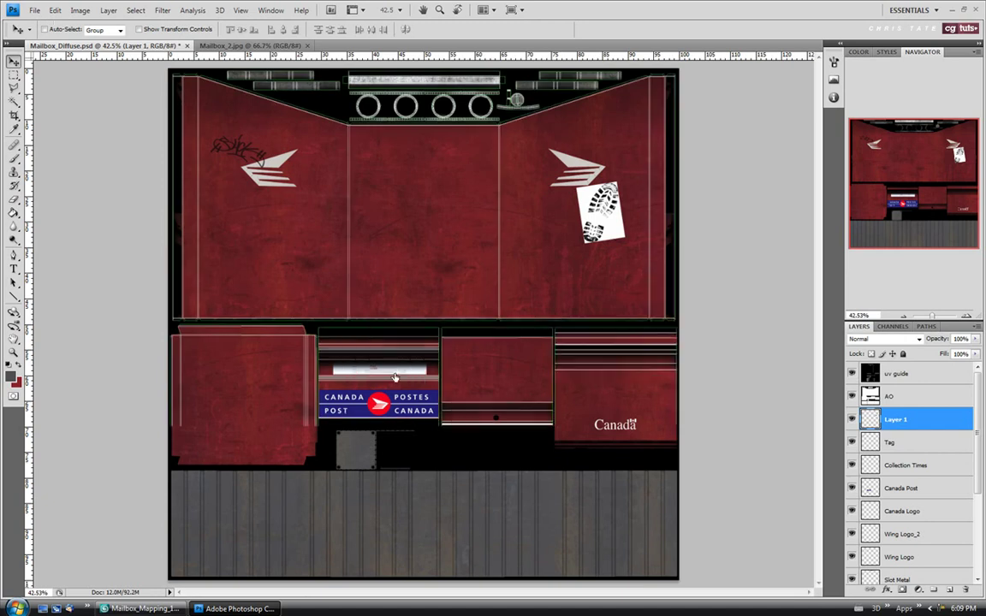
{"action": "left_click", "coordinate": [14, 352]}
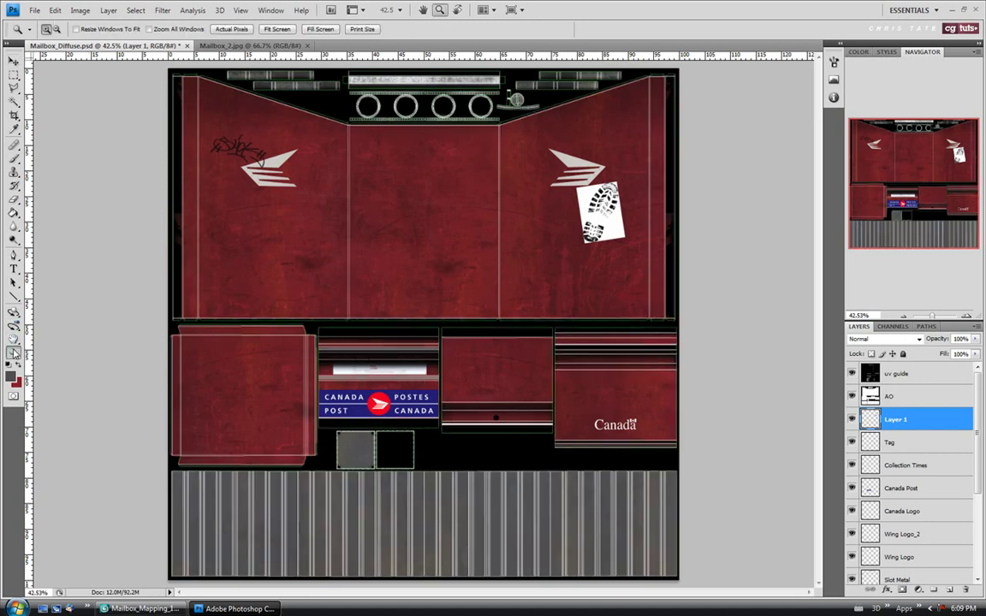
{"action": "left_click", "coordinate": [668, 202]}
{"action": "left_click", "coordinate": [669, 202]}
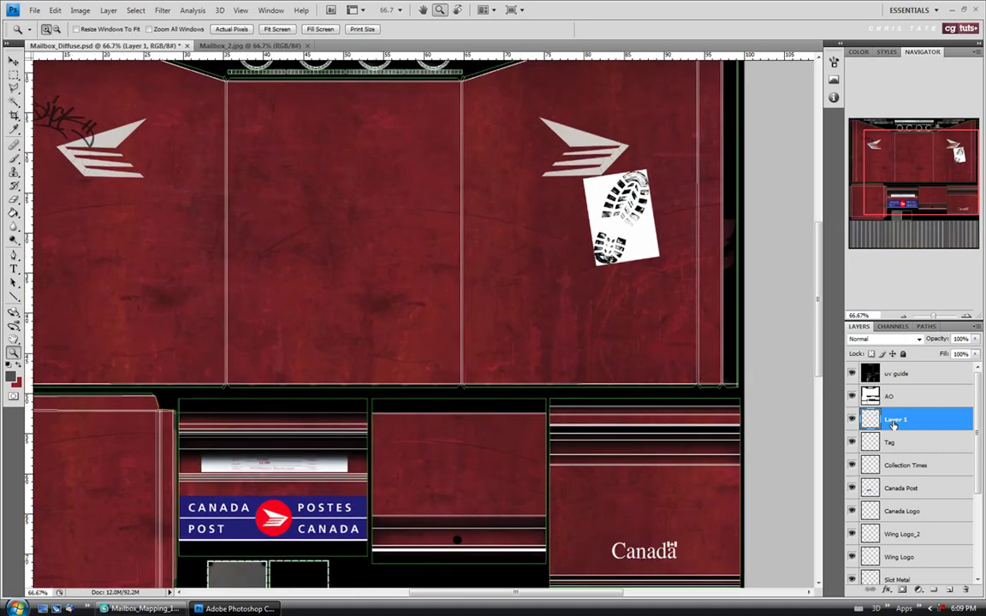
{"action": "left_click", "coordinate": [891, 339]}
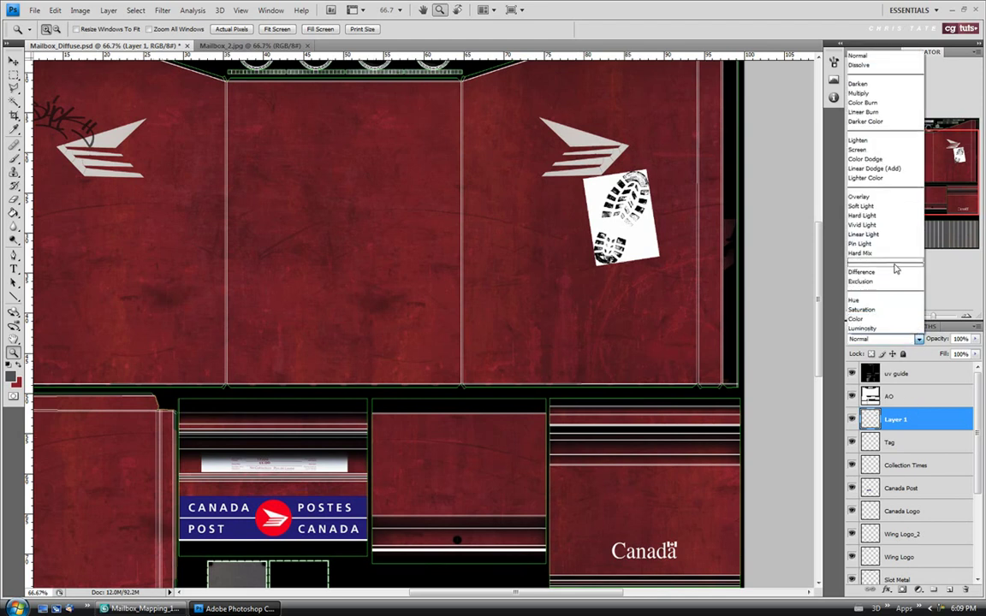
{"action": "left_click", "coordinate": [868, 93]}
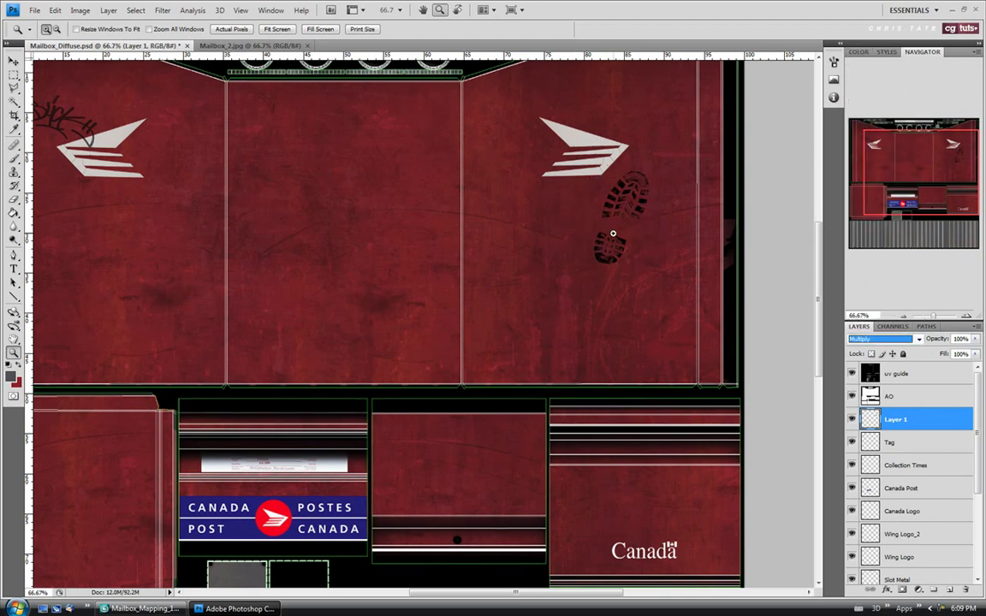
Lower the boot print layer's opacity to 50%.
{"action": "left_click", "coordinate": [649, 243]}
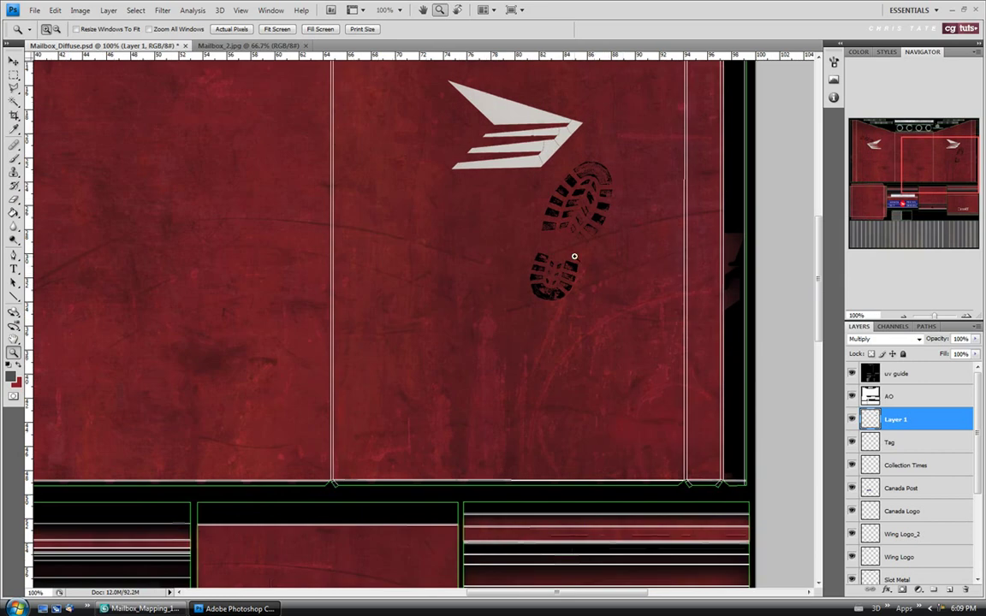
{"action": "left_click", "coordinate": [975, 339]}
{"action": "left_click_drag", "start_coordinate": [970, 354], "coordinate": [962, 356]}
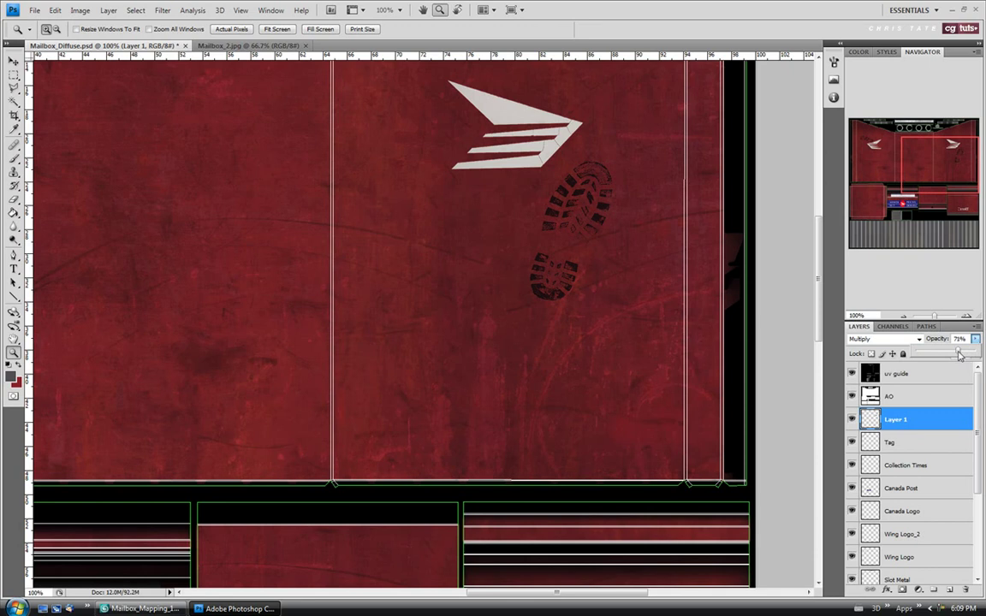
{"action": "left_click_drag", "start_coordinate": [955, 356], "coordinate": [949, 356]}
Erase the heel part of the boot print with the Eraser, using the speckled 59 px brush.
{"action": "left_click", "coordinate": [13, 198]}
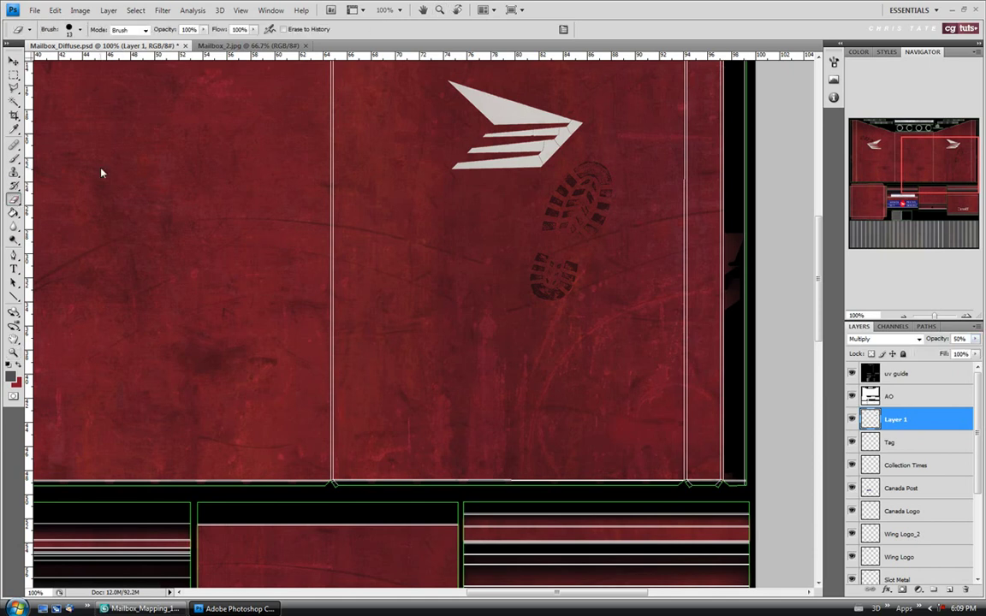
{"action": "left_click", "coordinate": [80, 29]}
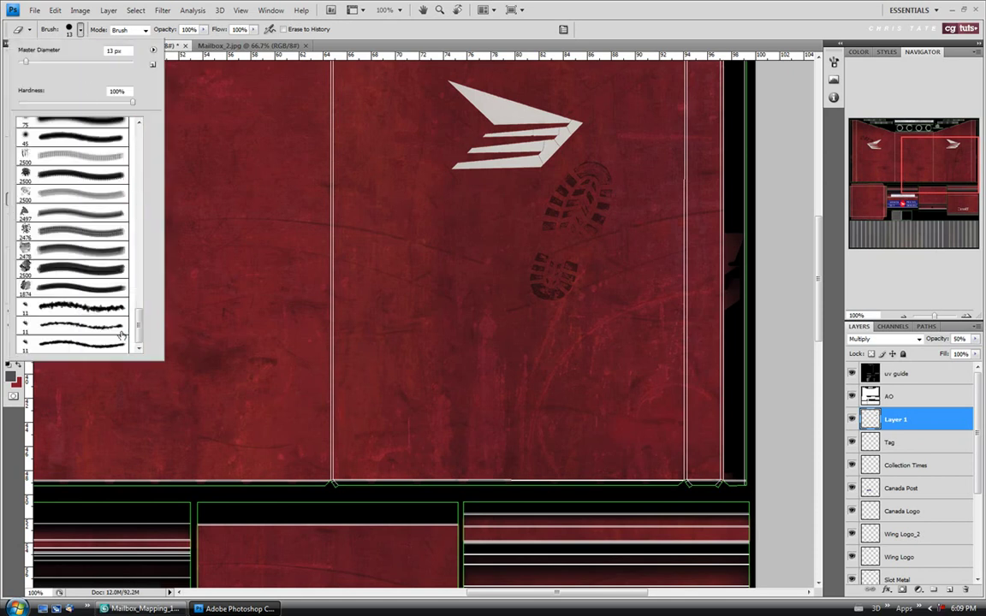
{"action": "mouse_move", "coordinate": [137, 315]}
{"action": "left_mouse_down"}
{"action": "mouse_move", "coordinate": [142, 189]}
{"action": "mouse_move", "coordinate": [141, 217]}
{"action": "left_mouse_up"}
{"action": "left_click", "coordinate": [24, 261]}
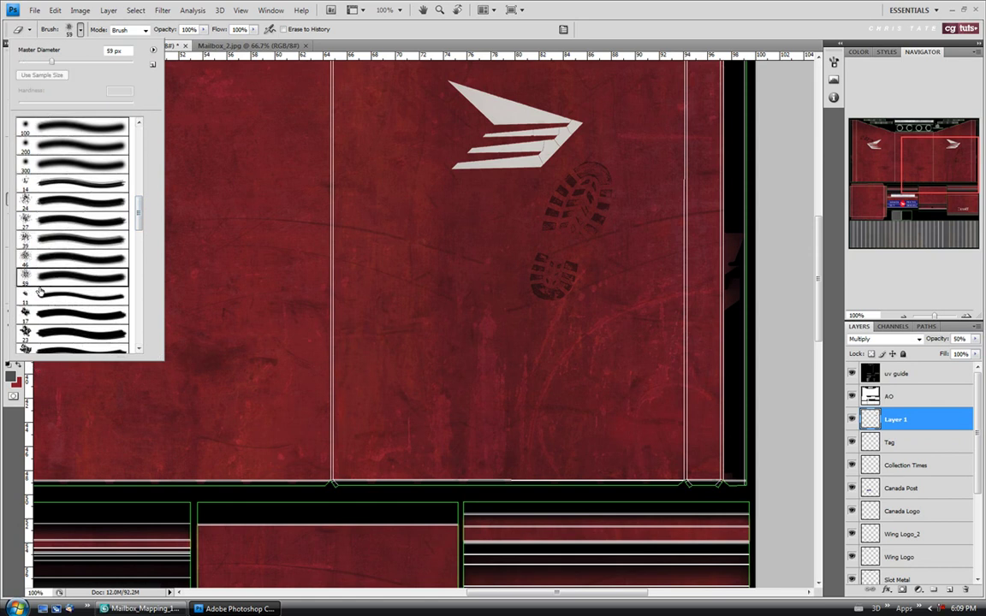
{"action": "left_click", "coordinate": [747, 17]}
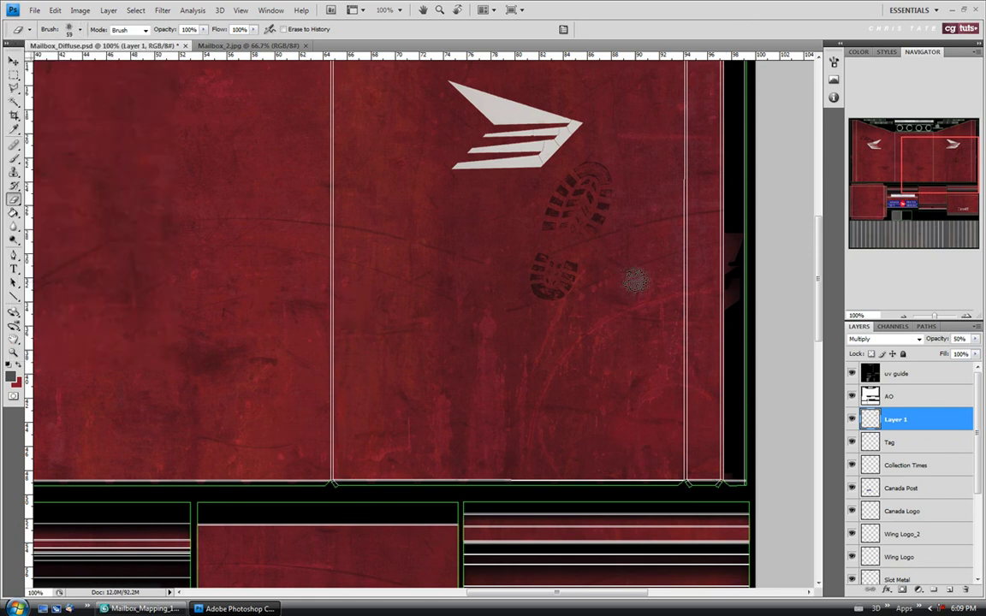
{"action": "mouse_move", "coordinate": [507, 284]}
{"action": "left_mouse_down"}
{"action": "mouse_move", "coordinate": [534, 315]}
{"action": "mouse_move", "coordinate": [562, 295]}
{"action": "mouse_move", "coordinate": [562, 311]}
{"action": "mouse_move", "coordinate": [579, 271]}
{"action": "mouse_move", "coordinate": [568, 279]}
{"action": "mouse_move", "coordinate": [579, 285]}
{"action": "mouse_move", "coordinate": [573, 272]}
{"action": "mouse_move", "coordinate": [552, 291]}
{"action": "mouse_move", "coordinate": [534, 269]}
{"action": "left_mouse_up"}
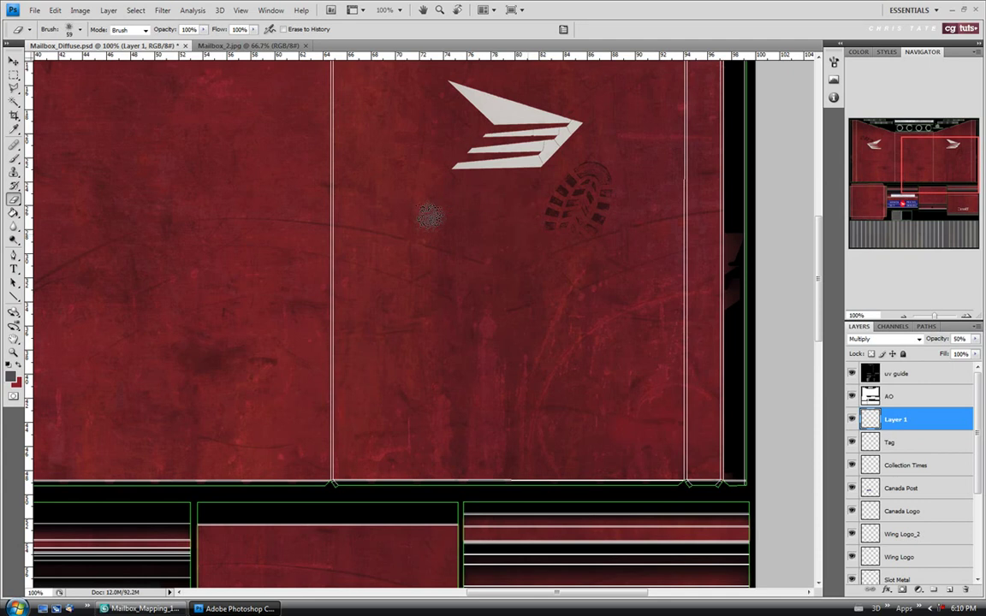
Set the Eraser's opacity to 41% and partly fade the remaining sole of the boot print.
{"action": "left_click", "coordinate": [204, 30]}
{"action": "left_click_drag", "start_coordinate": [174, 43], "coordinate": [167, 41]}
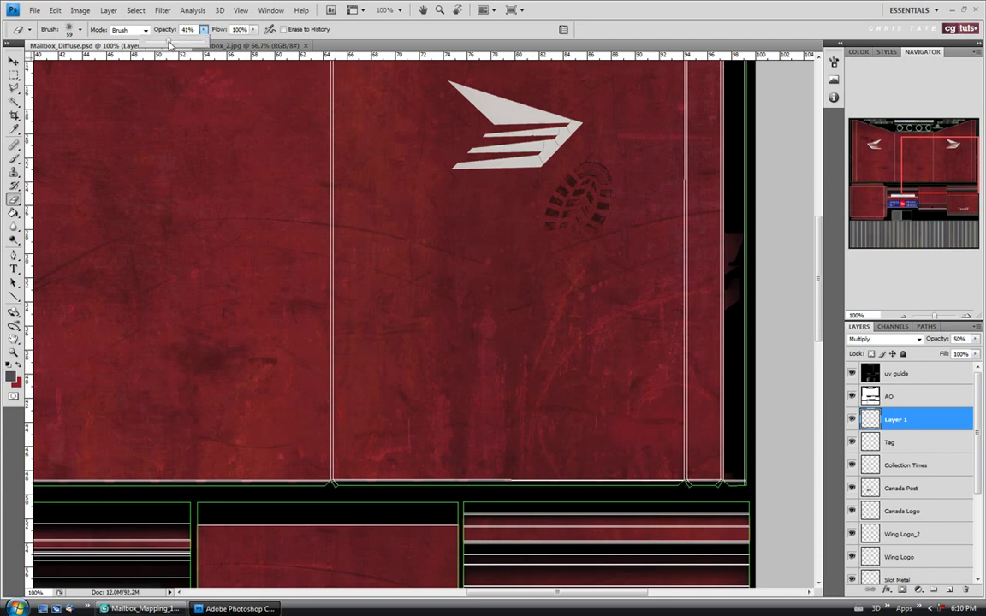
{"action": "left_click", "coordinate": [461, 234]}
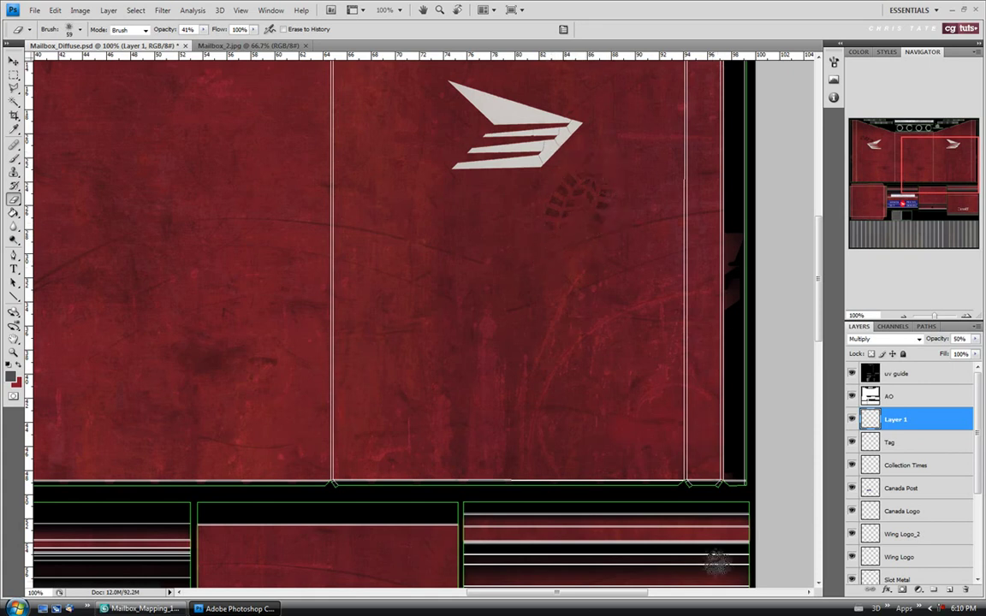
Rename the boot print layer as Boot Print.
{"action": "double_click", "coordinate": [906, 417]}
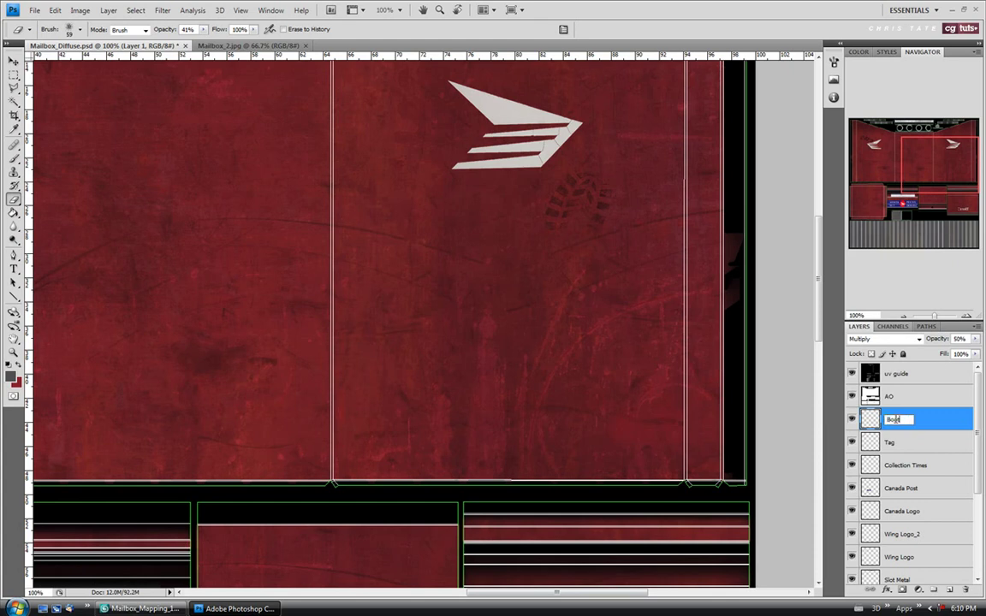
{"action": "type", "text": "Boot Print"}
{"action": "left_click", "coordinate": [905, 441]}
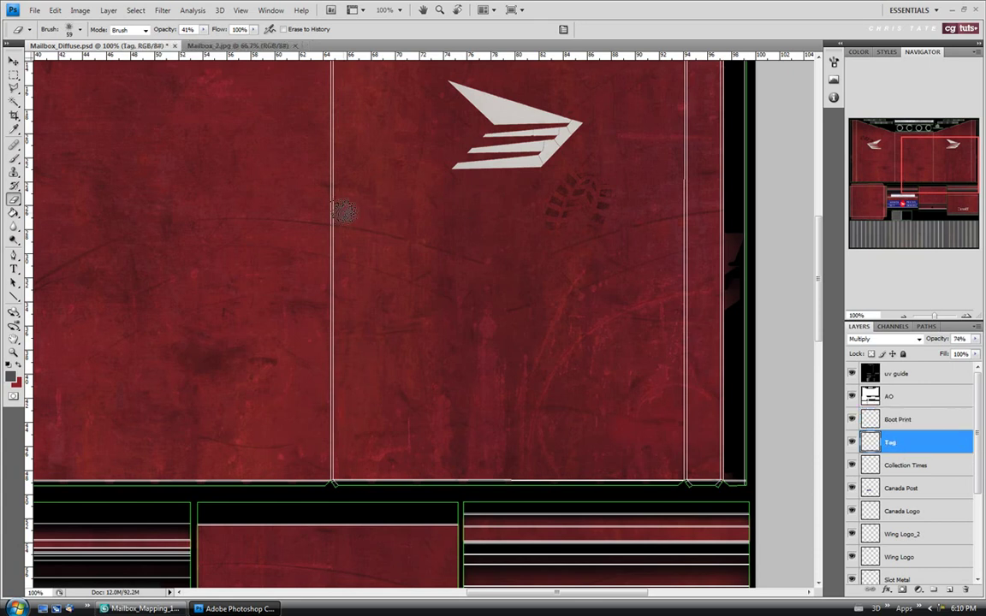
Hide the uv guide layer and save Mailbox_Diffuse.psd.
{"action": "left_click", "coordinate": [16, 352]}
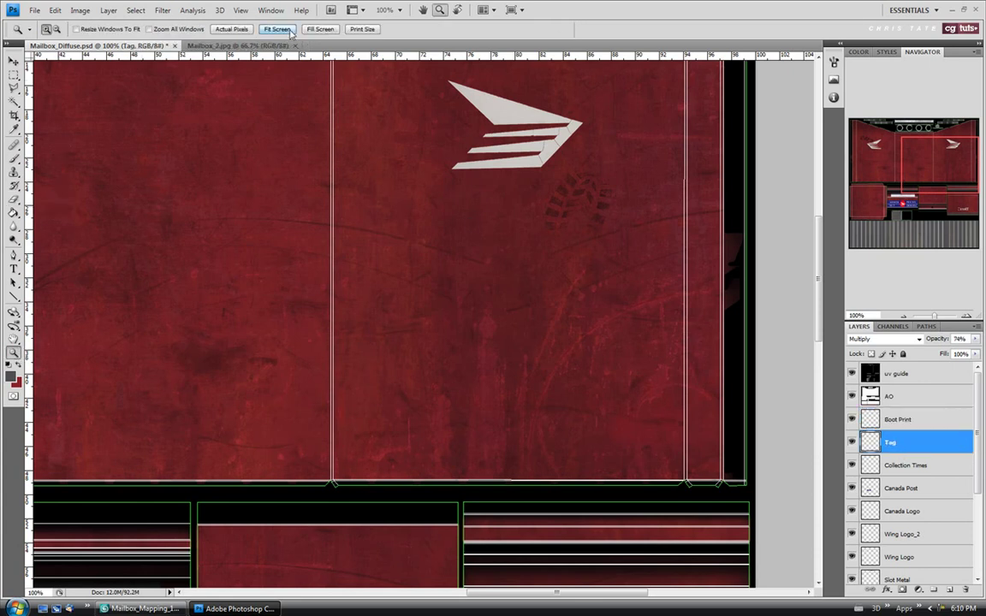
{"action": "left_click", "coordinate": [289, 30]}
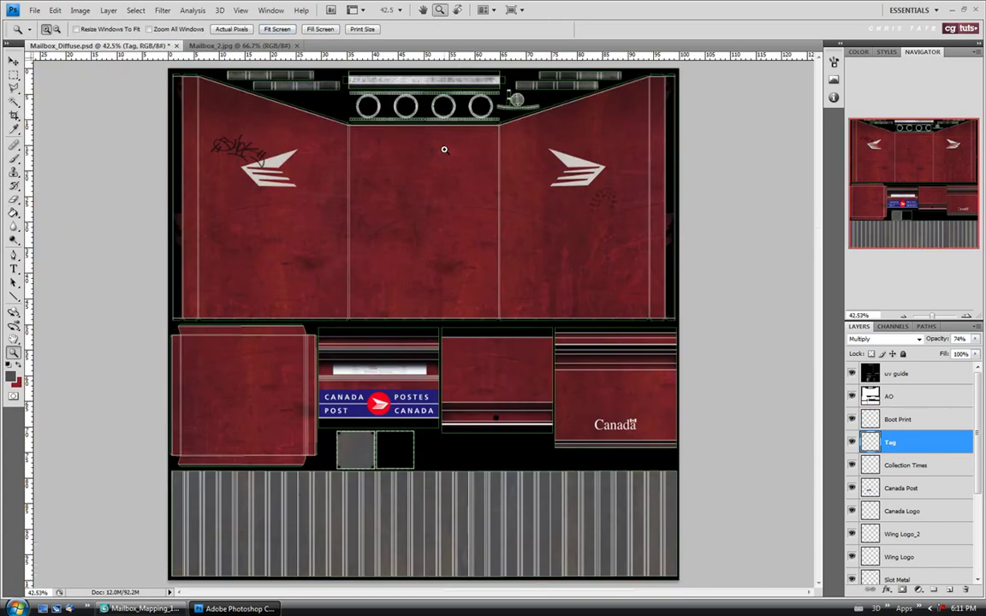
{"action": "left_click", "coordinate": [852, 373]}
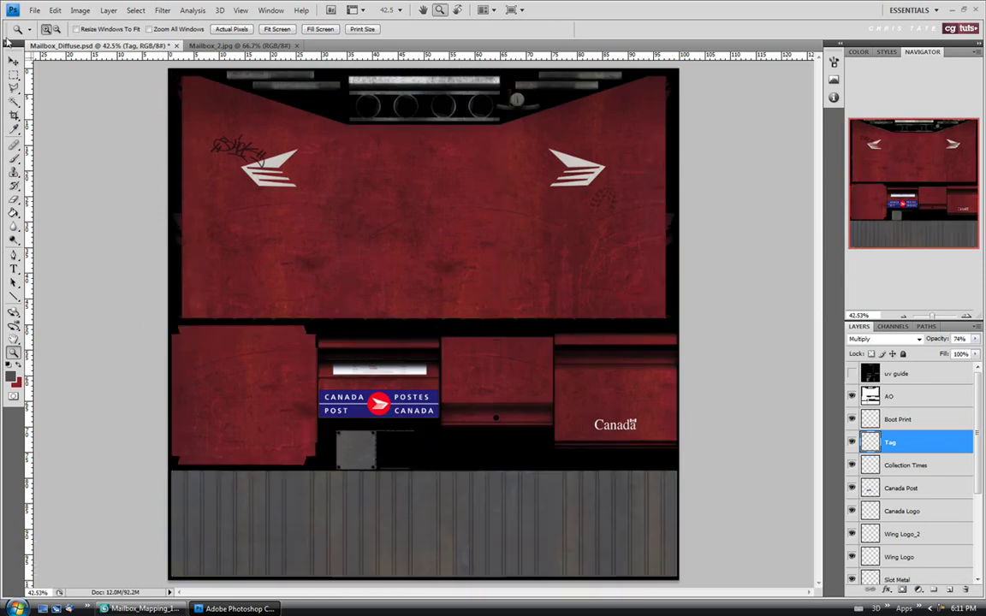
{"action": "left_click", "coordinate": [32, 9]}
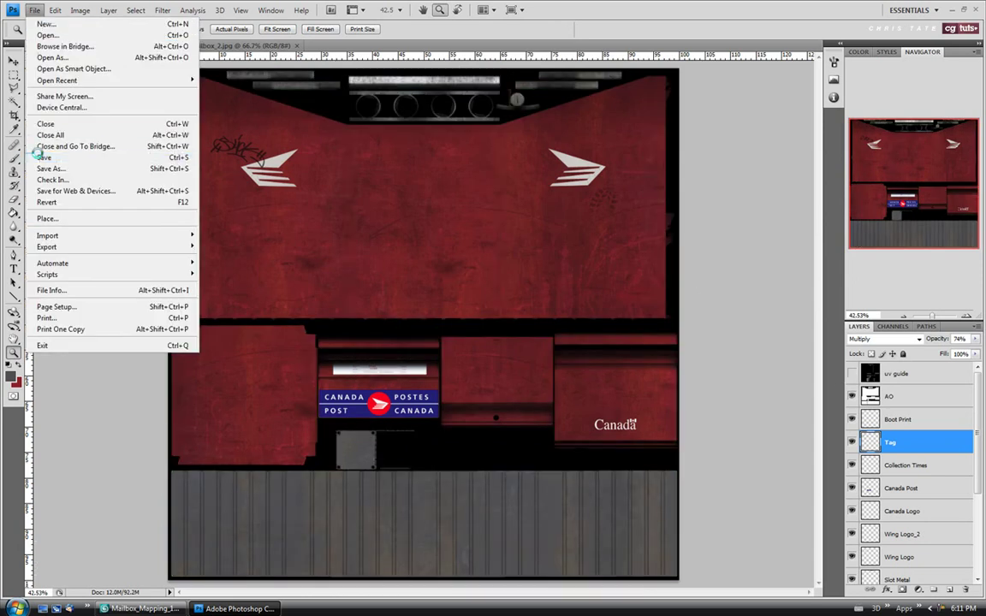
{"action": "left_click", "coordinate": [45, 157]}
Switch to 3ds Max and examine the updated texture on the mailbox model from several angles and distances.
{"action": "left_click", "coordinate": [142, 609]}
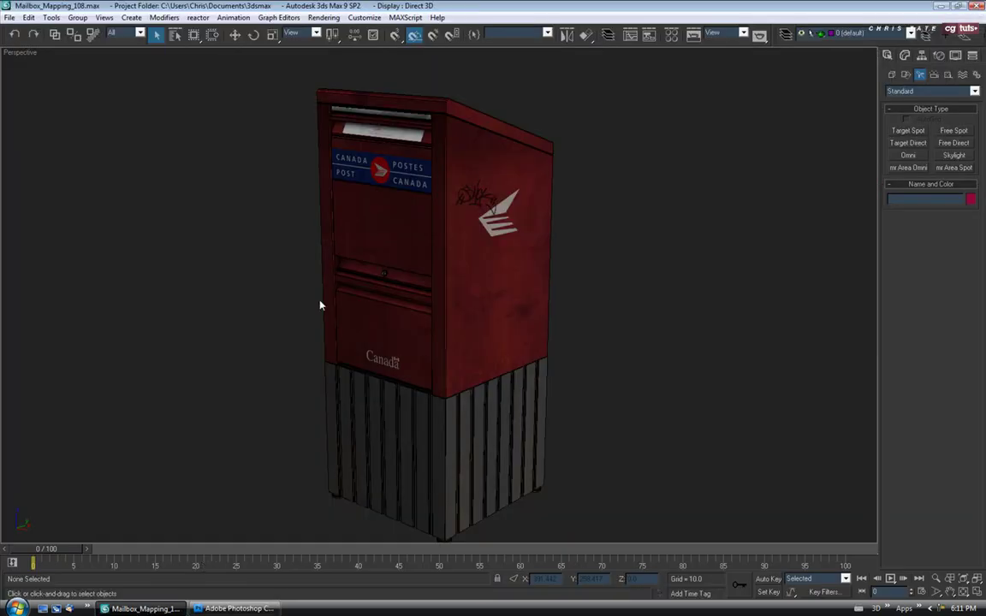
{"action": "scroll", "coordinate": [364, 298], "scroll_direction": "up", "scroll_amount": 5}
{"action": "scroll", "coordinate": [364, 299], "scroll_direction": "down", "scroll_amount": 5}
{"action": "left_click_drag", "start_coordinate": [365, 299], "coordinate": [344, 277]}
{"action": "scroll", "coordinate": [334, 276], "scroll_direction": "up", "scroll_amount": 5}
{"action": "left_click_drag", "start_coordinate": [374, 346], "coordinate": [428, 278]}
{"action": "scroll", "coordinate": [348, 354], "scroll_direction": "down", "scroll_amount": 5}
{"action": "left_click_drag", "start_coordinate": [410, 348], "coordinate": [495, 306]}
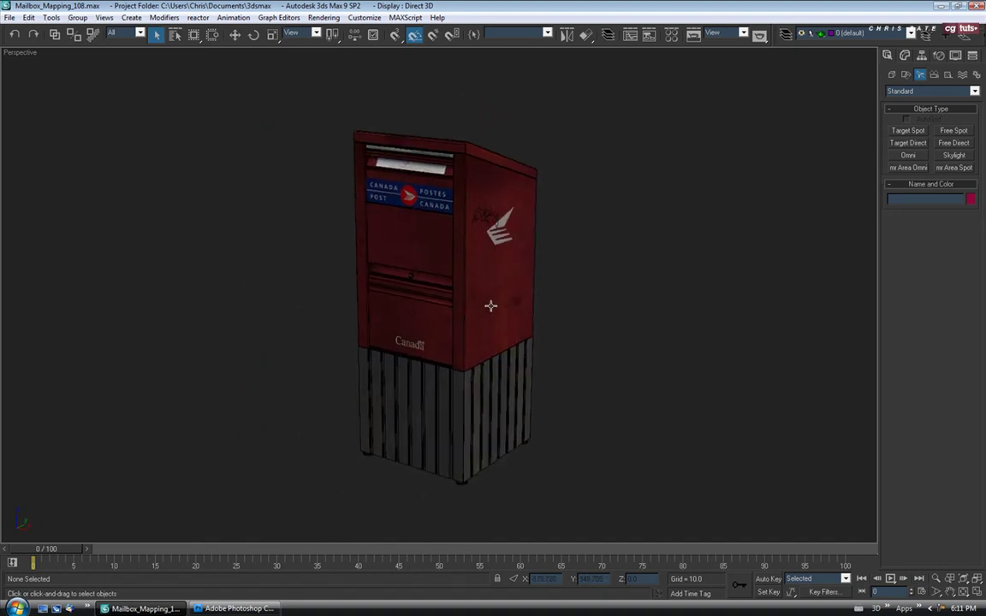
{"action": "left_click_drag", "start_coordinate": [528, 160], "coordinate": [429, 271]}
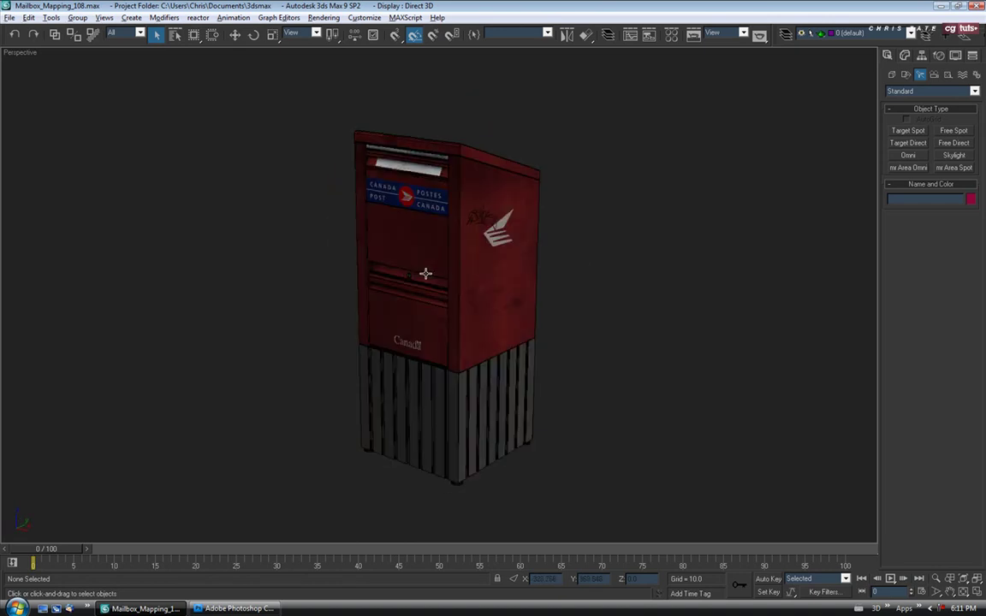
Switch back to Photoshop and open the Scratches.jpg texture image.
{"action": "left_click", "coordinate": [232, 608]}
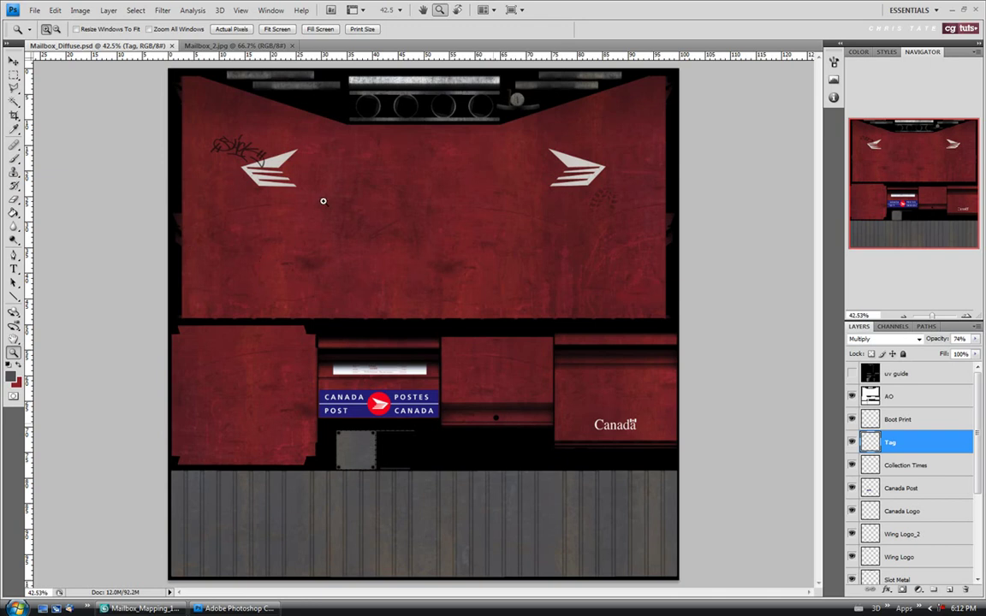
{"action": "left_click", "coordinate": [35, 10]}
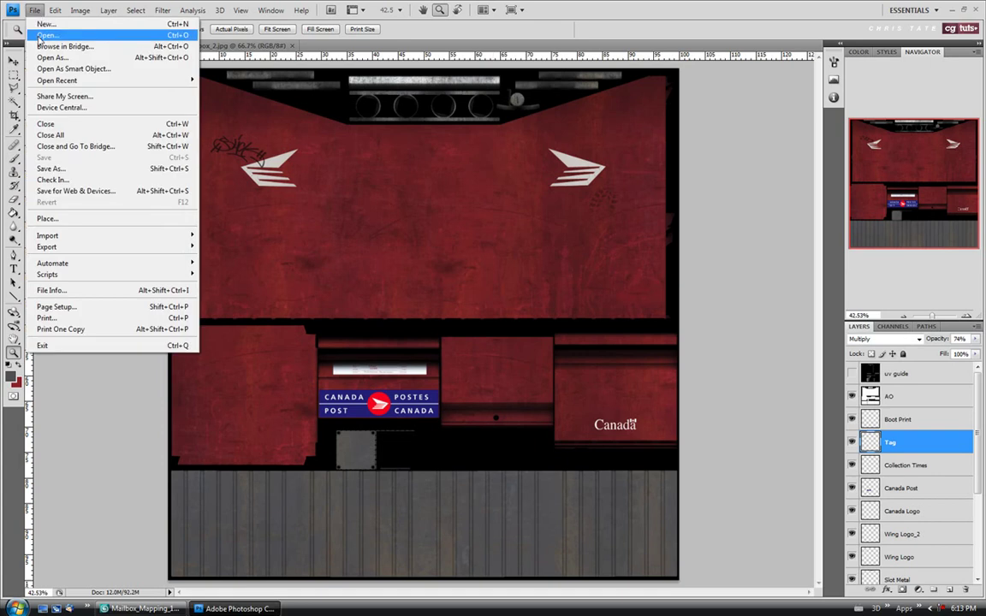
{"action": "left_click", "coordinate": [40, 39]}
{"action": "left_click_drag", "start_coordinate": [447, 171], "coordinate": [448, 353]}
{"action": "left_click", "coordinate": [343, 307]}
{"action": "left_click", "coordinate": [430, 430]}
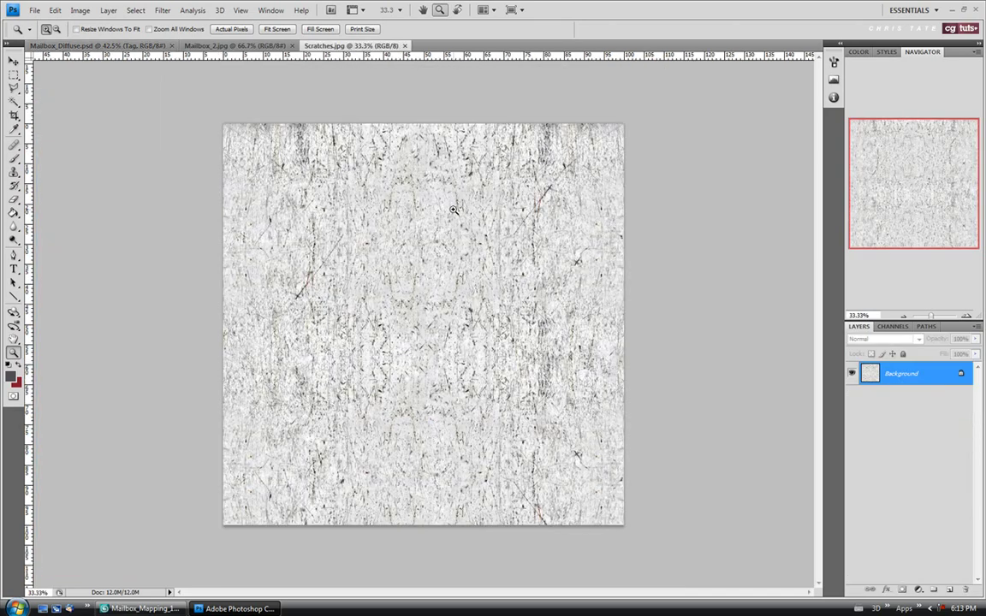
Copy the entire Scratches.jpg image, close it, and paste it above the Boot Print layer in Mailbox_Diffuse.psd.
{"action": "key", "text": "ctrl+a"}
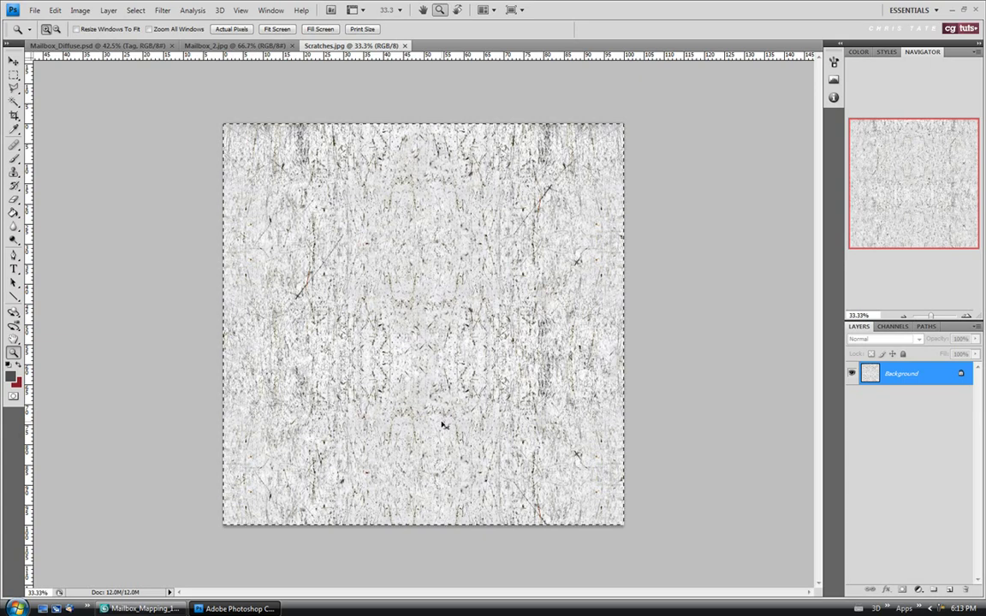
{"action": "left_click", "coordinate": [405, 45]}
{"action": "left_click_drag", "start_coordinate": [983, 442], "coordinate": [982, 479]}
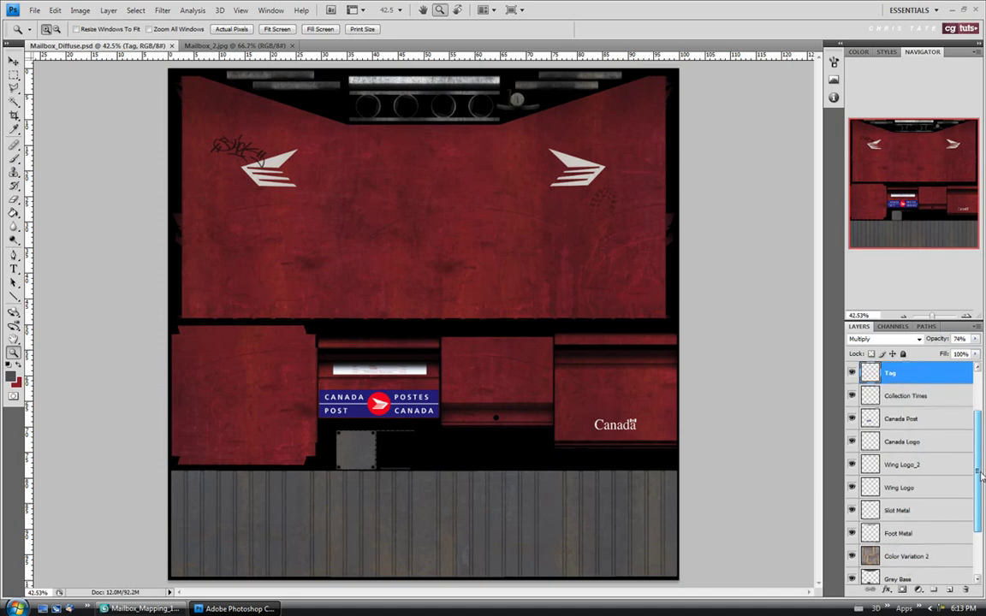
{"action": "scroll", "coordinate": [882, 398], "scroll_direction": "up", "scroll_amount": 3}
{"action": "left_click", "coordinate": [903, 418]}
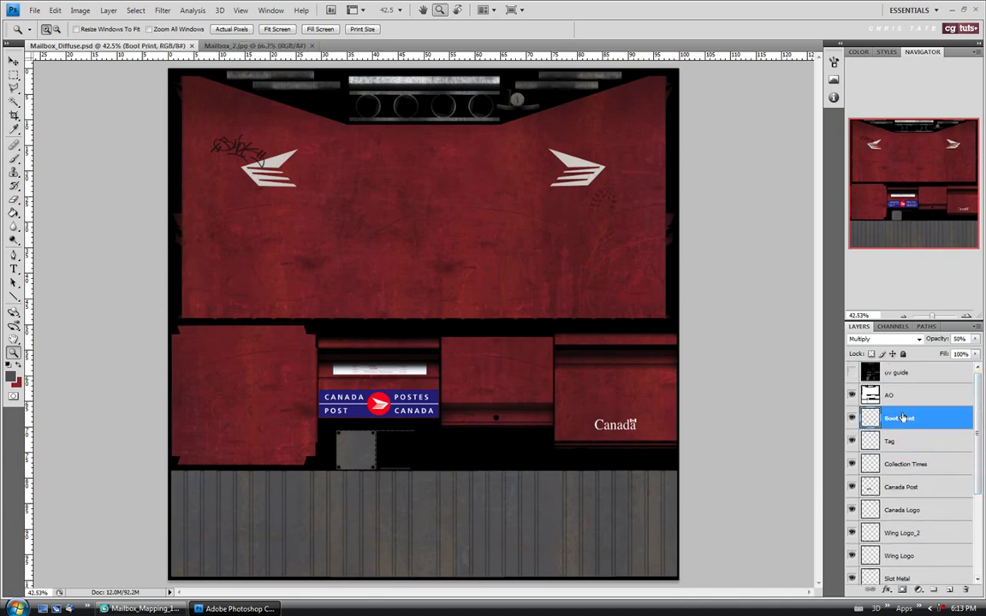
{"action": "key", "text": "ctrl+v"}
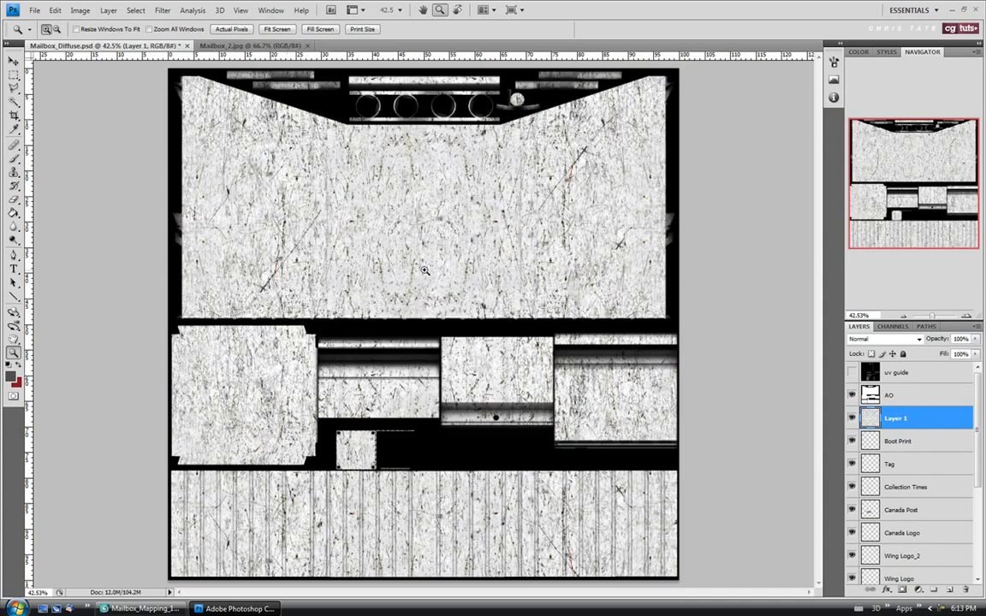
{"action": "key", "text": "ctrl+t"}
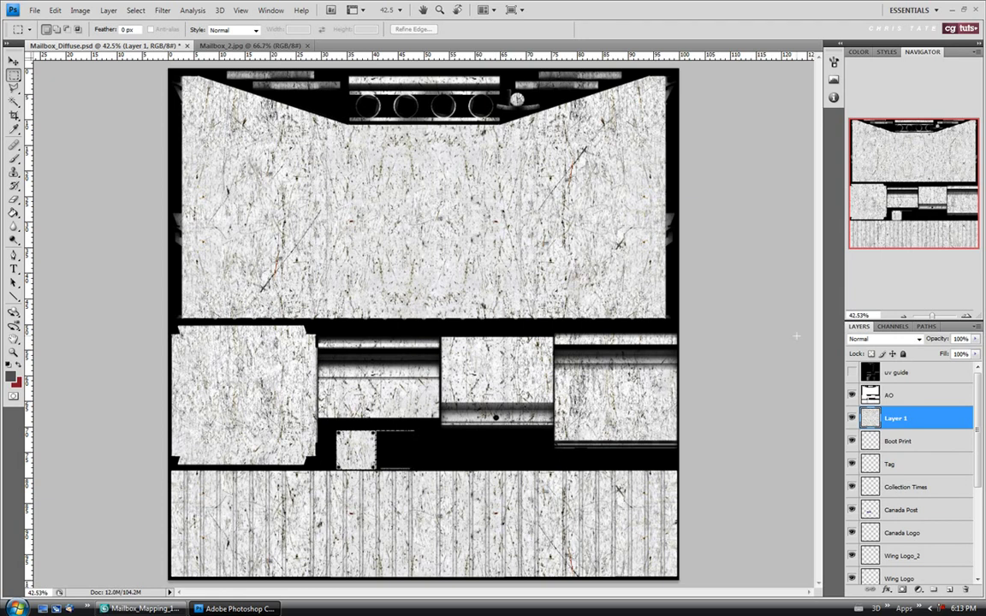
Set the pasted scratches layer to Multiply at 30% opacity and compare the texture with the layer hidden and shown.
{"action": "left_click", "coordinate": [886, 339]}
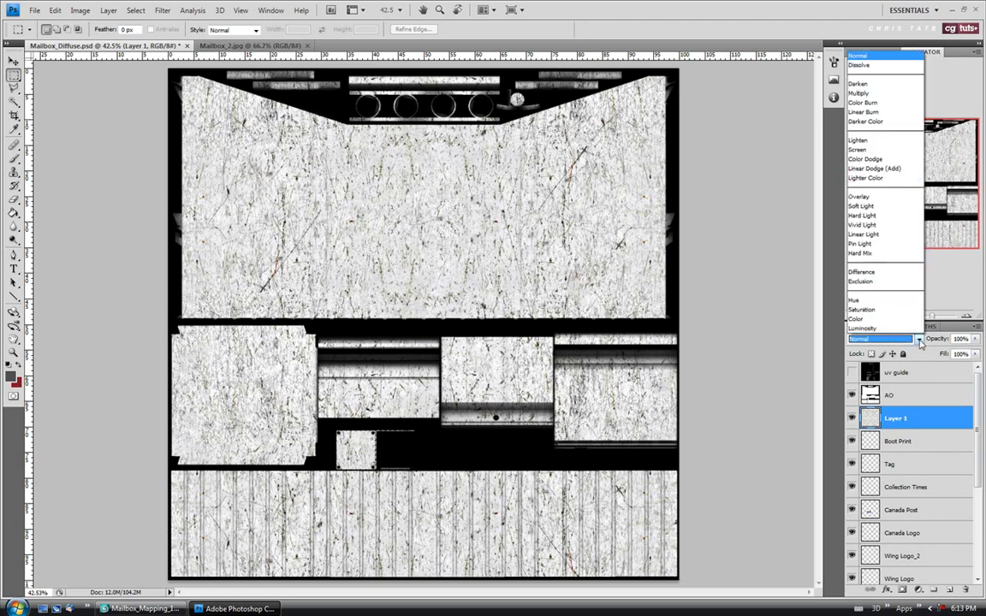
{"action": "left_click", "coordinate": [876, 96]}
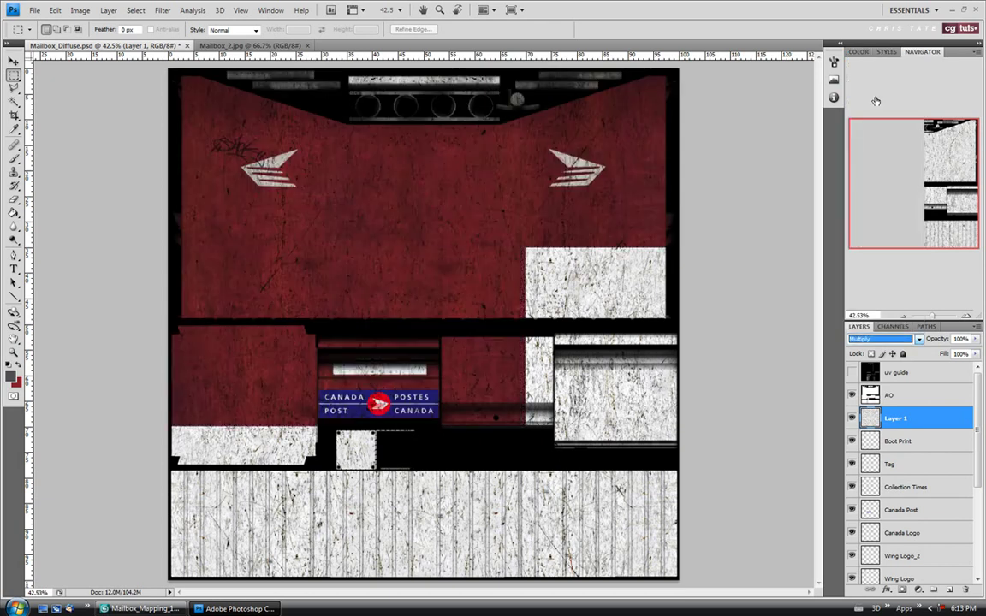
{"action": "left_click", "coordinate": [975, 340]}
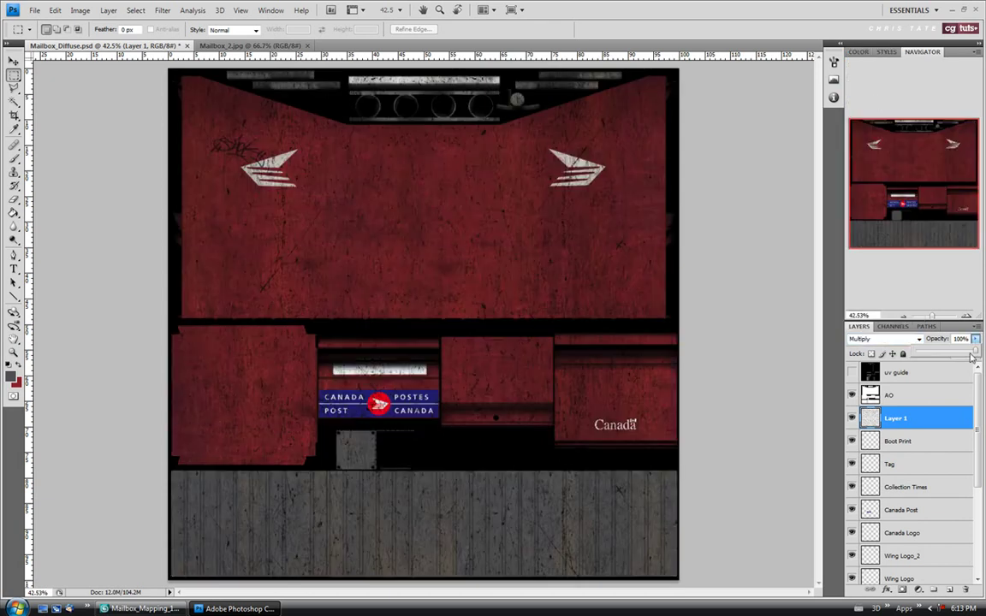
{"action": "left_click_drag", "start_coordinate": [975, 356], "coordinate": [938, 355]}
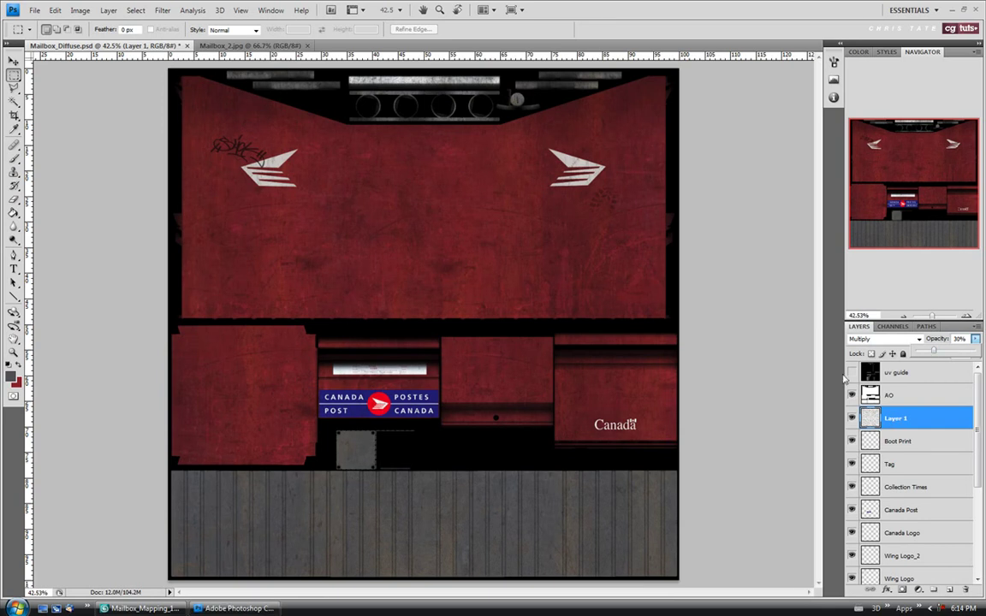
{"action": "left_click", "coordinate": [884, 426]}
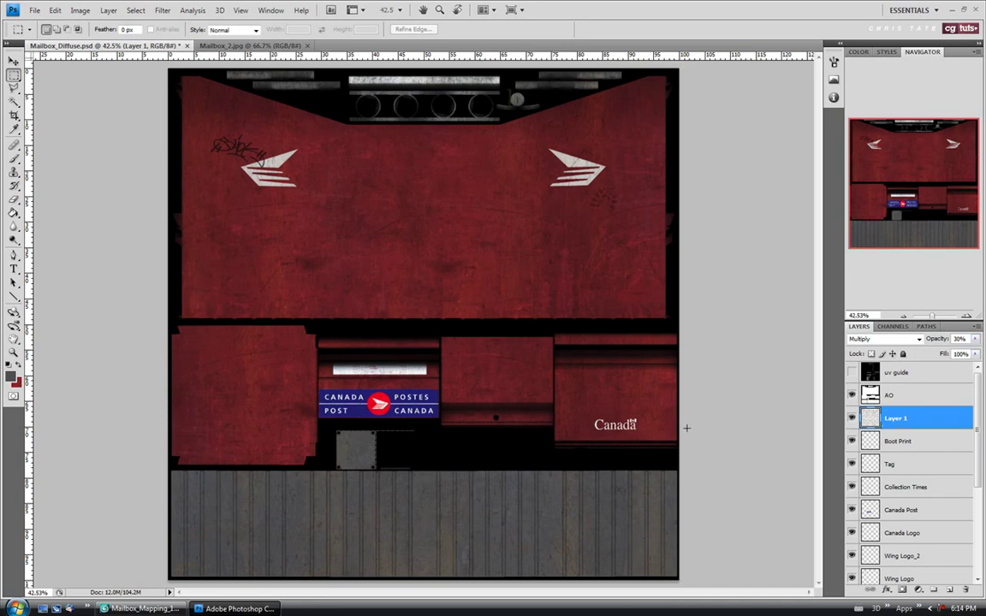
{"action": "left_click", "coordinate": [850, 418]}
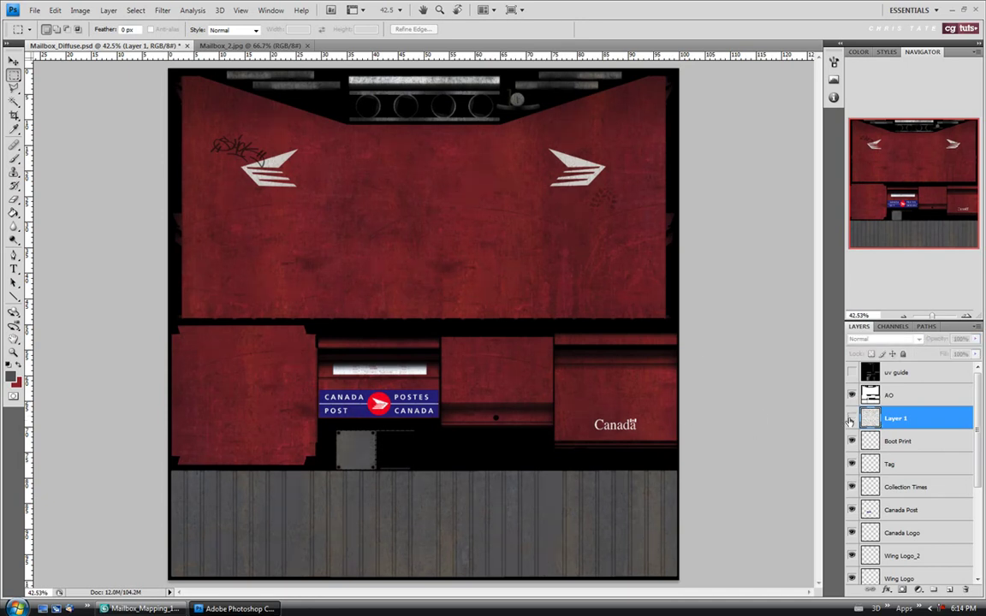
{"action": "left_click", "coordinate": [851, 419]}
{"action": "left_click", "coordinate": [851, 418]}
{"action": "left_click", "coordinate": [852, 419]}
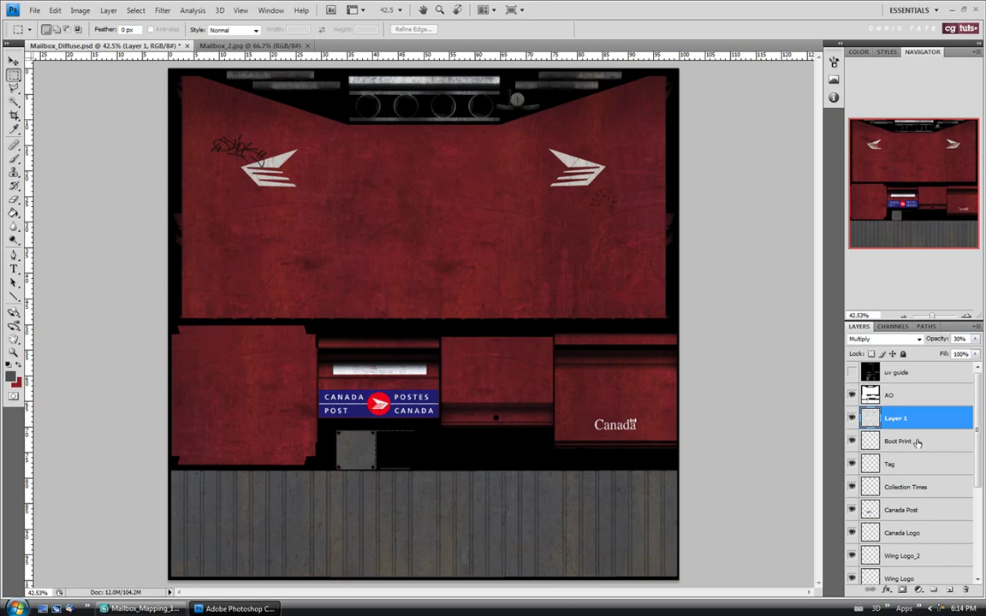
Rename the scratches layer as Paint Dings and save Mailbox_Diffuse.psd.
{"action": "double_click", "coordinate": [895, 419]}
{"action": "type", "text": "Paint Dings"}
{"action": "left_click", "coordinate": [909, 442]}
{"action": "left_click", "coordinate": [898, 419]}
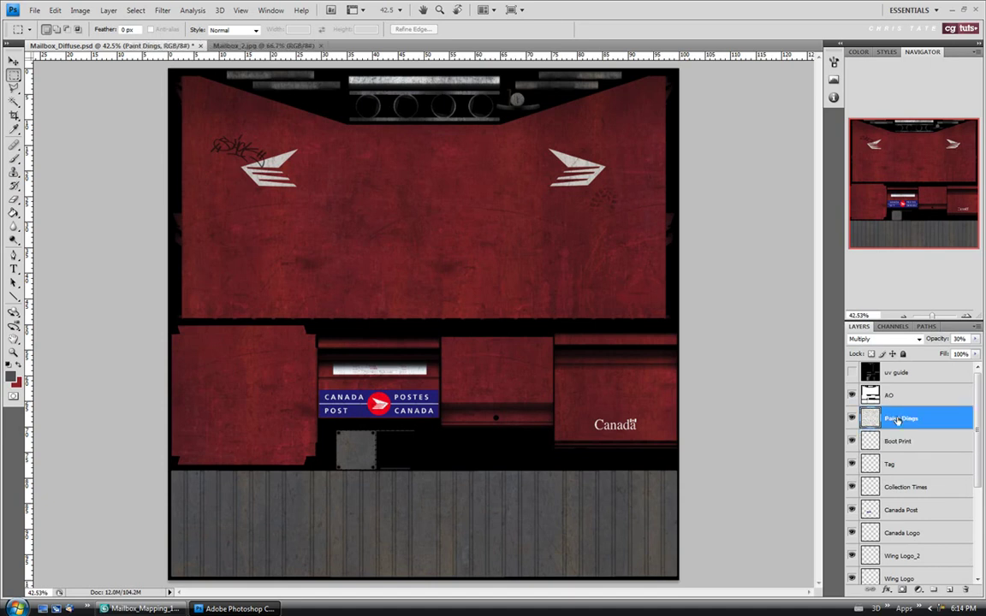
{"action": "left_click", "coordinate": [34, 9]}
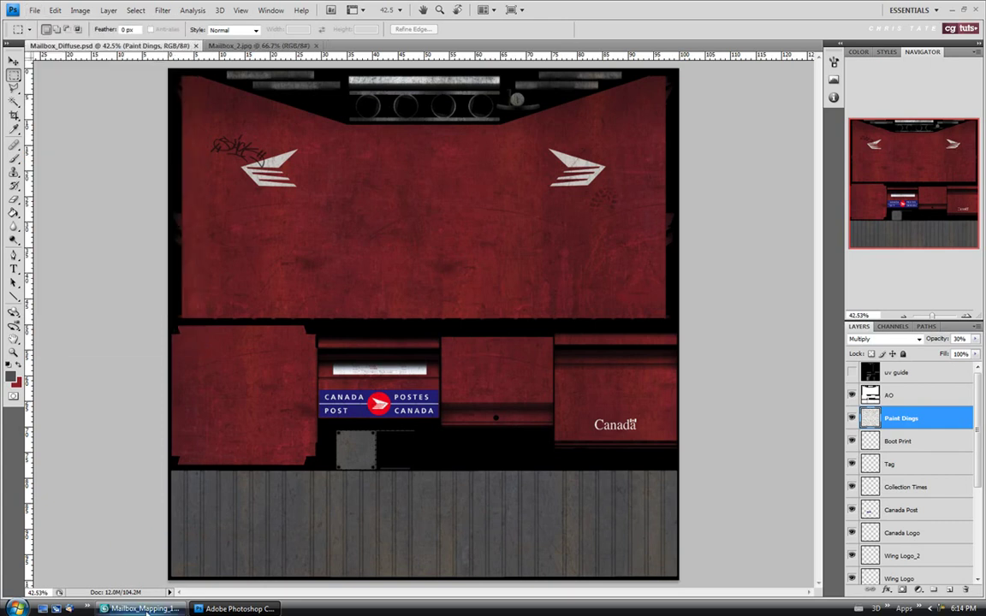
{"action": "key", "text": "ctrl+s"}
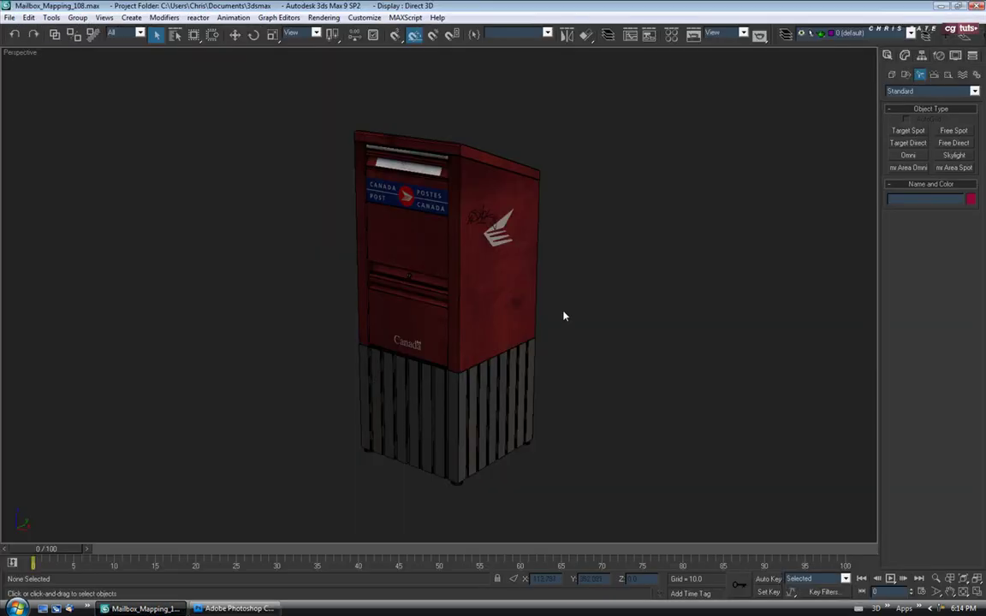
Switch to 3ds Max and examine the paint dings on the front and side of the mailbox model.
{"action": "left_click_drag", "start_coordinate": [436, 328], "coordinate": [517, 253]}
{"action": "scroll", "coordinate": [484, 356], "scroll_direction": "up", "scroll_amount": 6}
{"action": "left_click_drag", "start_coordinate": [536, 437], "coordinate": [506, 388]}
{"action": "scroll", "coordinate": [504, 419], "scroll_direction": "down", "scroll_amount": 4}
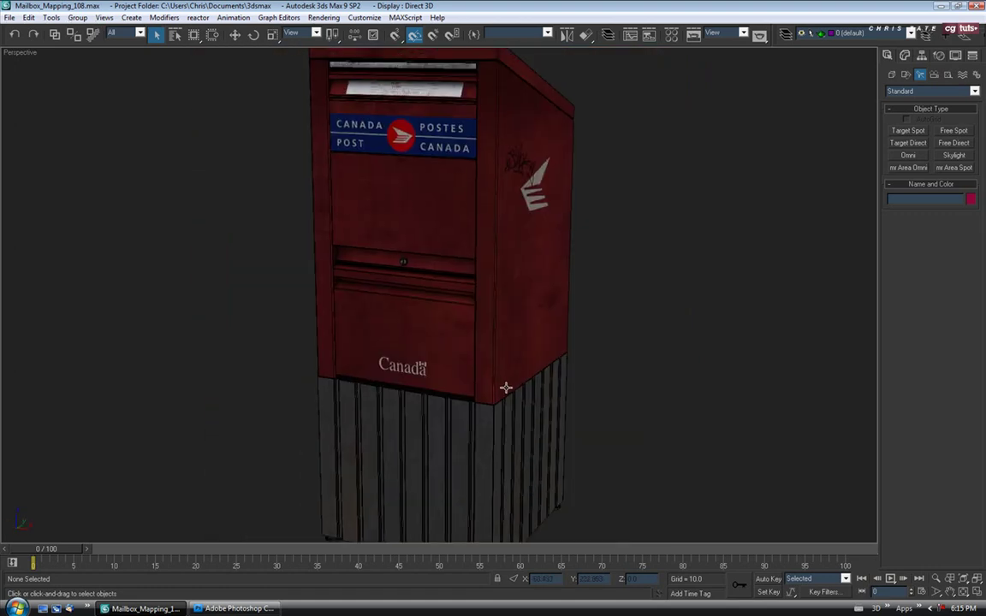
Switch back to Photoshop and open the Grunge_1 image from the Texture_Source folder.
{"action": "key", "text": "alt+Tab"}
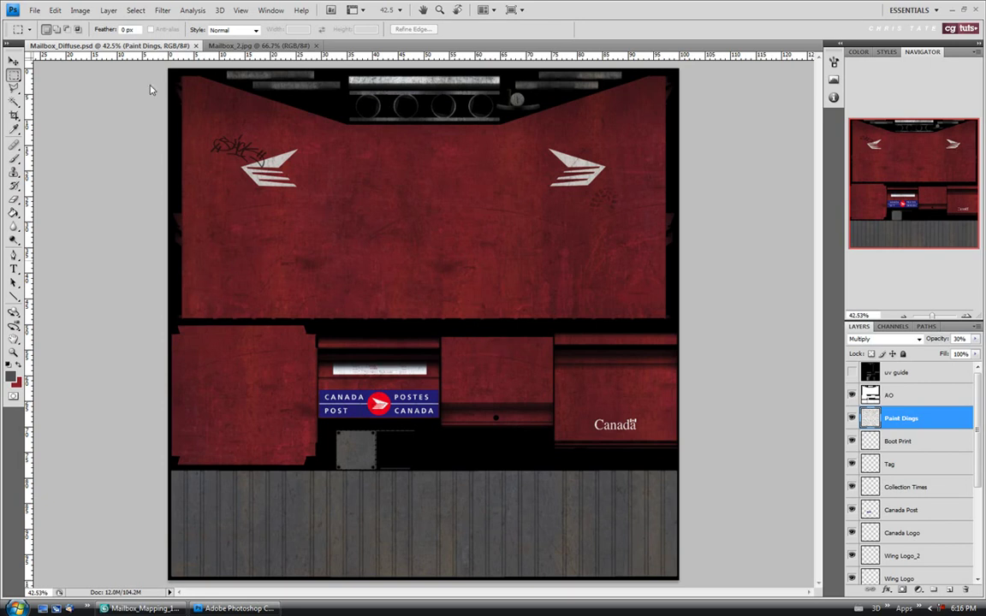
{"action": "left_click", "coordinate": [32, 11]}
{"action": "left_click", "coordinate": [39, 36]}
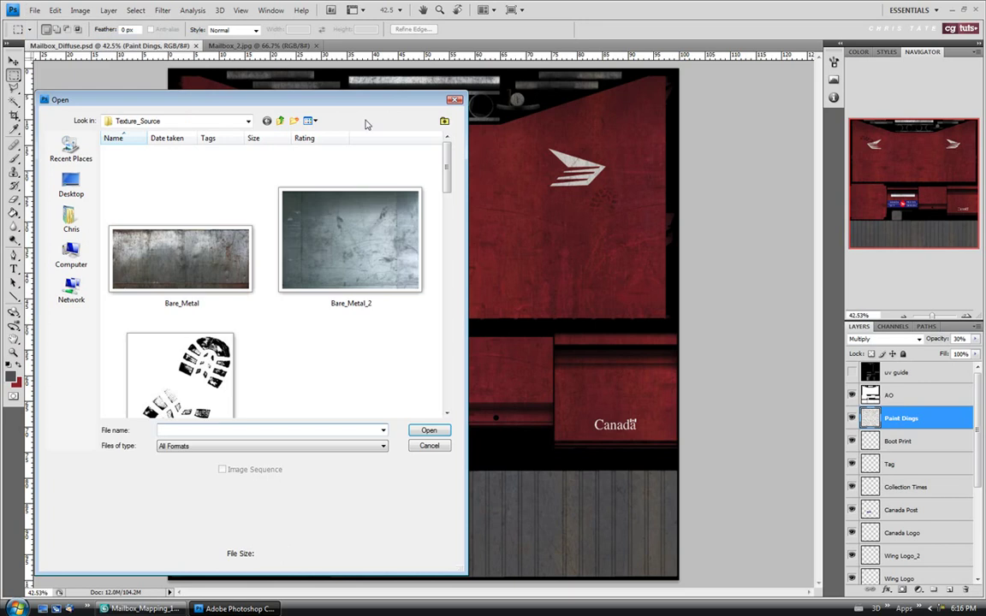
{"action": "left_click_drag", "start_coordinate": [447, 167], "coordinate": [460, 331]}
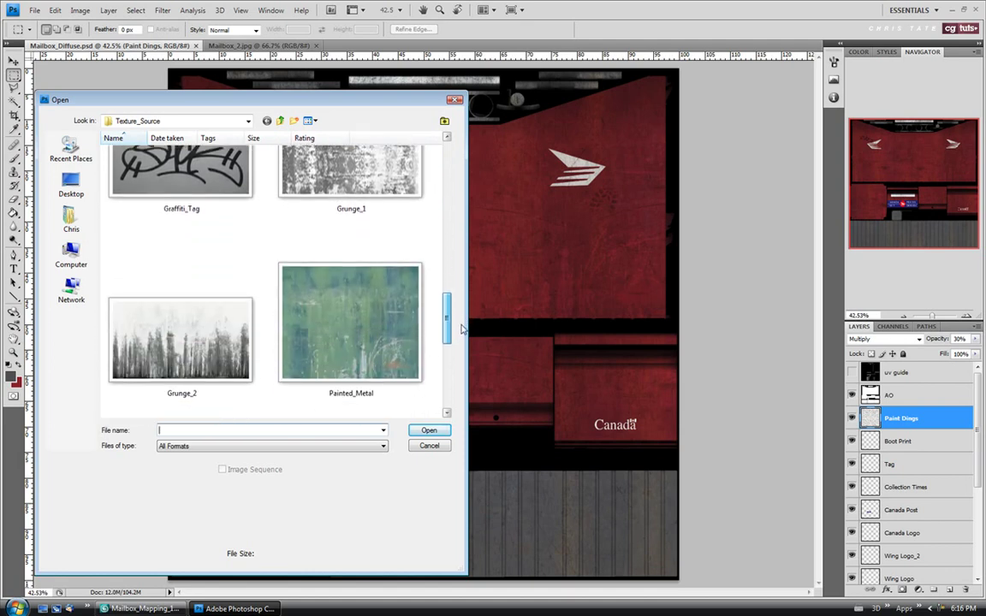
{"action": "left_click", "coordinate": [357, 206]}
{"action": "scroll", "coordinate": [360, 214], "scroll_direction": "up", "scroll_amount": 2}
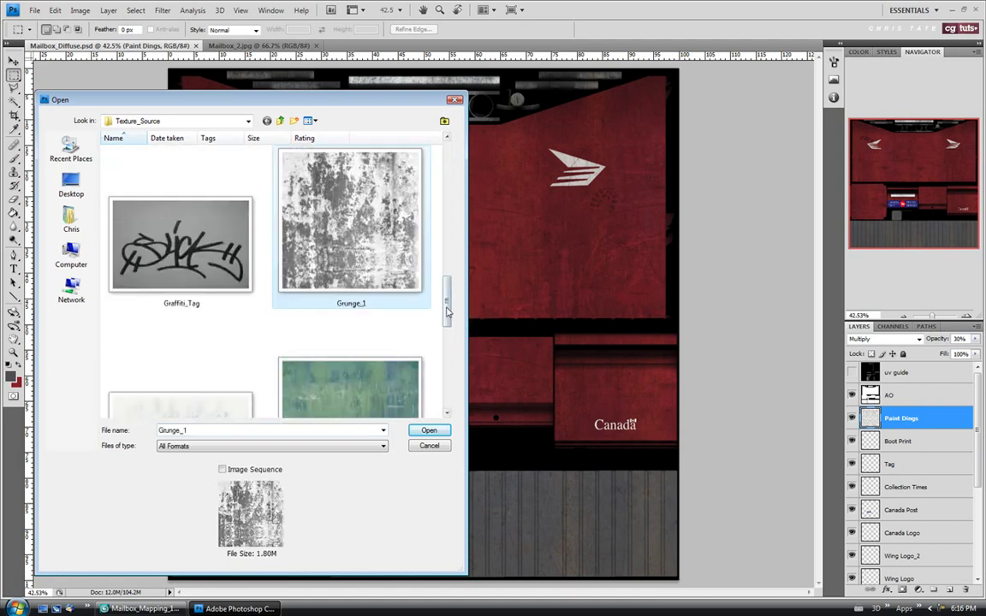
{"action": "left_click", "coordinate": [429, 431]}
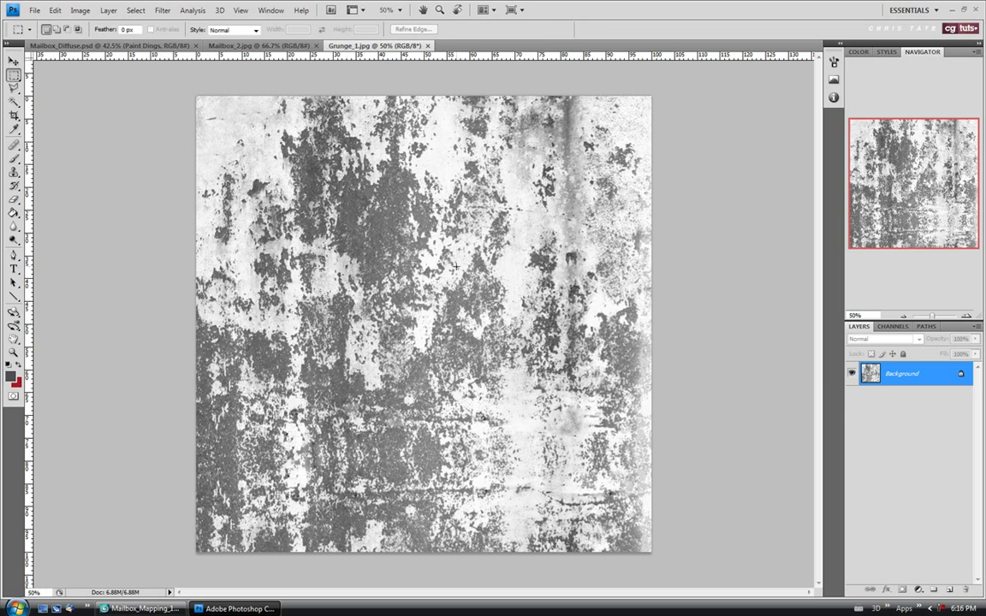
Copy the entire Grunge_1 image, close it, and paste it above the Paint Color Variation layer in Mailbox_Diffuse.psd.
{"action": "key", "text": "ctrl+a"}
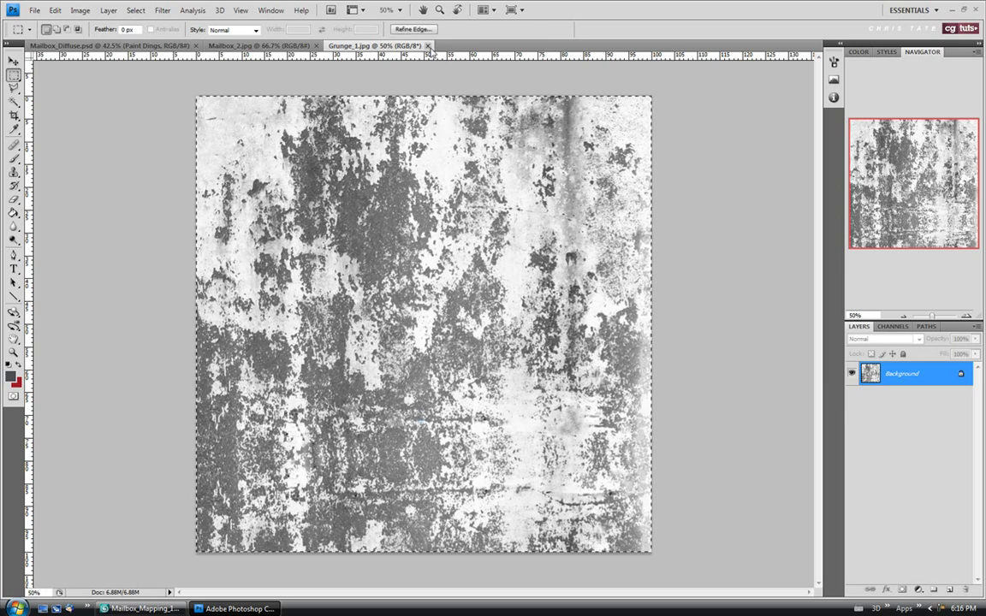
{"action": "left_click", "coordinate": [428, 45]}
{"action": "scroll", "coordinate": [891, 527], "scroll_direction": "down", "scroll_amount": 5}
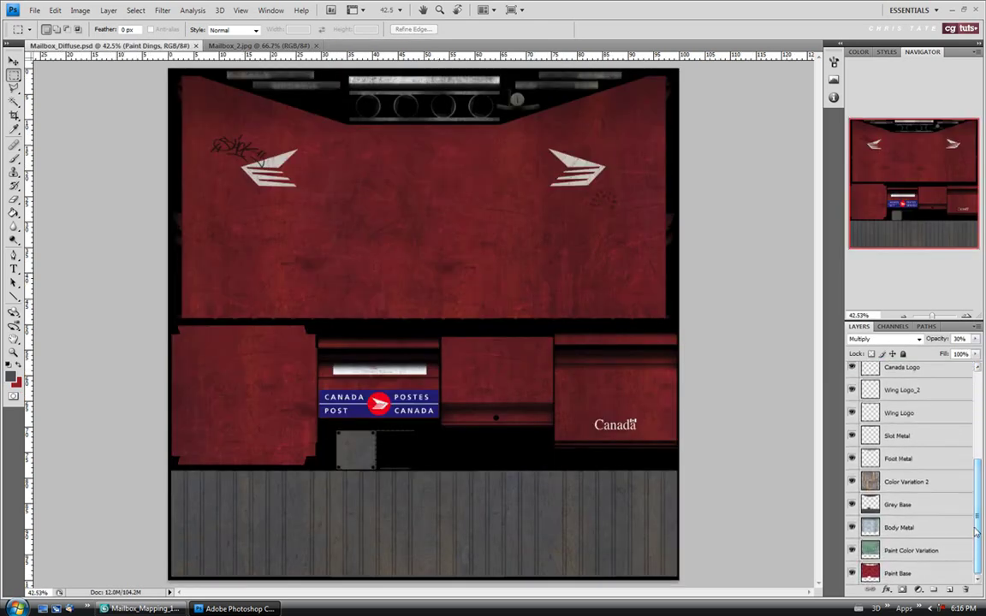
{"action": "left_click", "coordinate": [899, 554]}
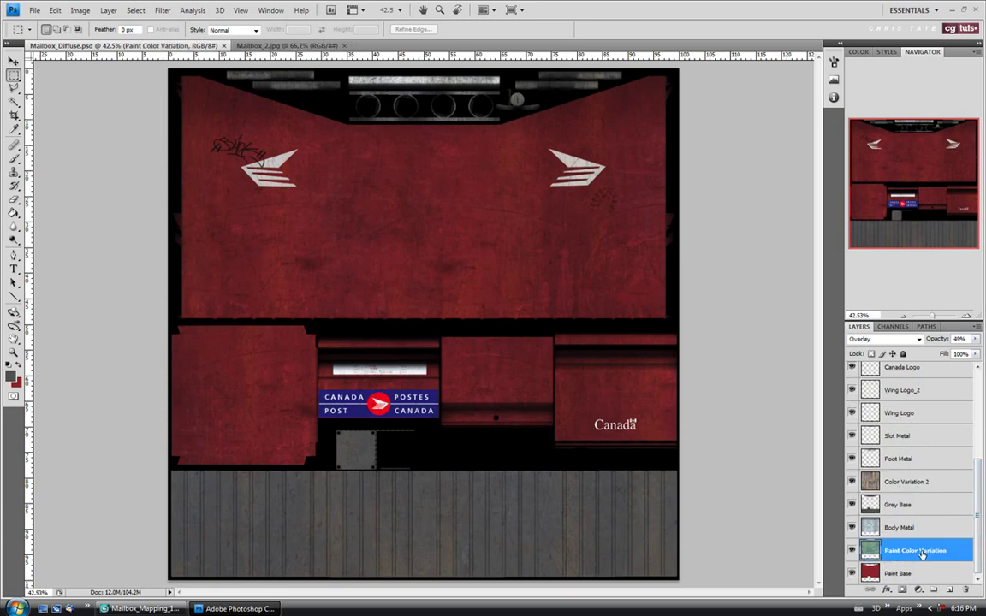
{"action": "key", "text": "ctrl+v"}
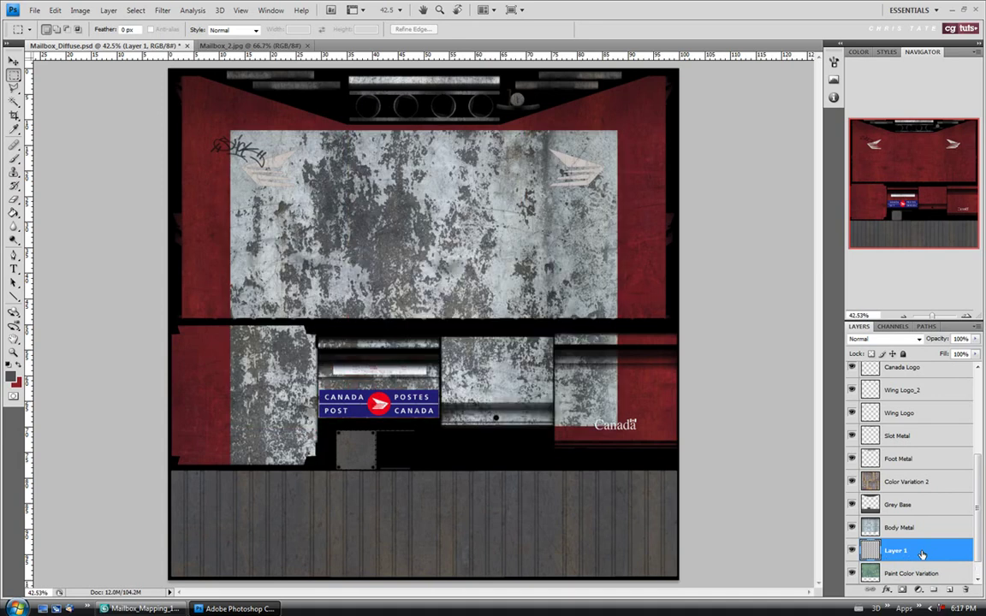
Scale the pasted grunge layer to about 72% and position it over the left half of the large upper body panel.
{"action": "left_click", "coordinate": [19, 60]}
{"action": "mouse_move", "coordinate": [325, 192]}
{"action": "left_mouse_down"}
{"action": "mouse_move", "coordinate": [214, 124]}
{"action": "mouse_move", "coordinate": [306, 137]}
{"action": "mouse_move", "coordinate": [302, 116]}
{"action": "left_mouse_up"}
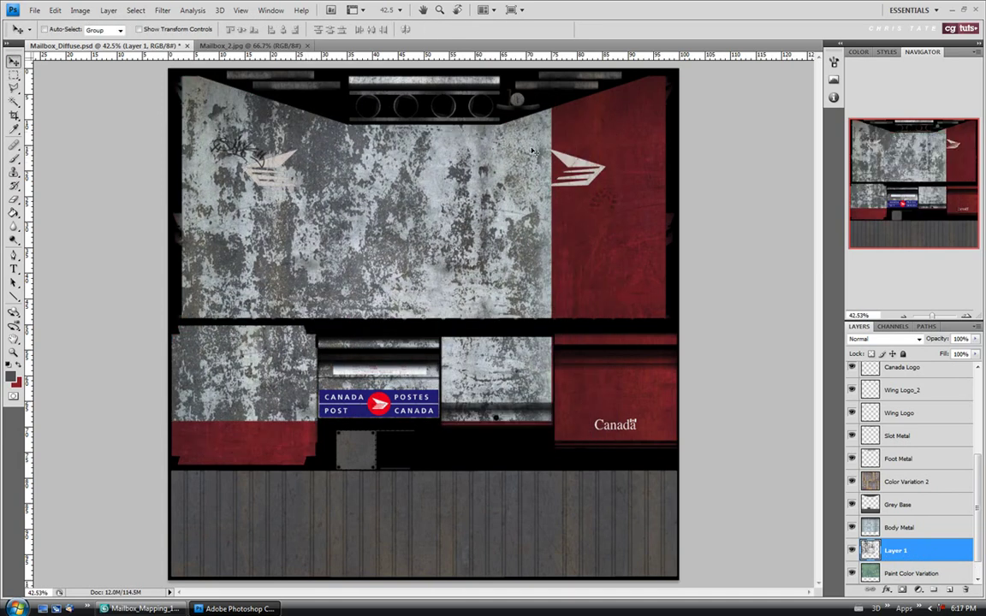
{"action": "mouse_move", "coordinate": [399, 158]}
{"action": "left_mouse_down"}
{"action": "mouse_move", "coordinate": [364, 137]}
{"action": "mouse_move", "coordinate": [402, 142]}
{"action": "left_mouse_up"}
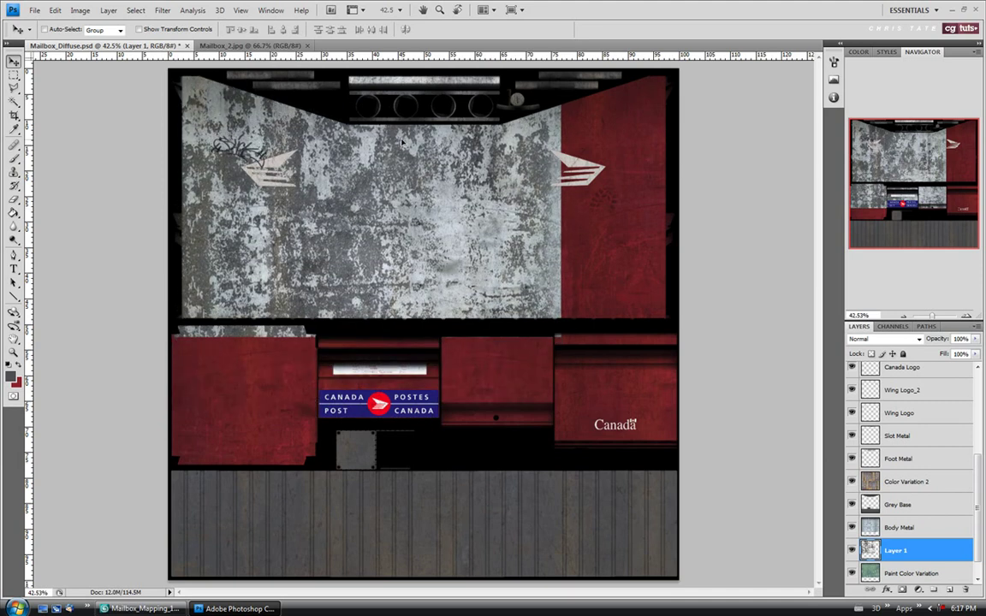
{"action": "key", "text": "ctrl+t"}
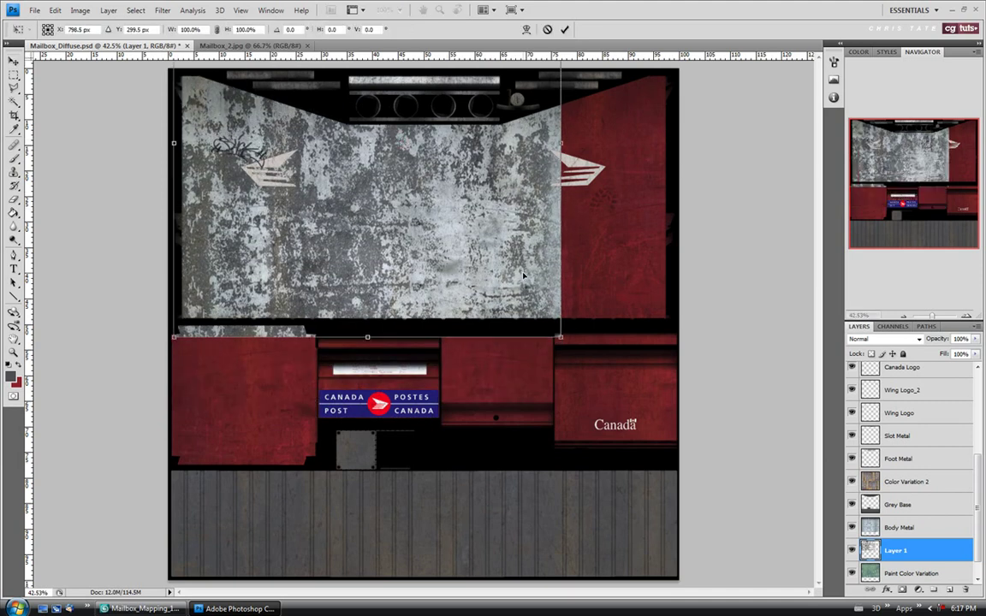
{"action": "left_click_drag", "start_coordinate": [553, 330], "coordinate": [445, 285]}
{"action": "left_click_drag", "start_coordinate": [377, 229], "coordinate": [370, 265]}
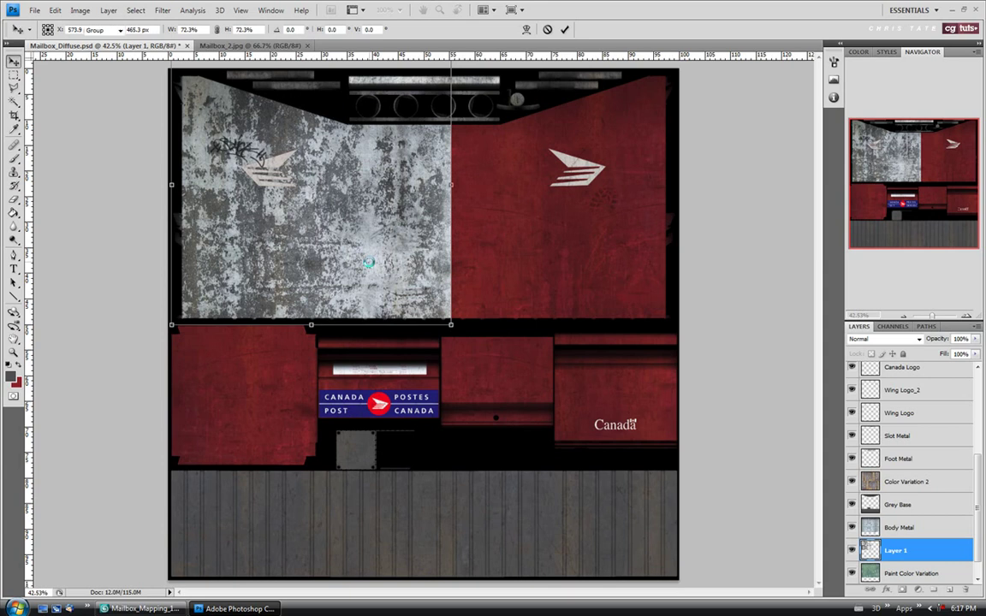
{"action": "key", "text": "Return"}
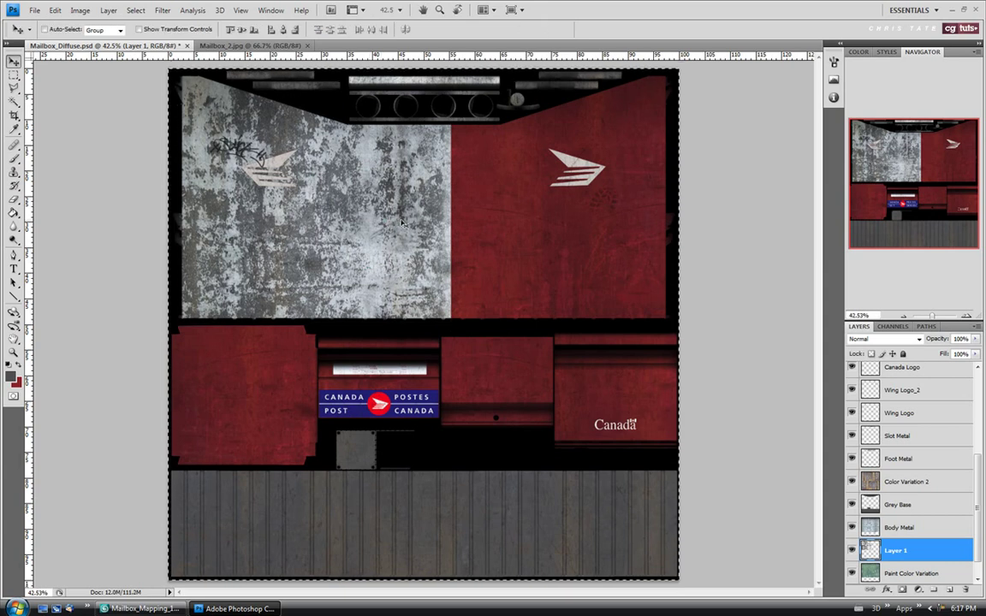
Paste a second copy of the Grunge_1 image, flip it horizontally and align it over the right half of the large upper body panel.
{"action": "key", "text": "ctrl+v"}
{"action": "left_click_drag", "start_coordinate": [437, 254], "coordinate": [553, 172]}
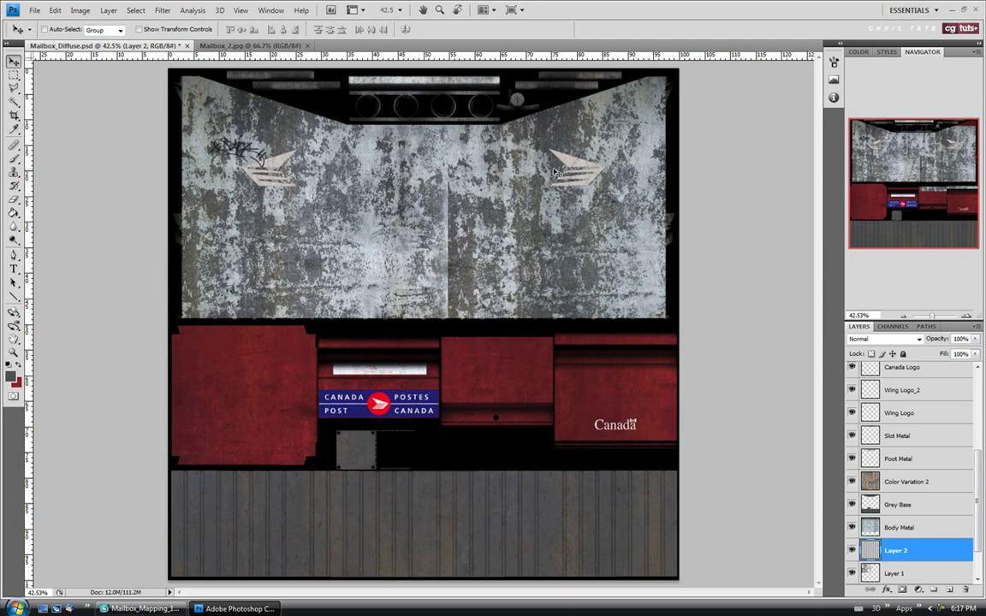
{"action": "key", "text": "ctrl+t"}
{"action": "right_click", "coordinate": [527, 241]}
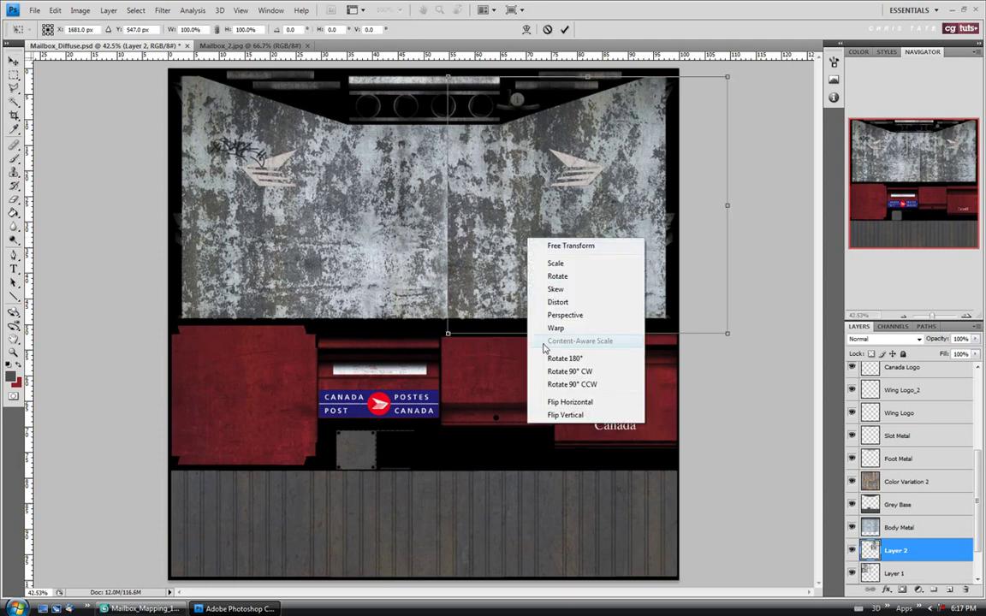
{"action": "left_click", "coordinate": [555, 402]}
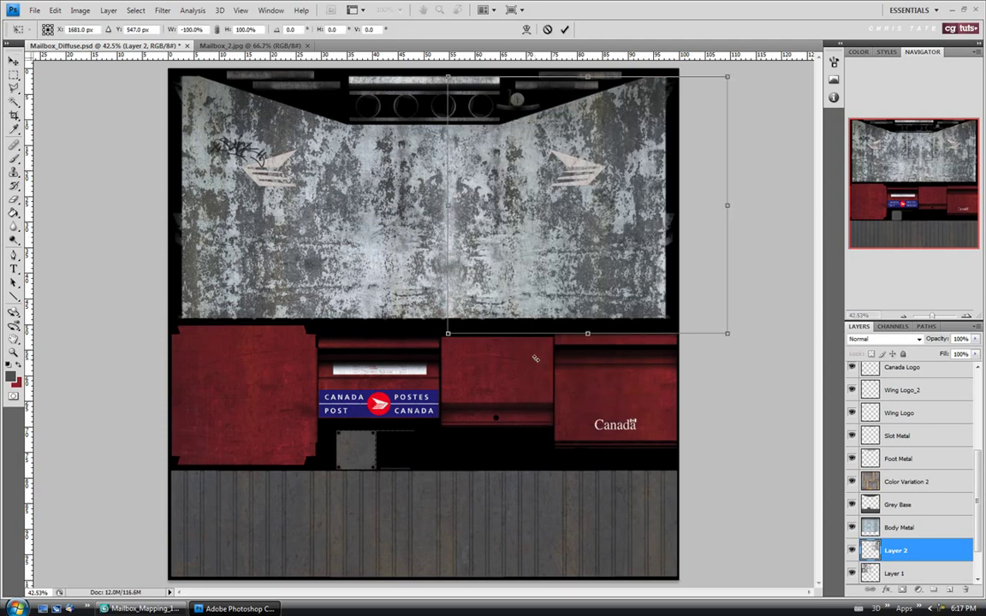
{"action": "left_click_drag", "start_coordinate": [505, 266], "coordinate": [501, 266]}
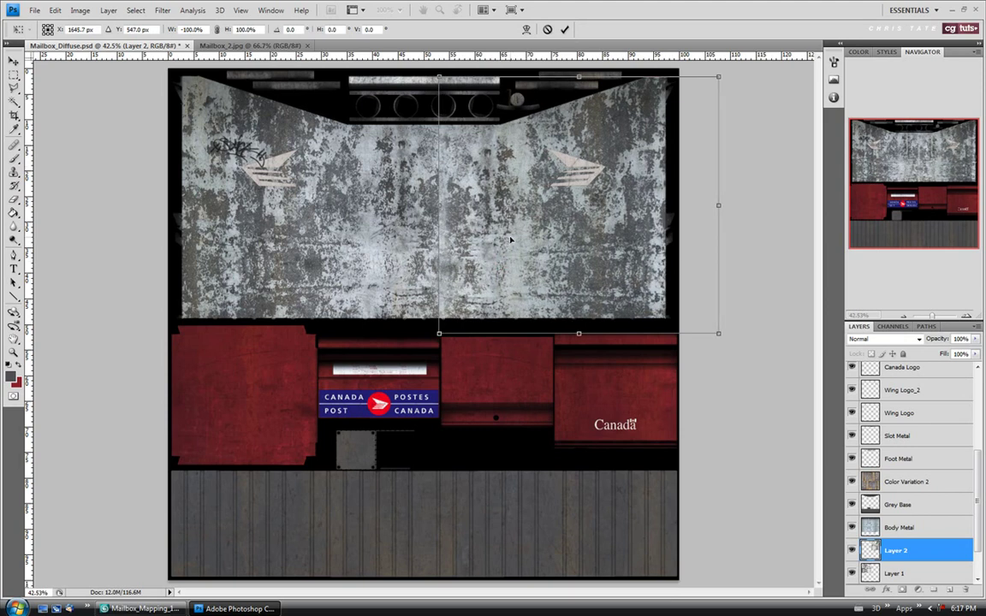
{"action": "left_click_drag", "start_coordinate": [606, 167], "coordinate": [604, 164]}
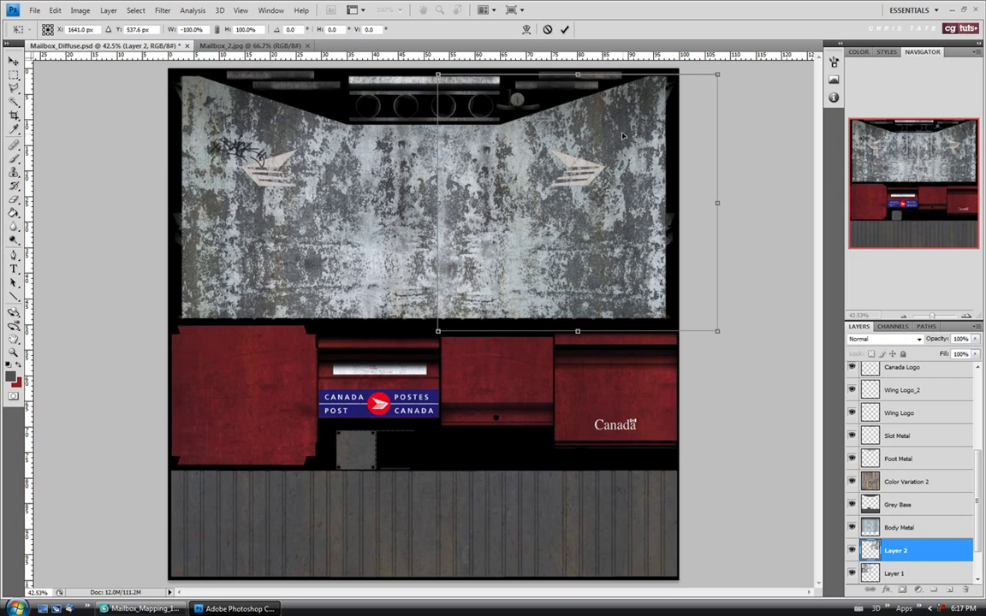
{"action": "left_click_drag", "start_coordinate": [561, 122], "coordinate": [559, 118]}
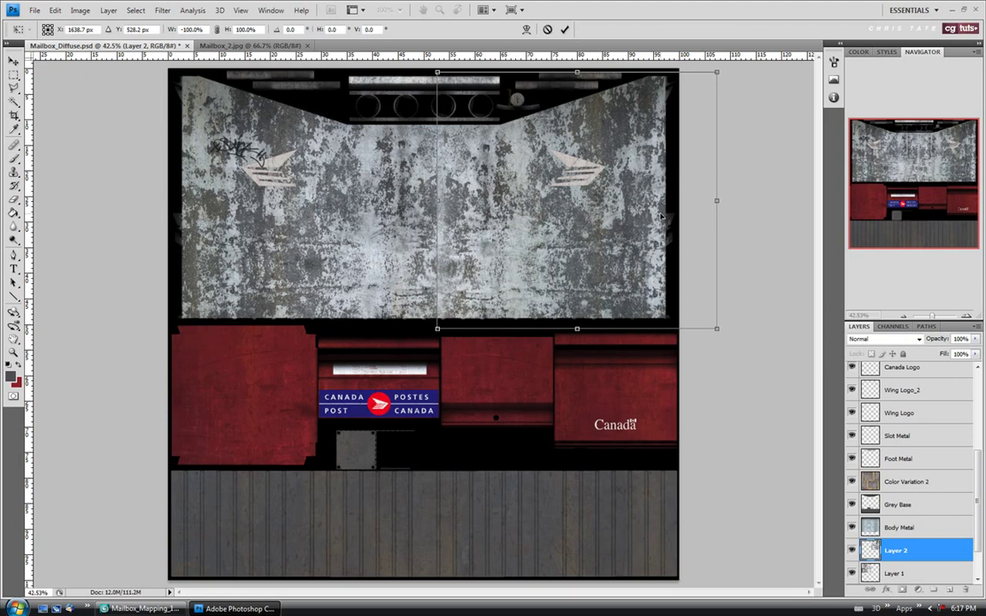
{"action": "key", "text": "Return"}
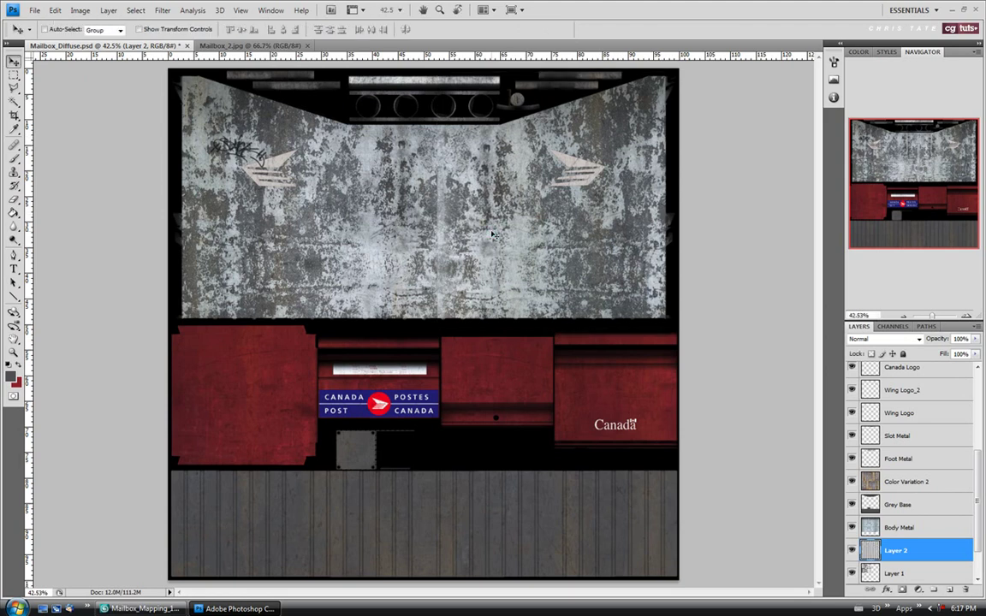
Merge the two grunge layers and blend away the seam and repeated marks in the middle with the Healing Brush.
{"action": "left_click", "coordinate": [895, 572], "text": "shift"}
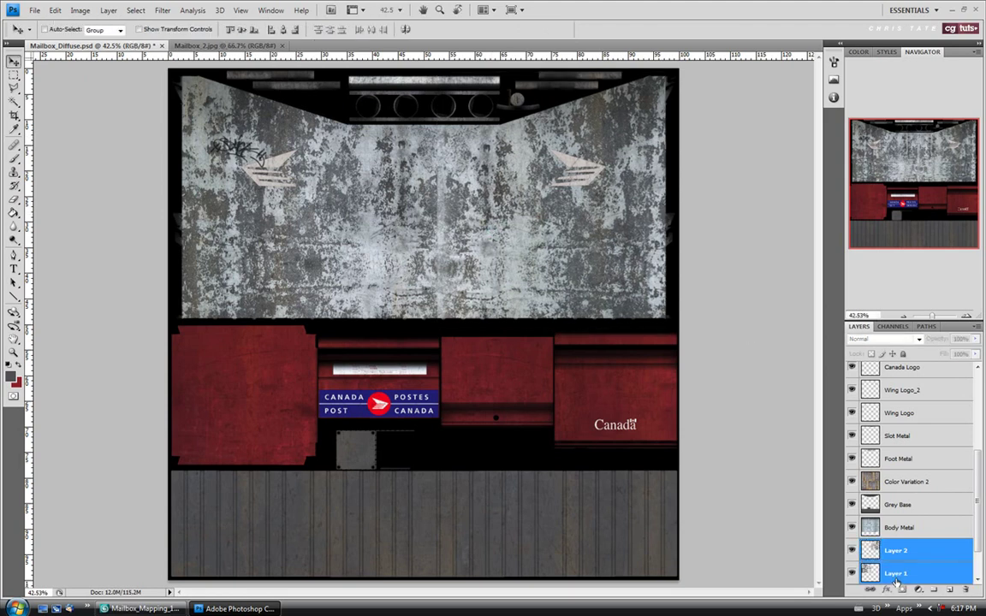
{"action": "key", "text": "ctrl+e"}
{"action": "left_click", "coordinate": [14, 145]}
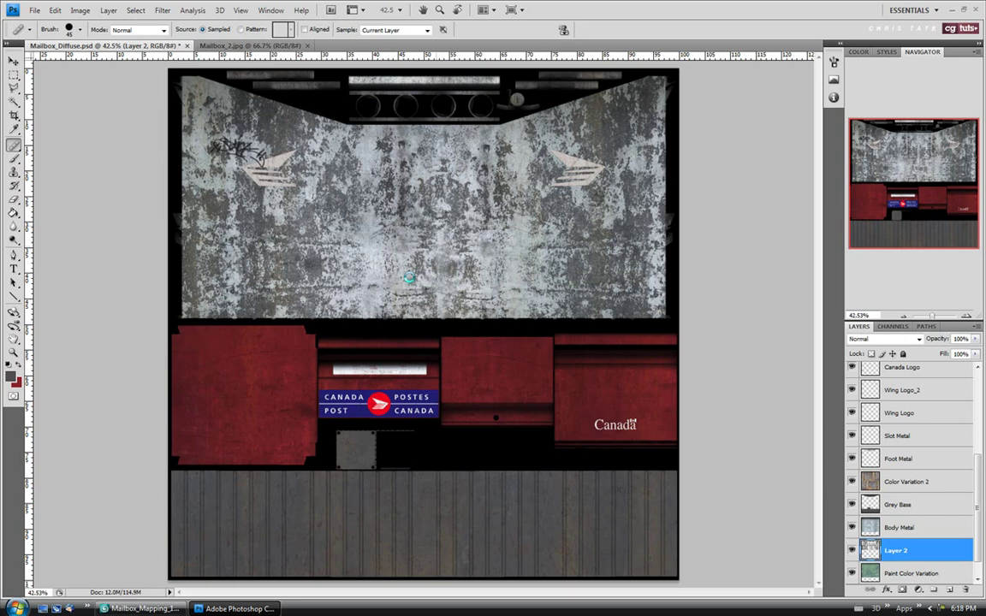
{"action": "mouse_move", "coordinate": [398, 222]}
{"action": "left_mouse_down"}
{"action": "mouse_move", "coordinate": [396, 254]}
{"action": "mouse_move", "coordinate": [401, 218]}
{"action": "left_mouse_up"}
{"action": "mouse_move", "coordinate": [455, 321]}
{"action": "left_mouse_down"}
{"action": "mouse_move", "coordinate": [438, 304]}
{"action": "mouse_move", "coordinate": [440, 279]}
{"action": "left_mouse_up"}
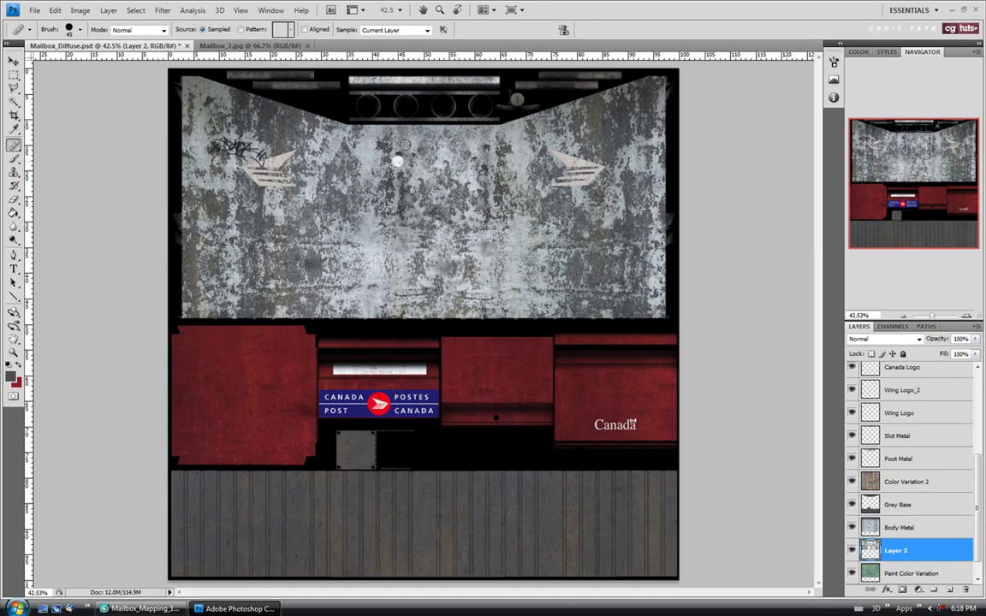
{"action": "mouse_move", "coordinate": [362, 274]}
{"action": "left_mouse_down"}
{"action": "mouse_move", "coordinate": [330, 252]}
{"action": "mouse_move", "coordinate": [441, 233]}
{"action": "mouse_move", "coordinate": [363, 200]}
{"action": "mouse_move", "coordinate": [385, 152]}
{"action": "left_mouse_up"}
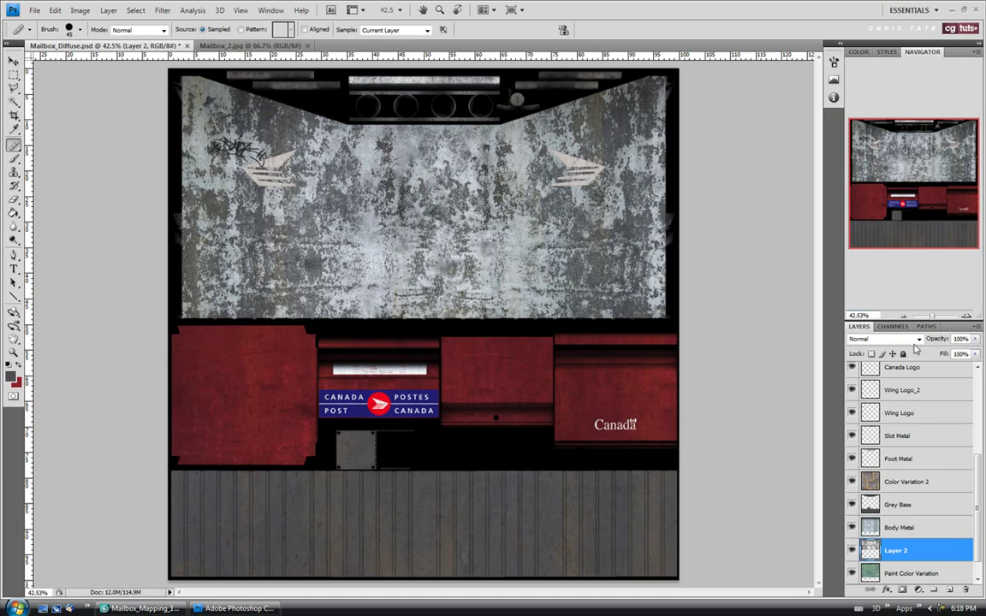
Set the merged grunge layer's blend mode to Multiply and its opacity to 25%.
{"action": "left_click", "coordinate": [903, 339]}
{"action": "left_click", "coordinate": [863, 100]}
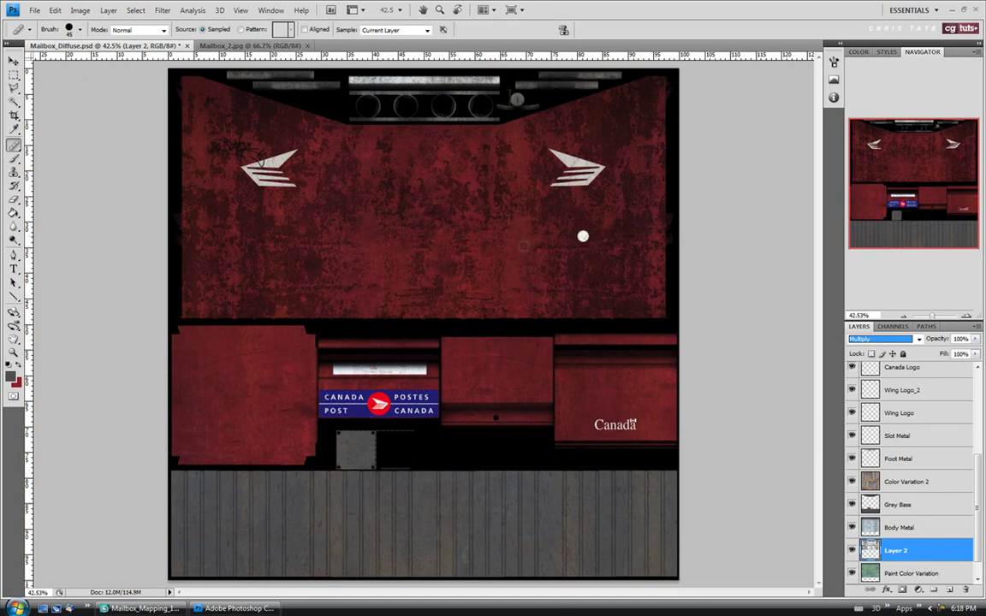
{"action": "left_click", "coordinate": [975, 339]}
{"action": "left_click_drag", "start_coordinate": [973, 354], "coordinate": [930, 354]}
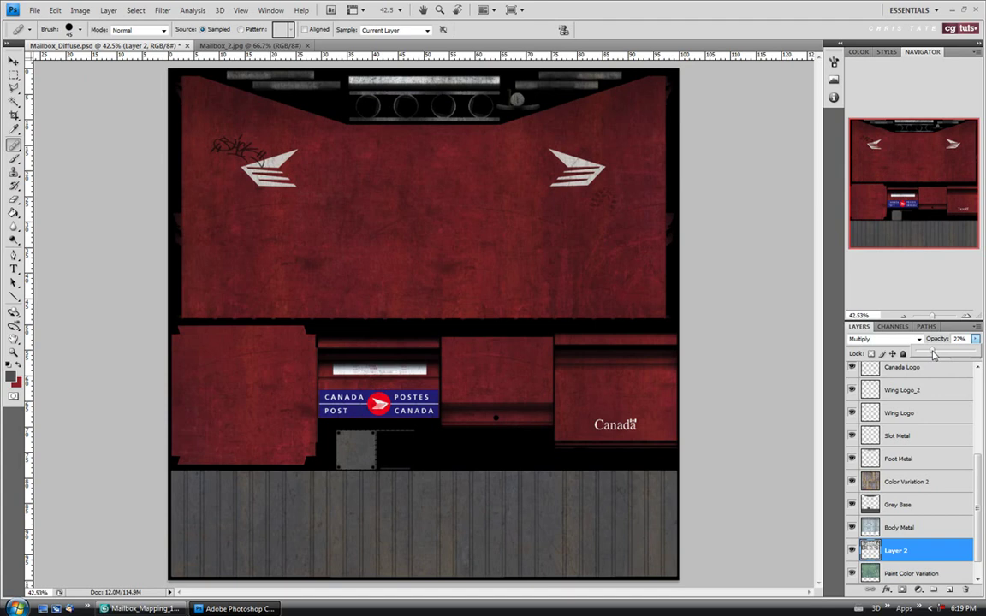
{"action": "left_click_drag", "start_coordinate": [935, 355], "coordinate": [938, 354]}
Choose the Eraser with the soft round 35 px brush at 0% hardness.
{"action": "left_click", "coordinate": [13, 77]}
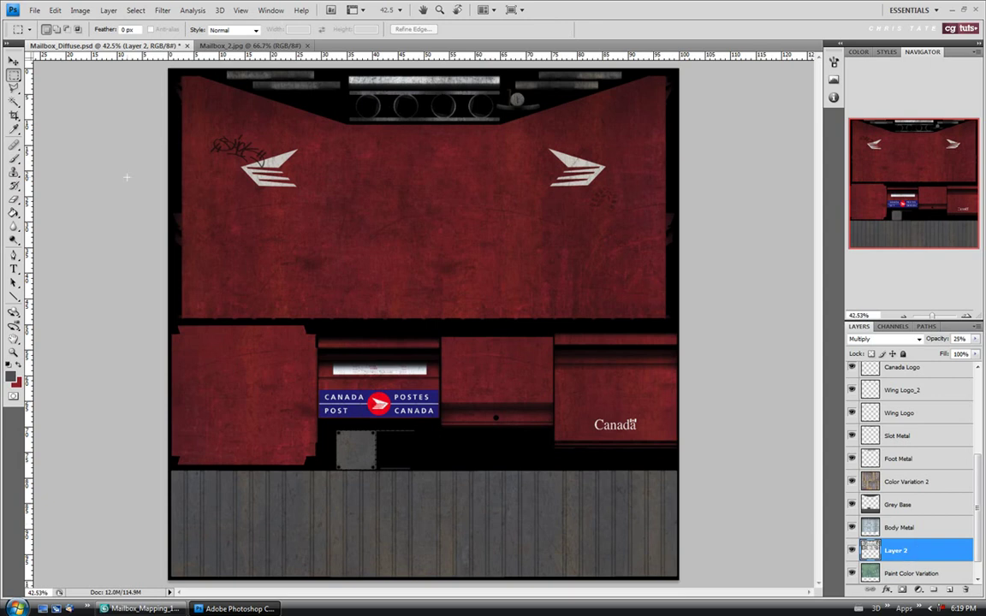
{"action": "left_click", "coordinate": [14, 198]}
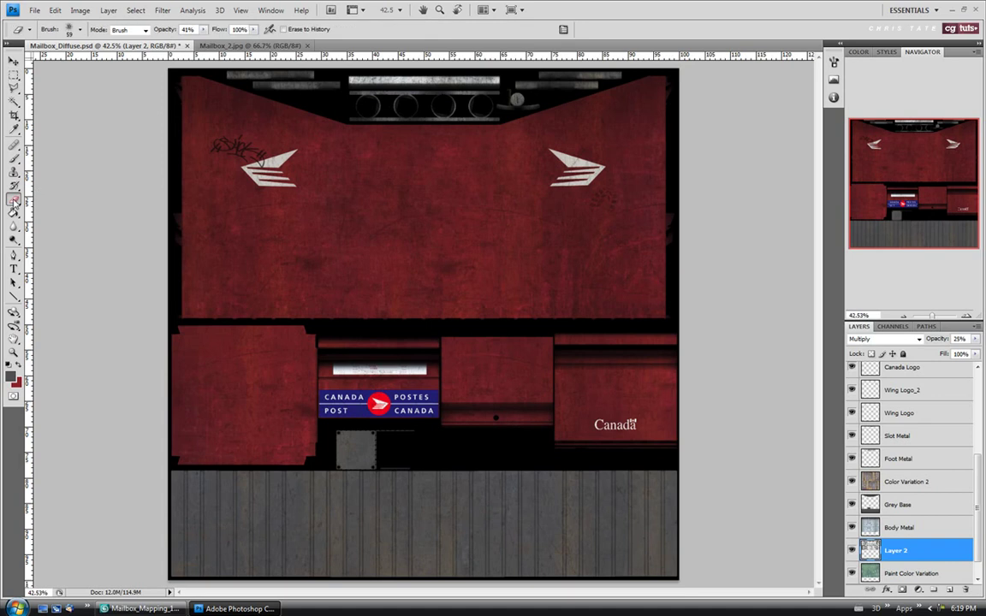
{"action": "left_click", "coordinate": [81, 30]}
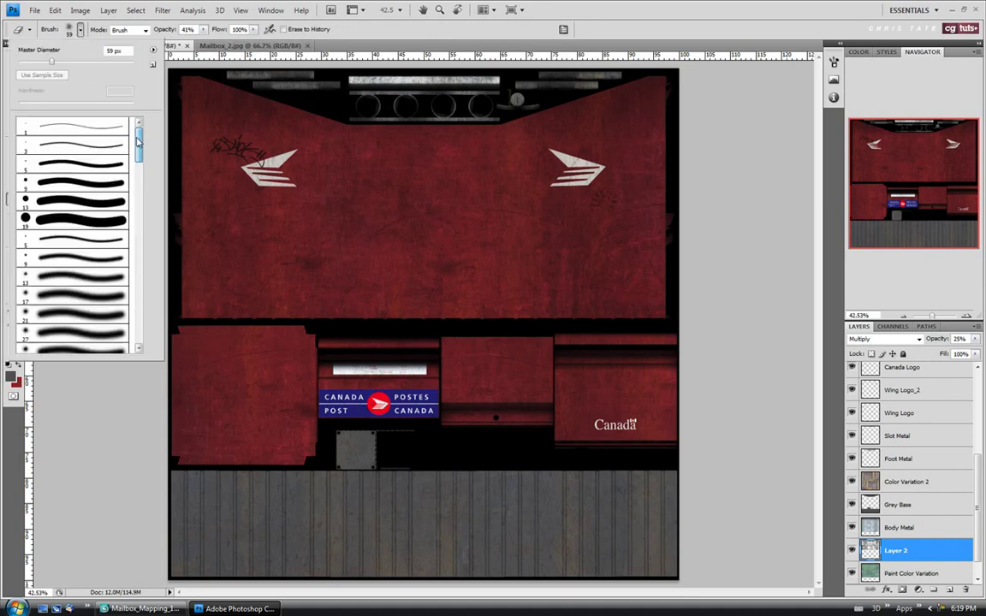
{"action": "scroll", "coordinate": [138, 142], "scroll_direction": "down", "scroll_amount": 2}
{"action": "left_click", "coordinate": [116, 314]}
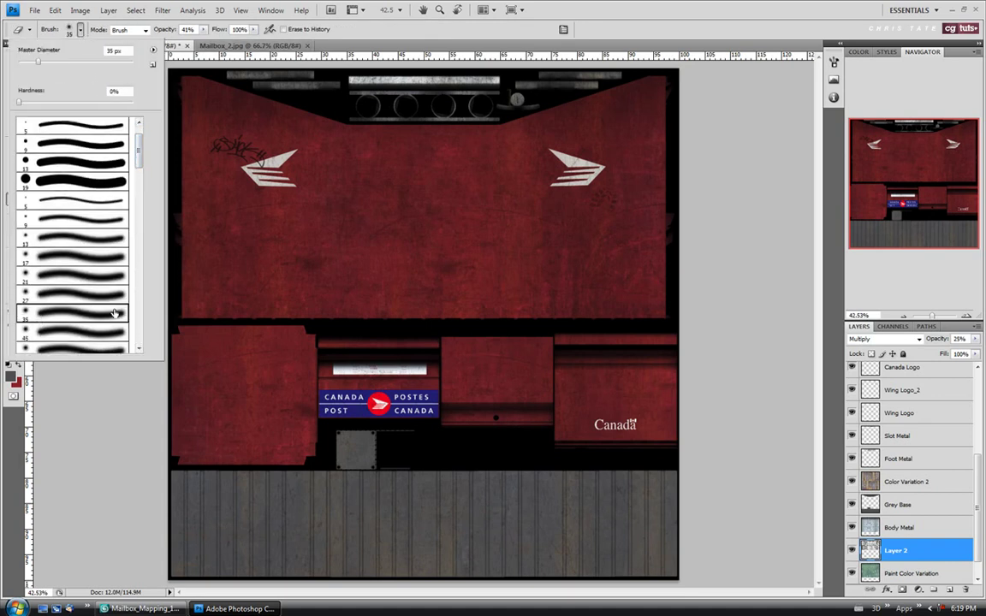
{"action": "key", "text": "Return"}
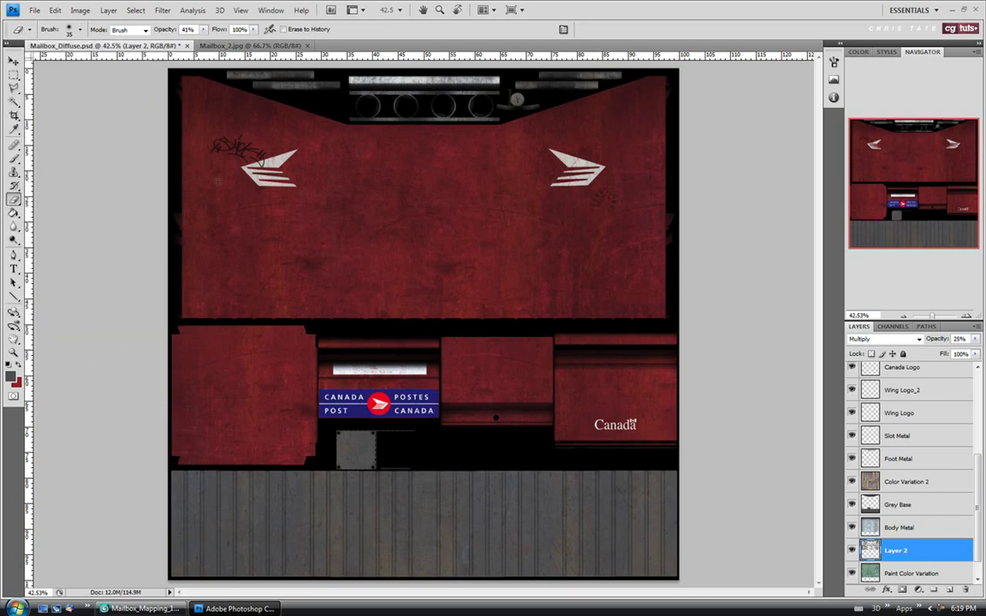
Enlarge the Eraser brush by six increments and raise the Eraser's opacity.
{"action": "key", "text": "bracketright"}
{"action": "key", "text": "bracketright"}
{"action": "key", "text": "bracketright"}
{"action": "key", "text": "bracketright"}
{"action": "key", "text": "bracketright"}
{"action": "key", "text": "bracketright"}
{"action": "left_click", "coordinate": [204, 30]}
{"action": "left_click_drag", "start_coordinate": [203, 40], "coordinate": [243, 45]}
Compare the texture with and without the merged grunge layer, then rename the layer Body Dirt and keep it selected.
{"action": "left_click", "coordinate": [852, 551]}
{"action": "left_click", "coordinate": [852, 552]}
{"action": "double_click", "coordinate": [897, 552]}
{"action": "type", "text": "Body Dirt"}
{"action": "left_click", "coordinate": [928, 574]}
{"action": "left_click", "coordinate": [916, 552]}
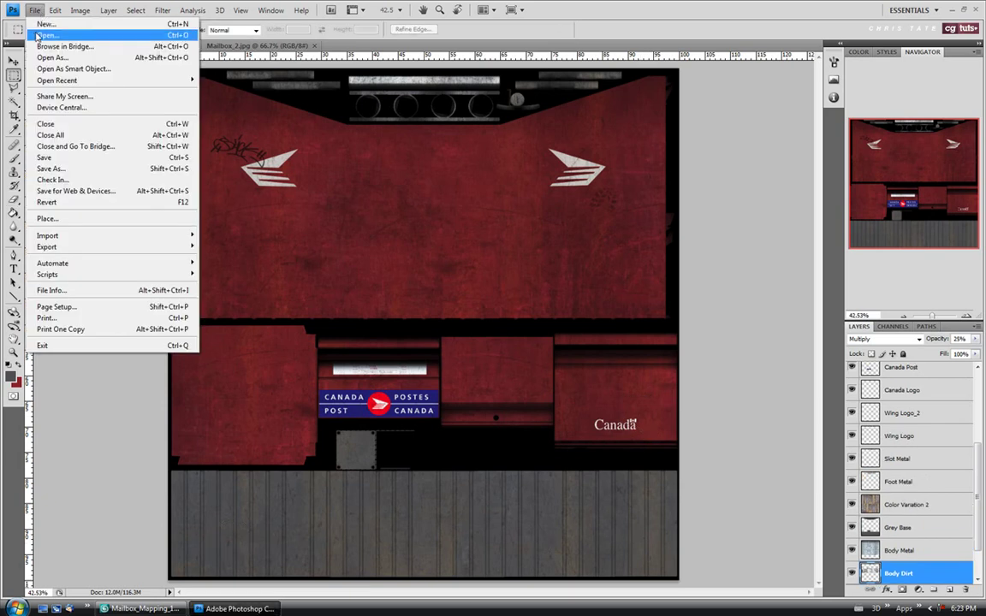
Open the Grunge_2 image from the Texture_Source folder, copy all of it and close the file.
{"action": "left_click", "coordinate": [47, 32]}
{"action": "left_click_drag", "start_coordinate": [446, 171], "coordinate": [447, 326]}
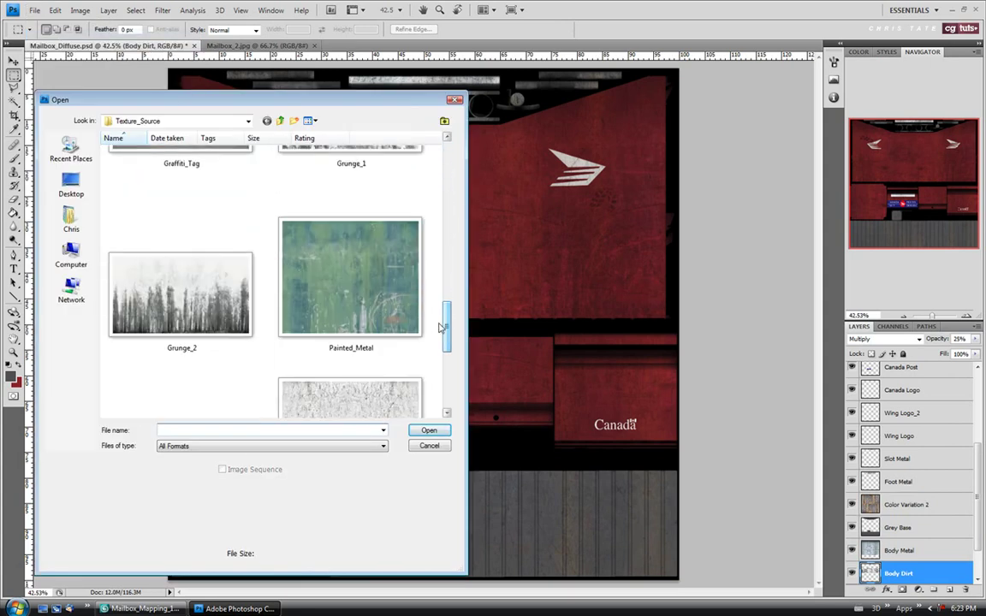
{"action": "left_click", "coordinate": [223, 321]}
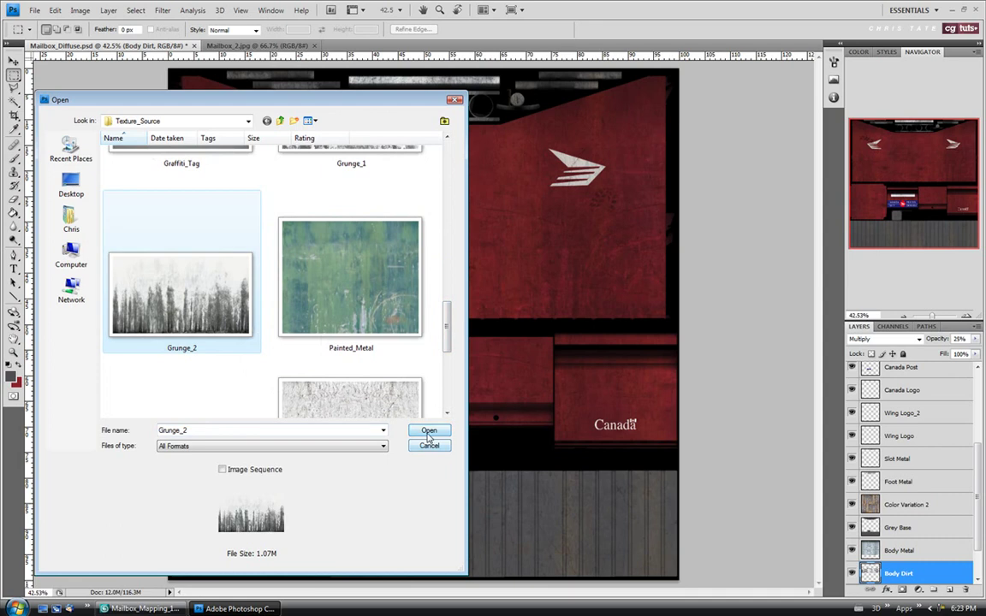
{"action": "left_click", "coordinate": [427, 430]}
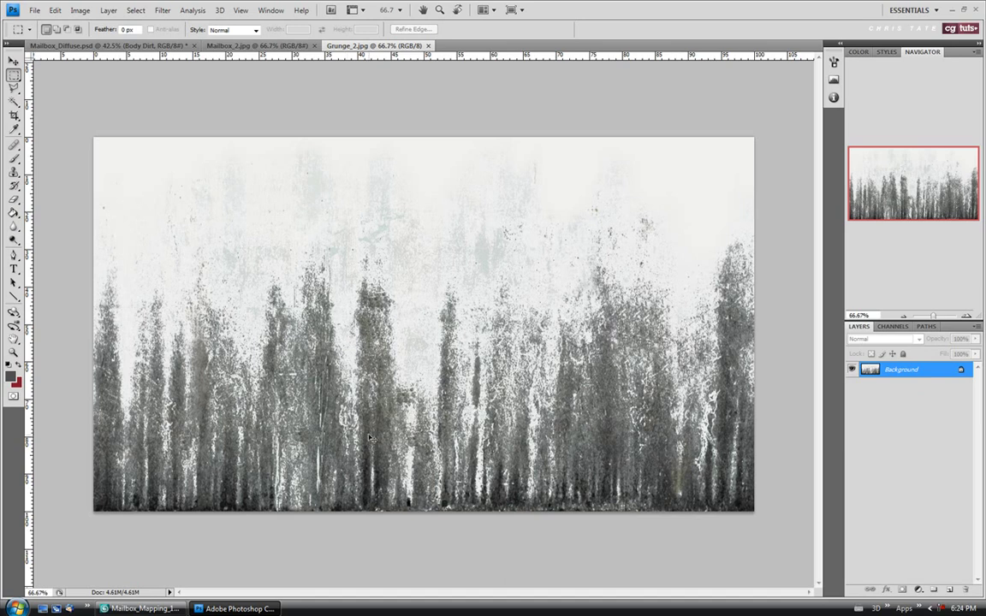
{"action": "key", "text": "ctrl+a"}
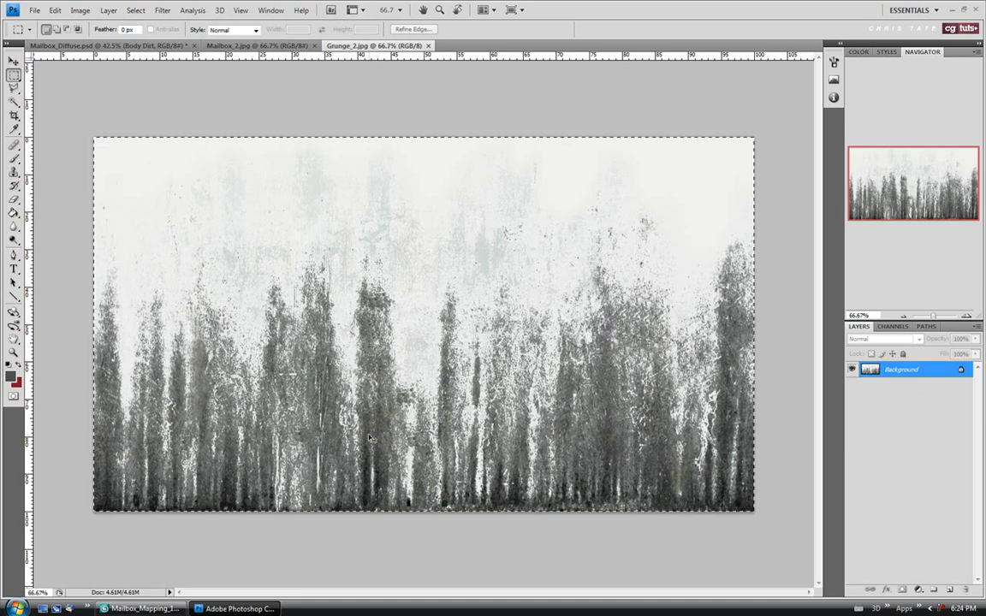
{"action": "left_click", "coordinate": [428, 47]}
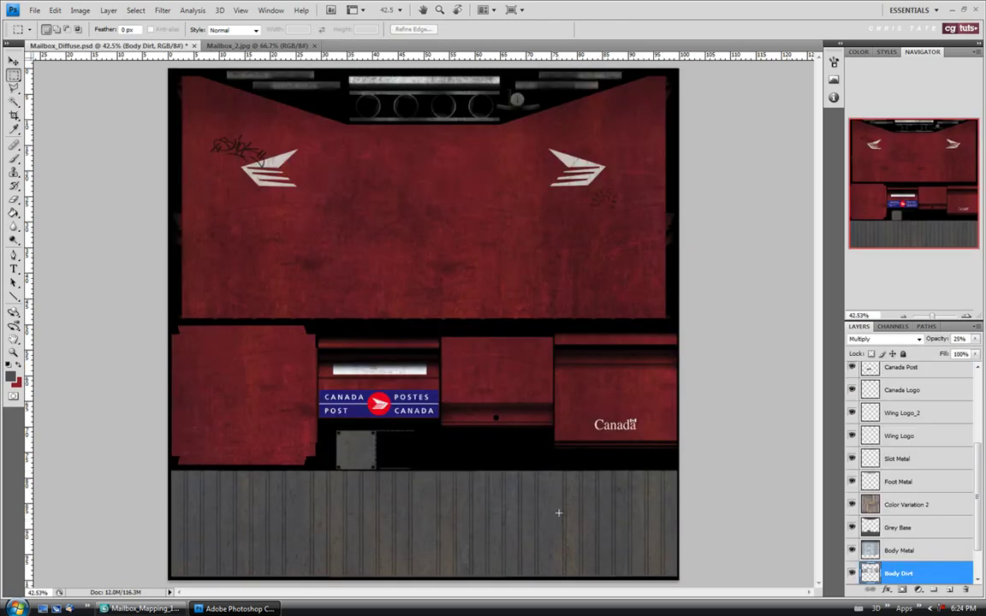
Paste the Grunge_2 image, move its layer above Grey Base and position it over the left part of the ribbed grey strip.
{"action": "key", "text": "ctrl+v"}
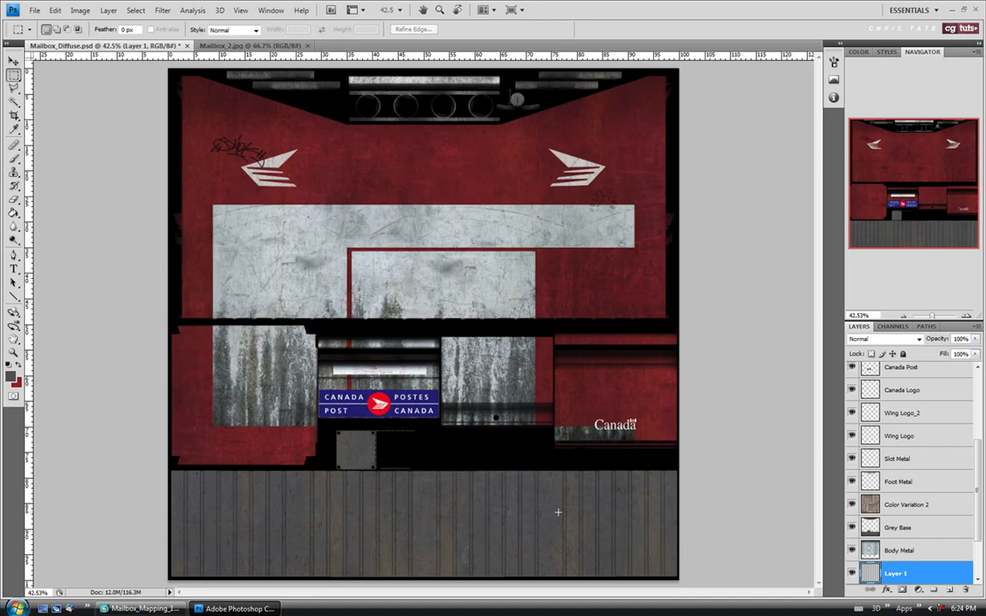
{"action": "left_click", "coordinate": [14, 60]}
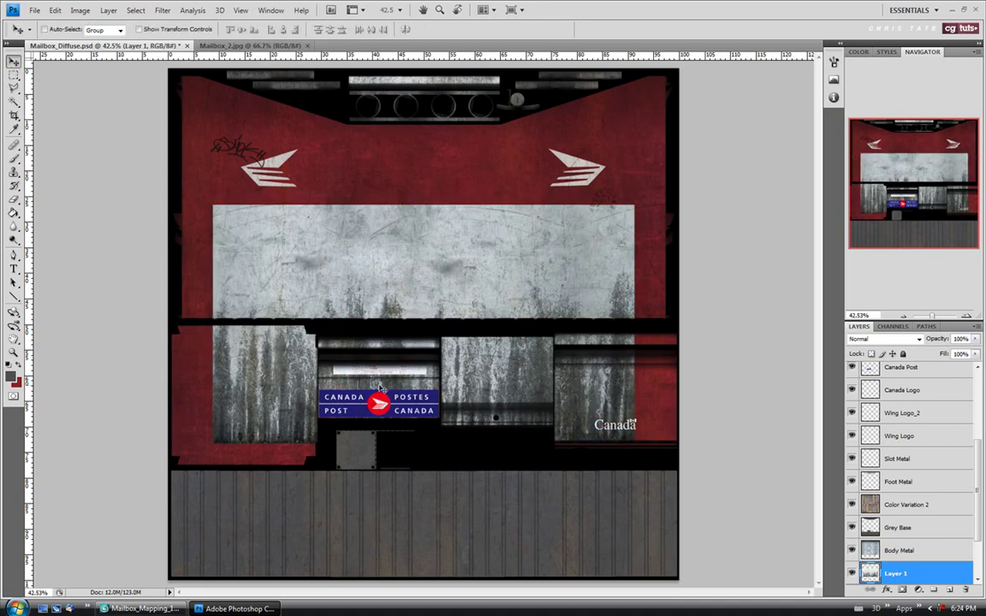
{"action": "left_click_drag", "start_coordinate": [343, 354], "coordinate": [313, 501]}
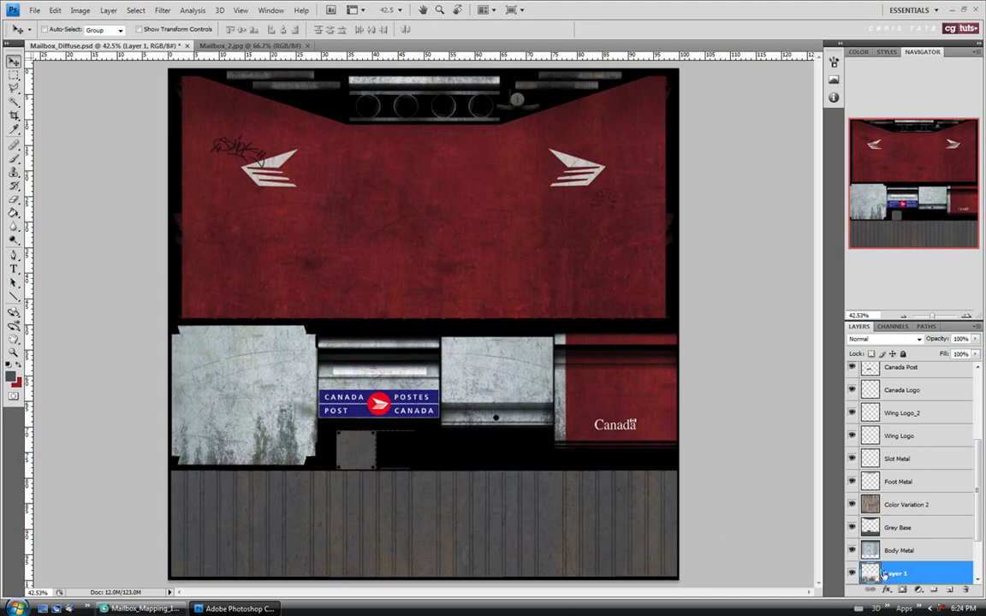
{"action": "left_click_drag", "start_coordinate": [901, 573], "coordinate": [901, 518]}
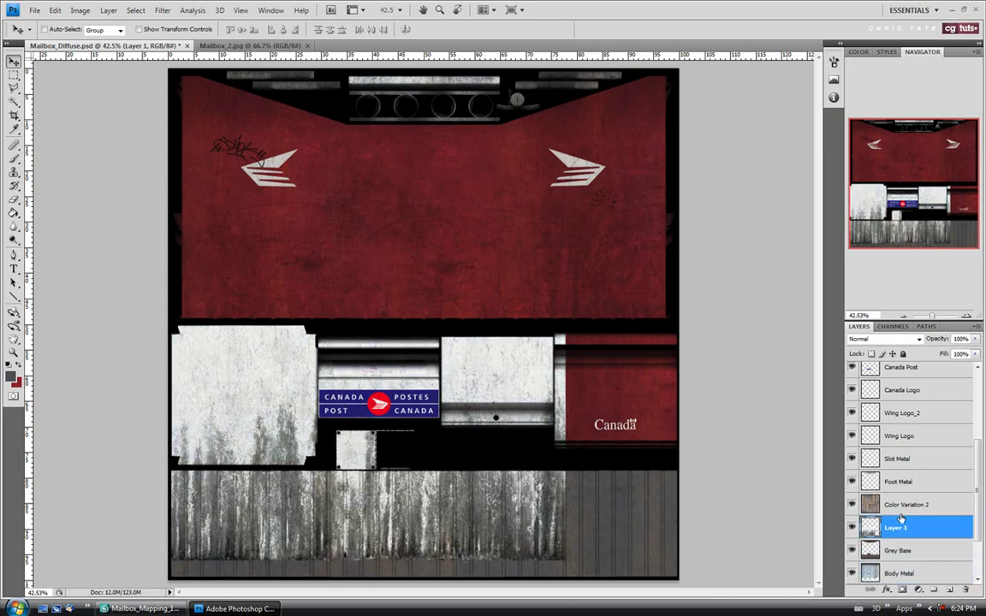
{"action": "left_click_drag", "start_coordinate": [266, 412], "coordinate": [293, 485]}
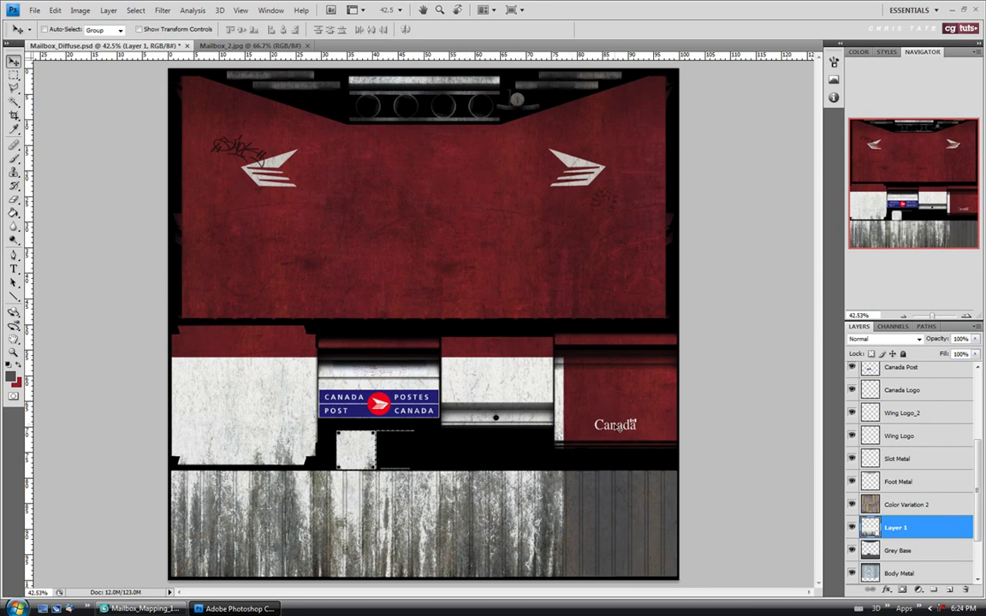
Paste a second Grunge_2 copy over the uncovered right end of the ribbed grey strip and merge both grunge layers.
{"action": "key", "text": "ctrl+a"}
{"action": "key", "text": "ctrl+v"}
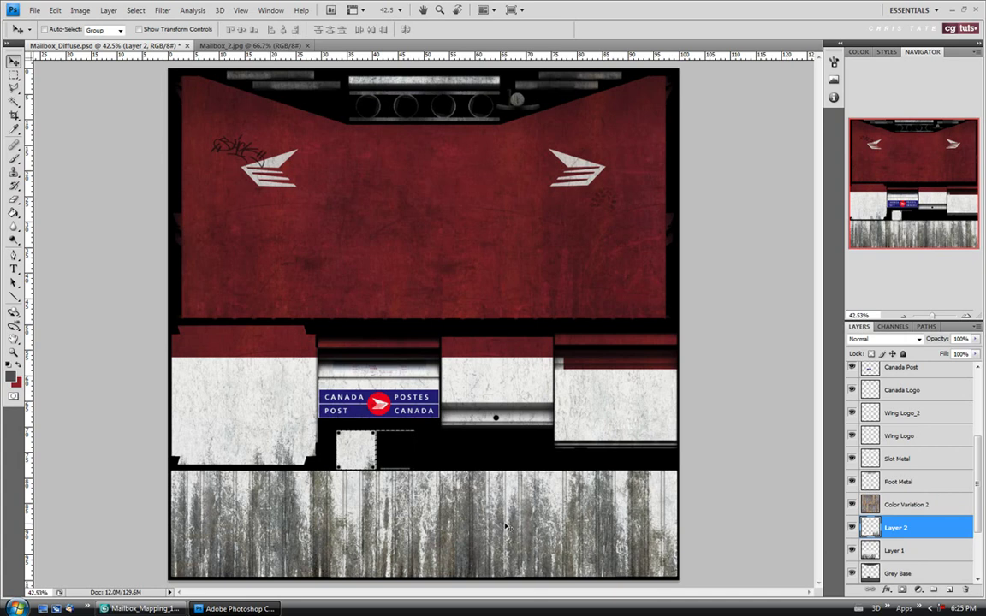
{"action": "left_click", "coordinate": [890, 552], "text": "shift"}
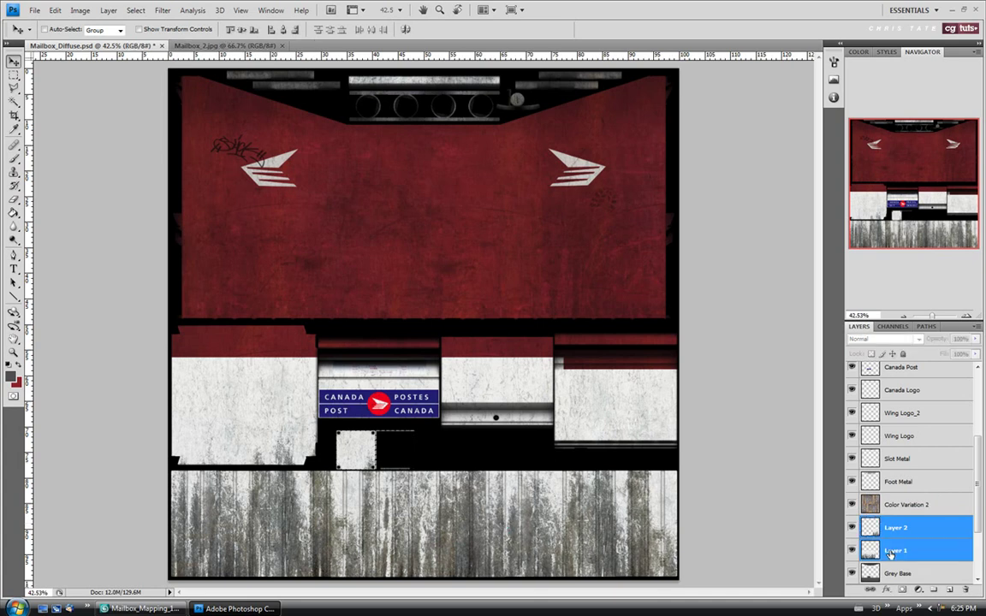
{"action": "key", "text": "ctrl+e"}
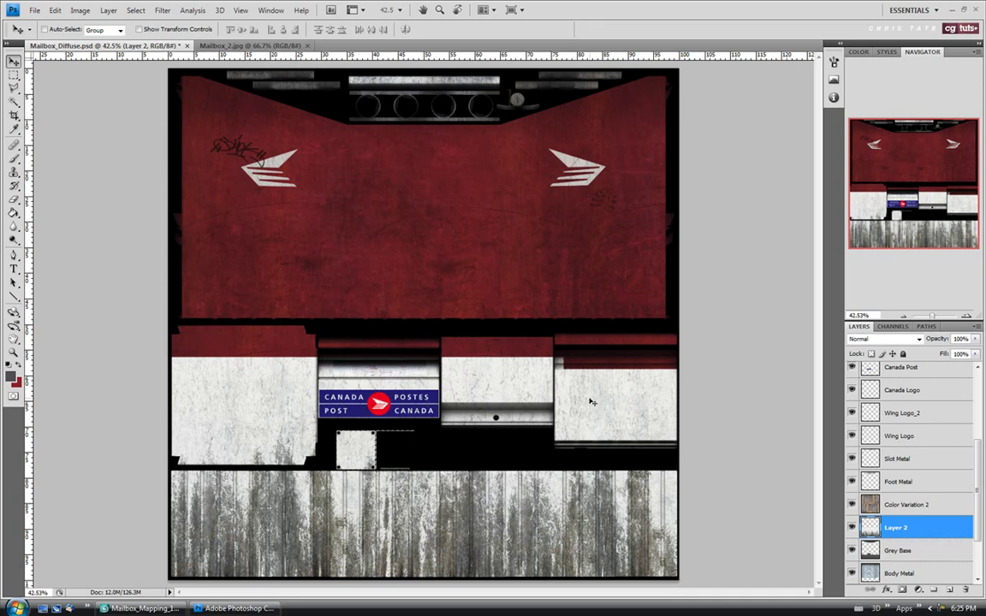
Delete the merged grunge from the area above the ribbed grey strip, keeping it over the small square panel, and clear the selection.
{"action": "left_click", "coordinate": [13, 75]}
{"action": "left_click_drag", "start_coordinate": [99, 225], "coordinate": [781, 470]}
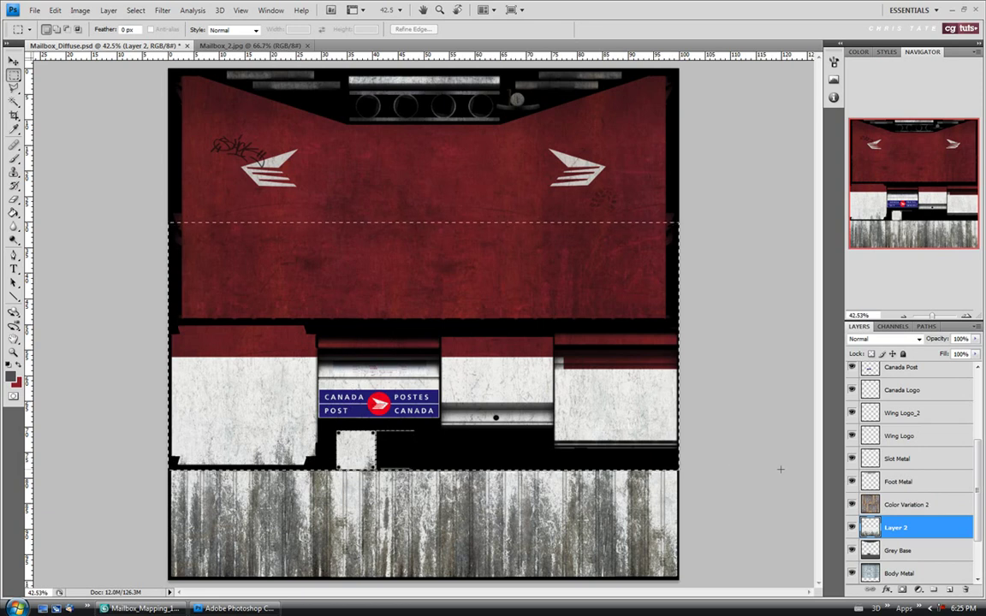
{"action": "left_click", "coordinate": [13, 353]}
{"action": "left_click", "coordinate": [353, 454]}
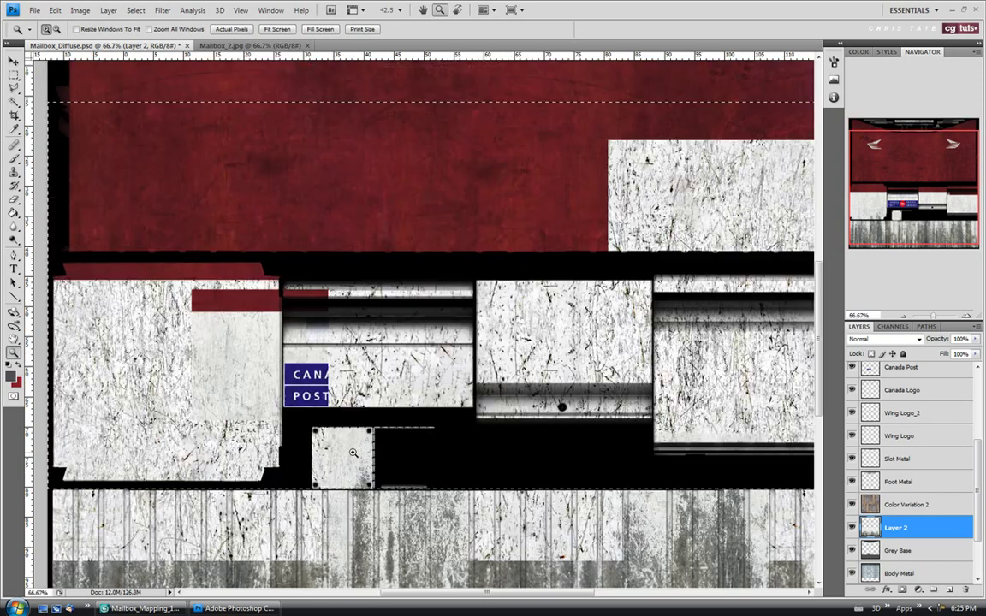
{"action": "left_click", "coordinate": [351, 451]}
{"action": "left_click", "coordinate": [17, 77]}
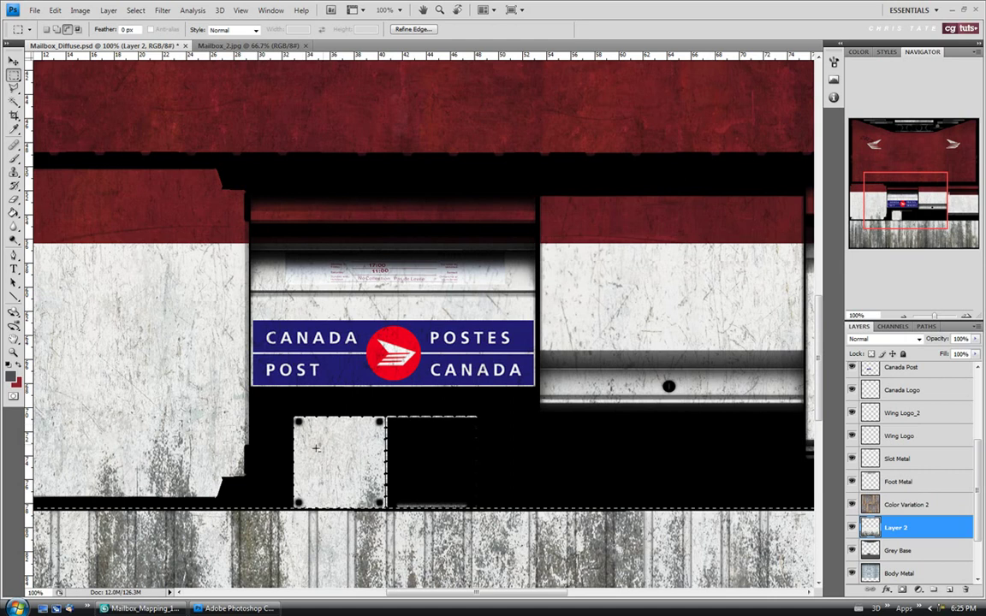
{"action": "left_click_drag", "start_coordinate": [275, 406], "coordinate": [492, 508]}
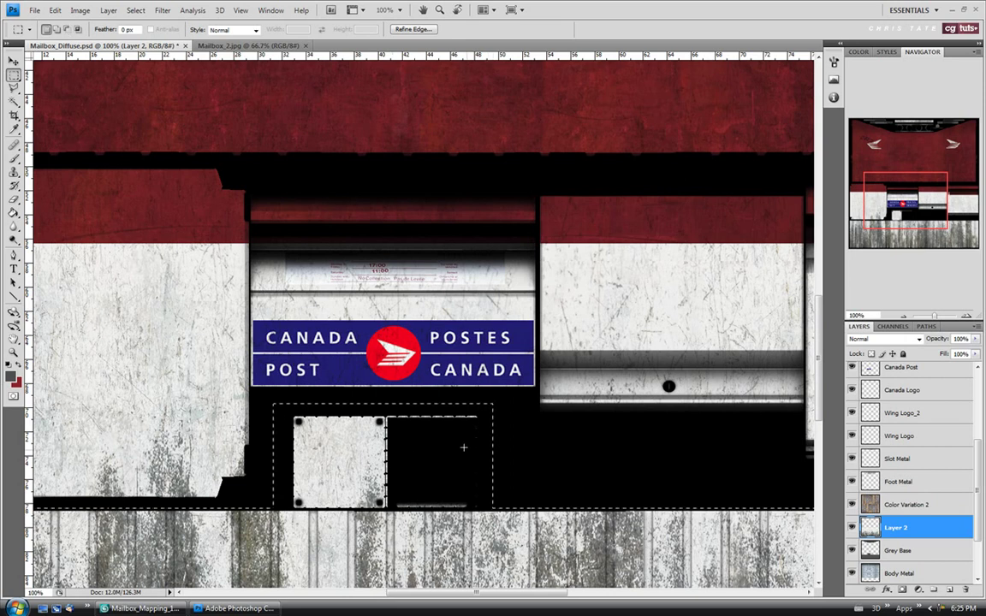
{"action": "key", "text": "z"}
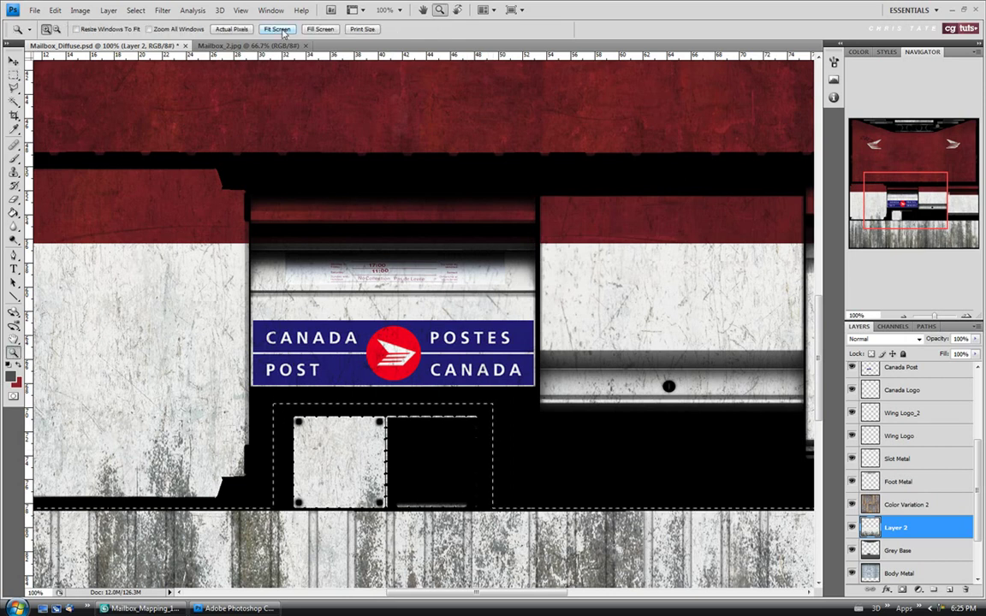
{"action": "left_click", "coordinate": [276, 28]}
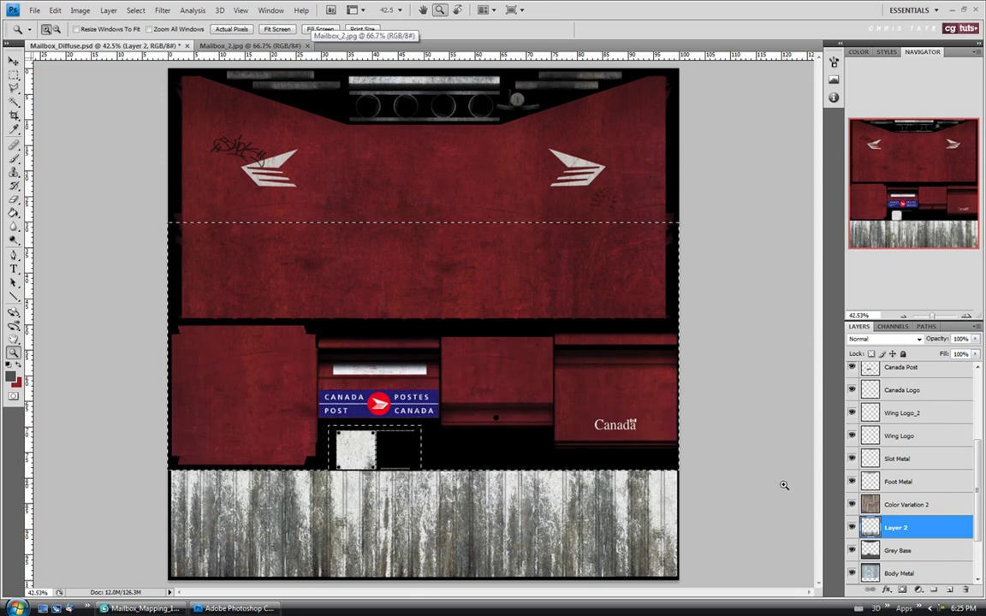
{"action": "left_click", "coordinate": [13, 75]}
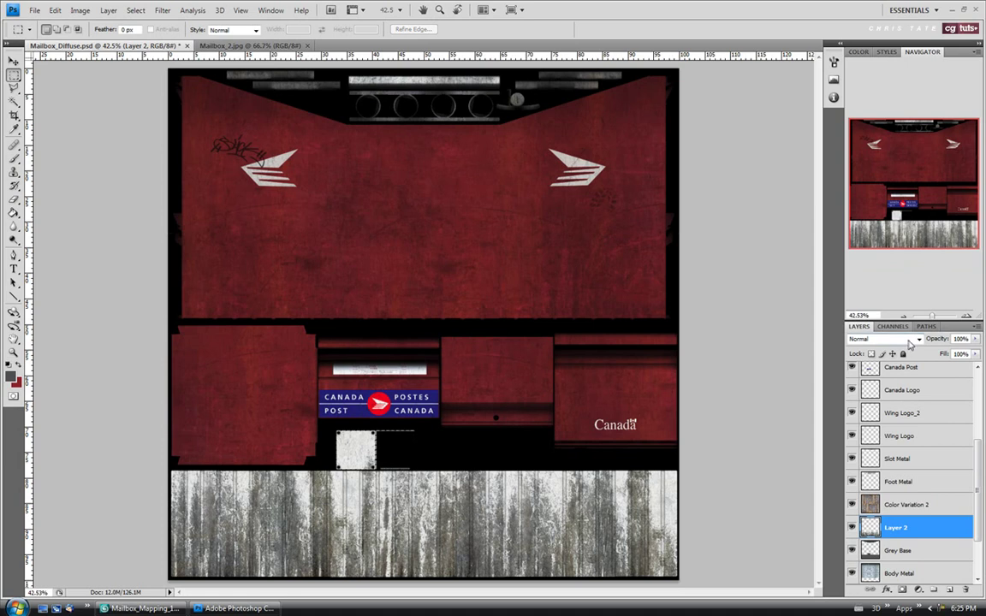
Set the merged grunge layer's blending mode to Overlay and its opacity to 31%.
{"action": "left_click", "coordinate": [882, 339]}
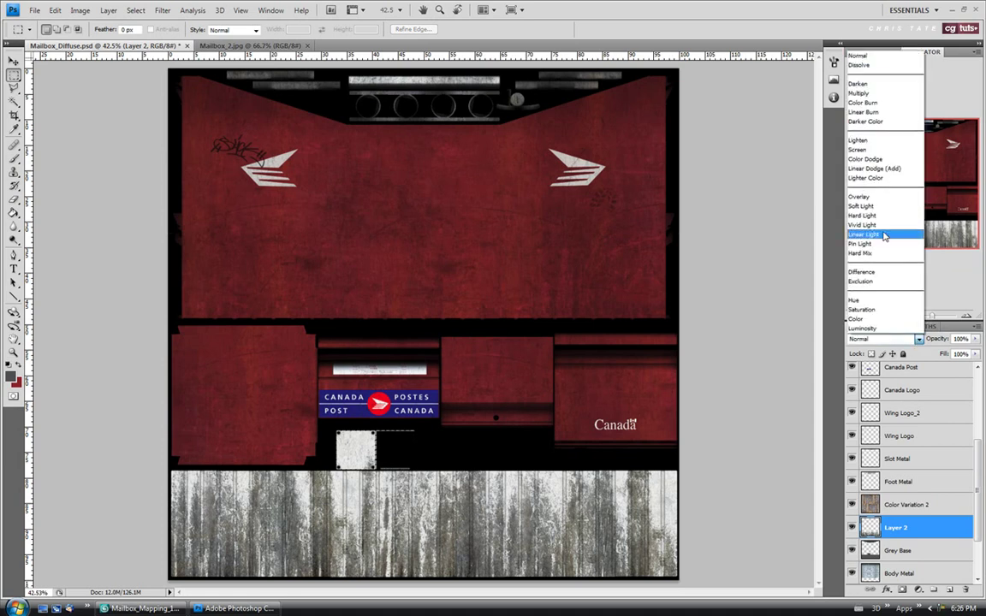
{"action": "left_click", "coordinate": [877, 197]}
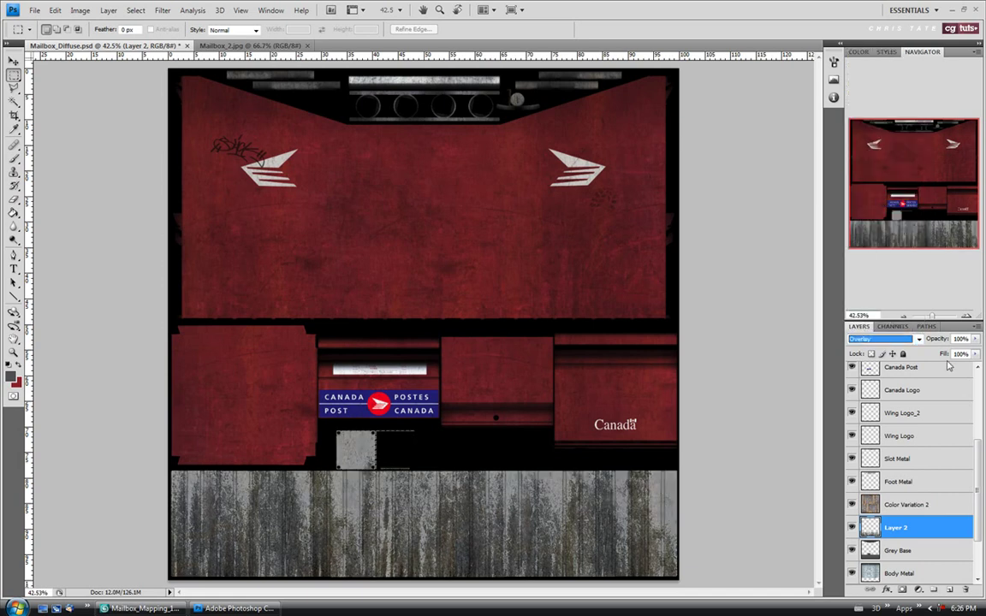
{"action": "left_click", "coordinate": [975, 339]}
{"action": "left_click_drag", "start_coordinate": [976, 353], "coordinate": [926, 352]}
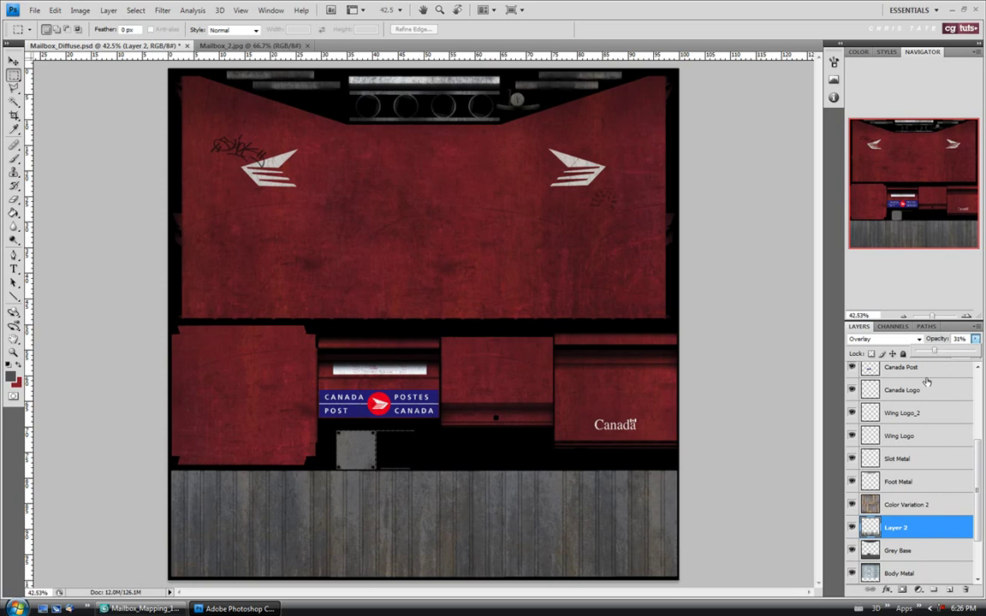
Rename the grunge layer above Grey Base as Base Dirt.
{"action": "left_click", "coordinate": [900, 532]}
{"action": "double_click", "coordinate": [897, 529]}
{"action": "type", "text": "Base"}
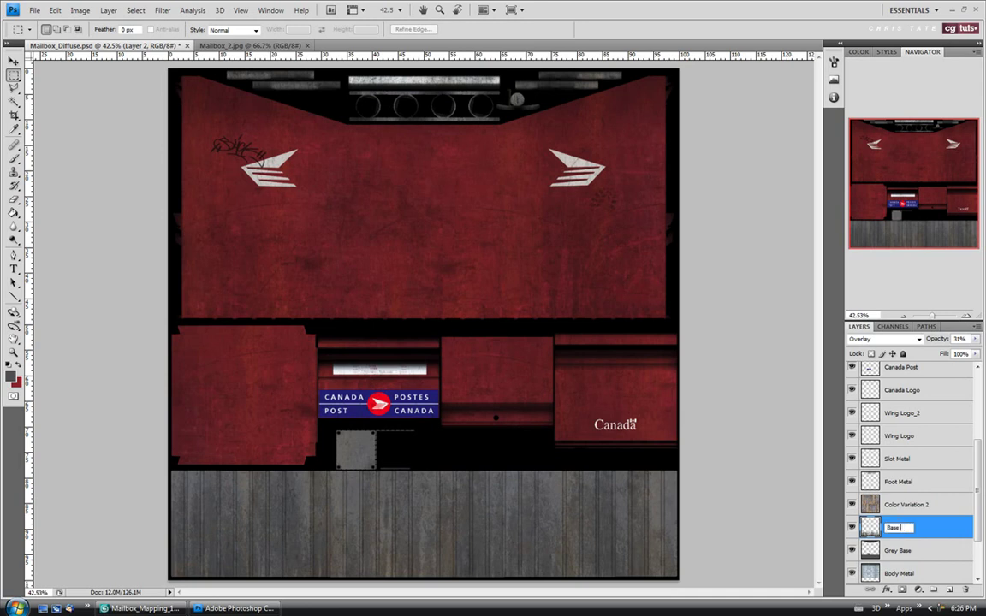
{"action": "type", "text": " Dirt"}
{"action": "key", "text": "Return"}
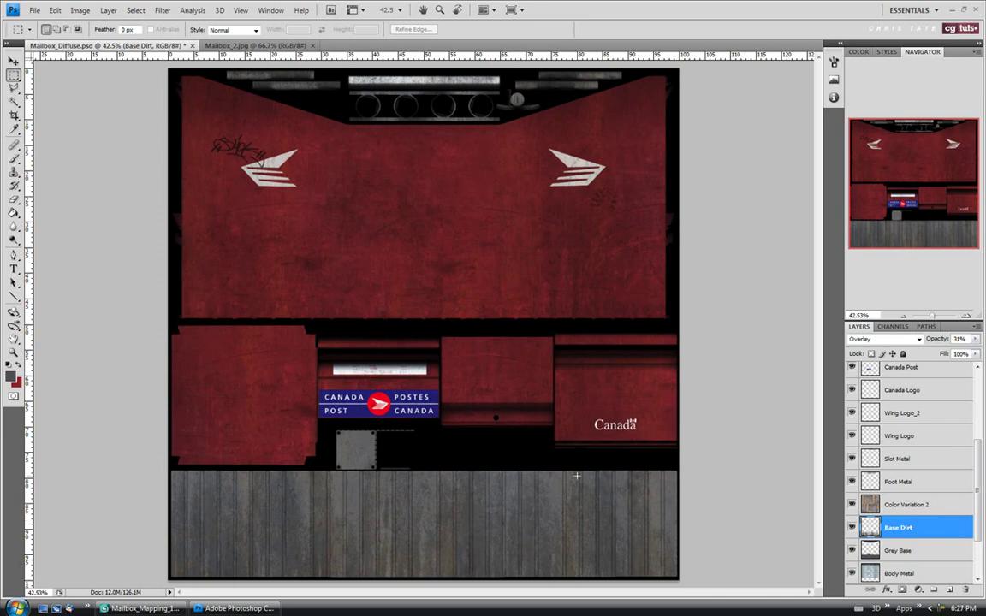
Open the Concrete image from the Texture_Source folder.
{"action": "left_click", "coordinate": [34, 9]}
{"action": "left_click", "coordinate": [38, 33]}
{"action": "left_click_drag", "start_coordinate": [446, 180], "coordinate": [446, 274]}
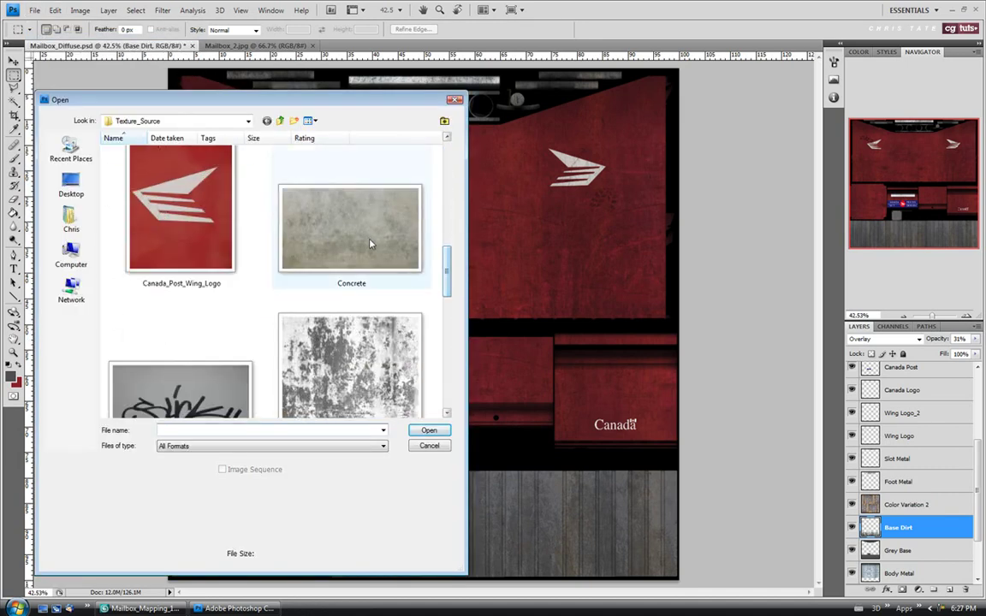
{"action": "left_click", "coordinate": [297, 212]}
{"action": "left_click", "coordinate": [426, 431]}
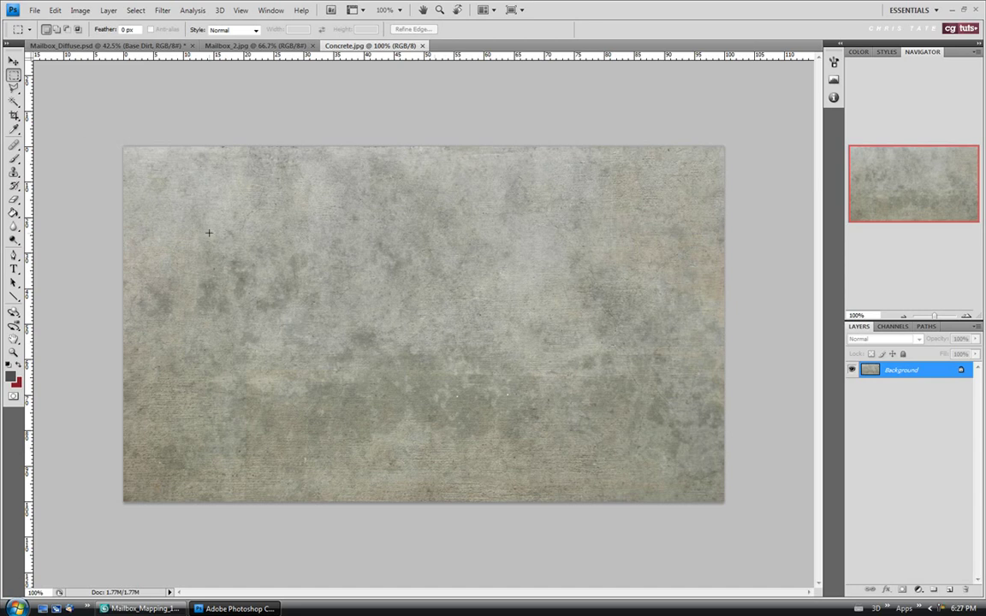
Retouch the small white specks in the concrete image using the Healing Brush at size 10.
{"action": "left_click", "coordinate": [14, 144]}
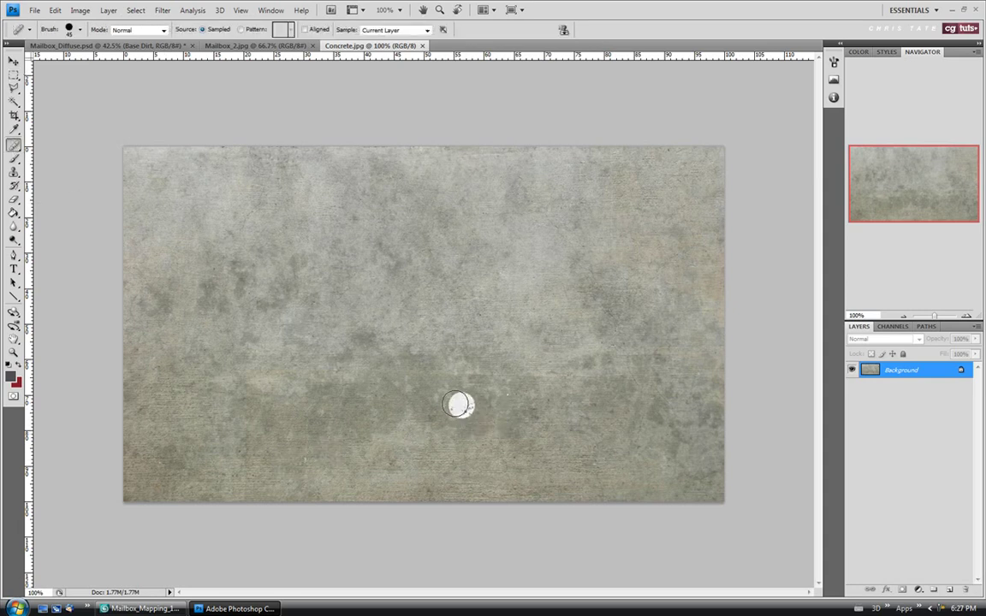
{"action": "key", "text": "bracketleft"}
{"action": "key", "text": "bracketleft"}
{"action": "key", "text": "bracketleft"}
{"action": "key", "text": "bracketleft"}
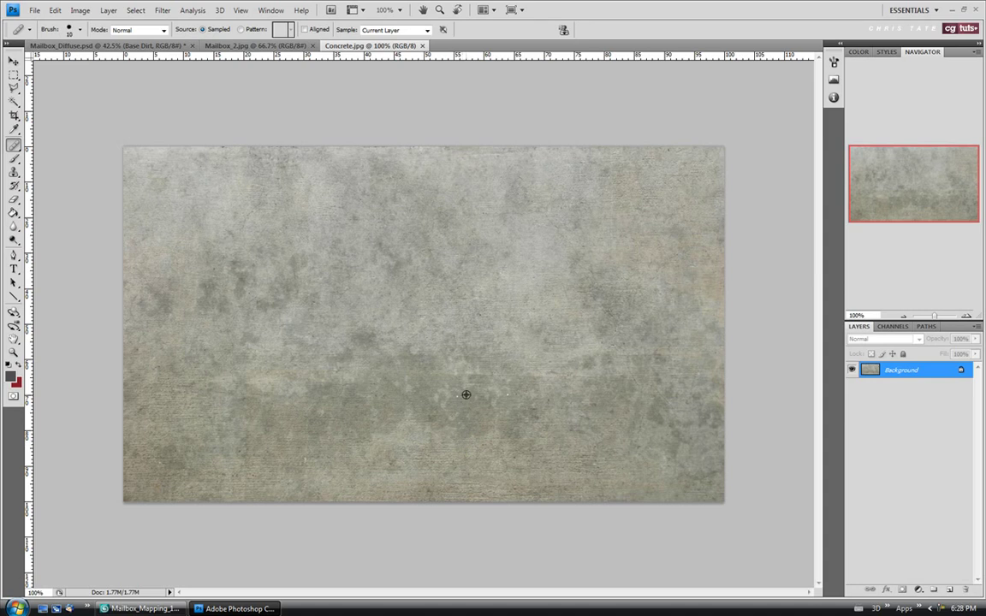
{"action": "left_click", "coordinate": [483, 424]}
Copy the whole retouched concrete image and close its file.
{"action": "key", "text": "ctrl+a"}
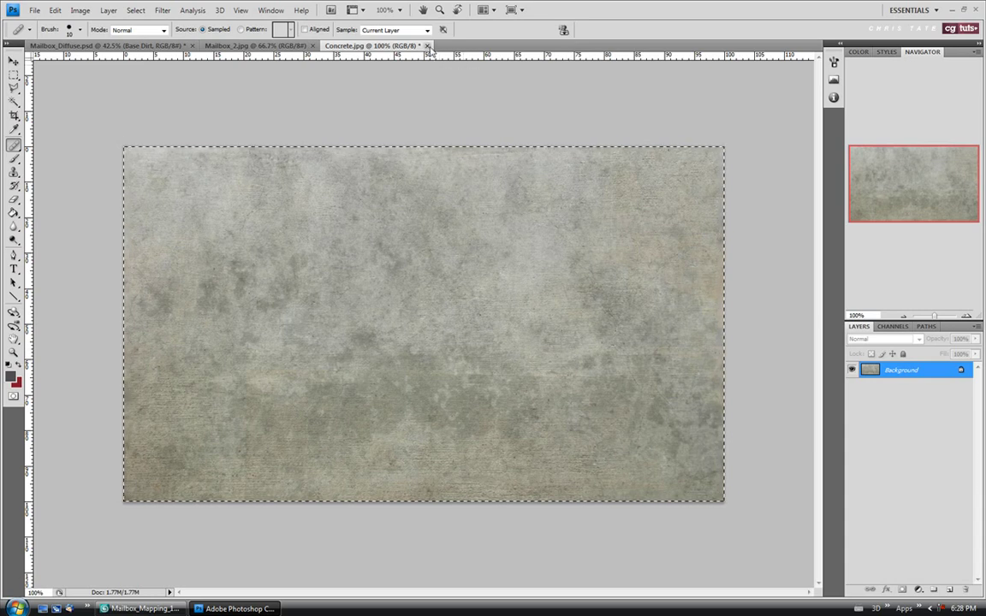
{"action": "left_click", "coordinate": [427, 46]}
{"action": "left_click", "coordinate": [499, 227]}
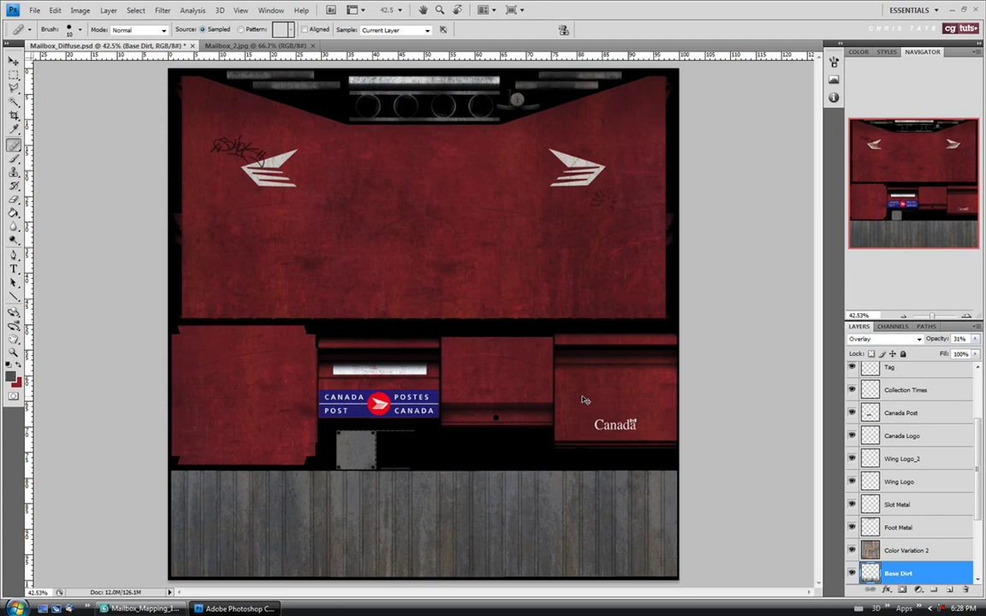
Paste the concrete image above Base Dirt and position it over the left half of the ribbed grey strip.
{"action": "key", "text": "ctrl+v"}
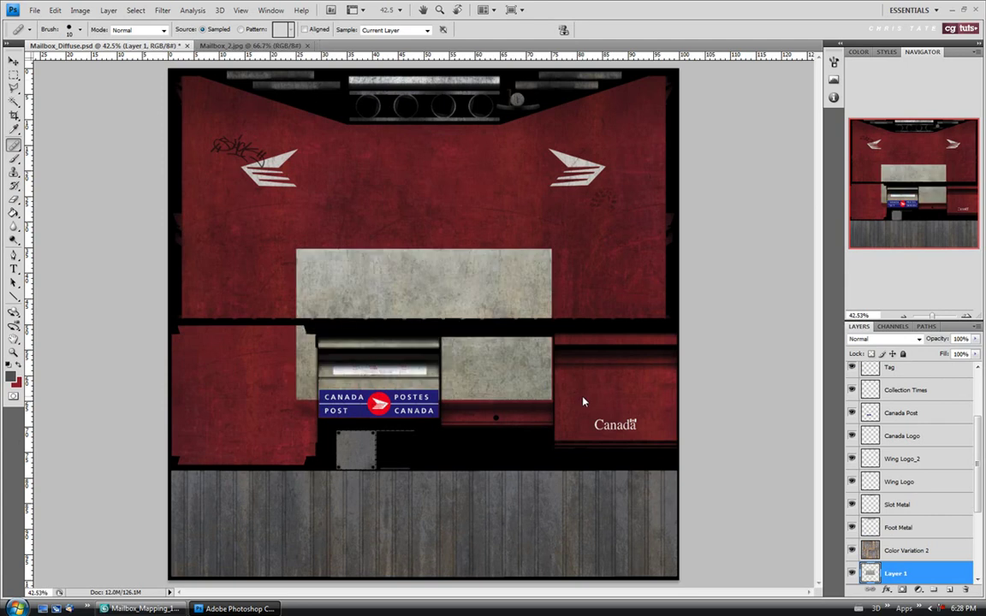
{"action": "key", "text": "v"}
{"action": "left_click_drag", "start_coordinate": [366, 377], "coordinate": [251, 519]}
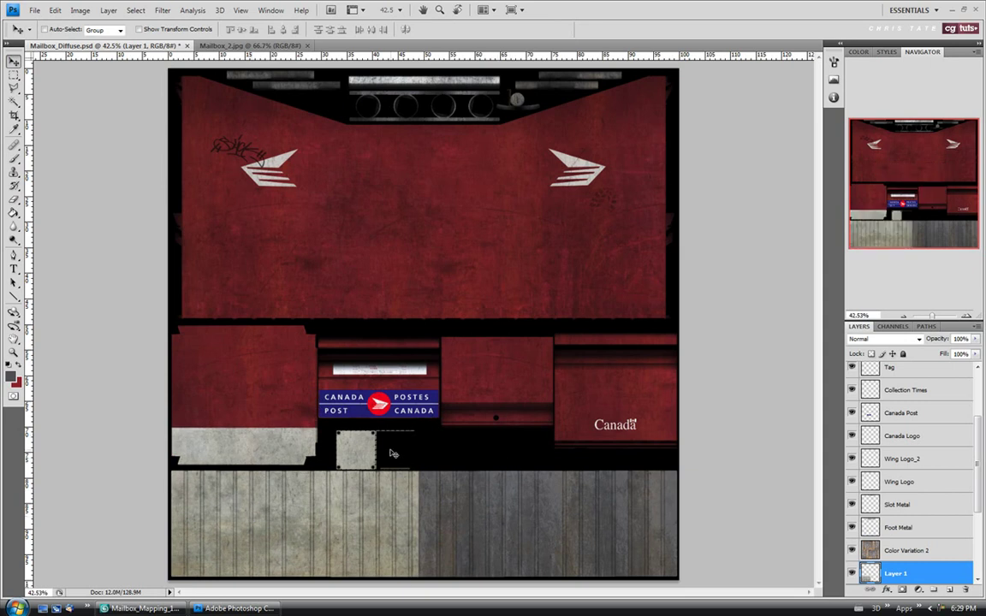
Paste a second concrete copy over the right half of the ribbed strip and flip it horizontally.
{"action": "key", "text": "ctrl+a"}
{"action": "key", "text": "ctrl+c"}
{"action": "key", "text": "ctrl+v"}
{"action": "left_click_drag", "start_coordinate": [424, 459], "coordinate": [528, 530]}
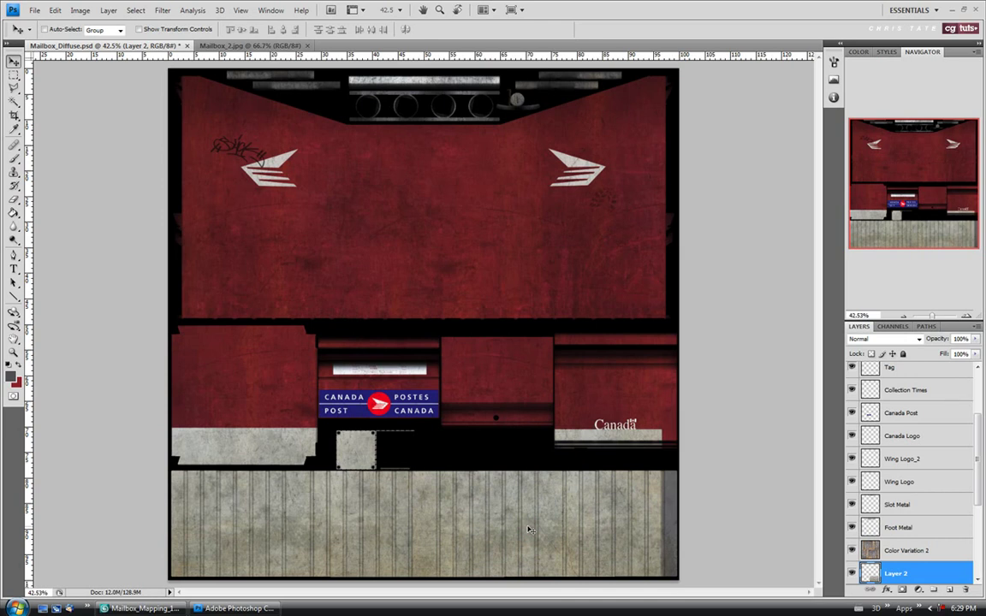
{"action": "key", "text": "ctrl+t"}
{"action": "right_click", "coordinate": [518, 514]}
{"action": "left_click", "coordinate": [555, 505]}
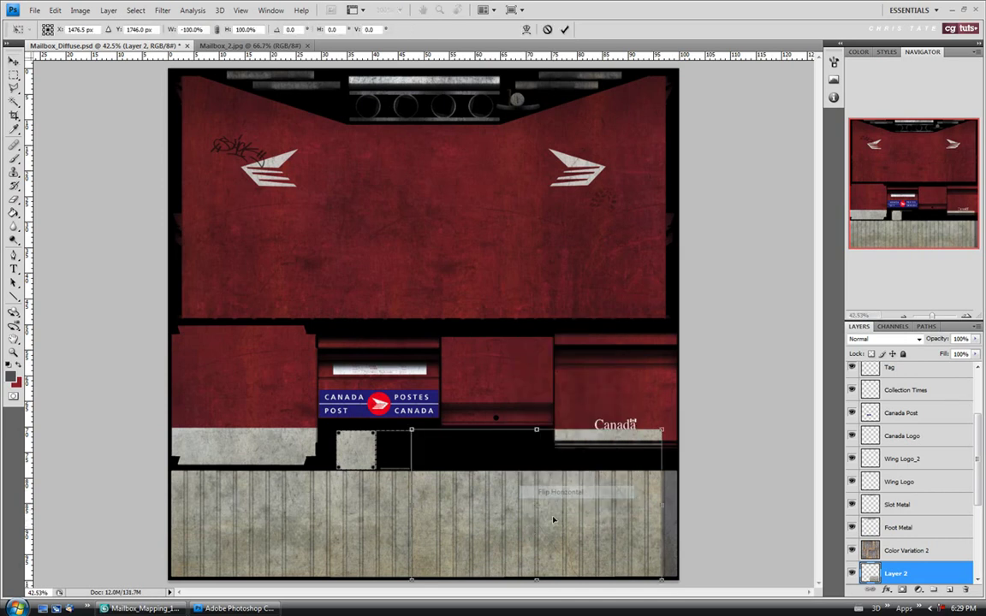
{"action": "key", "text": "Return"}
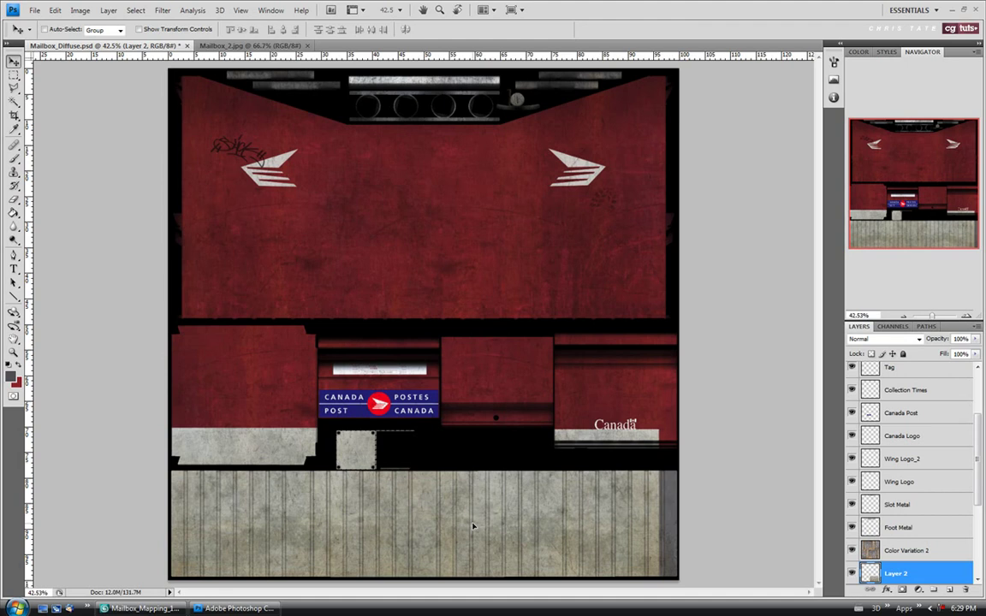
Cover the bare right end of the ribbed strip with another concrete piece and merge the three concrete layers.
{"action": "key", "text": "ctrl+shift+alt+e"}
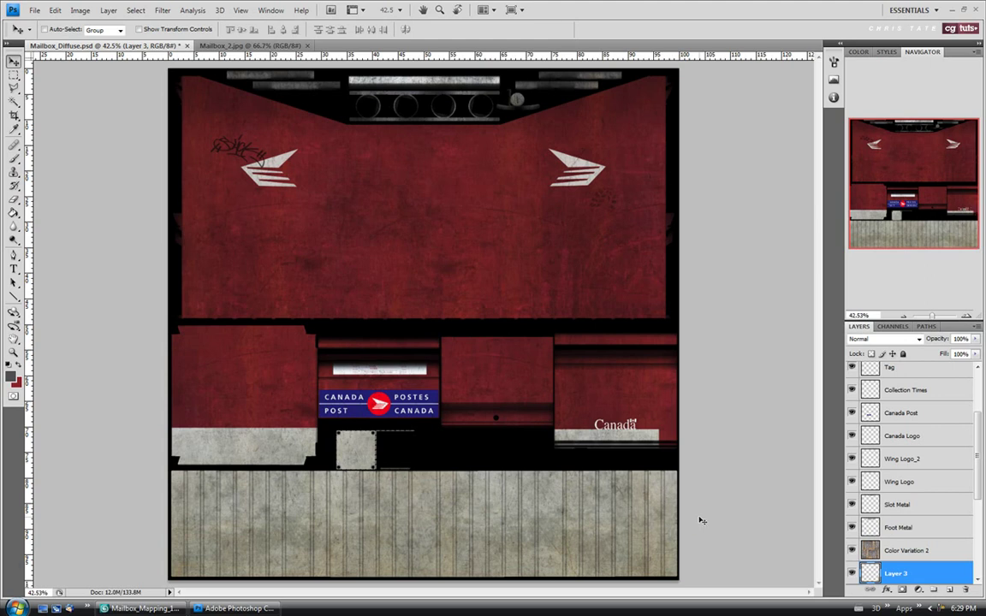
{"action": "scroll", "coordinate": [916, 479], "scroll_direction": "down", "scroll_amount": 5}
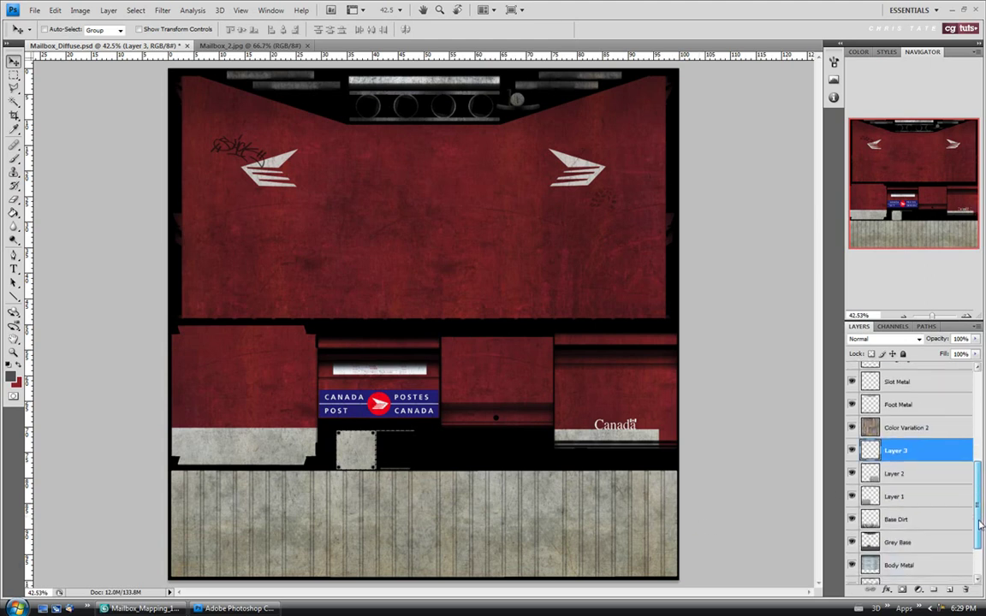
{"action": "left_click", "coordinate": [916, 496], "text": "shift"}
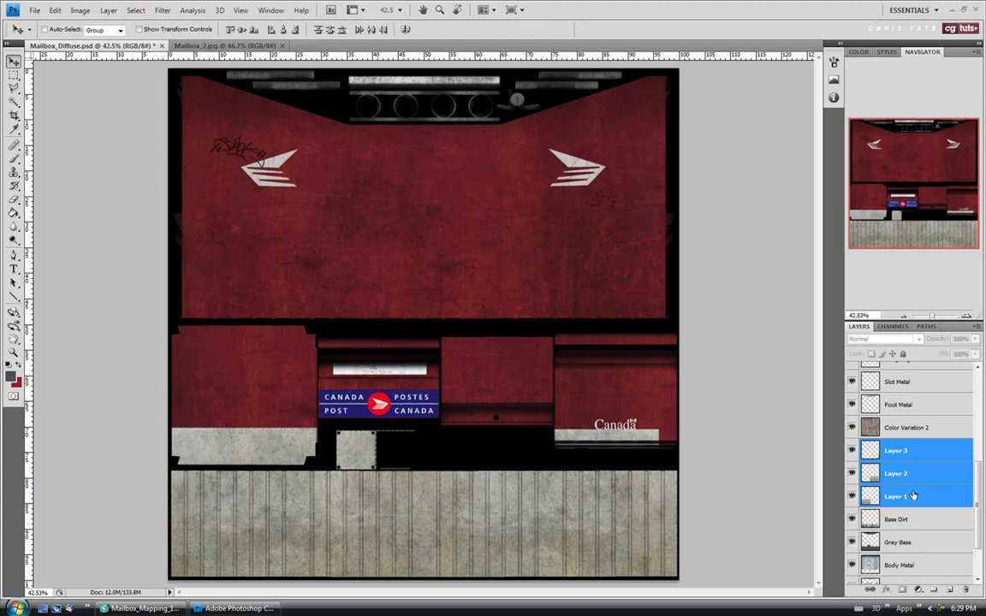
{"action": "key", "text": "ctrl+e"}
{"action": "double_click", "coordinate": [896, 451]}
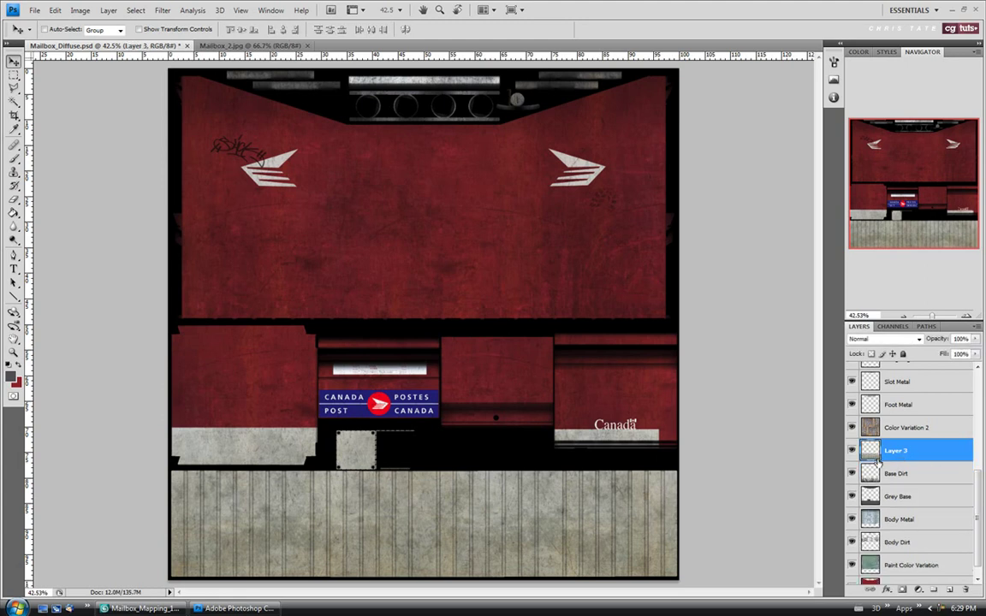
Paste a copy of the merged concrete as a new layer and move it over the metal parts at the texture's top.
{"action": "left_click", "coordinate": [876, 459], "text": "ctrl"}
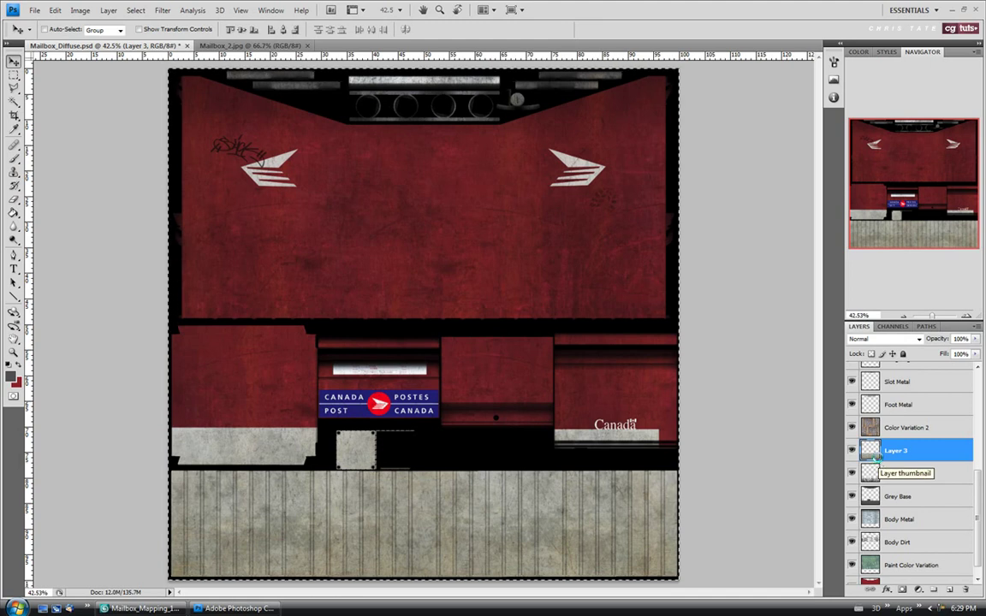
{"action": "key", "text": "ctrl+v"}
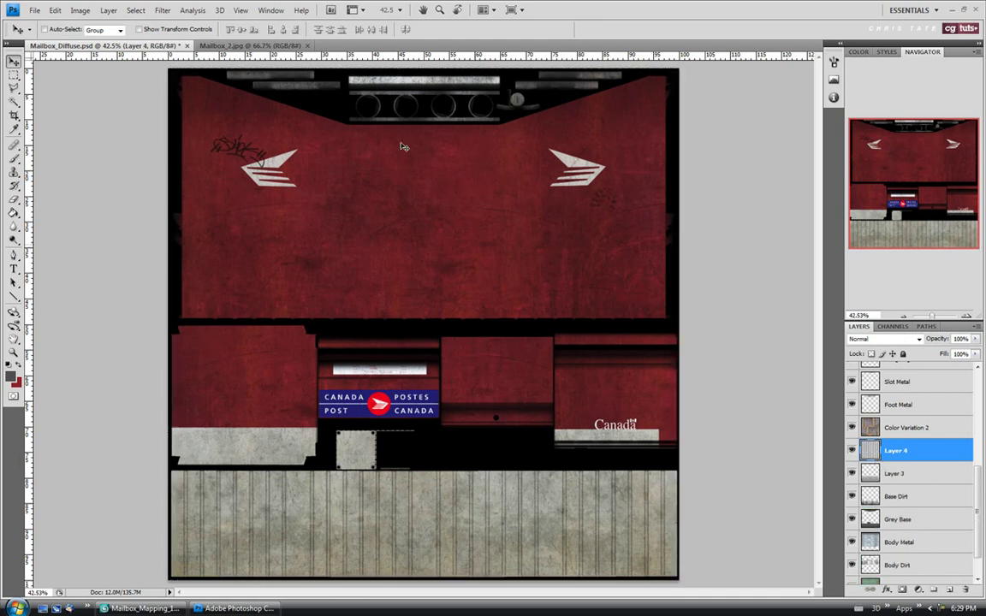
{"action": "left_click_drag", "start_coordinate": [458, 249], "coordinate": [469, 104]}
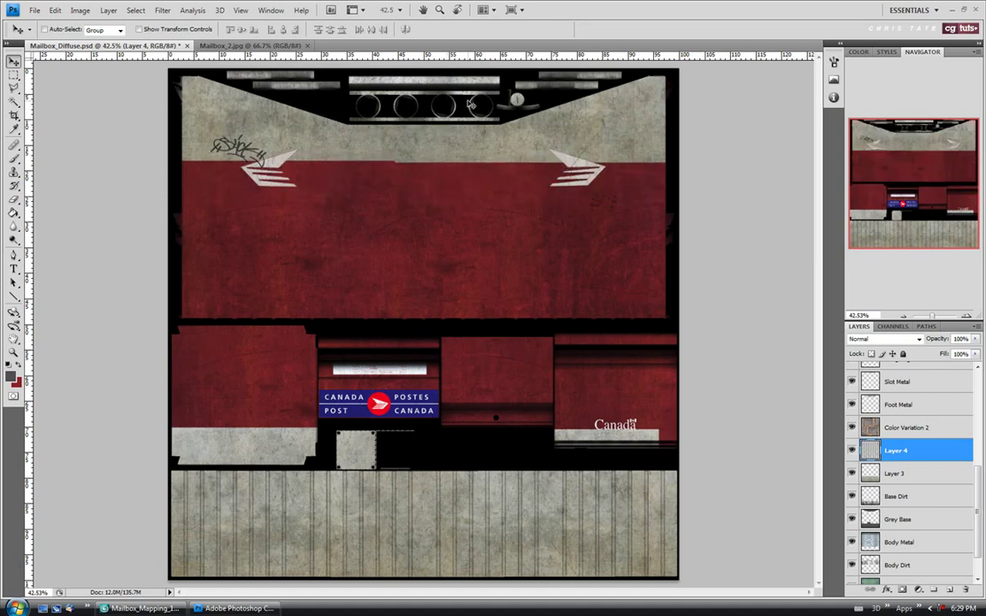
On Layer 3, delete the concrete above the ribbed strip except over the small square panel, and clear the selection.
{"action": "left_click", "coordinate": [894, 478]}
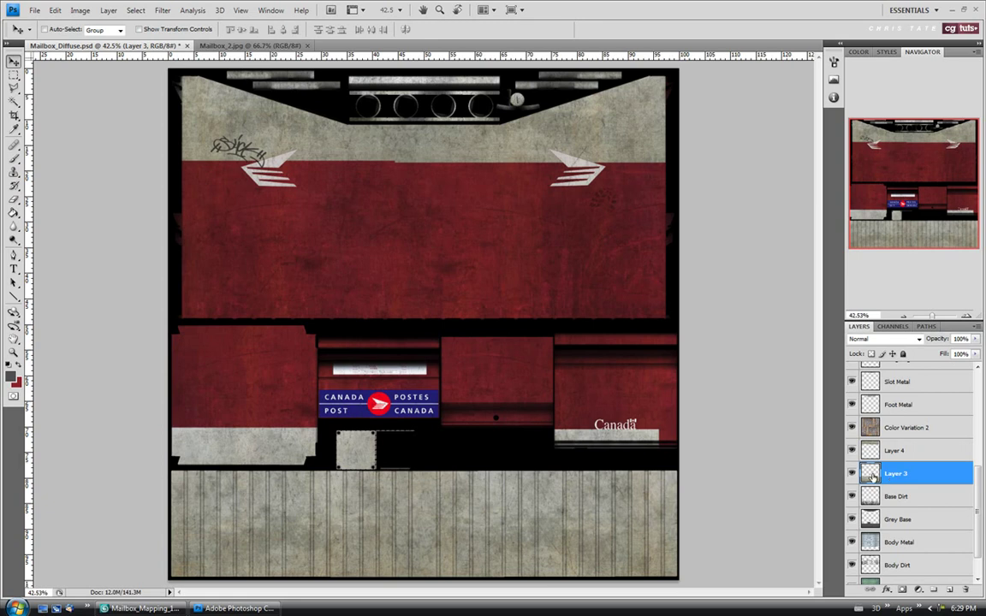
{"action": "key", "text": "m"}
{"action": "left_click_drag", "start_coordinate": [154, 350], "coordinate": [710, 469]}
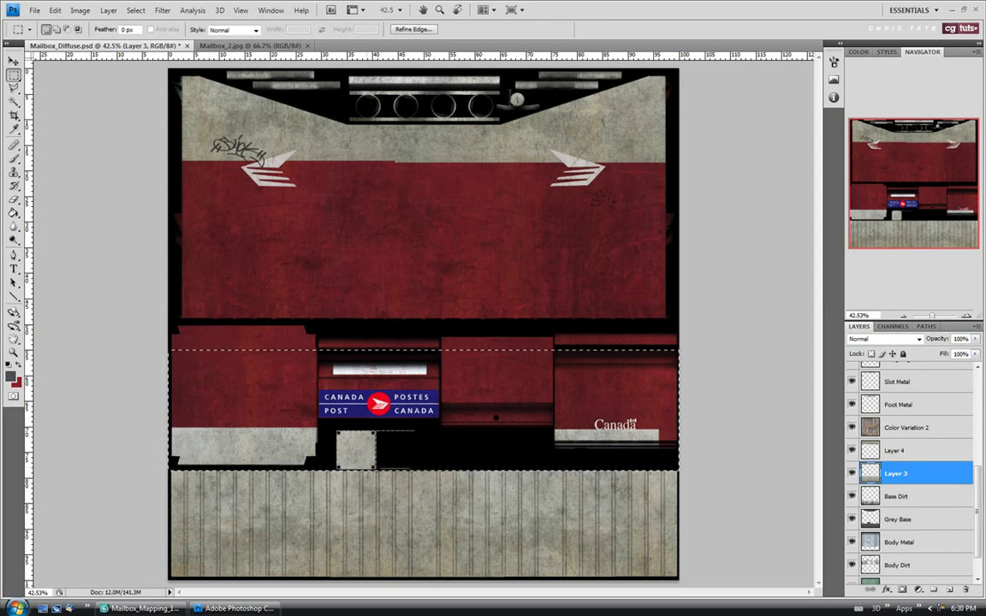
{"action": "key", "text": "alt"}
{"action": "left_click_drag", "start_coordinate": [330, 428], "coordinate": [418, 497]}
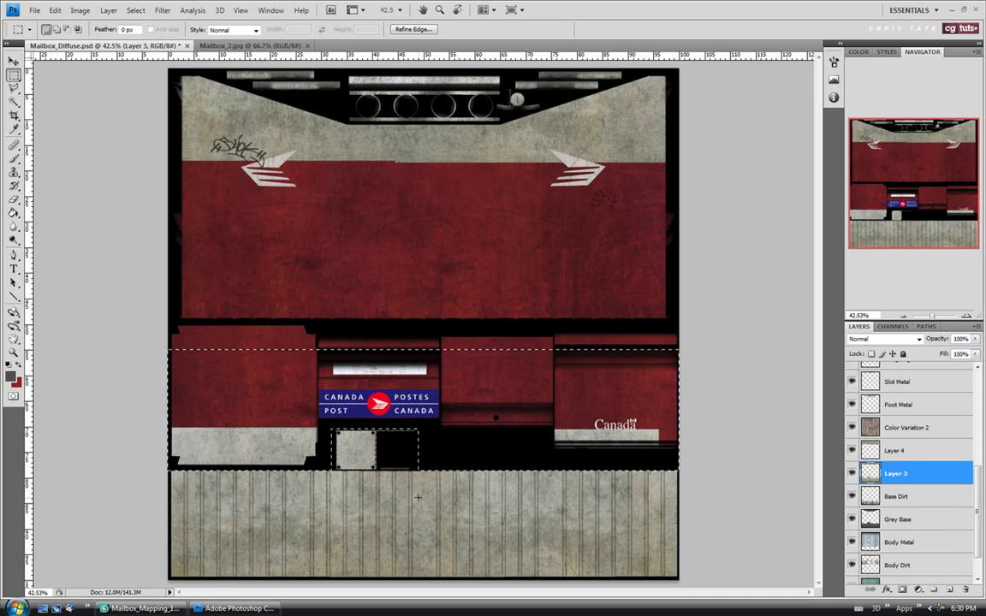
{"action": "key", "text": "Delete"}
{"action": "key", "text": "ctrl+d"}
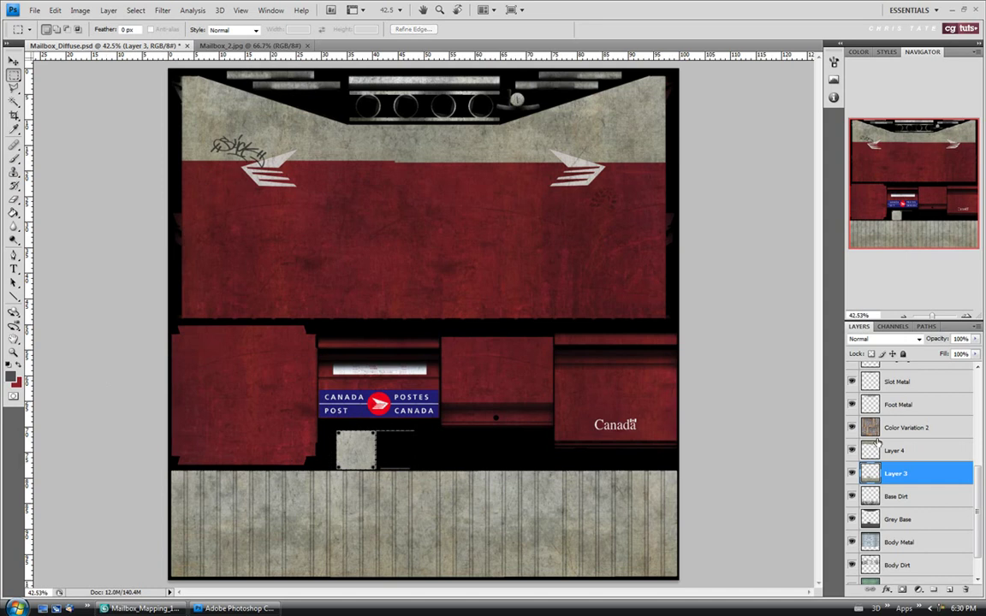
Set the blending mode of Layer 3 to Overlay.
{"action": "left_click", "coordinate": [886, 339]}
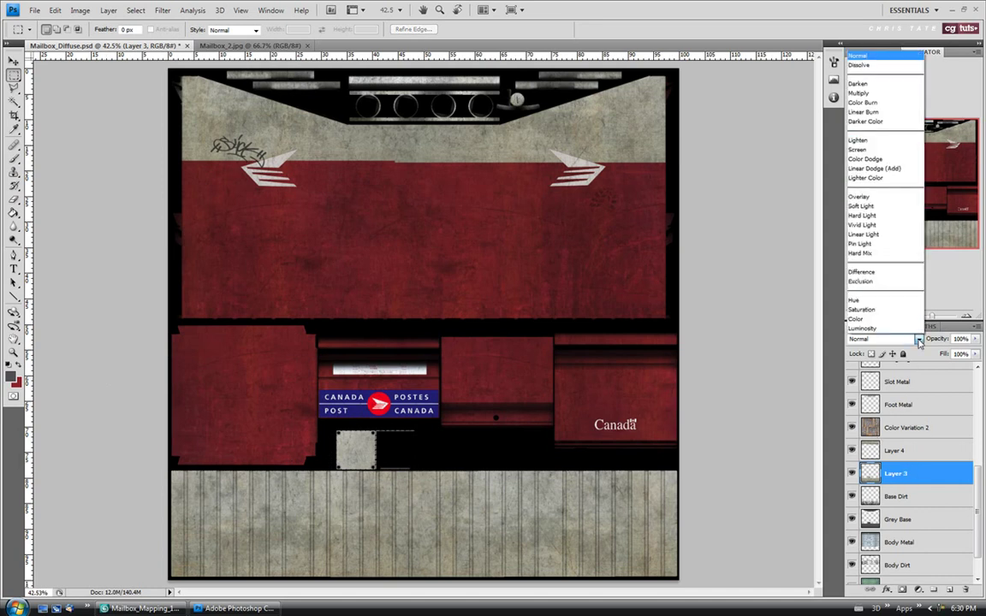
{"action": "left_click", "coordinate": [854, 200]}
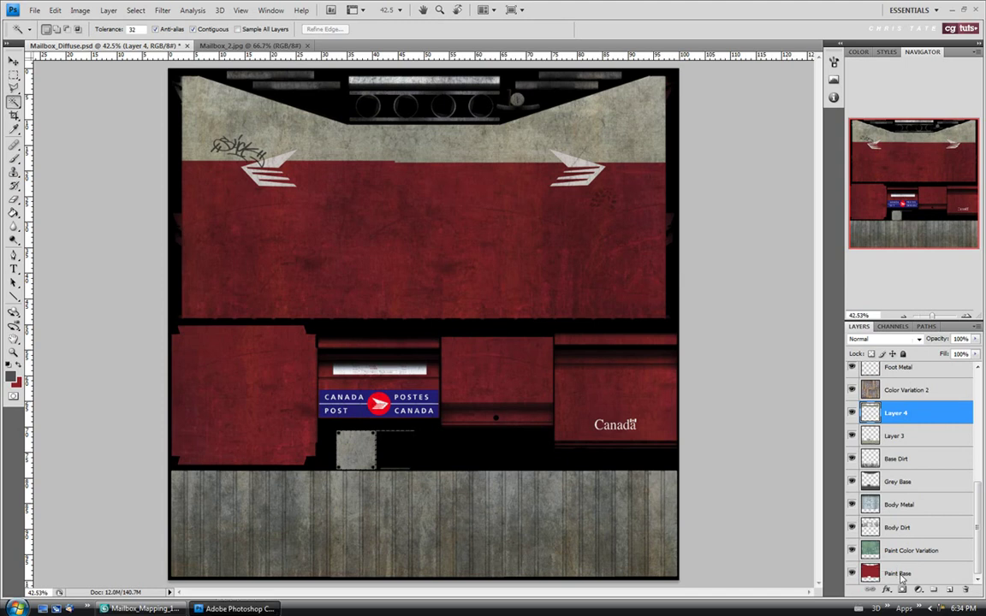
Select the red body area from the Paint Base layer, delete that area's concrete from Layer 4, and clear the selection.
{"action": "left_click", "coordinate": [904, 573]}
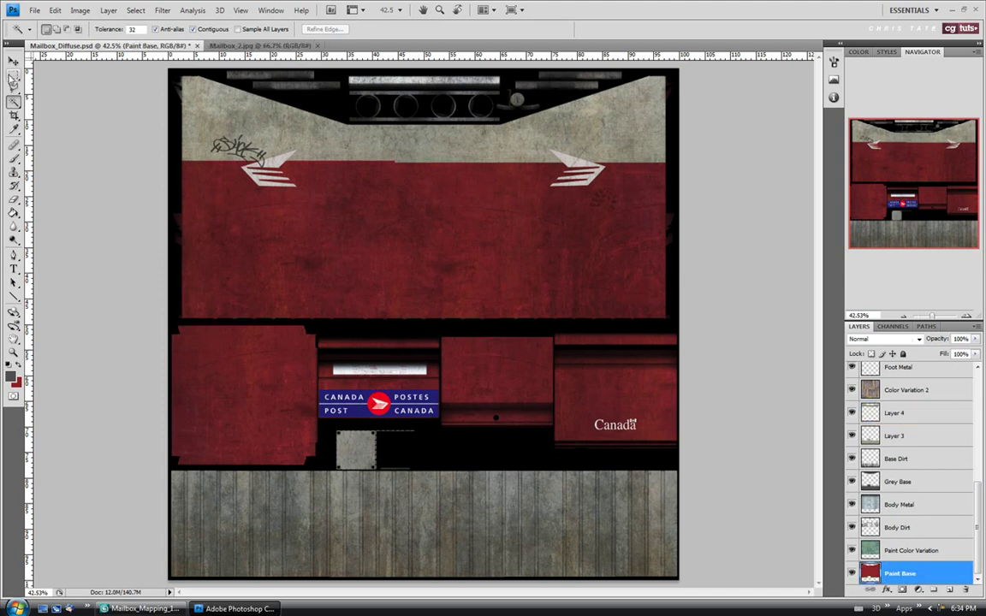
{"action": "left_click", "coordinate": [411, 223]}
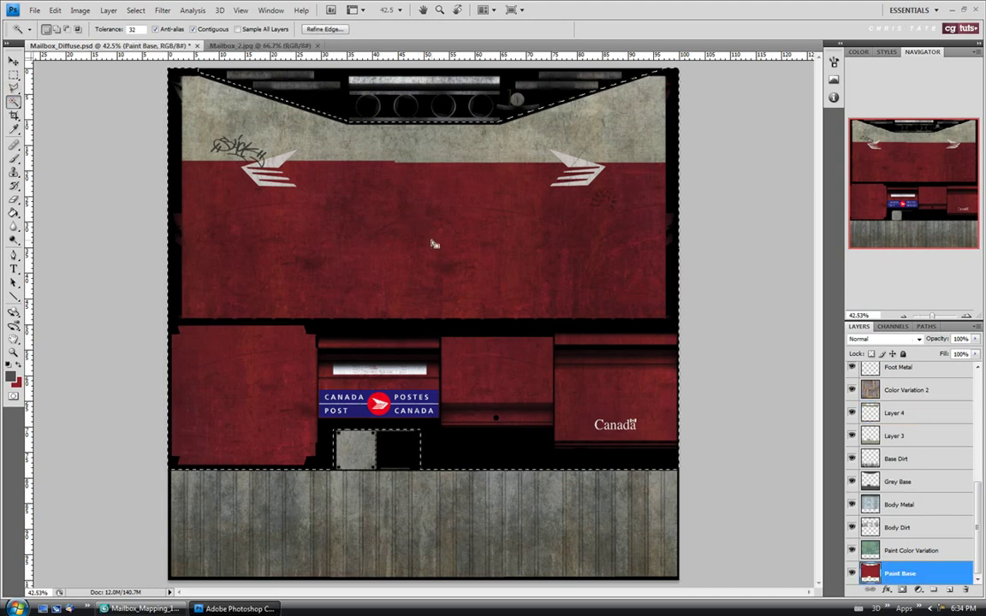
{"action": "left_click", "coordinate": [896, 414]}
{"action": "key", "text": "alt+BackSpace"}
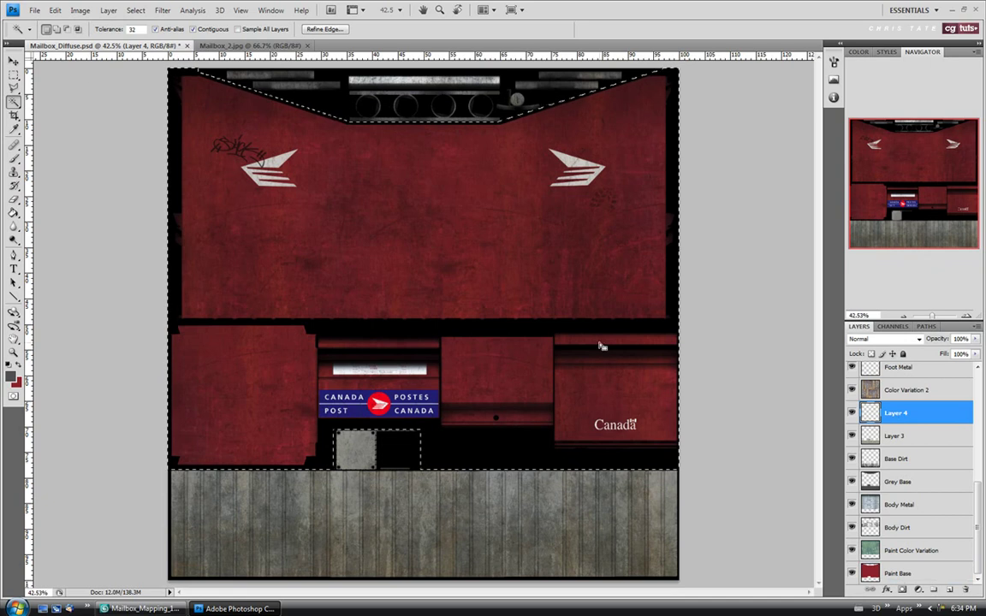
{"action": "left_click", "coordinate": [14, 75]}
{"action": "left_click", "coordinate": [208, 160]}
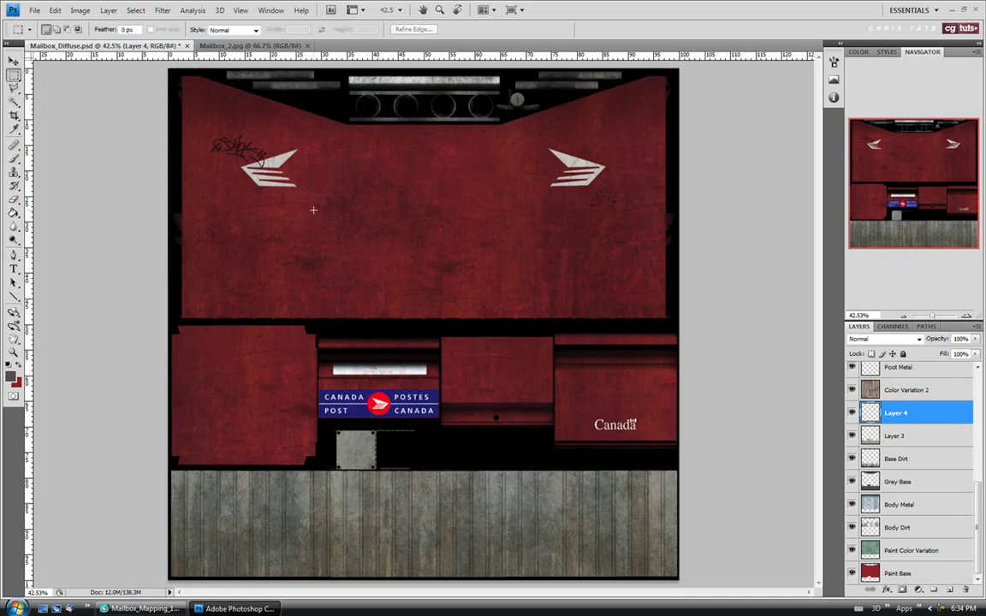
Merge Layer 3 and Layer 4 into one layer and set its blending mode to Overlay.
{"action": "left_click", "coordinate": [896, 437], "text": "ctrl"}
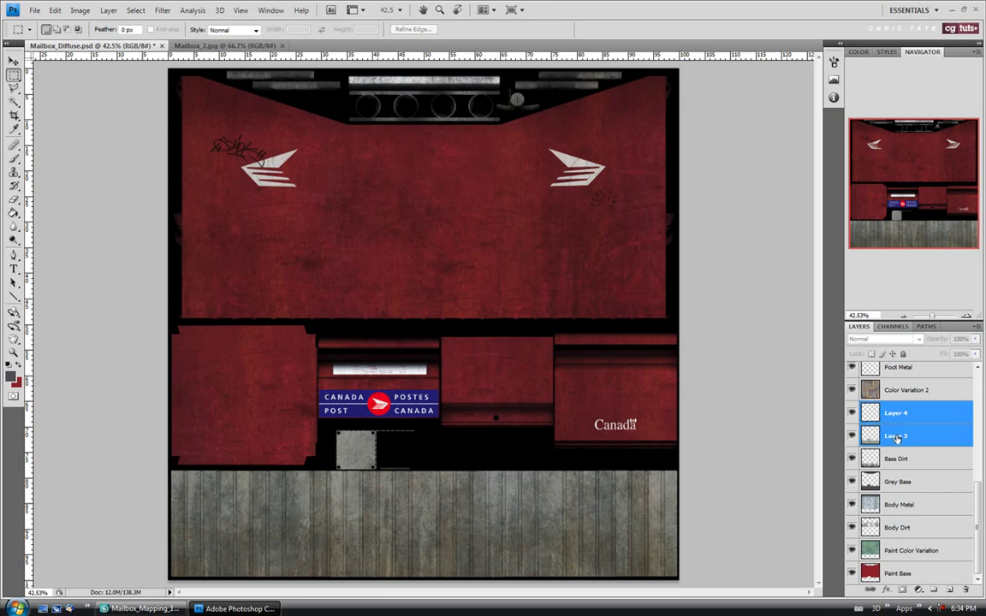
{"action": "key", "text": "ctrl+e"}
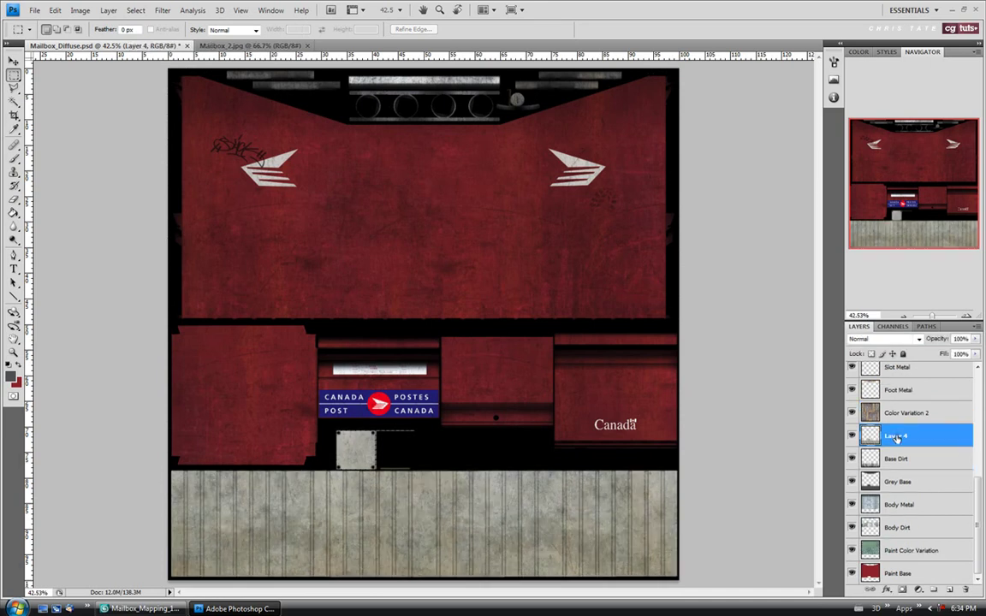
{"action": "left_click", "coordinate": [917, 339]}
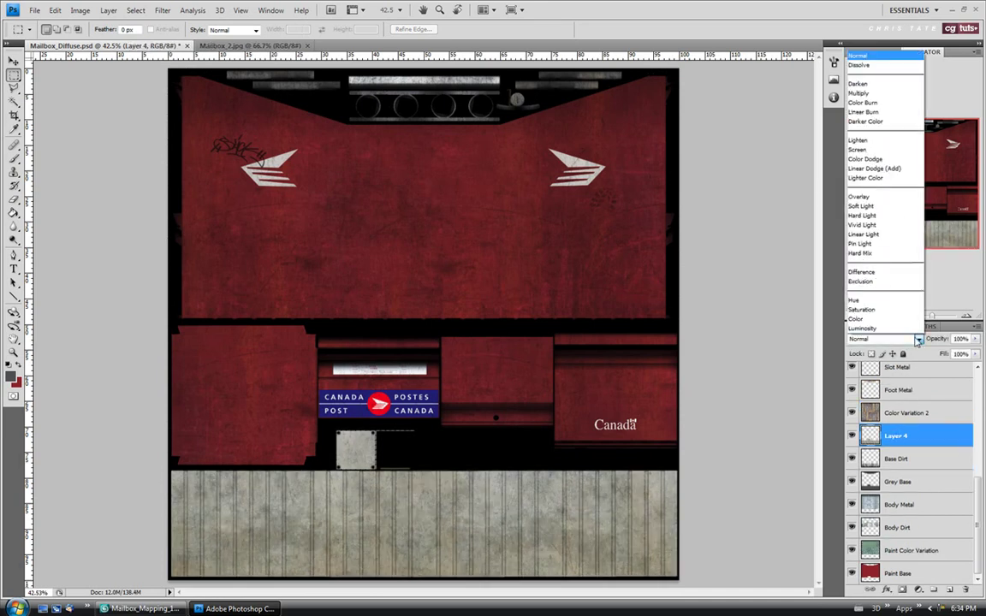
{"action": "left_click", "coordinate": [873, 191]}
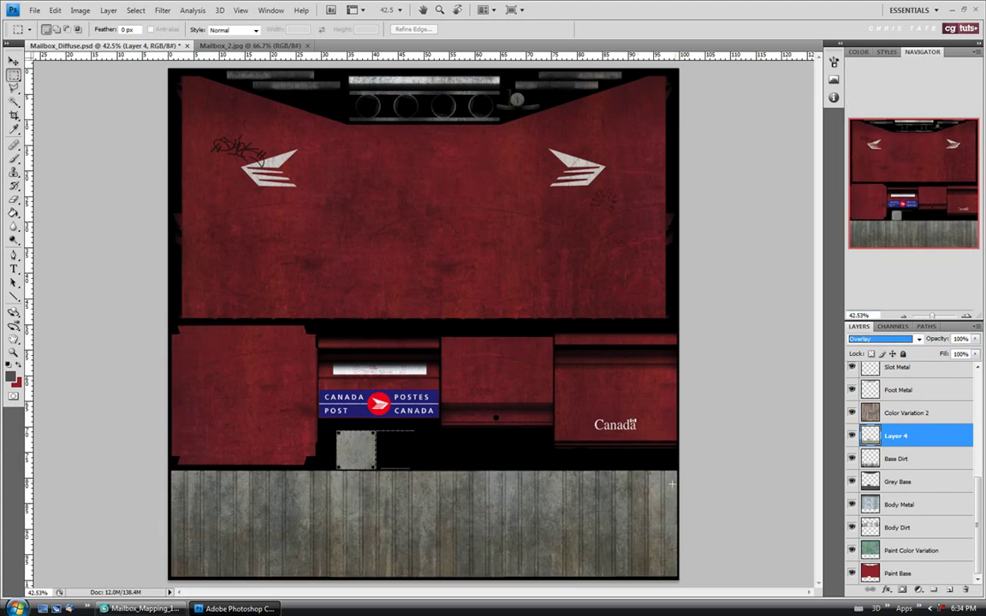
Partly erase the merged concrete along the ribbed strip with a soft 200 px Eraser brush.
{"action": "left_click", "coordinate": [14, 200]}
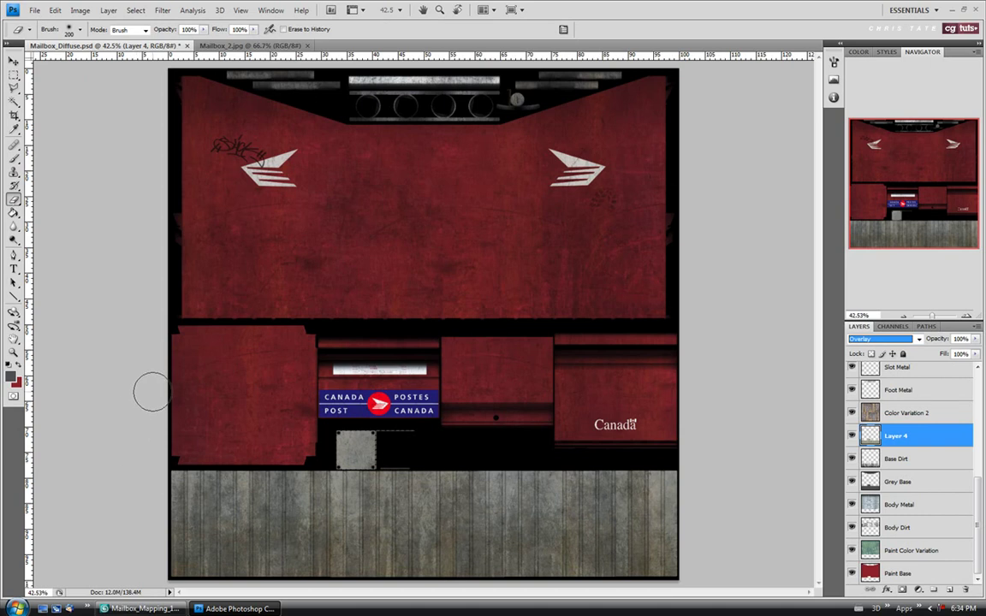
{"action": "left_click", "coordinate": [154, 445]}
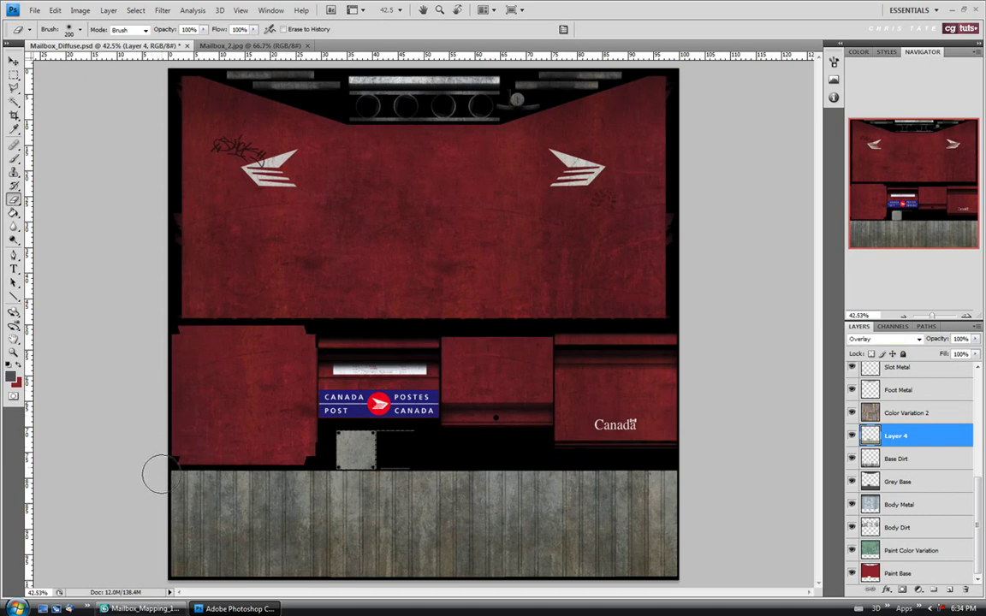
{"action": "mouse_move", "coordinate": [191, 454]}
{"action": "left_mouse_down"}
{"action": "mouse_move", "coordinate": [195, 499]}
{"action": "mouse_move", "coordinate": [177, 473]}
{"action": "mouse_move", "coordinate": [211, 489]}
{"action": "mouse_move", "coordinate": [238, 478]}
{"action": "mouse_move", "coordinate": [279, 491]}
{"action": "mouse_move", "coordinate": [298, 483]}
{"action": "mouse_move", "coordinate": [181, 477]}
{"action": "mouse_move", "coordinate": [229, 477]}
{"action": "left_mouse_up"}
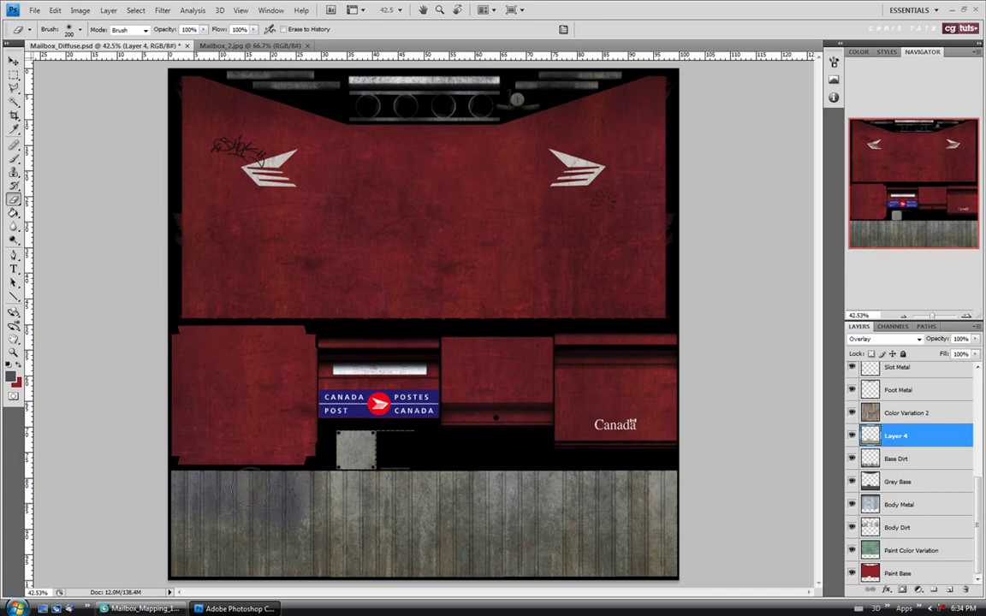
{"action": "left_click_drag", "start_coordinate": [309, 499], "coordinate": [333, 497]}
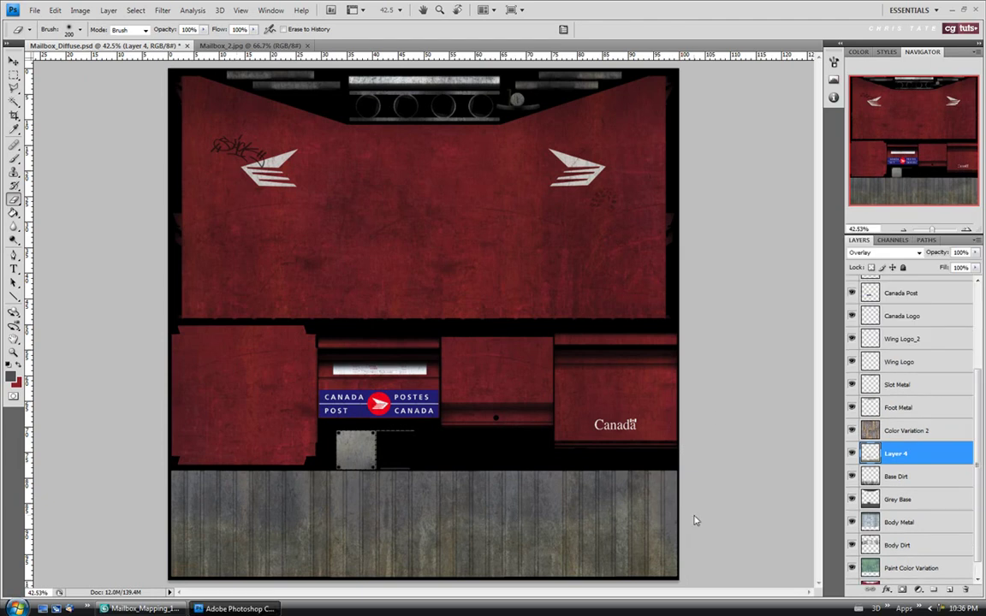
Rename Layer 4 as Base Grime.
{"action": "double_click", "coordinate": [896, 454]}
{"action": "type", "text": "Base Grime"}
{"action": "key", "text": "Return"}
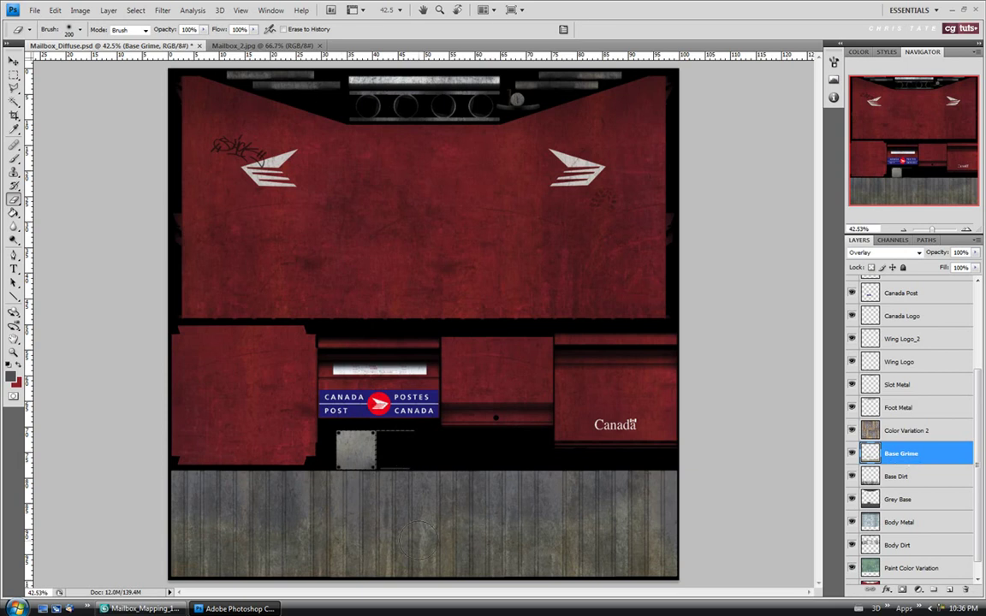
Darken the midtones of the Base Grime layer with a Levels adjustment, leaving the input black point at 0 and white point at 255.
{"action": "left_click", "coordinate": [80, 11]}
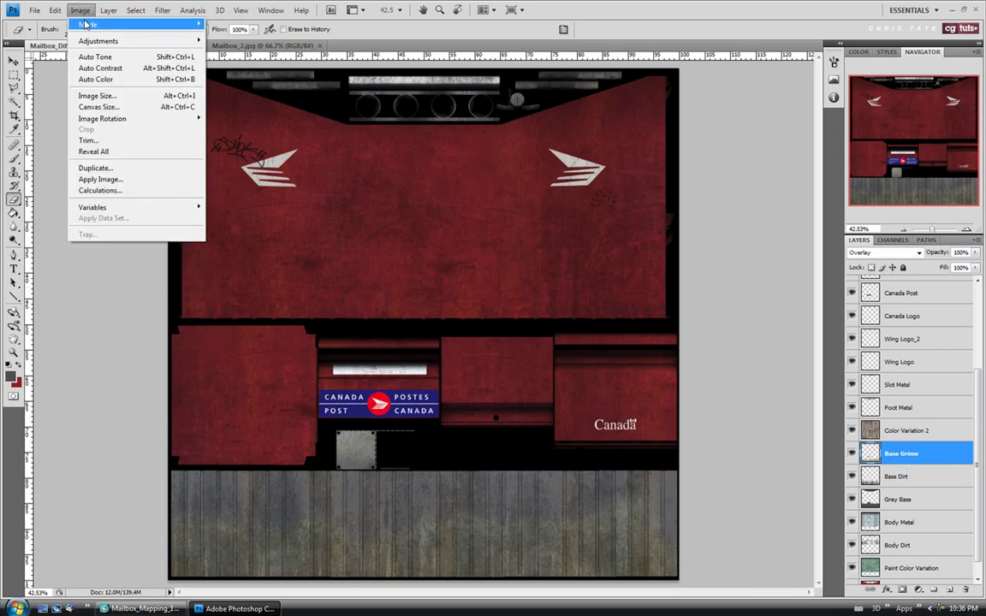
{"action": "mouse_move", "coordinate": [77, 41]}
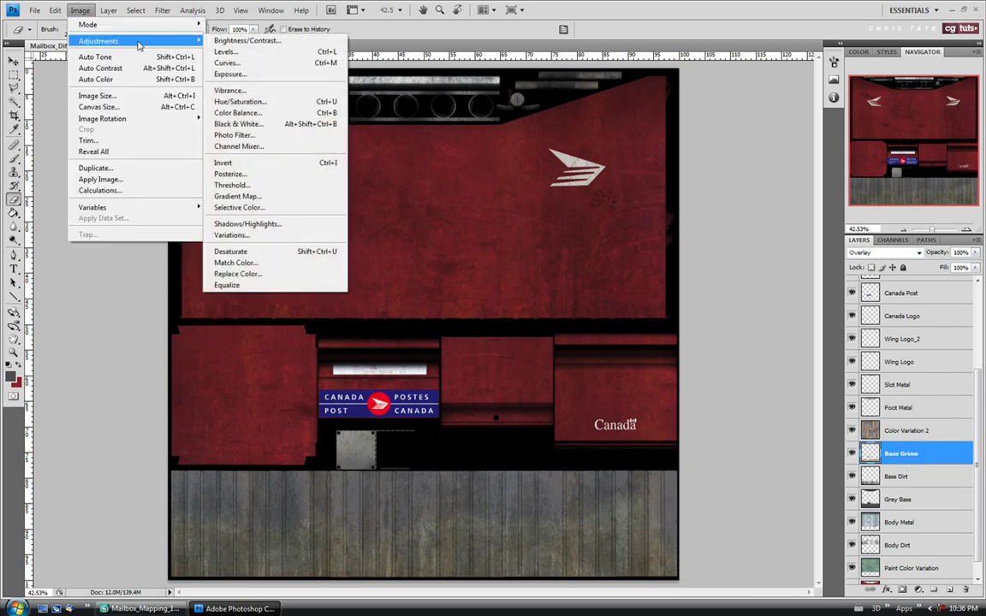
{"action": "left_click", "coordinate": [242, 55]}
{"action": "left_click_drag", "start_coordinate": [232, 137], "coordinate": [409, 199]}
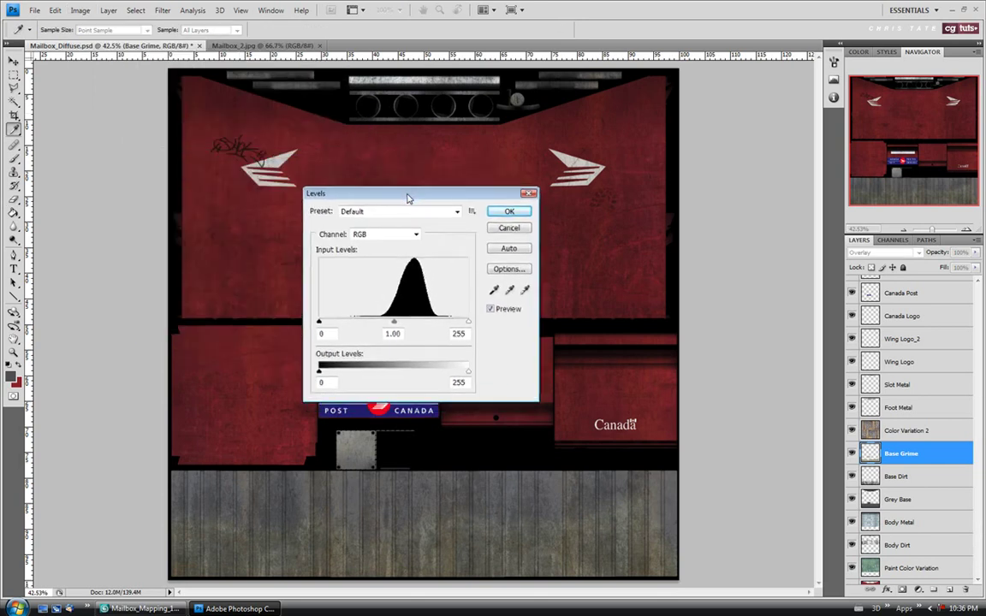
{"action": "left_click_drag", "start_coordinate": [393, 323], "coordinate": [412, 326]}
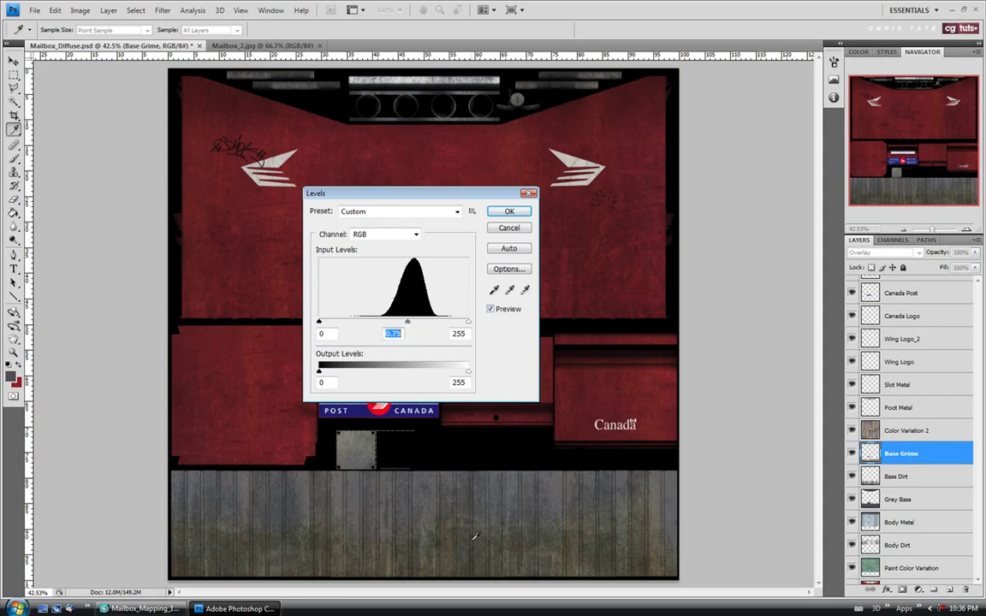
{"action": "left_click_drag", "start_coordinate": [408, 325], "coordinate": [406, 326]}
{"action": "left_click_drag", "start_coordinate": [319, 323], "coordinate": [323, 324]}
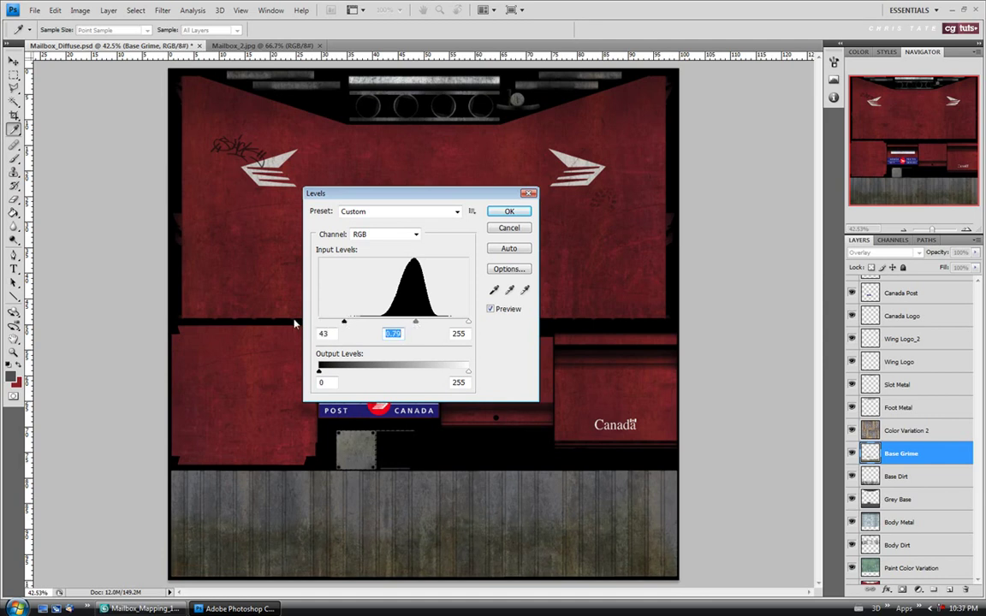
{"action": "key", "text": "shift+Tab"}
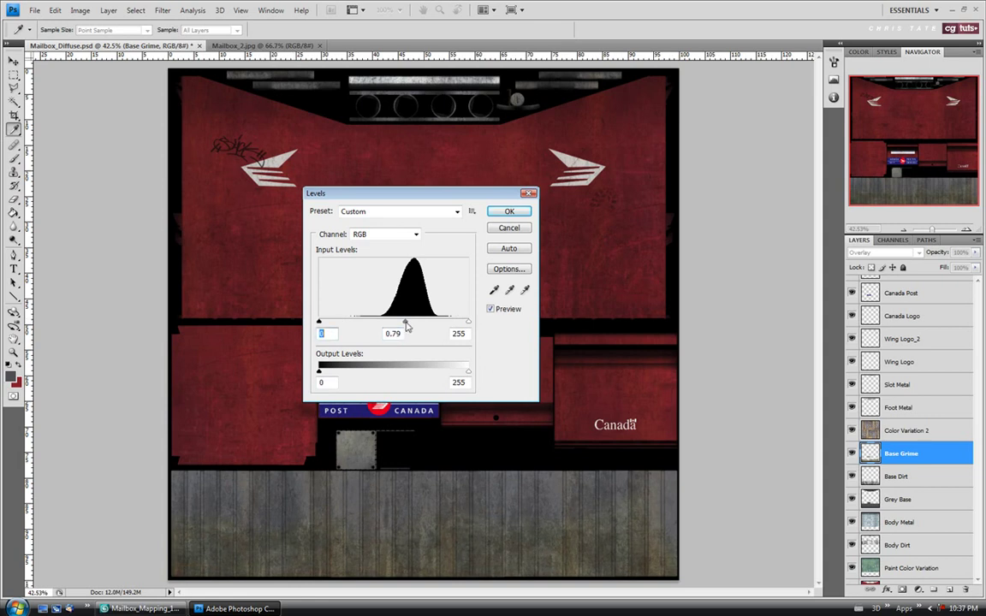
{"action": "left_click_drag", "start_coordinate": [408, 324], "coordinate": [412, 327]}
{"action": "left_click", "coordinate": [415, 326]}
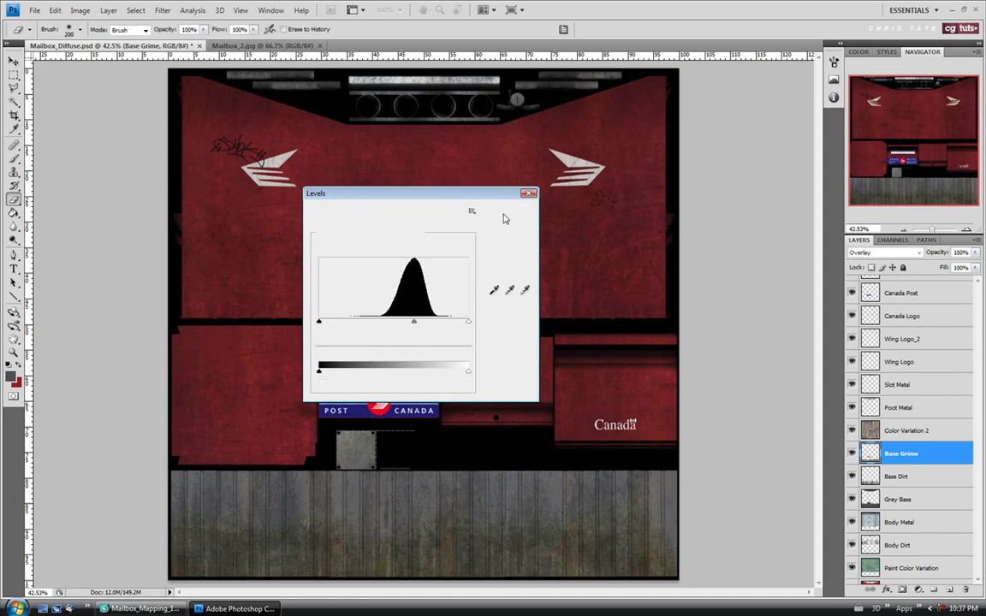
{"action": "left_click", "coordinate": [509, 212]}
Desaturate the Base Grime layer with Hue/Saturation, using Saturation -52 and Lightness -5.
{"action": "left_click", "coordinate": [80, 9]}
{"action": "mouse_move", "coordinate": [83, 41]}
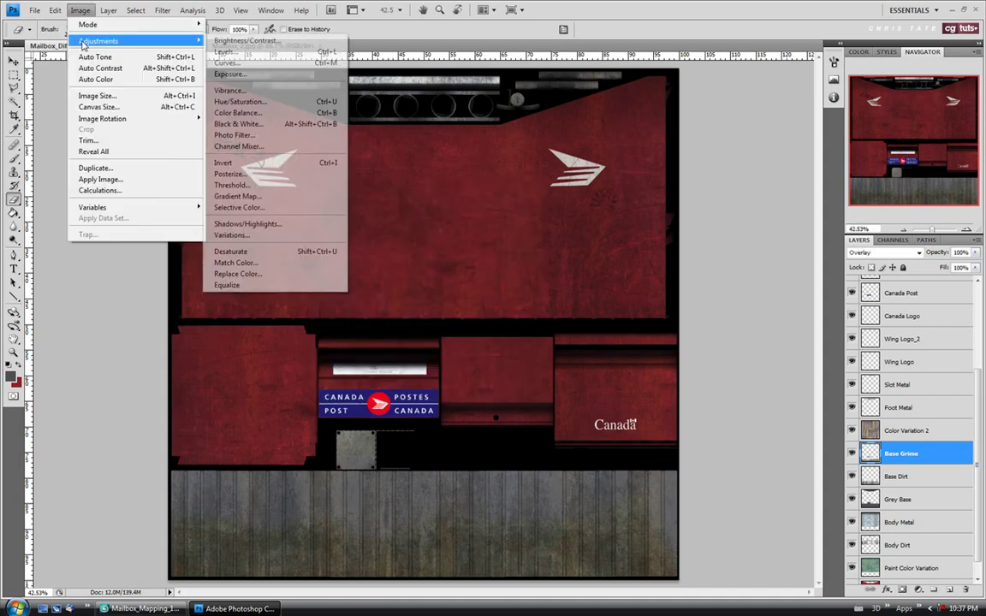
{"action": "left_click", "coordinate": [239, 103]}
{"action": "left_click_drag", "start_coordinate": [141, 67], "coordinate": [379, 163]}
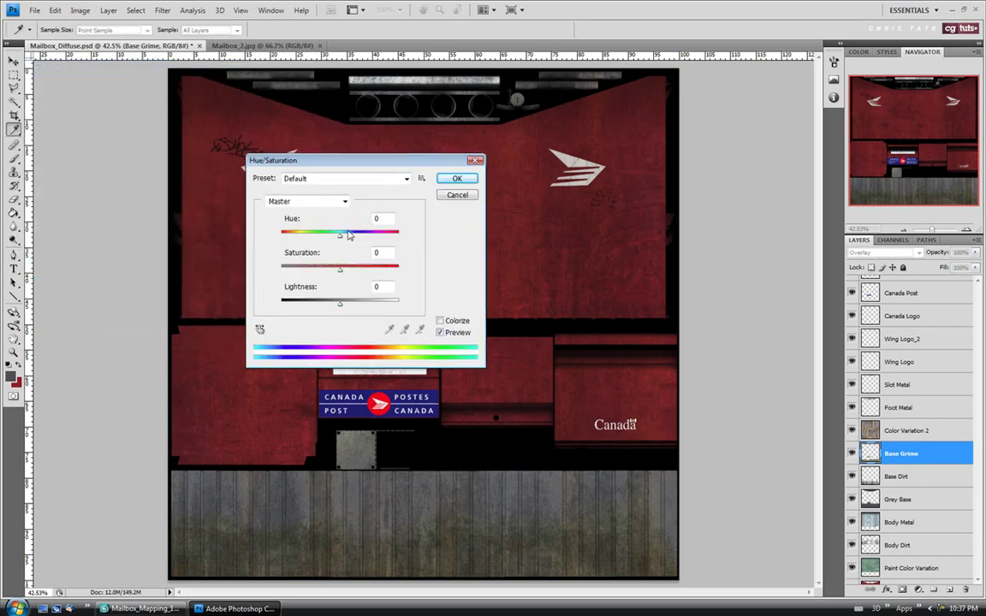
{"action": "left_click_drag", "start_coordinate": [340, 269], "coordinate": [335, 308]}
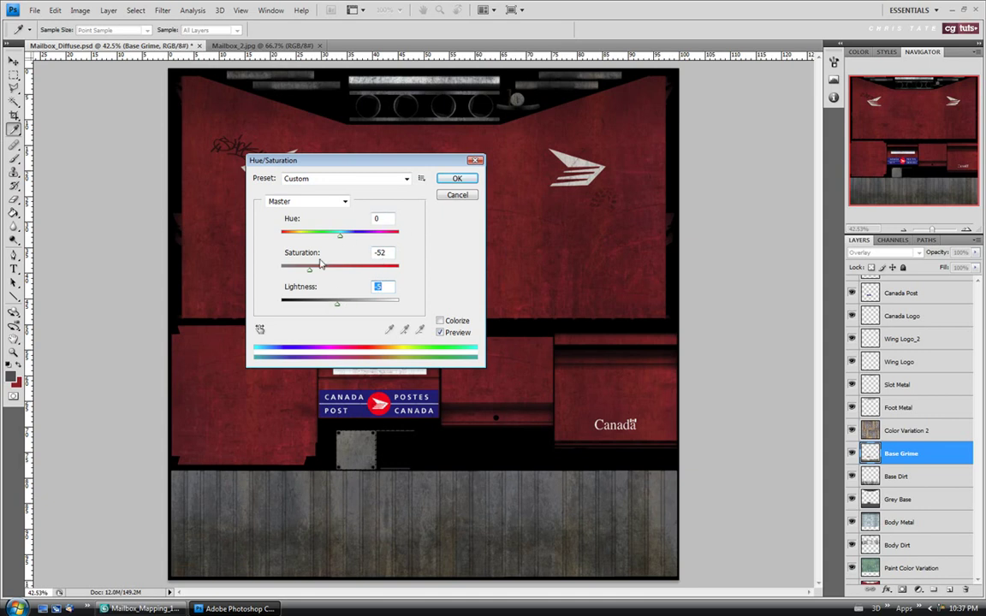
{"action": "key", "text": "Return"}
{"action": "key", "text": "e"}
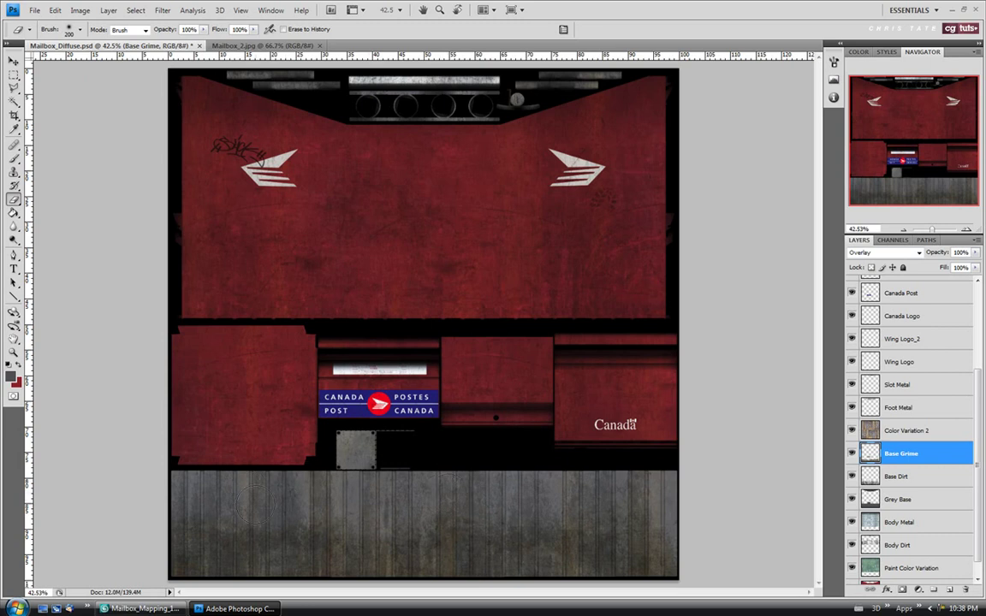
Open the Bare_Metal_2 image from the Texture_Source folder.
{"action": "left_click", "coordinate": [34, 10]}
{"action": "left_click", "coordinate": [45, 36]}
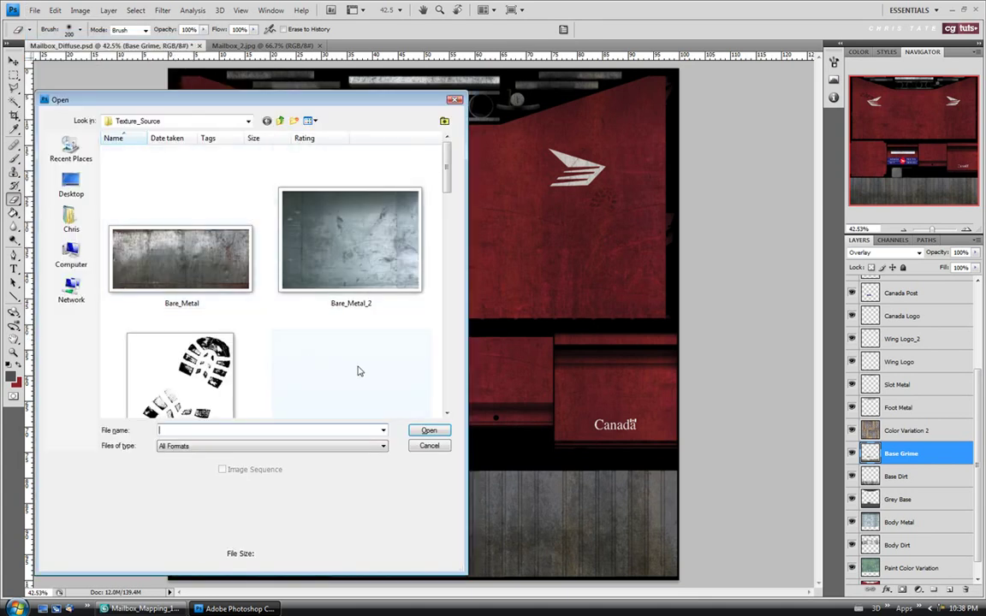
{"action": "left_click", "coordinate": [358, 250]}
{"action": "left_click", "coordinate": [428, 430]}
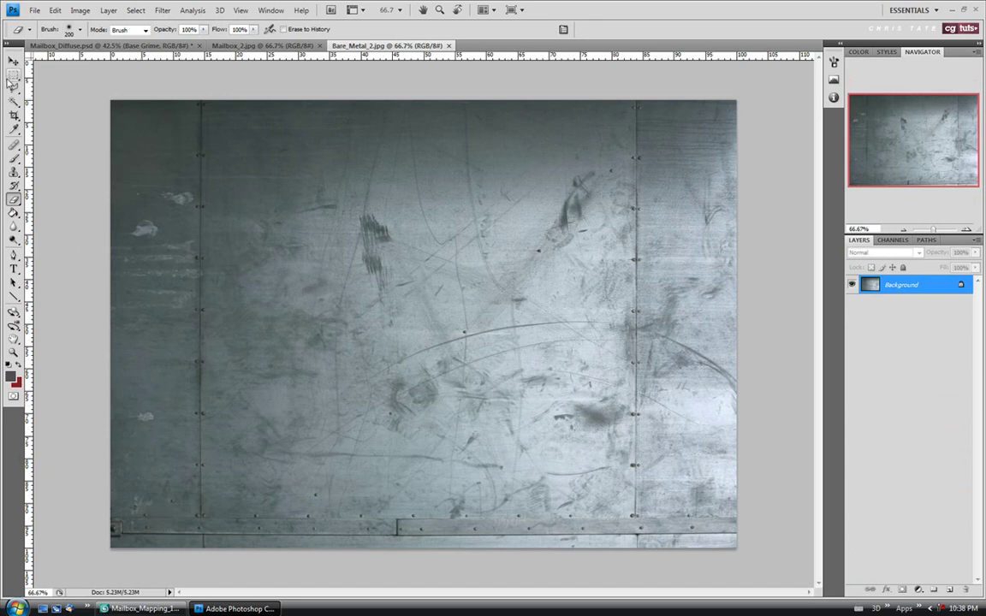
Copy a tall rectangular area between the rivet seams of Bare_Metal_2, close that image, and paste the metal above the Base Grime layer.
{"action": "left_click", "coordinate": [14, 75]}
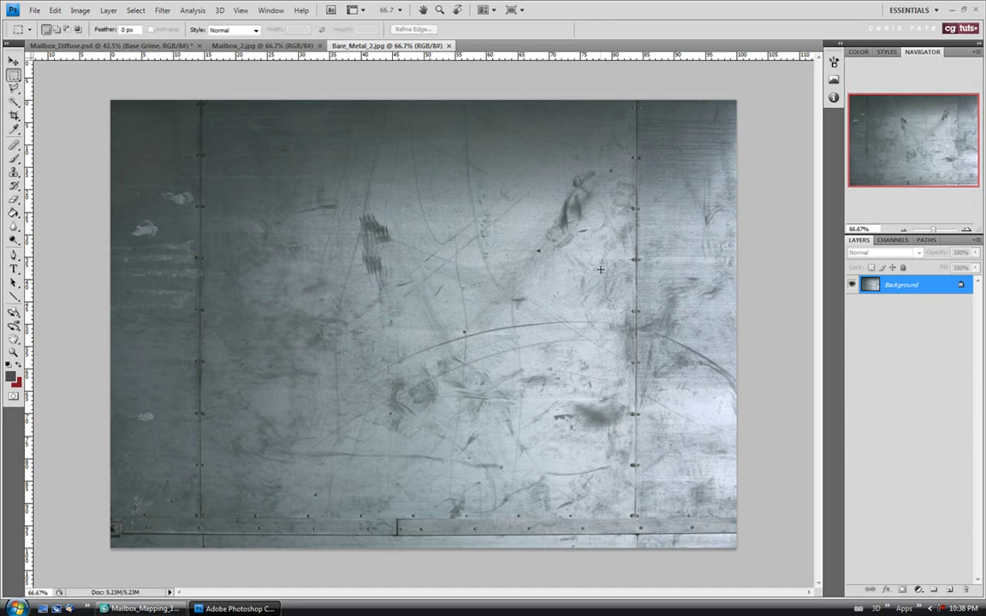
{"action": "left_click_drag", "start_coordinate": [382, 120], "coordinate": [603, 470]}
{"action": "left_click_drag", "start_coordinate": [621, 505], "coordinate": [623, 505]}
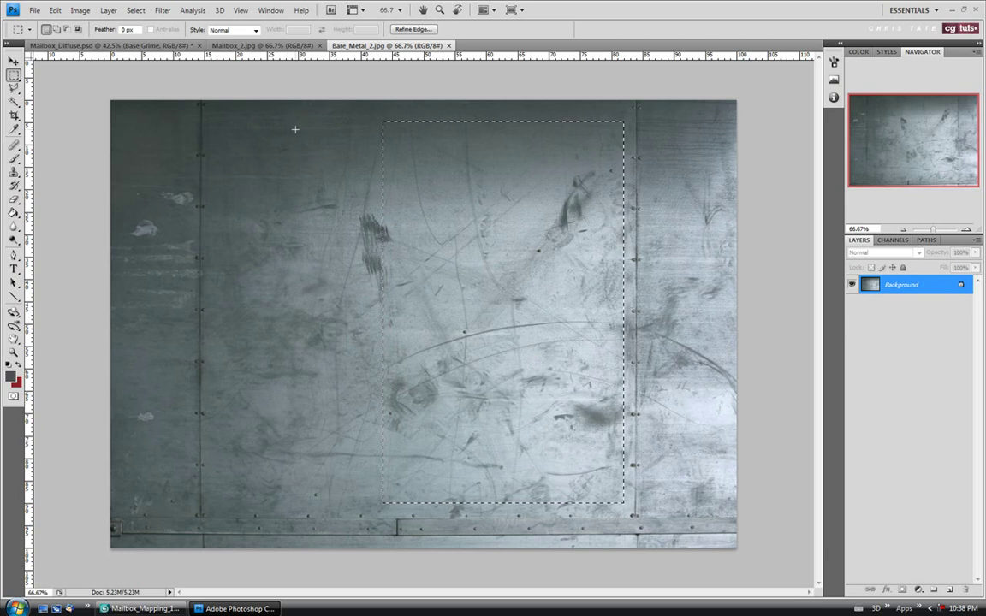
{"action": "left_click", "coordinate": [448, 45]}
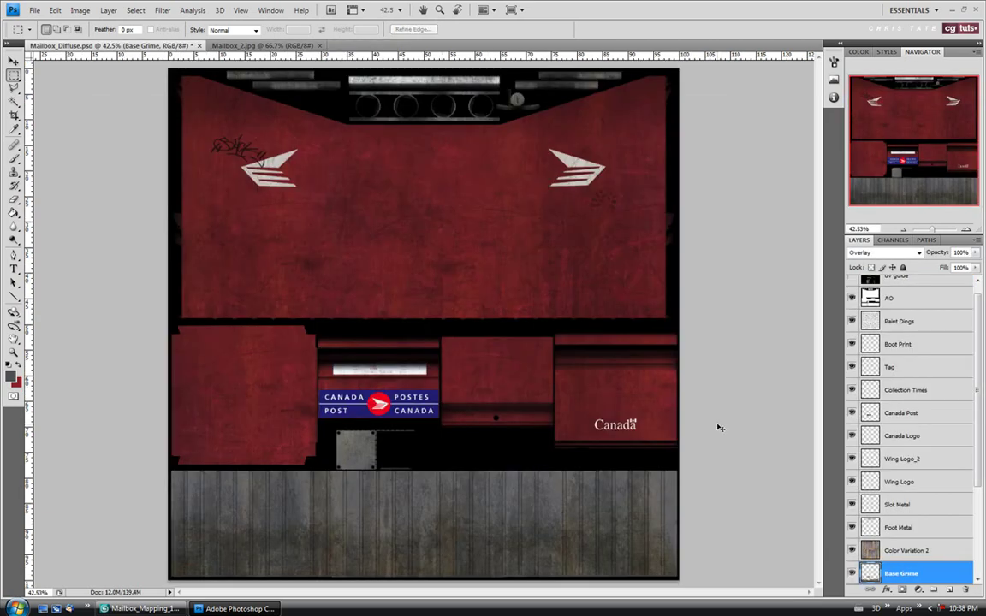
{"action": "key", "text": "ctrl+v"}
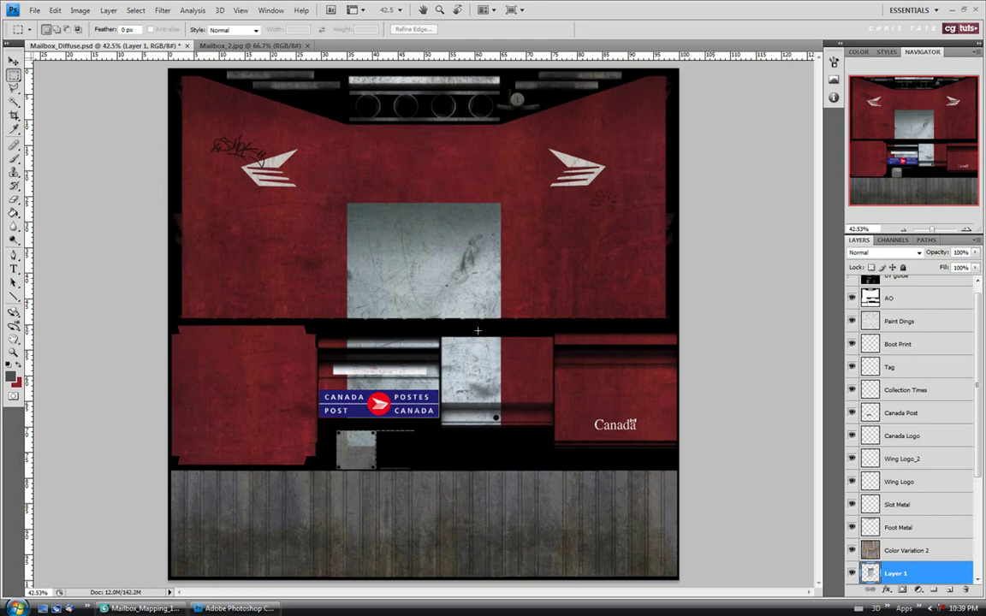
Rotate the pasted metal 90° clockwise and move it over the left part of the ribbed base.
{"action": "key", "text": "v"}
{"action": "key", "text": "ctrl+t"}
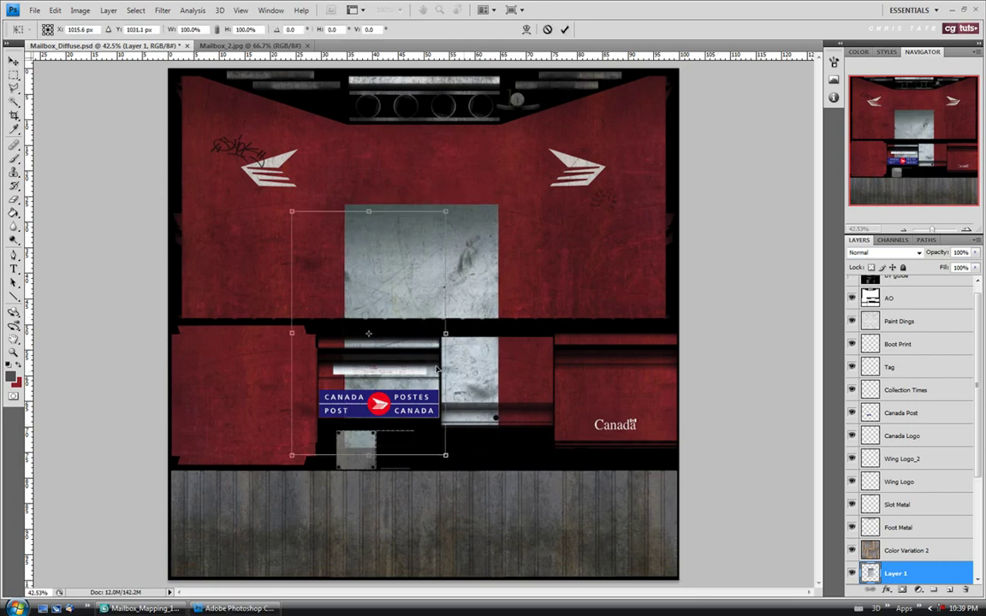
{"action": "left_click_drag", "start_coordinate": [433, 374], "coordinate": [379, 381]}
{"action": "right_click", "coordinate": [409, 357]}
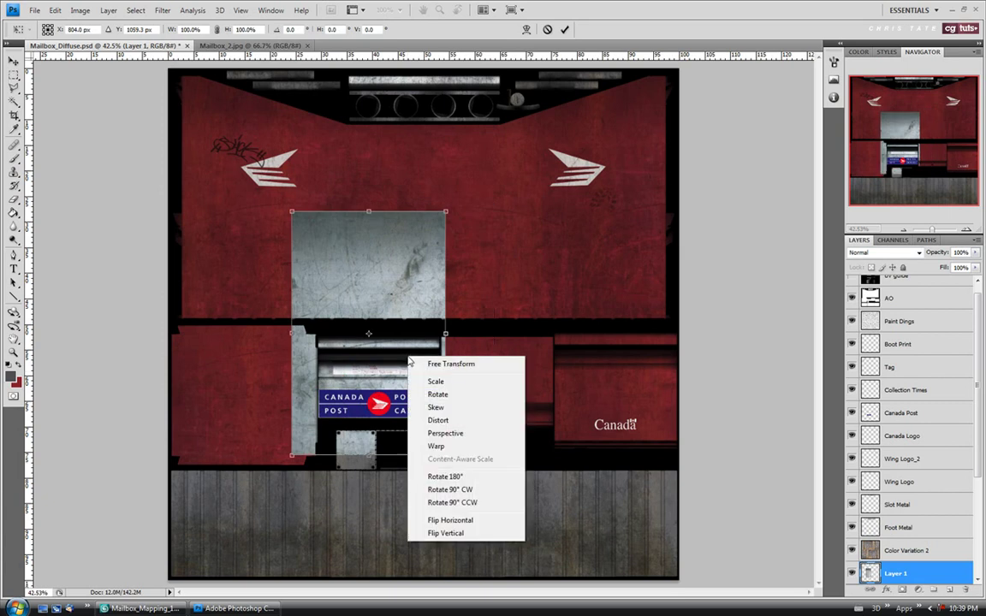
{"action": "left_click", "coordinate": [416, 491]}
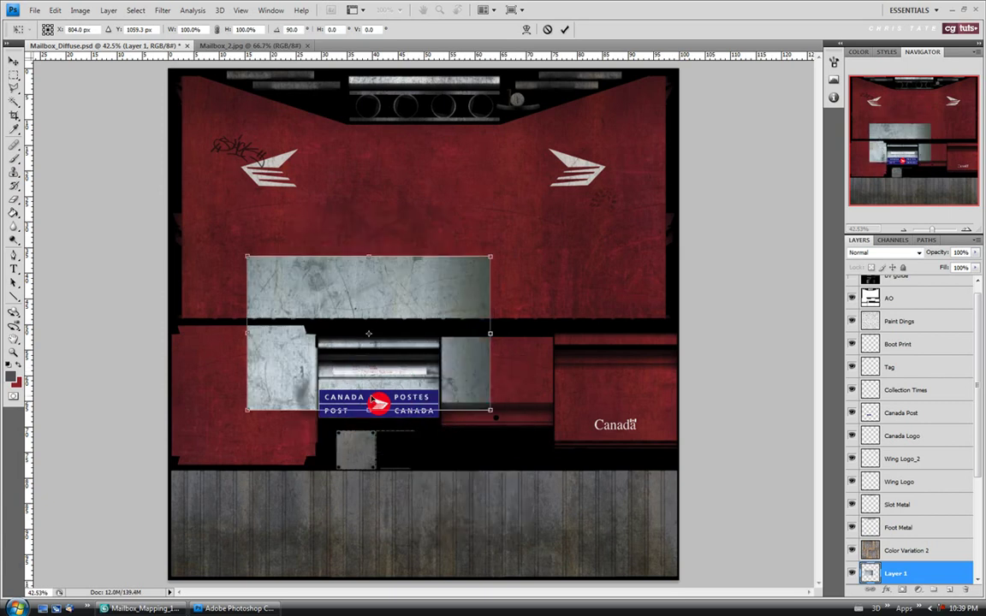
{"action": "left_click_drag", "start_coordinate": [382, 309], "coordinate": [306, 472]}
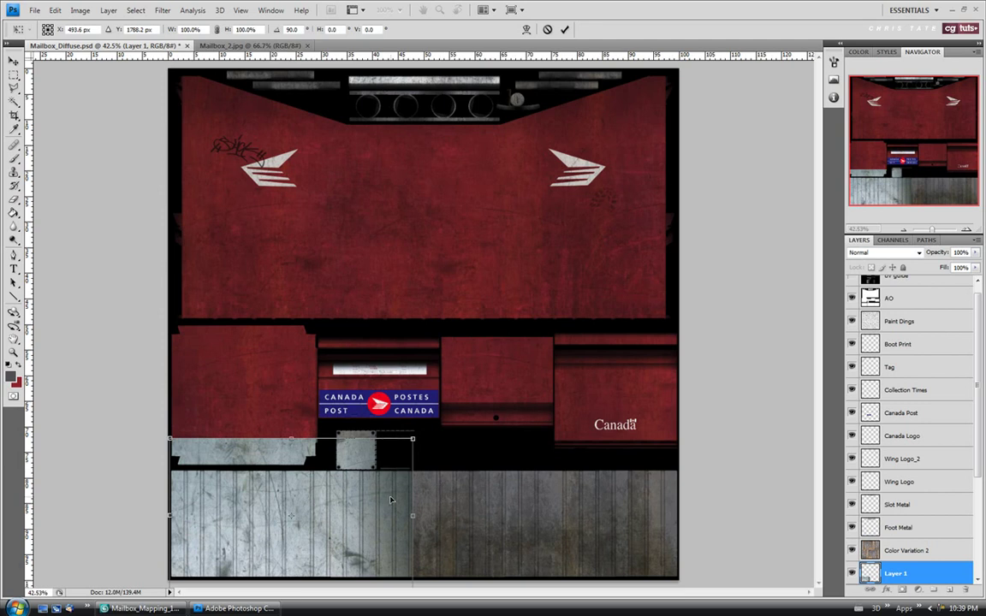
{"action": "key", "text": "Return"}
{"action": "key", "text": "m"}
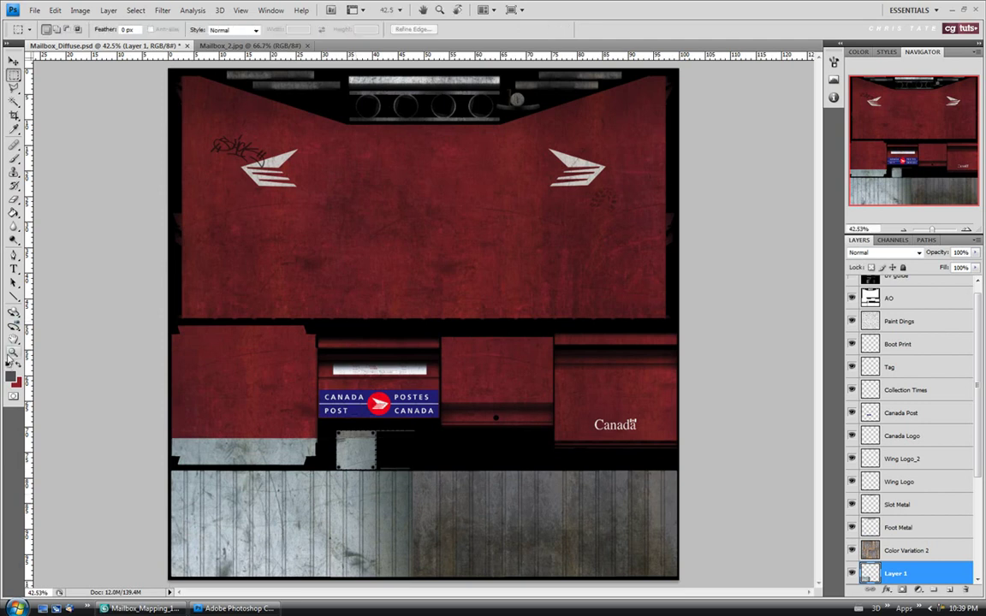
Remove the small dark spots from the metal over the ribbed base with the Healing Brush.
{"action": "key", "text": "z"}
{"action": "left_click", "coordinate": [279, 478]}
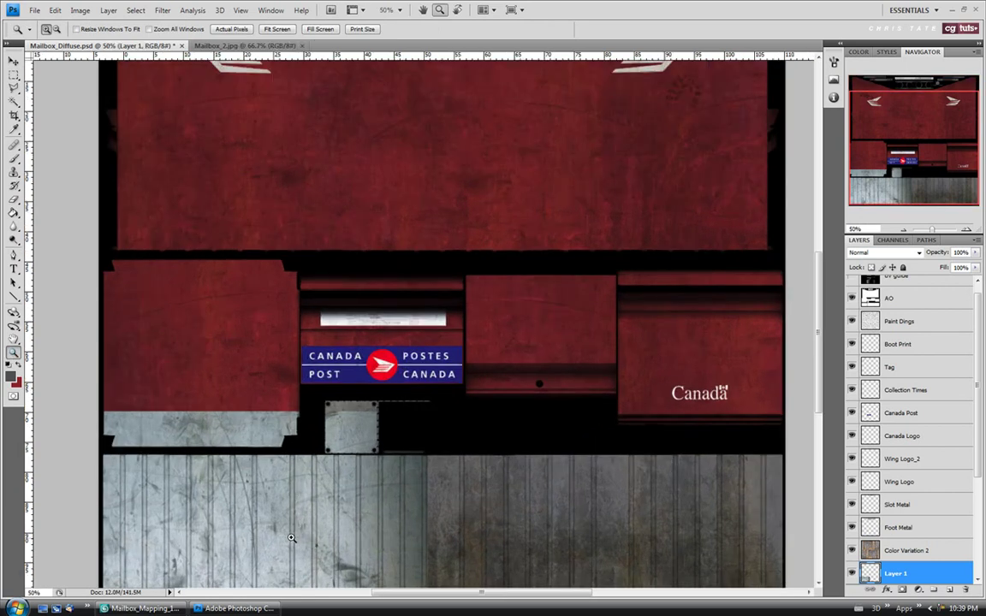
{"action": "left_click", "coordinate": [291, 537]}
{"action": "left_click", "coordinate": [291, 538]}
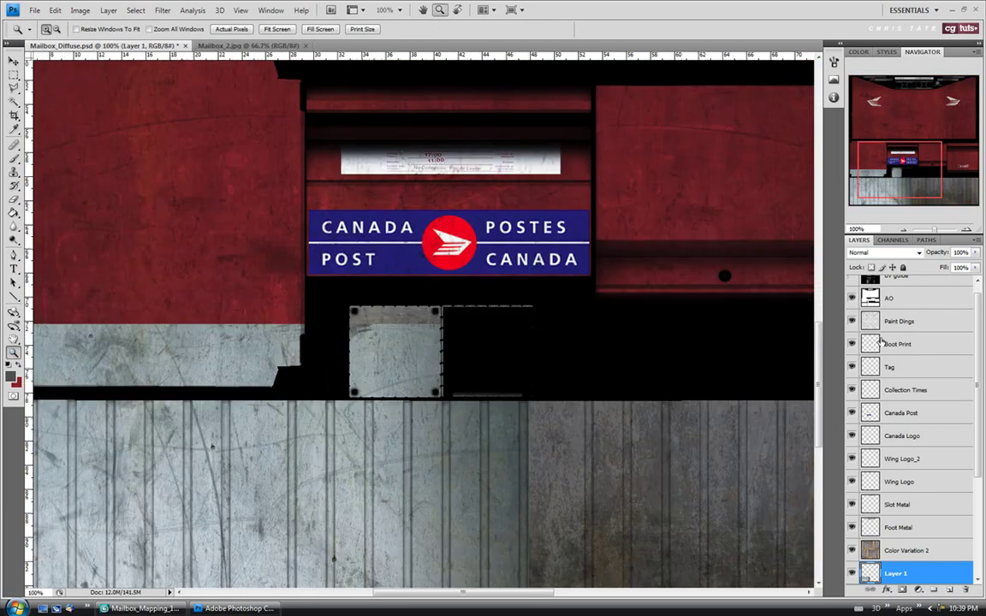
{"action": "scroll", "coordinate": [745, 316], "scroll_direction": "down", "scroll_amount": 3}
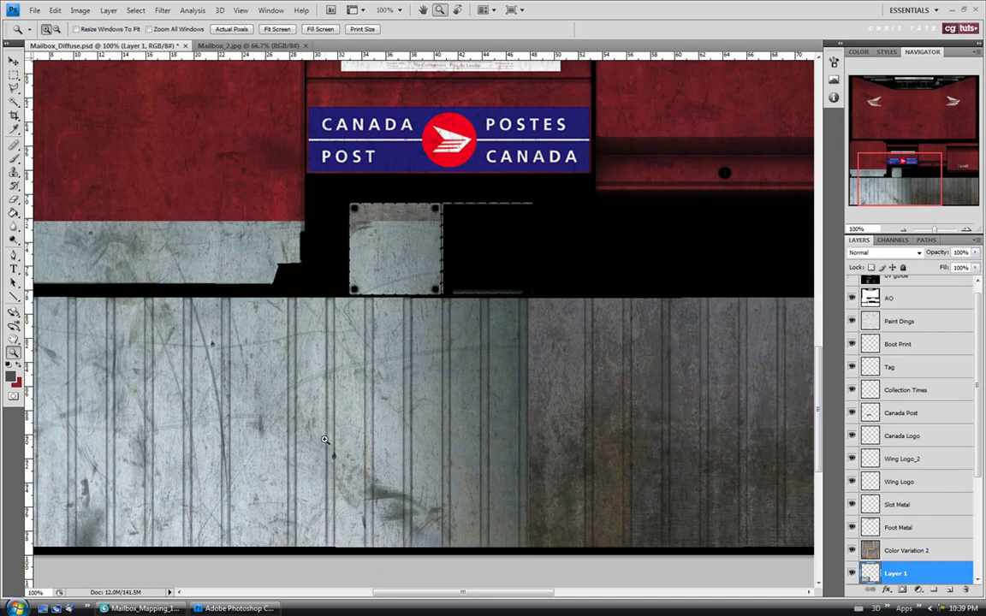
{"action": "left_click", "coordinate": [14, 145]}
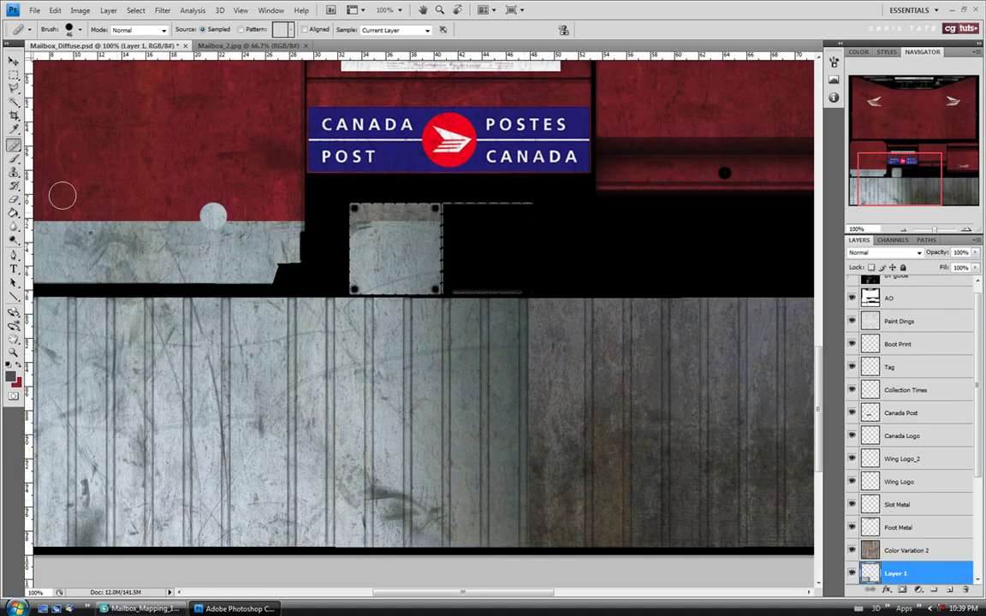
{"action": "key", "text": "z"}
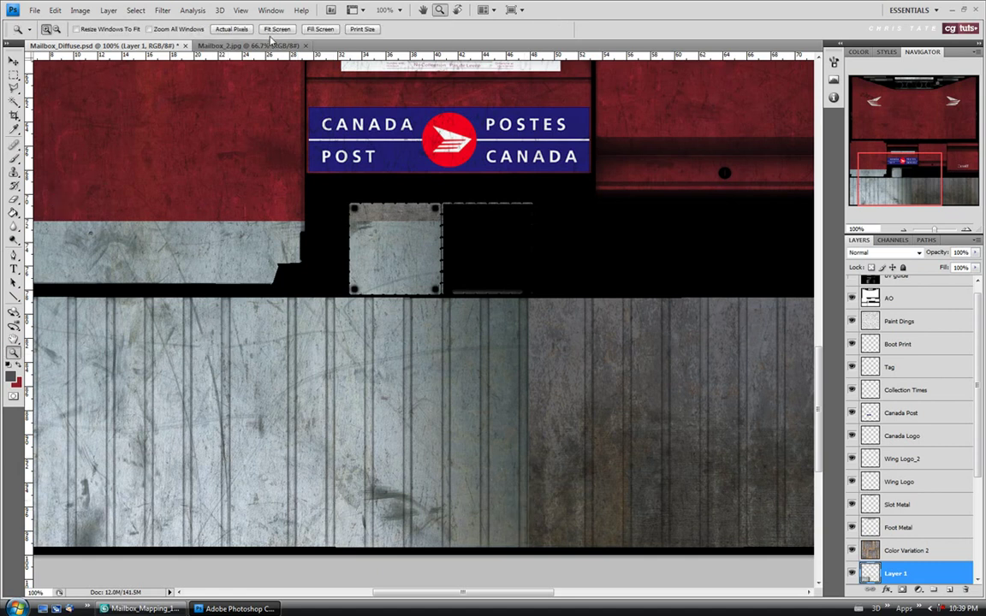
{"action": "left_click", "coordinate": [272, 30]}
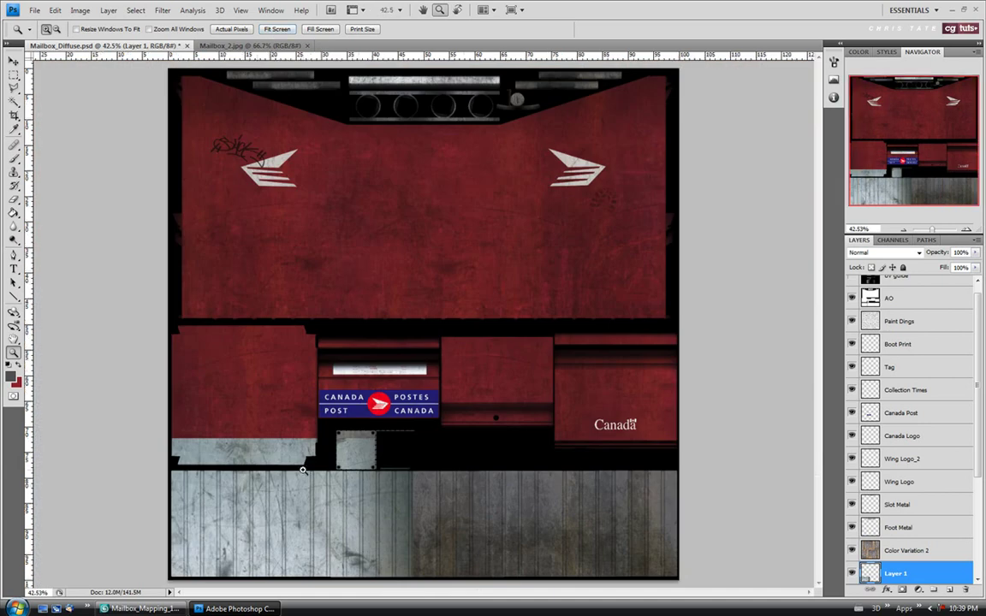
Paste a second copy of the metal patch and place it over the base beside the first one.
{"action": "key", "text": "ctrl+a"}
{"action": "key", "text": "ctrl+v"}
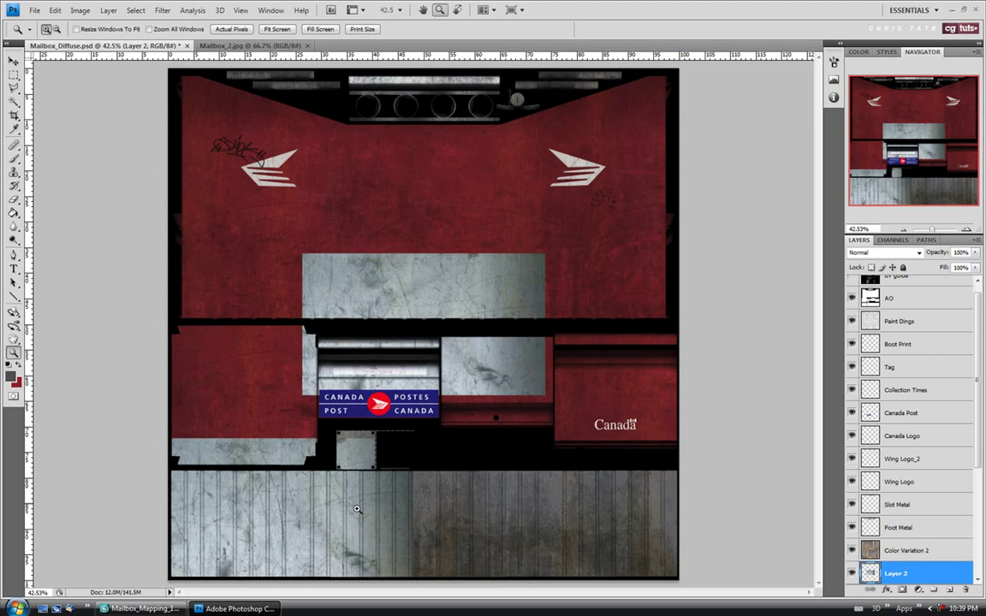
{"action": "left_click", "coordinate": [13, 61]}
{"action": "left_click_drag", "start_coordinate": [439, 328], "coordinate": [558, 553]}
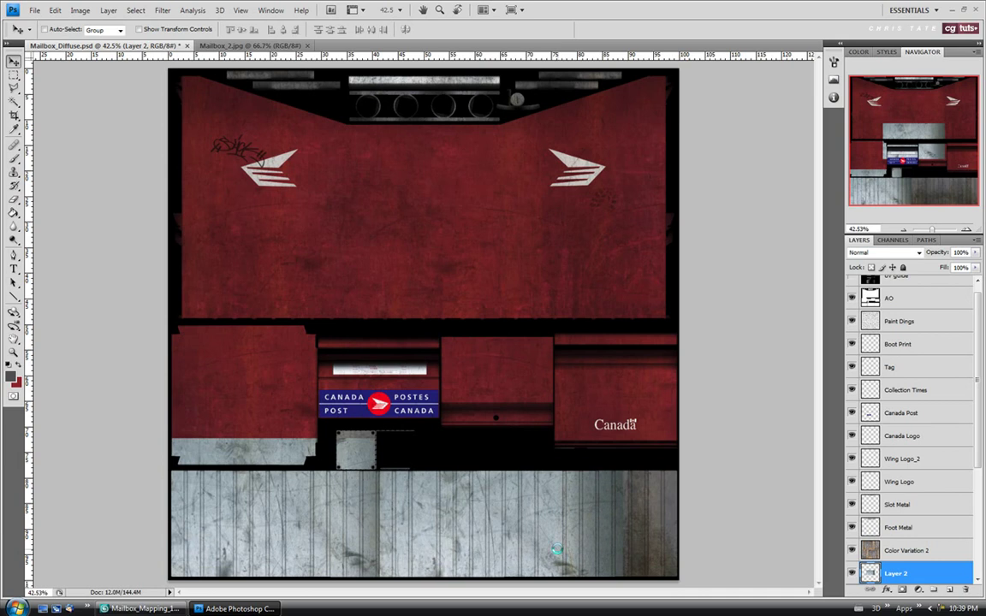
Flip the second metal patch horizontally and vertically, then reposition it so it overlaps the first patch's shaded edge.
{"action": "key", "text": "ctrl+t"}
{"action": "right_click", "coordinate": [547, 528]}
{"action": "left_click", "coordinate": [589, 507]}
{"action": "right_click", "coordinate": [543, 514]}
{"action": "left_click", "coordinate": [569, 507]}
{"action": "left_click_drag", "start_coordinate": [480, 536], "coordinate": [436, 542]}
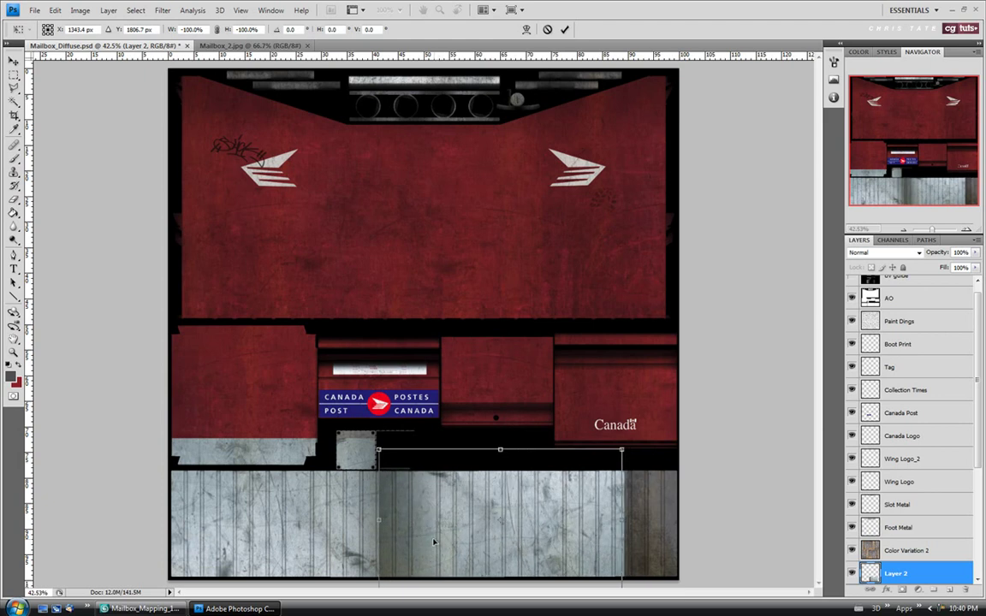
{"action": "key", "text": "Return"}
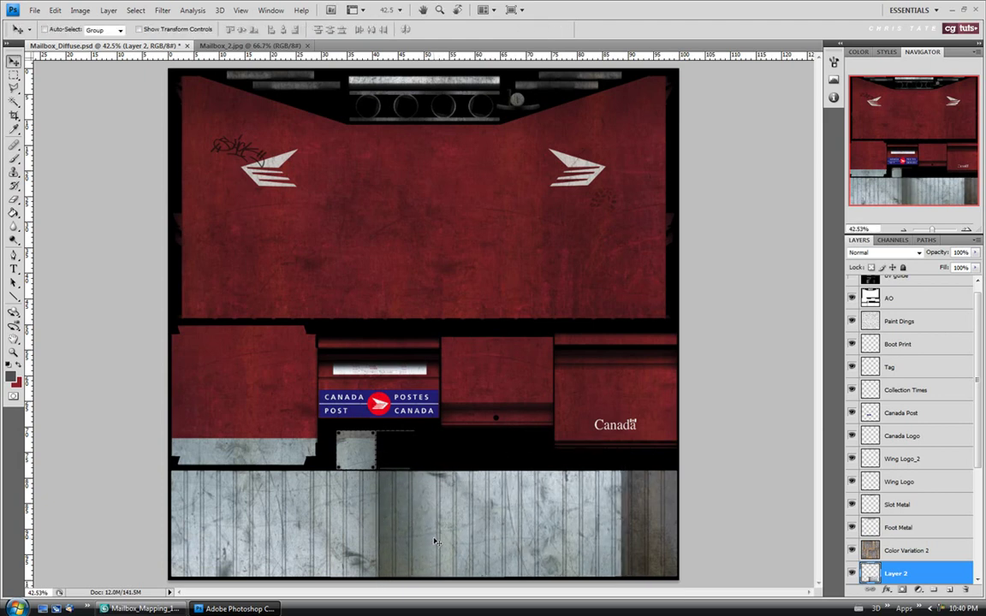
Paste a third copy of the metal patch and move it over the uncovered right end of the base.
{"action": "key", "text": "ctrl+v"}
{"action": "left_click_drag", "start_coordinate": [352, 293], "coordinate": [652, 523]}
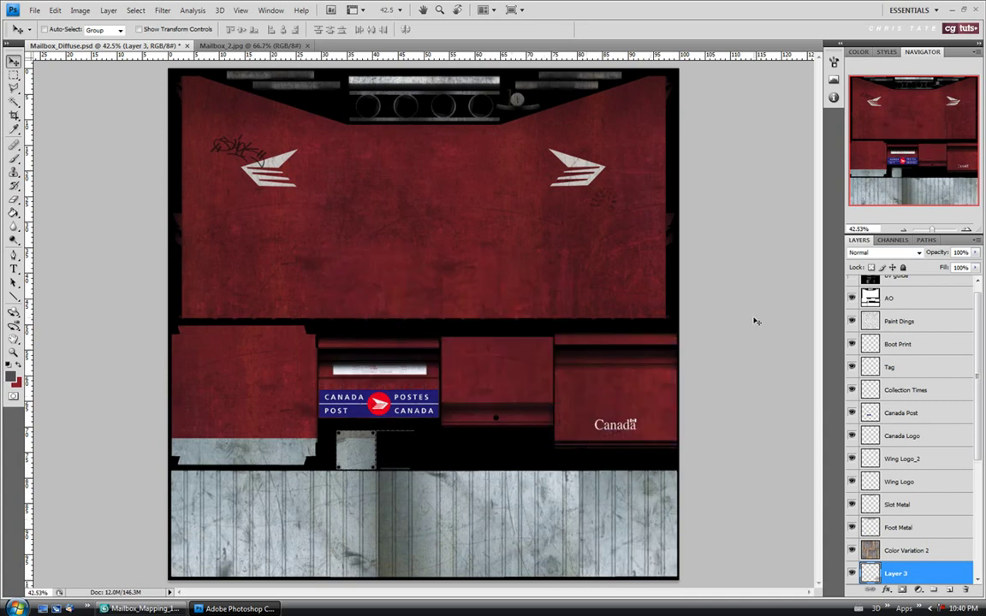
{"action": "scroll", "coordinate": [966, 443], "scroll_direction": "down", "scroll_amount": 4}
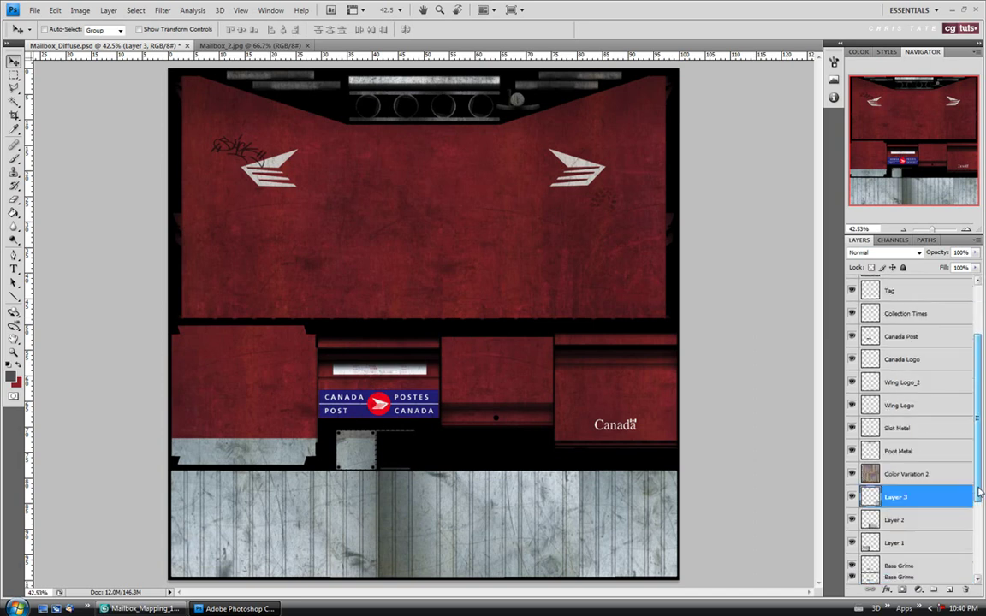
Delete the dark strip of Layer 2 where it overlaps the first metal patch.
{"action": "key", "text": "m"}
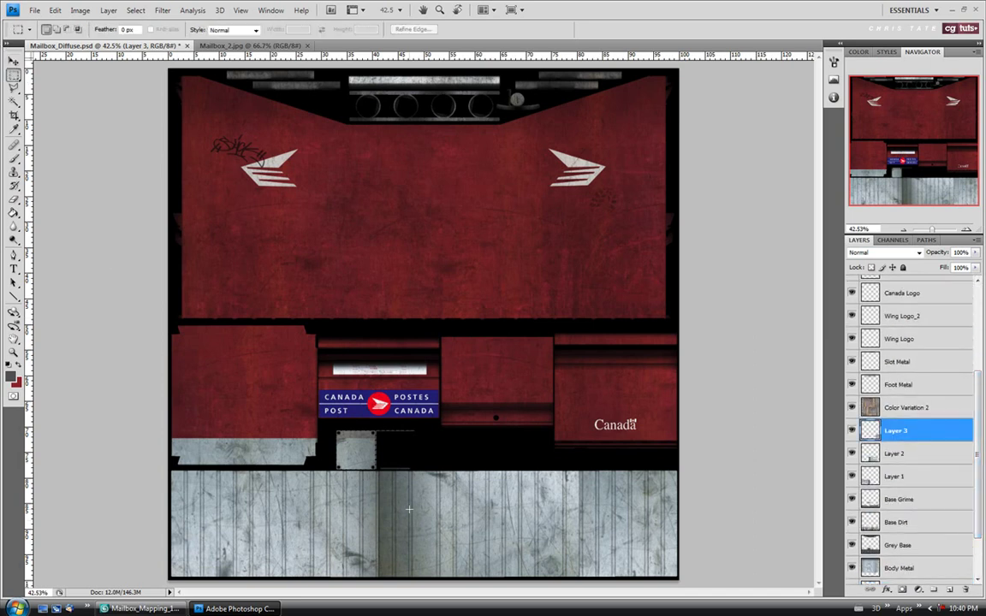
{"action": "left_click", "coordinate": [914, 455]}
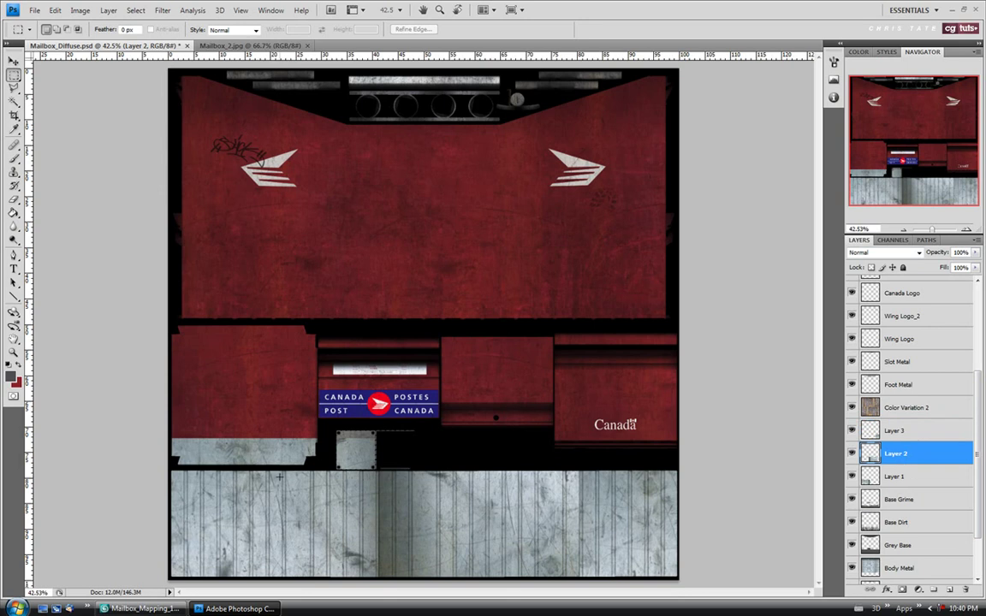
{"action": "left_click_drag", "start_coordinate": [351, 456], "coordinate": [411, 609]}
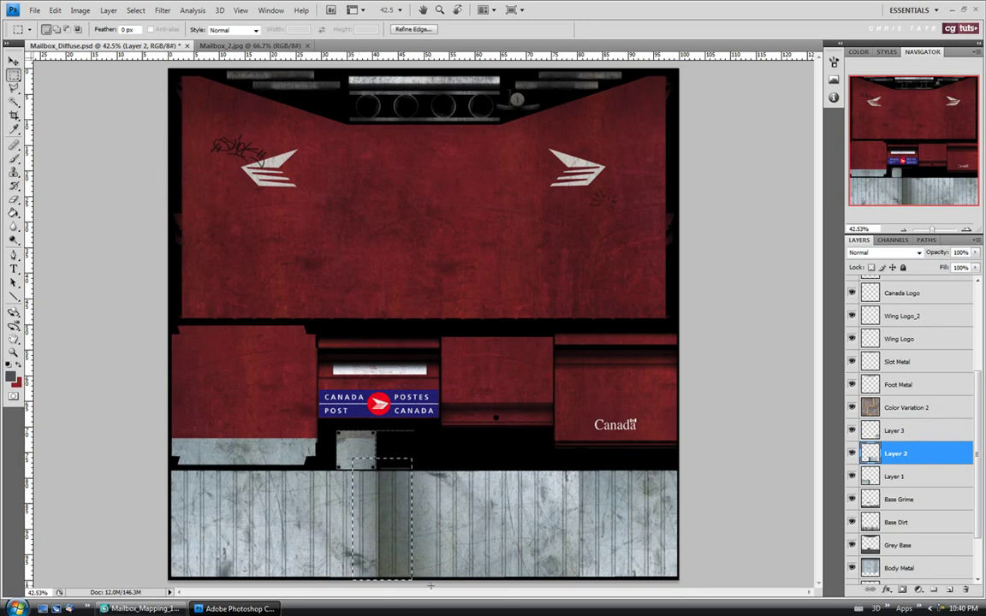
{"action": "left_click", "coordinate": [371, 497]}
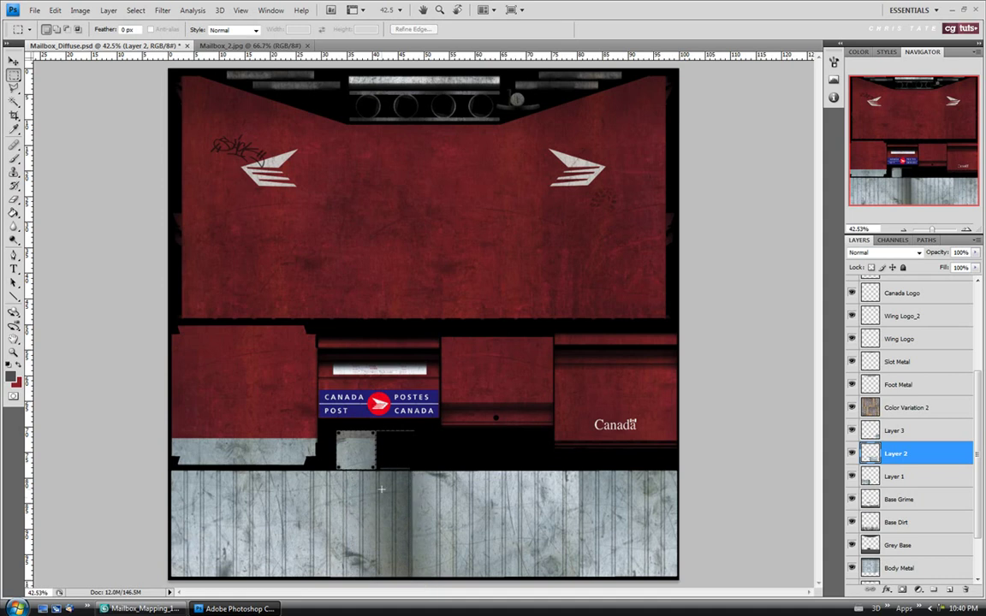
Merge Layer 1, Layer 2 and Layer 3, and blend the seams between the metal patches with the Healing Brush.
{"action": "left_click", "coordinate": [901, 476], "text": "shift"}
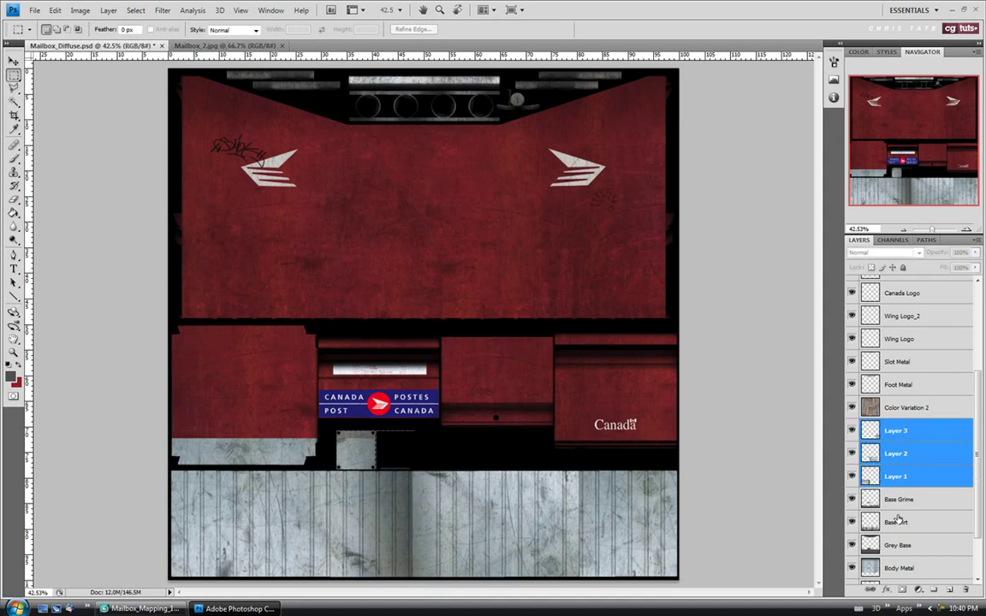
{"action": "key", "text": "ctrl+e"}
{"action": "left_click", "coordinate": [18, 145]}
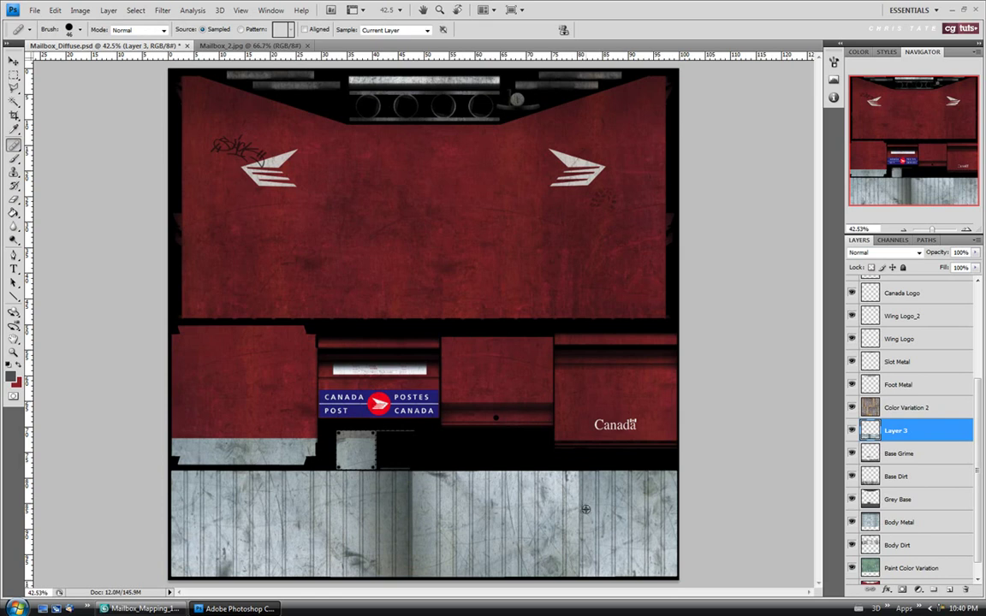
{"action": "mouse_move", "coordinate": [359, 479]}
{"action": "left_mouse_down"}
{"action": "mouse_move", "coordinate": [424, 493]}
{"action": "mouse_move", "coordinate": [378, 517]}
{"action": "mouse_move", "coordinate": [406, 526]}
{"action": "mouse_move", "coordinate": [384, 552]}
{"action": "left_mouse_up"}
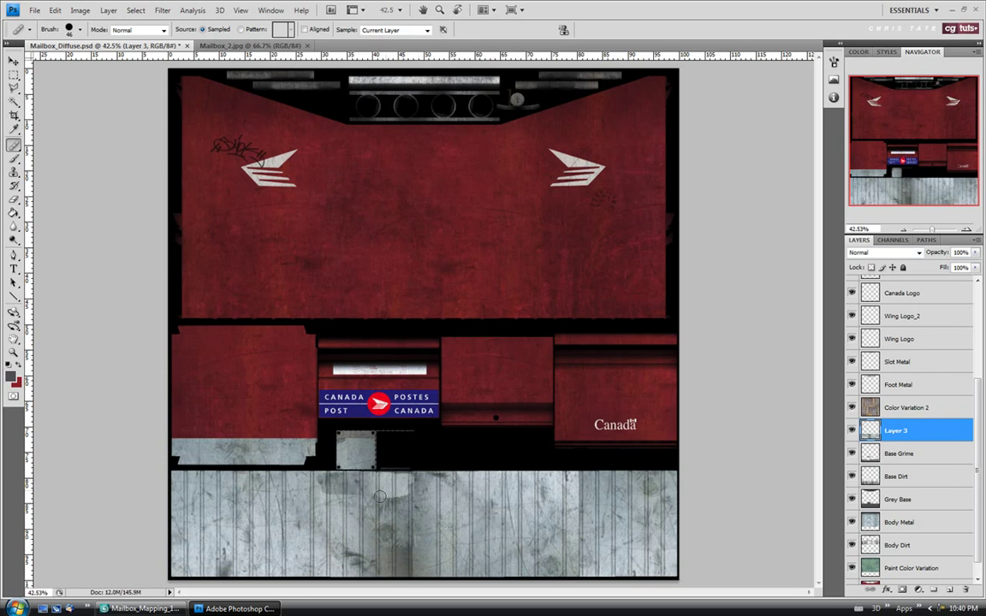
{"action": "mouse_move", "coordinate": [355, 470]}
{"action": "left_mouse_down"}
{"action": "mouse_move", "coordinate": [386, 544]}
{"action": "mouse_move", "coordinate": [411, 550]}
{"action": "left_mouse_up"}
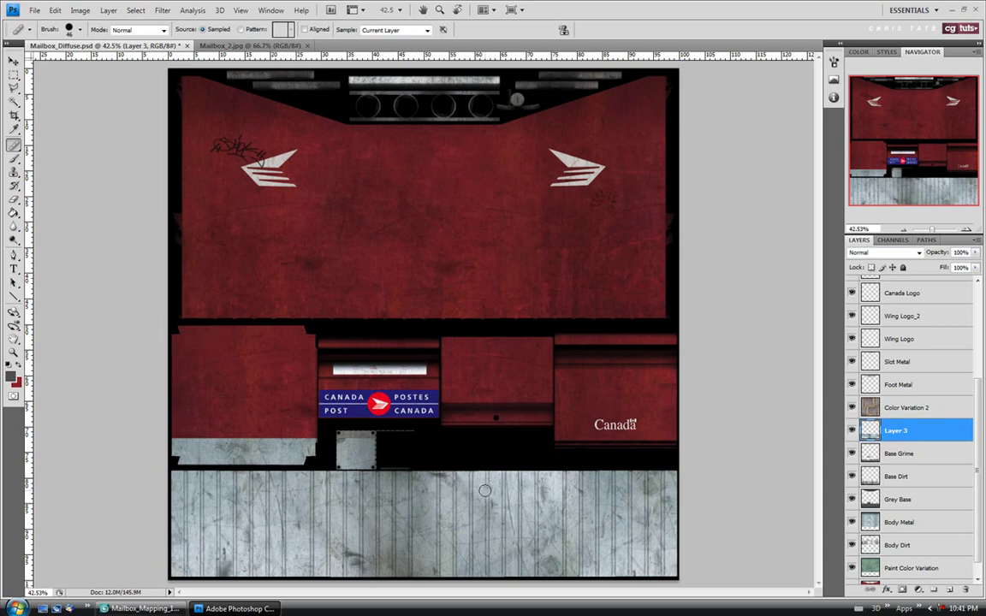
Delete the merged metal that extends above the ribbed base onto the red panel and the small plate.
{"action": "left_click", "coordinate": [14, 75]}
{"action": "left_click_drag", "start_coordinate": [150, 410], "coordinate": [426, 472]}
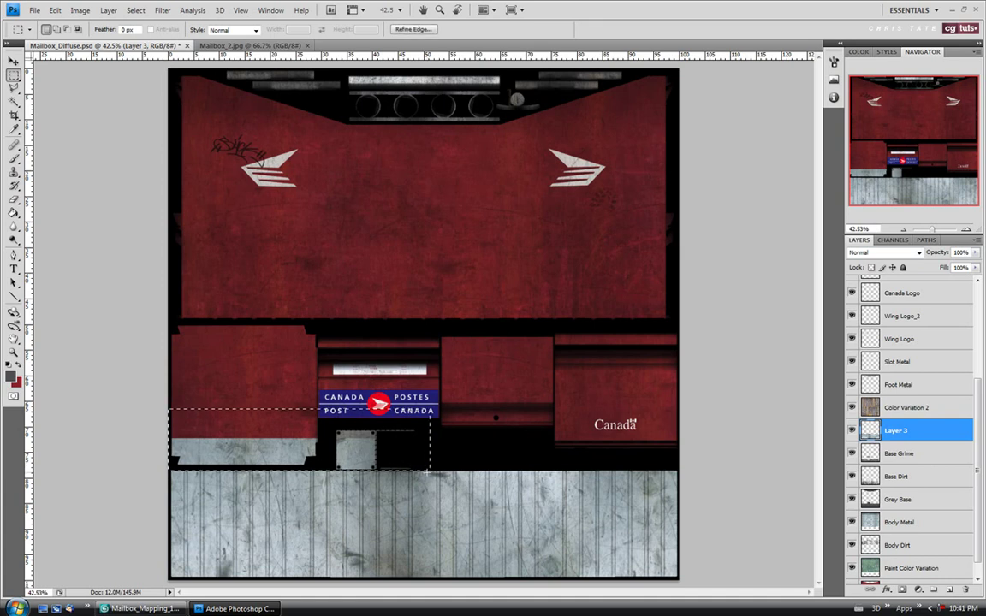
{"action": "key", "text": "Delete"}
{"action": "key", "text": "ctrl+d"}
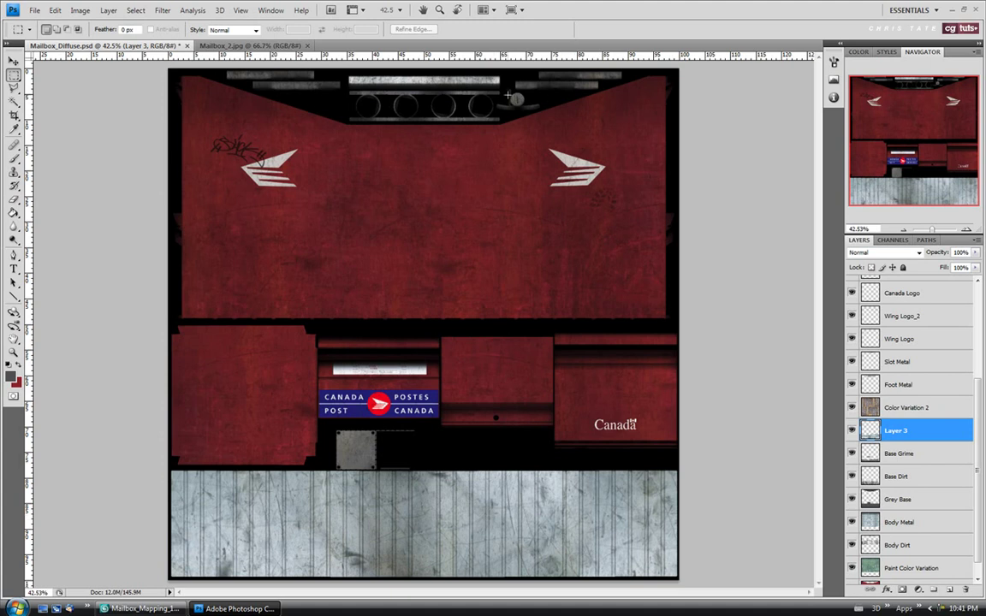
Duplicate the metal strip, move the copy over the foot and slot parts at the texture's upper edge, and merge both layers.
{"action": "key", "text": "ctrl+a"}
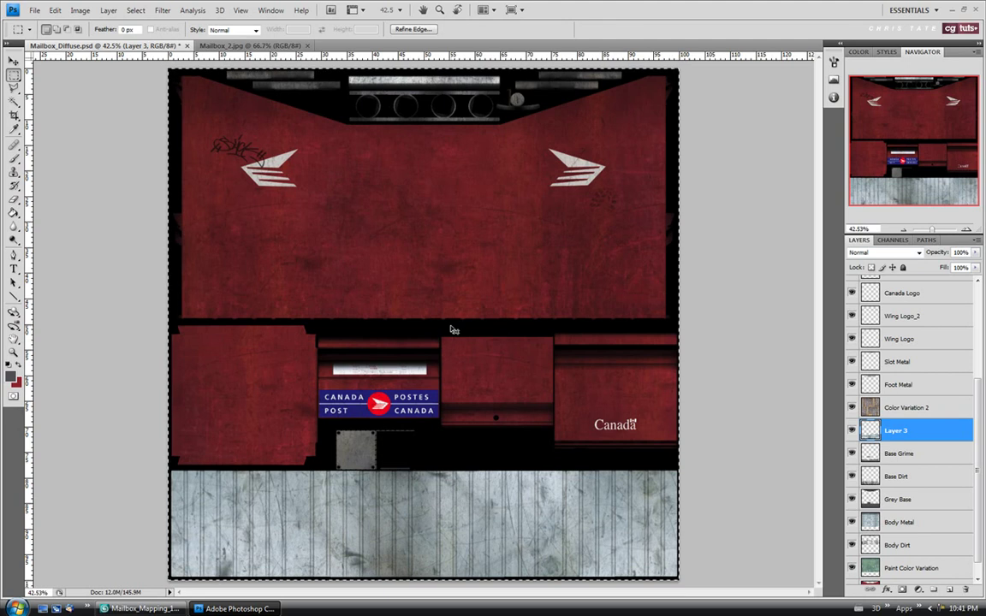
{"action": "key", "text": "ctrl+v"}
{"action": "key", "text": "v"}
{"action": "left_click_drag", "start_coordinate": [426, 287], "coordinate": [430, 101]}
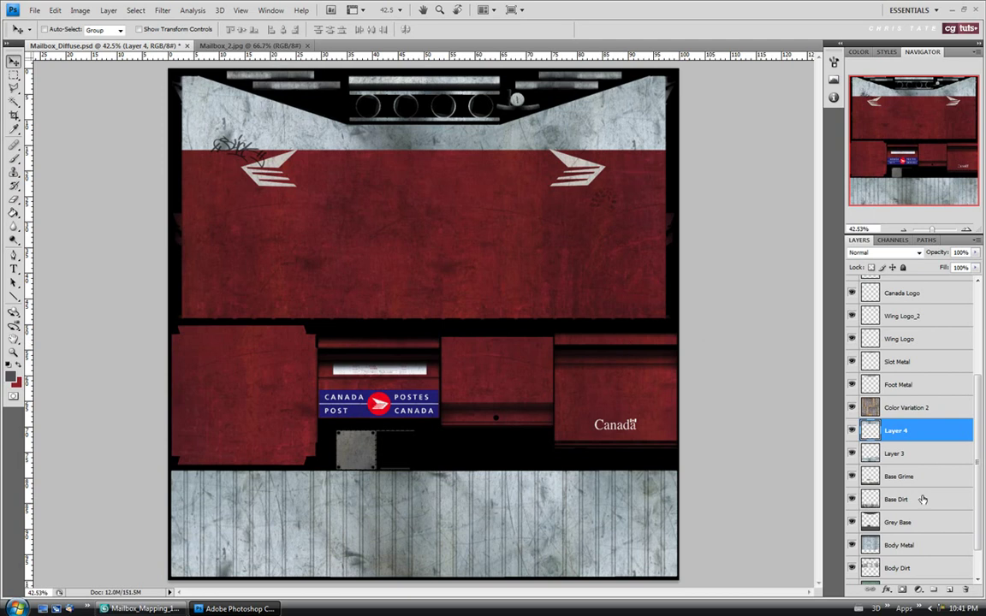
{"action": "left_click", "coordinate": [908, 456], "text": "shift"}
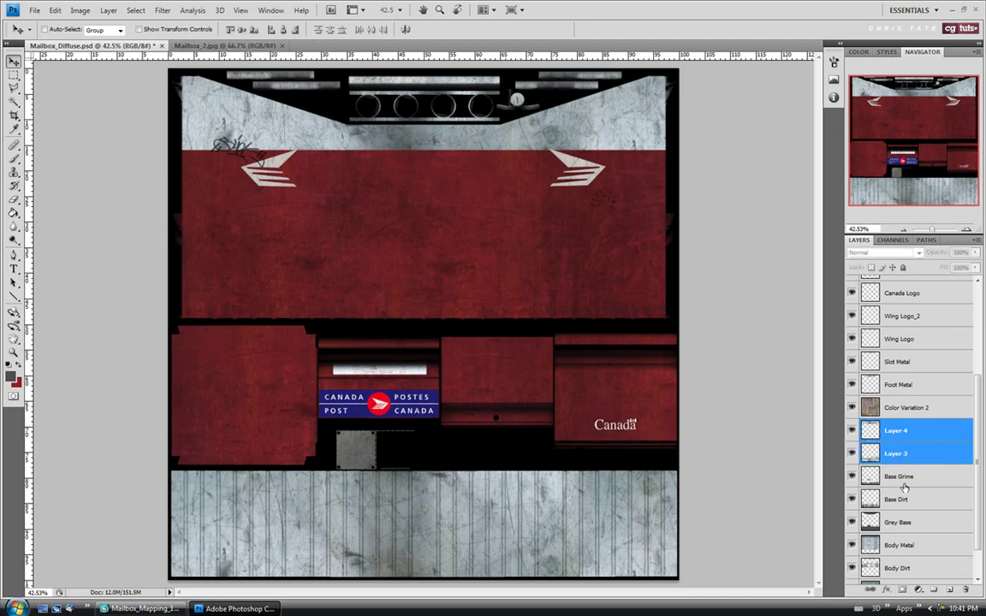
{"action": "key", "text": "ctrl+e"}
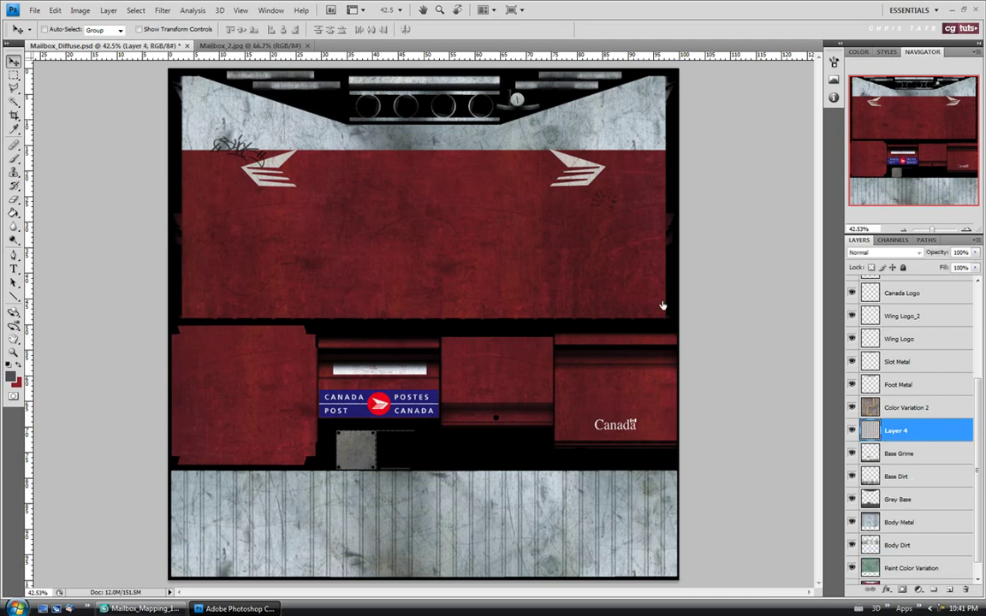
Select the red area of Paint Base with the Magic Wand and delete the metal inside it from Layer 4.
{"action": "scroll", "coordinate": [978, 451], "scroll_direction": "down", "scroll_amount": 1}
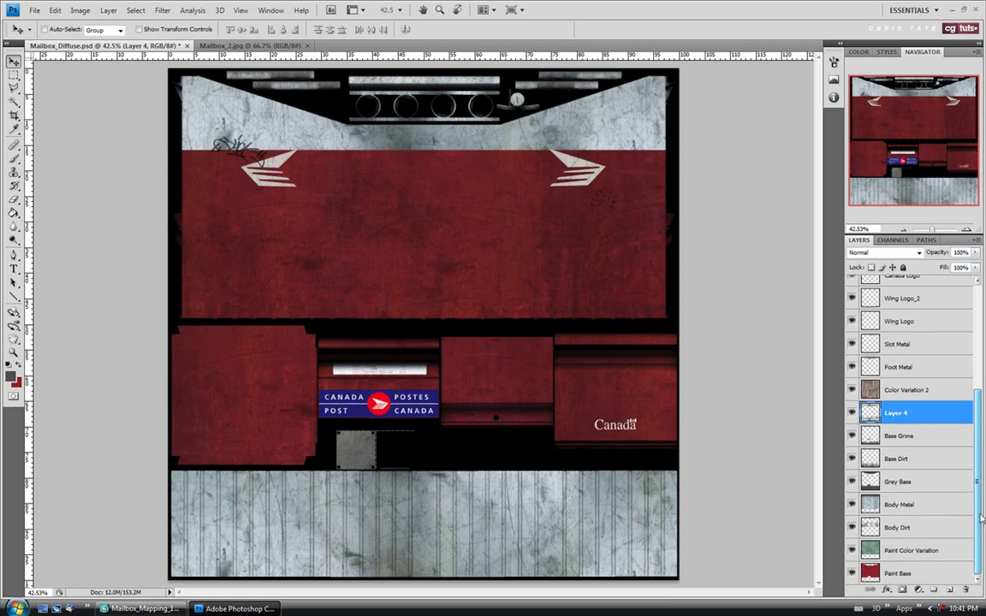
{"action": "left_click", "coordinate": [894, 573]}
{"action": "left_click", "coordinate": [14, 101]}
{"action": "left_click", "coordinate": [409, 292]}
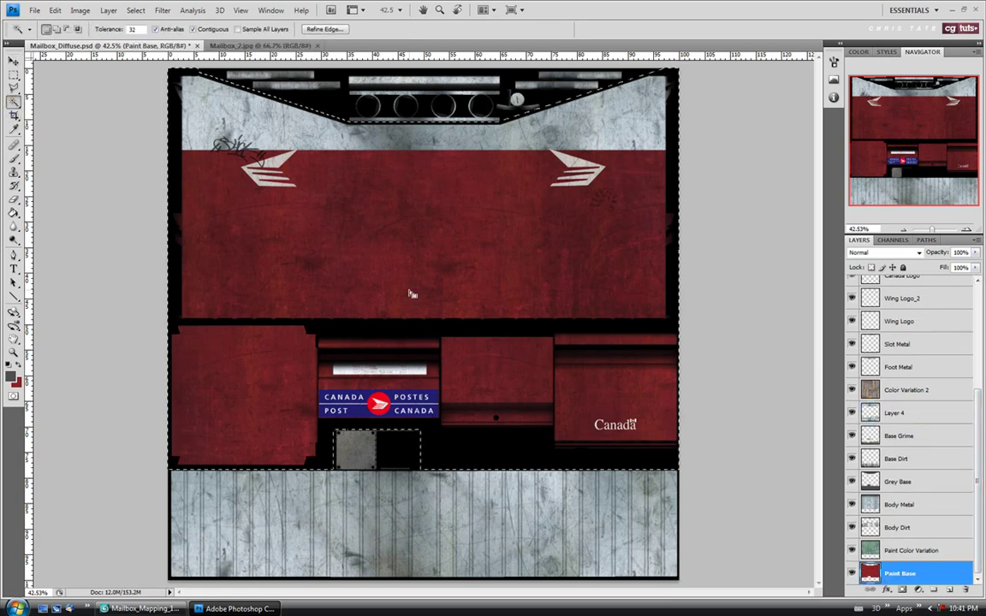
{"action": "left_click", "coordinate": [908, 414]}
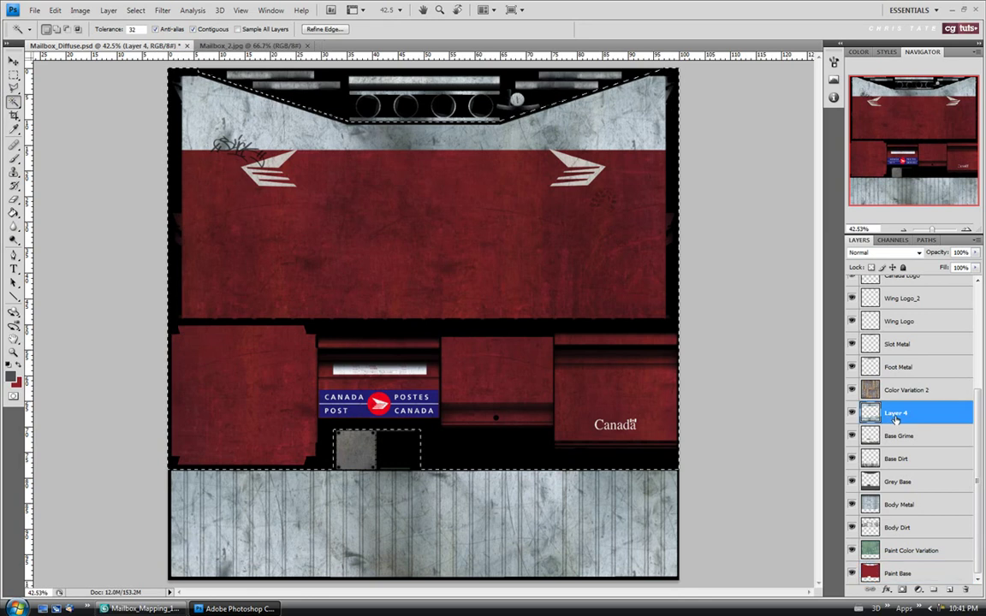
{"action": "left_click", "coordinate": [851, 414]}
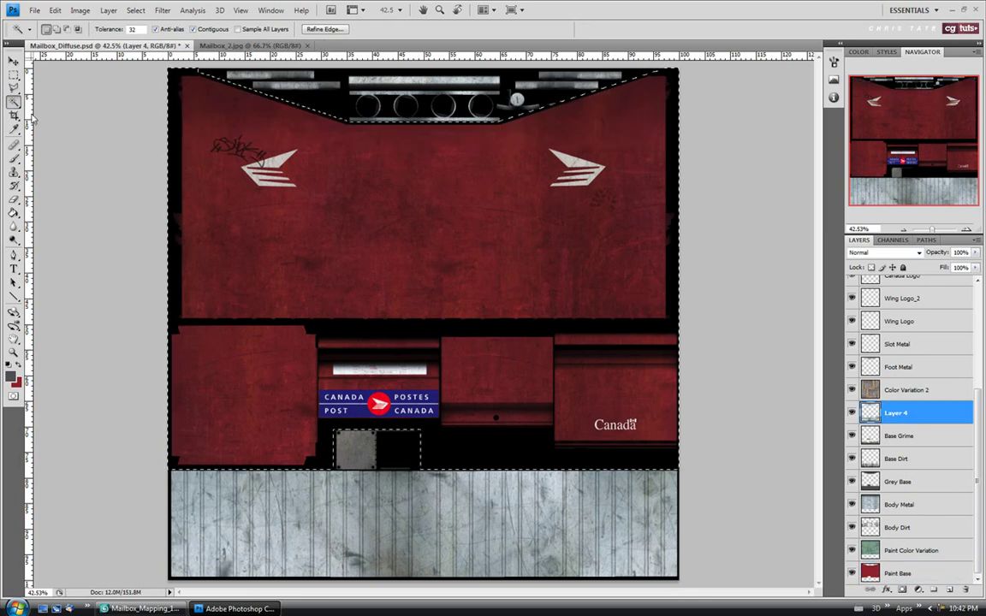
Clear the selection and blend the metal on Layer 4 with Multiply at 70% opacity.
{"action": "left_click", "coordinate": [13, 76]}
{"action": "left_click", "coordinate": [455, 342]}
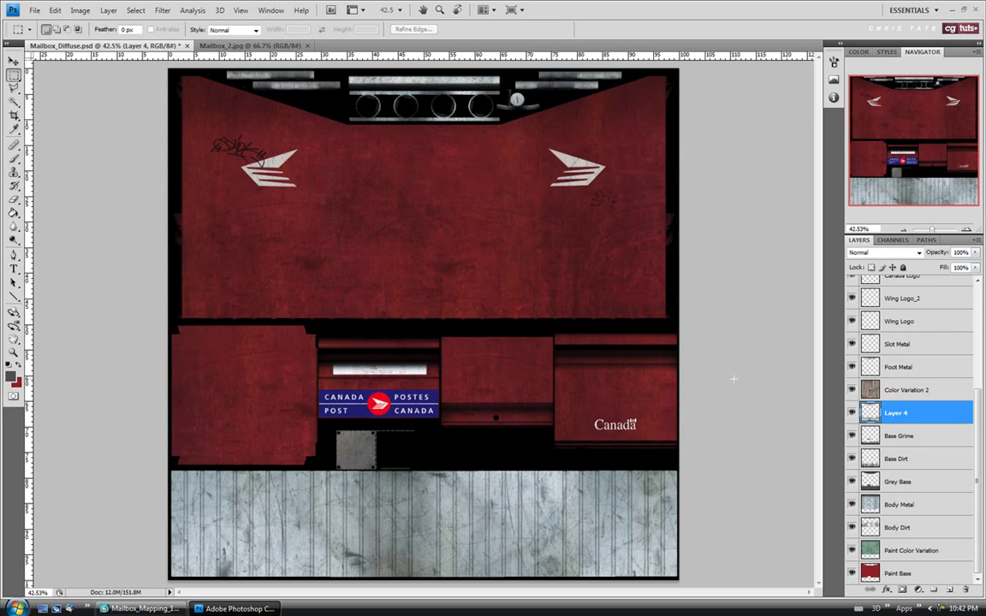
{"action": "left_click", "coordinate": [913, 254]}
{"action": "left_click", "coordinate": [883, 301]}
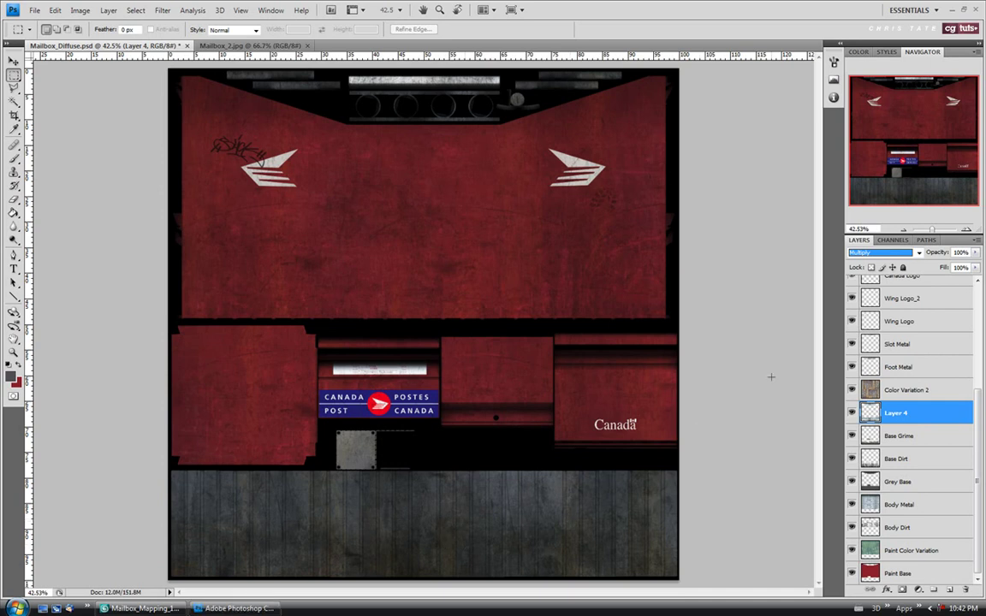
{"action": "left_click_drag", "start_coordinate": [976, 253], "coordinate": [959, 271]}
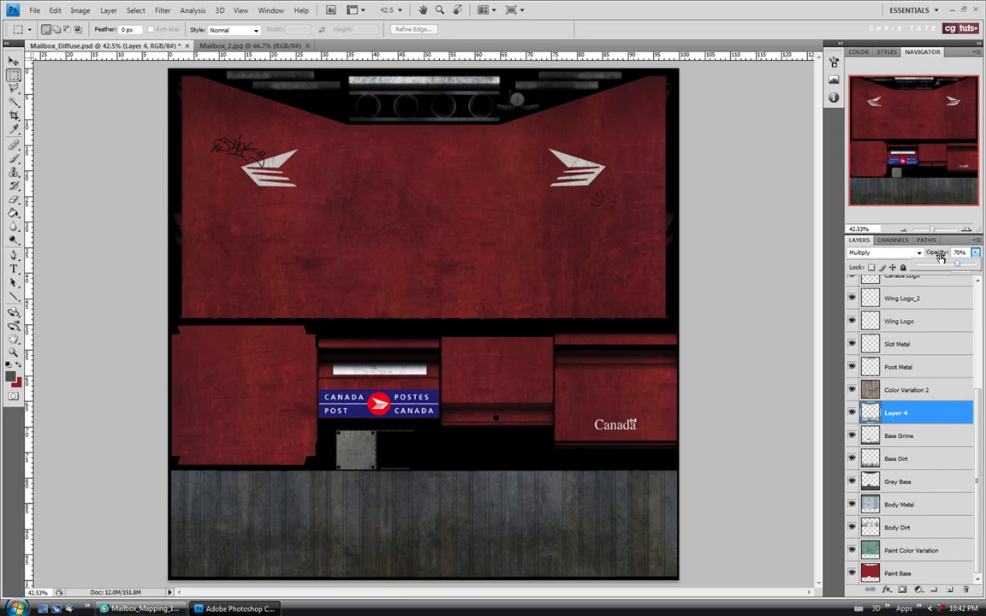
Rename Layer 4 to Base Grime 2 and save the Mailbox_Diffuse.psd texture.
{"action": "left_click", "coordinate": [890, 418]}
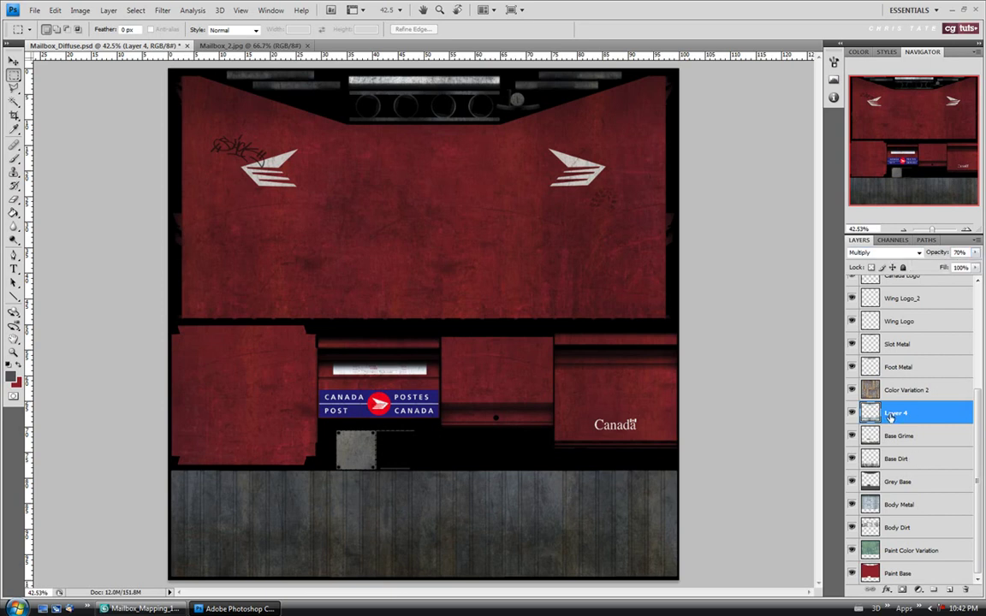
{"action": "double_click", "coordinate": [895, 414]}
{"action": "type", "text": "B"}
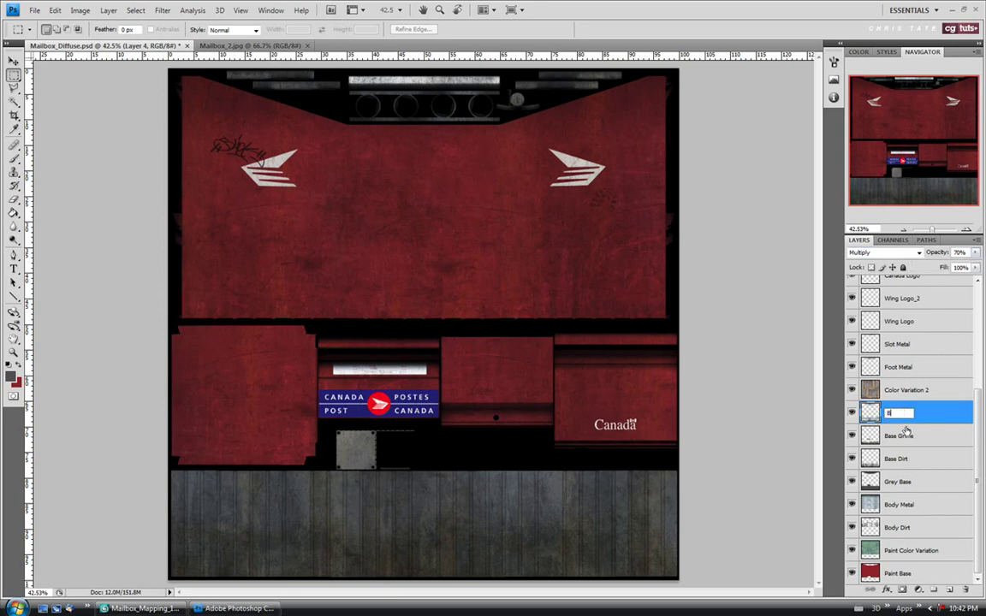
{"action": "type", "text": "ase Grime 2"}
{"action": "key", "text": "Return"}
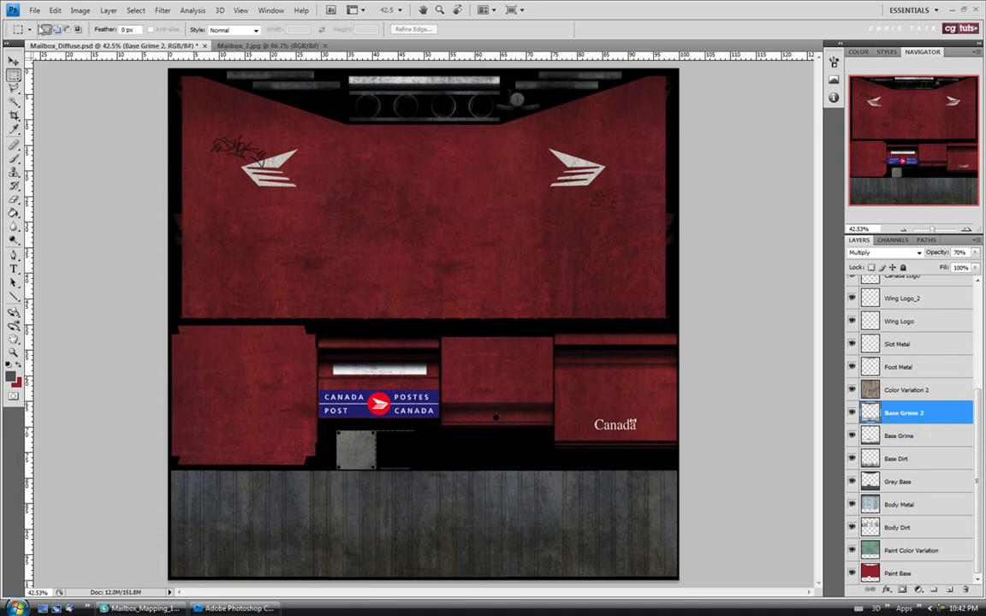
{"action": "left_click", "coordinate": [34, 9]}
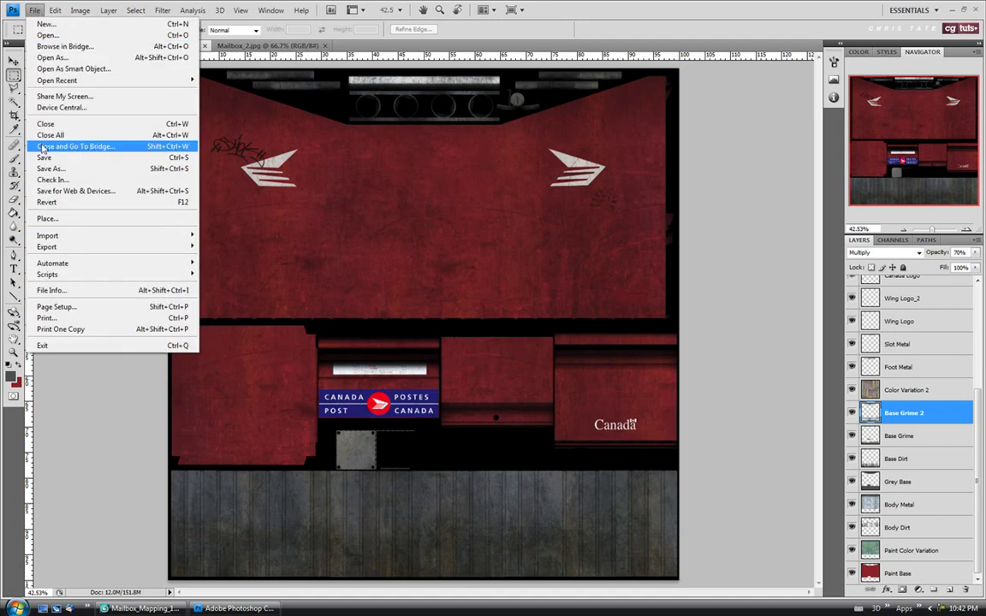
{"action": "left_click", "coordinate": [103, 290]}
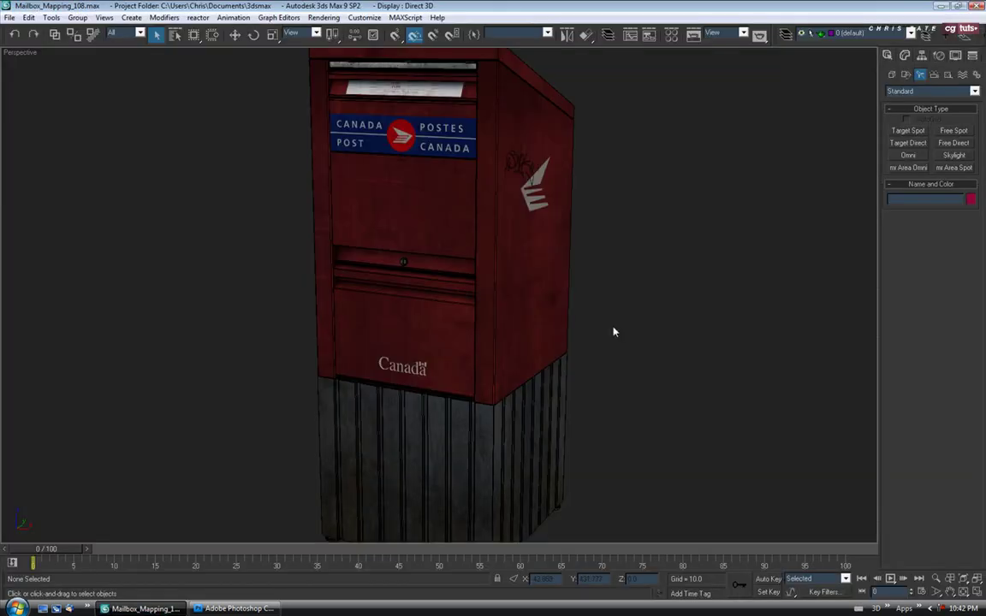
Examine the updated base texture on the mailbox model in 3ds Max from several angles, and return to Photoshop.
{"action": "left_click_drag", "start_coordinate": [504, 416], "coordinate": [504, 372]}
{"action": "scroll", "coordinate": [504, 374], "scroll_direction": "down", "scroll_amount": 3}
{"action": "left_click_drag", "start_coordinate": [513, 413], "coordinate": [502, 434]}
{"action": "left_click_drag", "start_coordinate": [397, 440], "coordinate": [485, 412]}
{"action": "left_click_drag", "start_coordinate": [405, 421], "coordinate": [413, 394]}
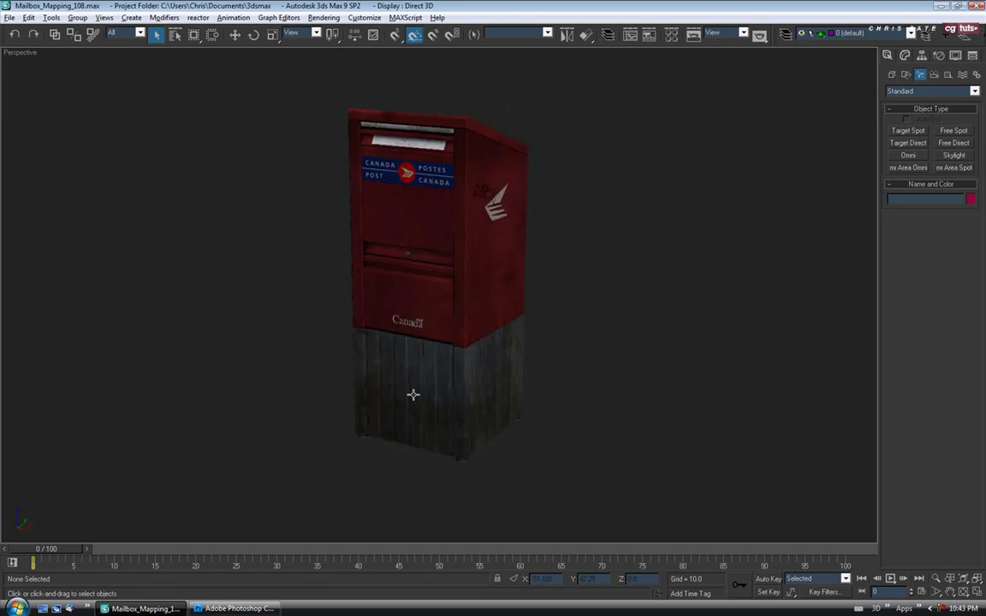
{"action": "left_click", "coordinate": [228, 609]}
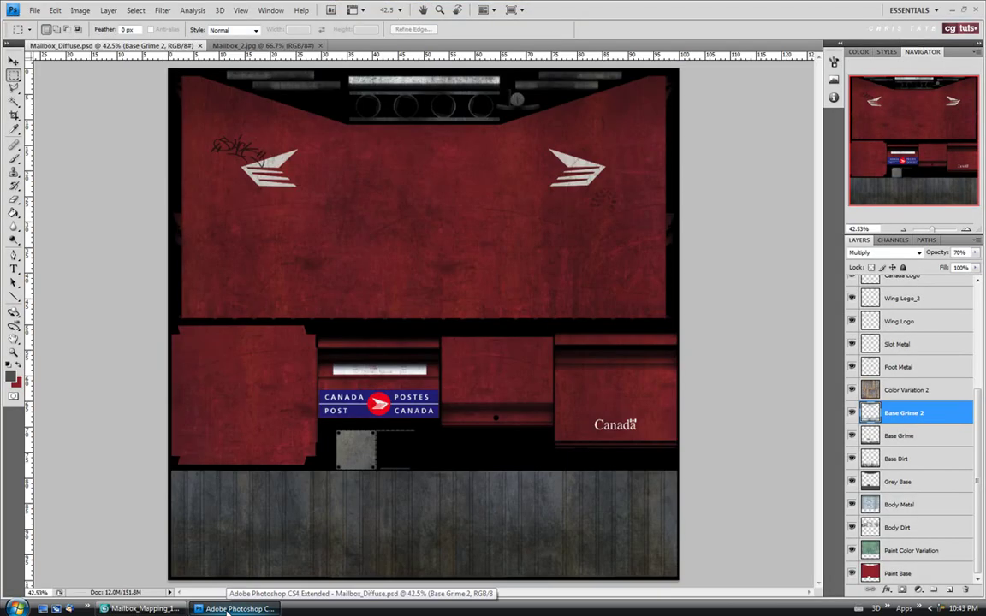